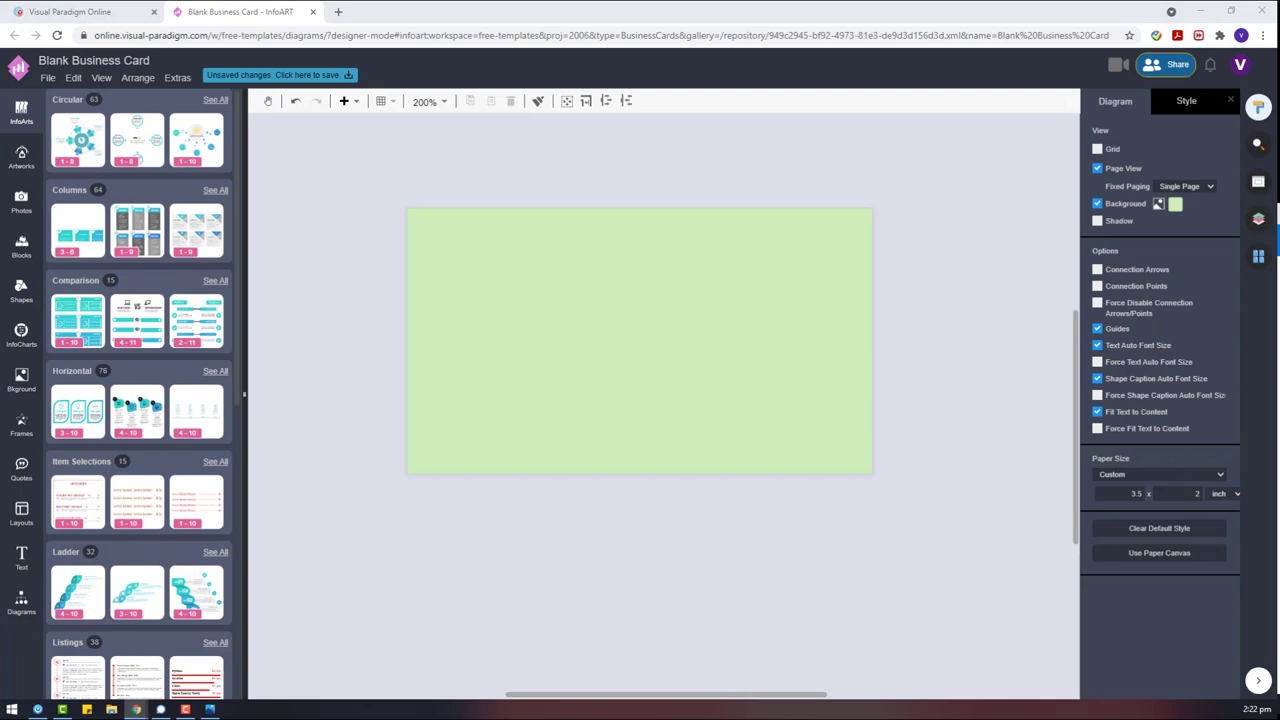
# Step: Search the artworks for "leaf" and place the floral wreath with pink tulips at the centre of the card
pyautogui.click(21, 157)
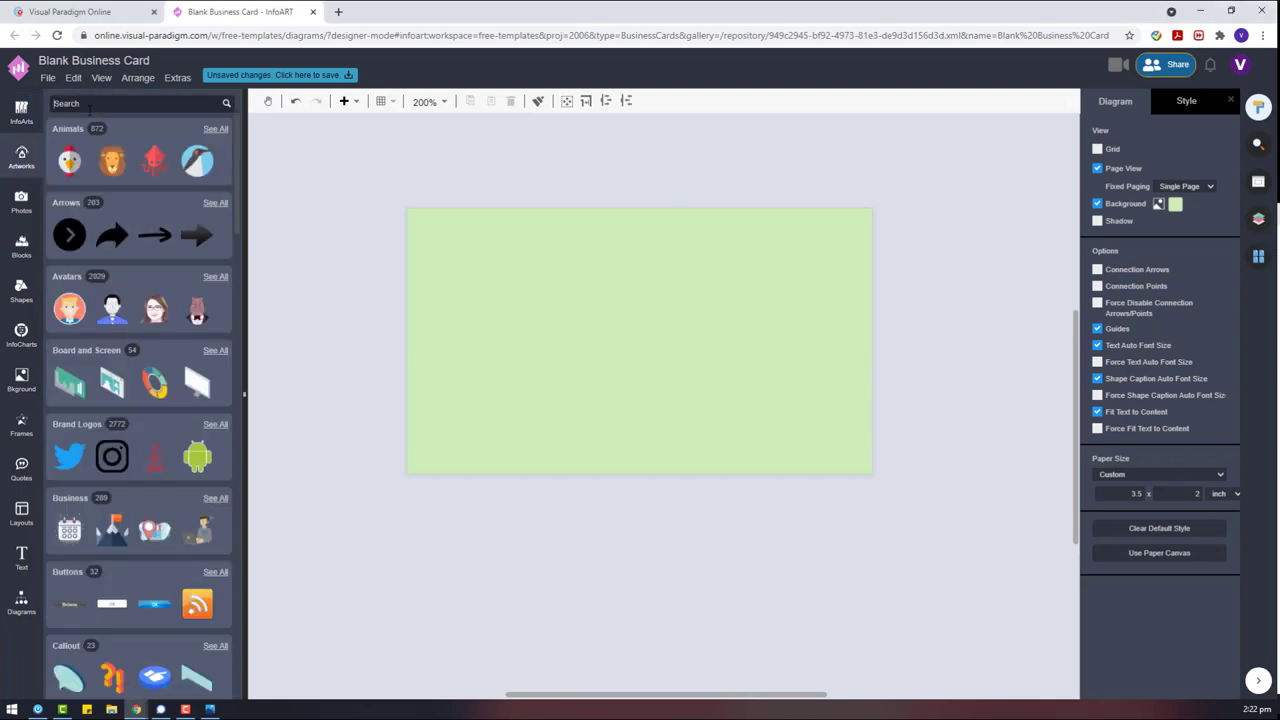
pyautogui.write('leaf')
pyautogui.press('Return')
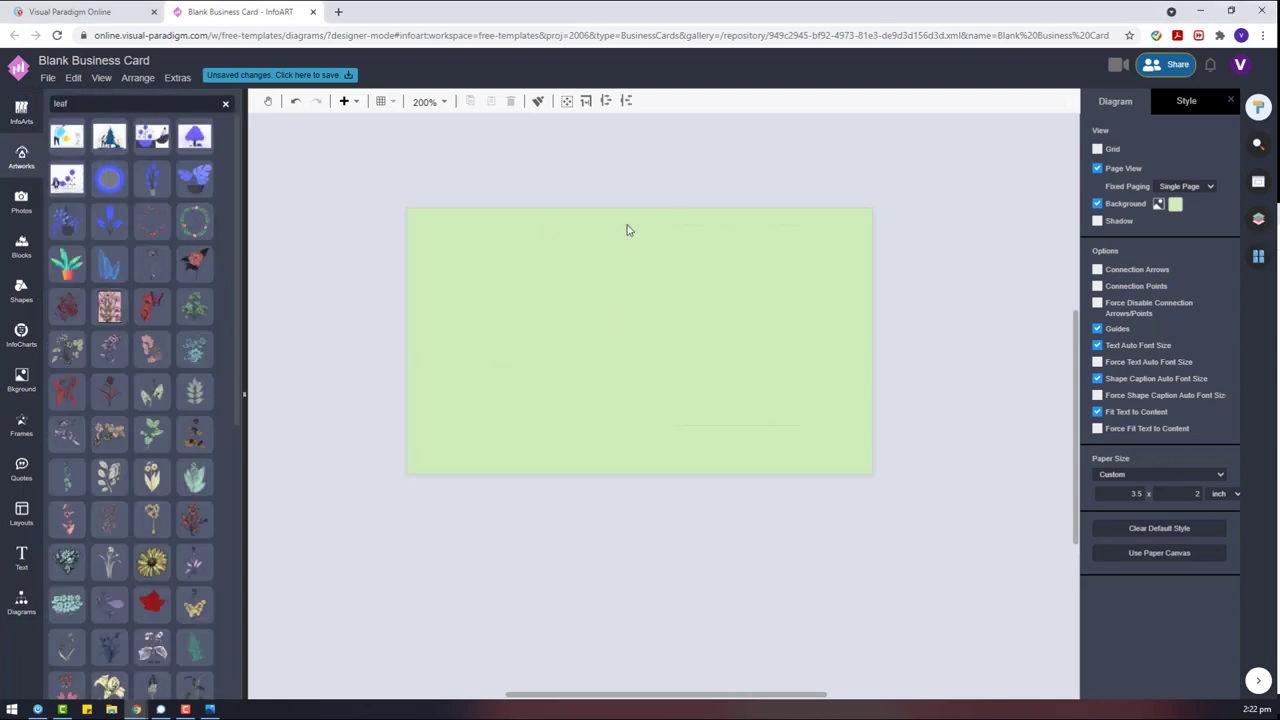
pyautogui.moveTo(627, 230); pyautogui.dragTo(714, 314)
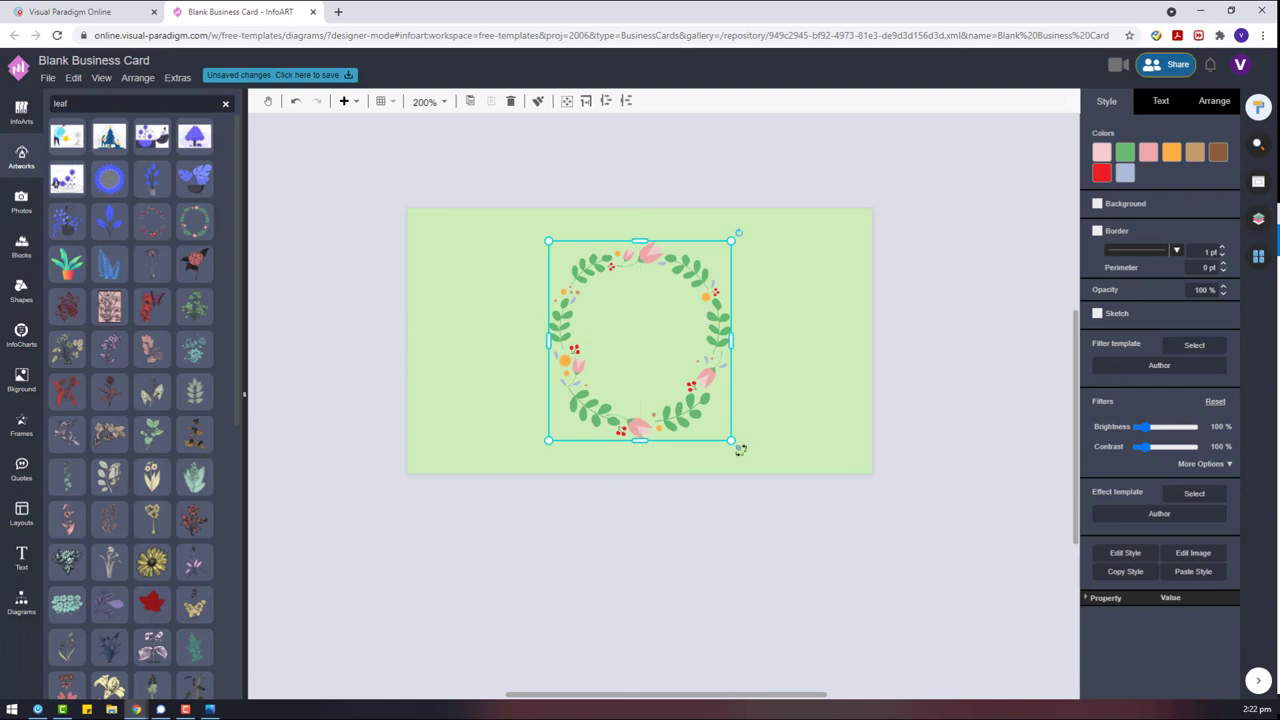
pyautogui.moveTo(152, 221); pyautogui.dragTo(384, 307)
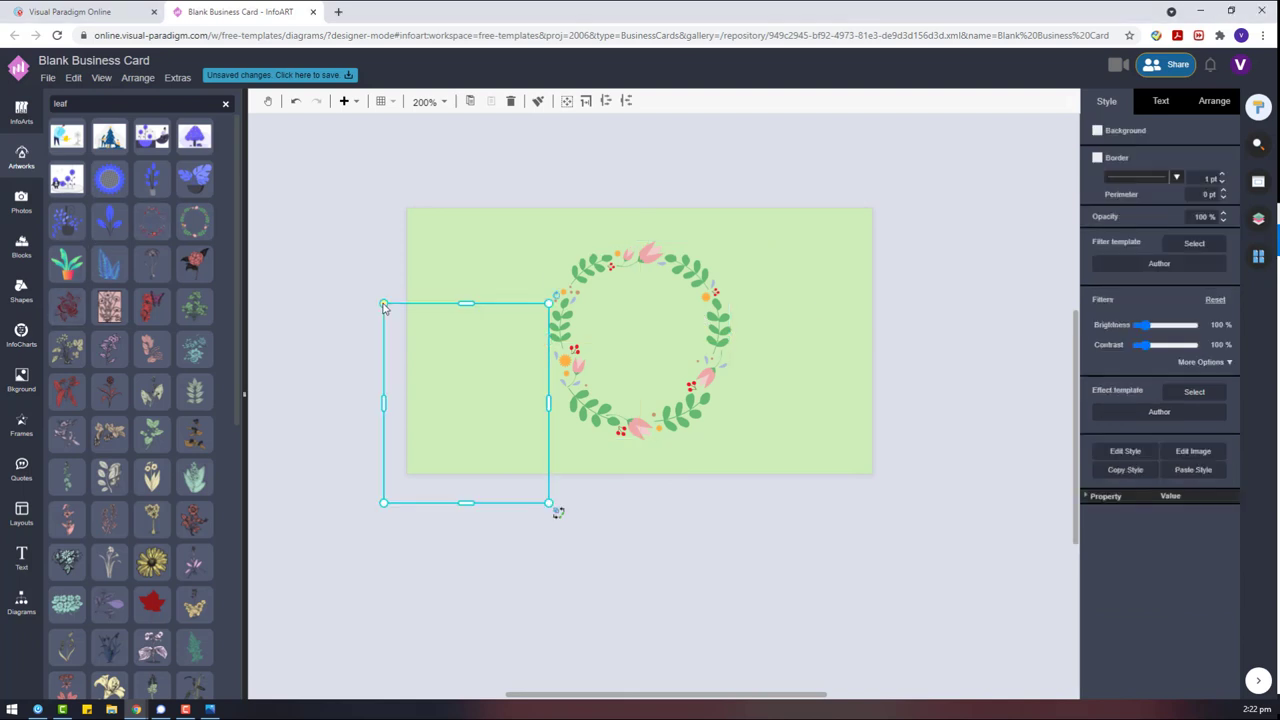
pyautogui.click(626, 398)
pyautogui.click(528, 430)
pyautogui.press('Delete')
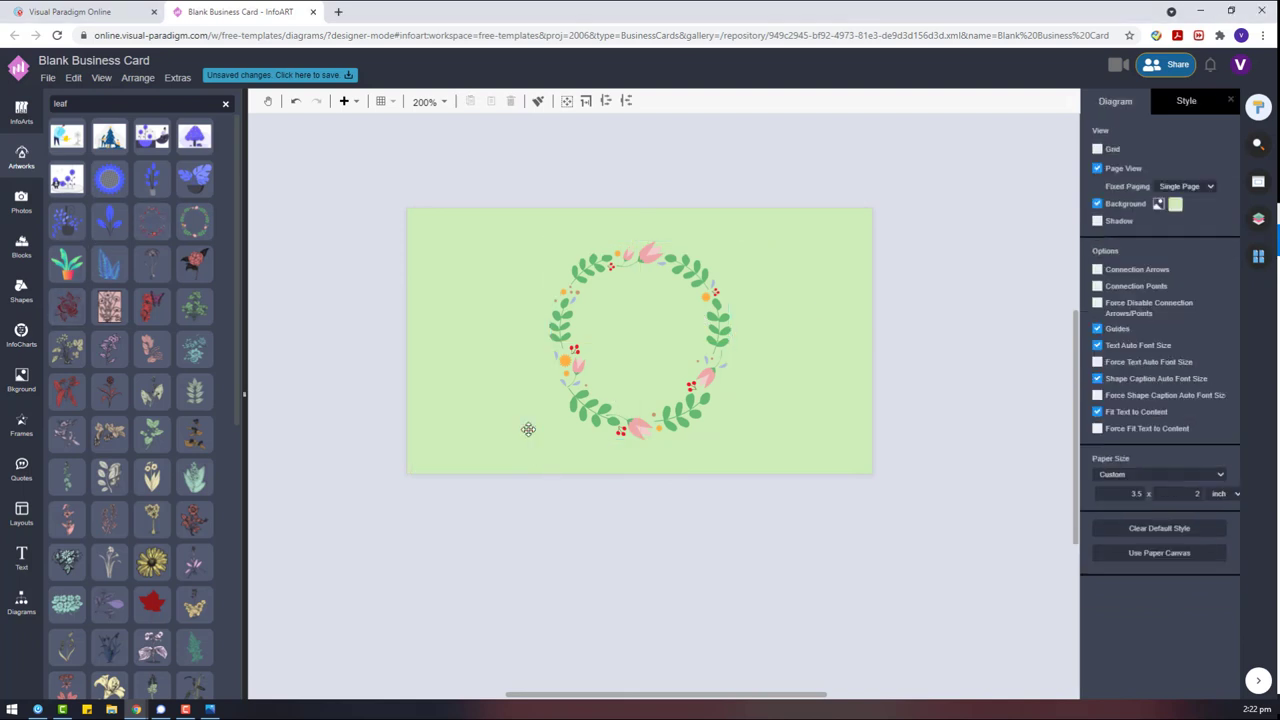
# Step: Move the floral wreath off the card and place the tree artwork with the tapered crown at its centre, coloured white
pyautogui.scroll(-15, 129, 398)
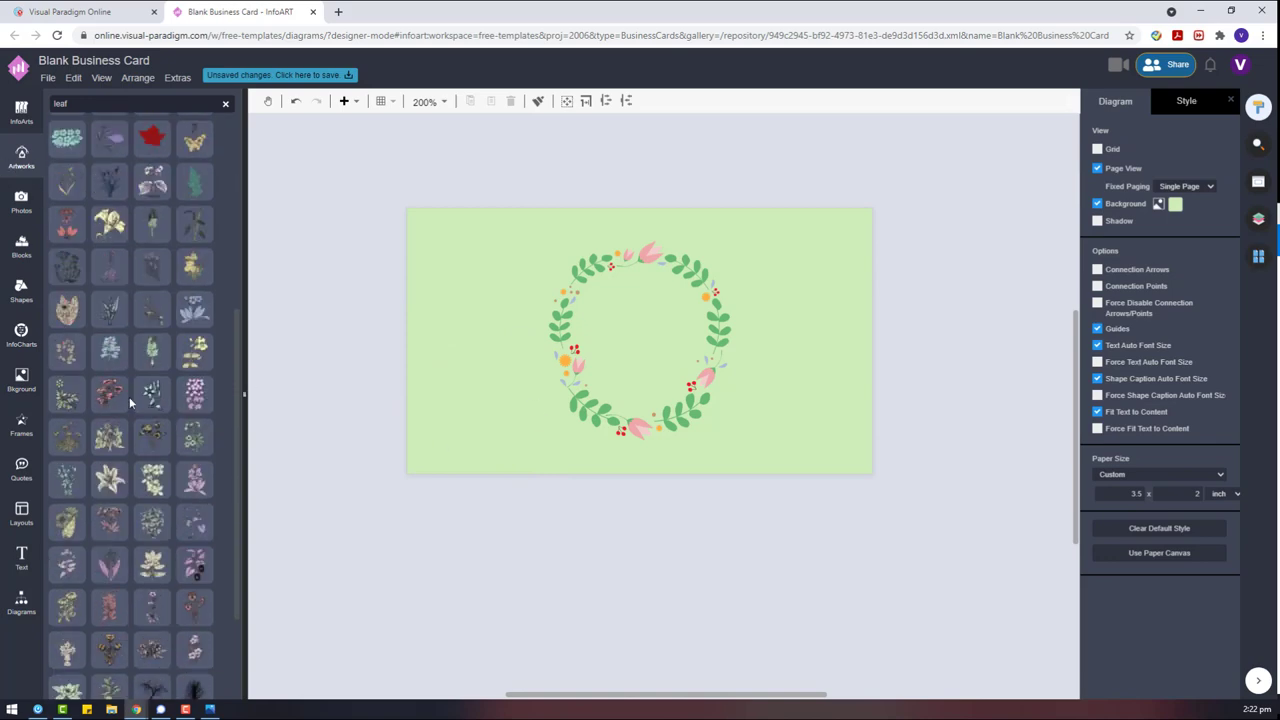
pyautogui.scroll(-5, 129, 396)
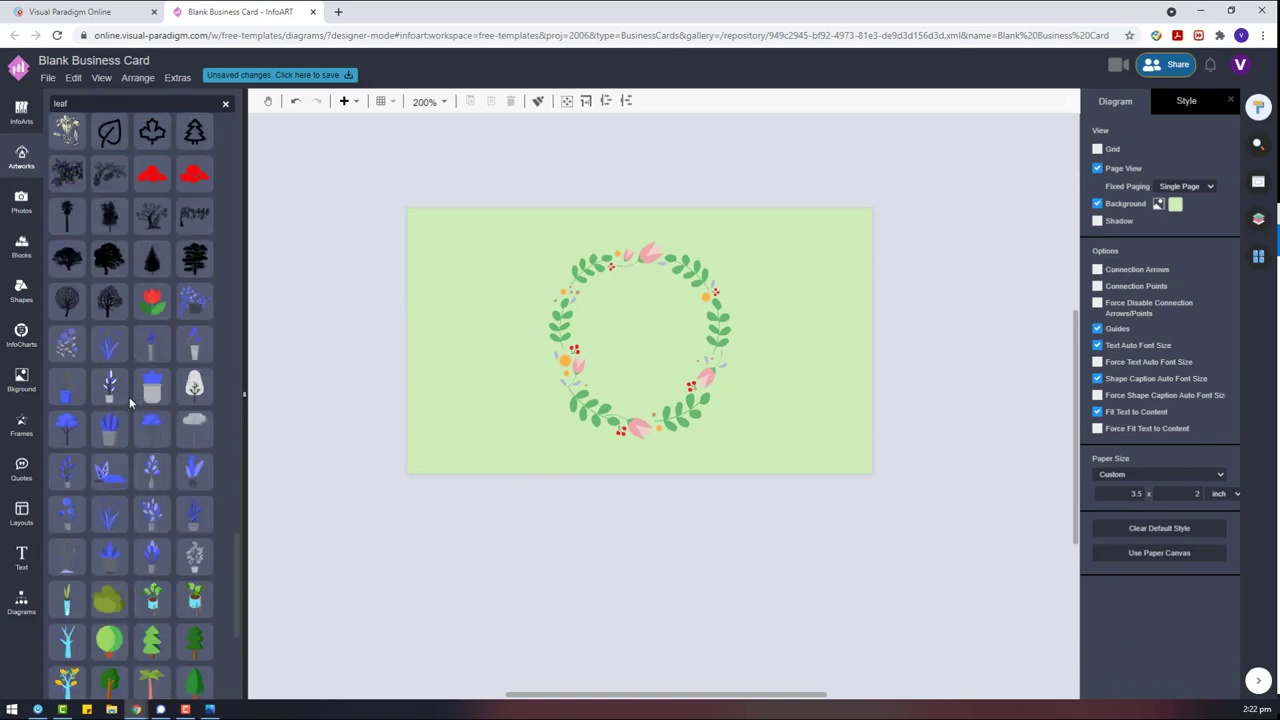
pyautogui.moveTo(591, 364); pyautogui.dragTo(987, 450)
pyautogui.moveTo(195, 387); pyautogui.dragTo(598, 327)
pyautogui.moveTo(674, 371); pyautogui.dragTo(659, 271)
pyautogui.click(1102, 153)
pyautogui.click(1180, 177)
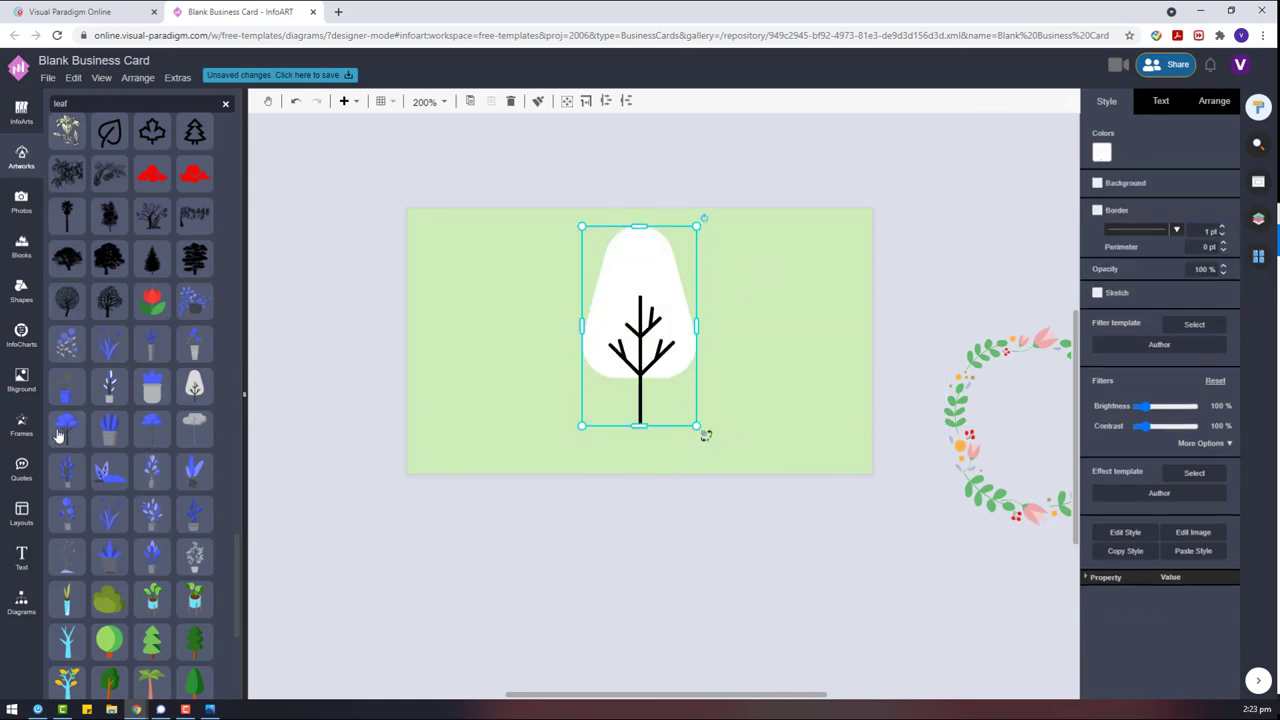
# Step: Add the tree artwork with cloud-shaped foliage and recolour its blue foliage white
pyautogui.moveTo(66, 428); pyautogui.dragTo(392, 355)
pyautogui.click(1123, 153)
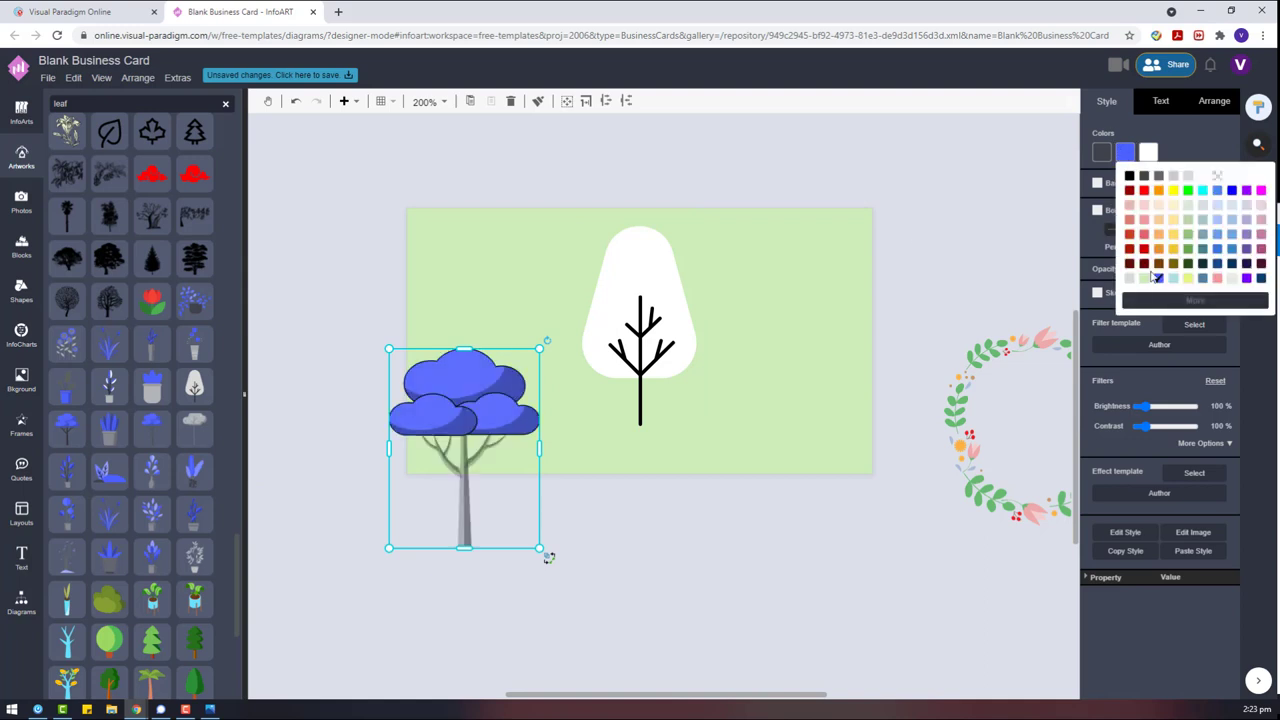
pyautogui.click(1201, 177)
# Step: Move the tapered-crown tree off the card, then shrink the cloud-shaped tree and set it aside on top of that tree
pyautogui.moveTo(619, 314); pyautogui.dragTo(967, 568)
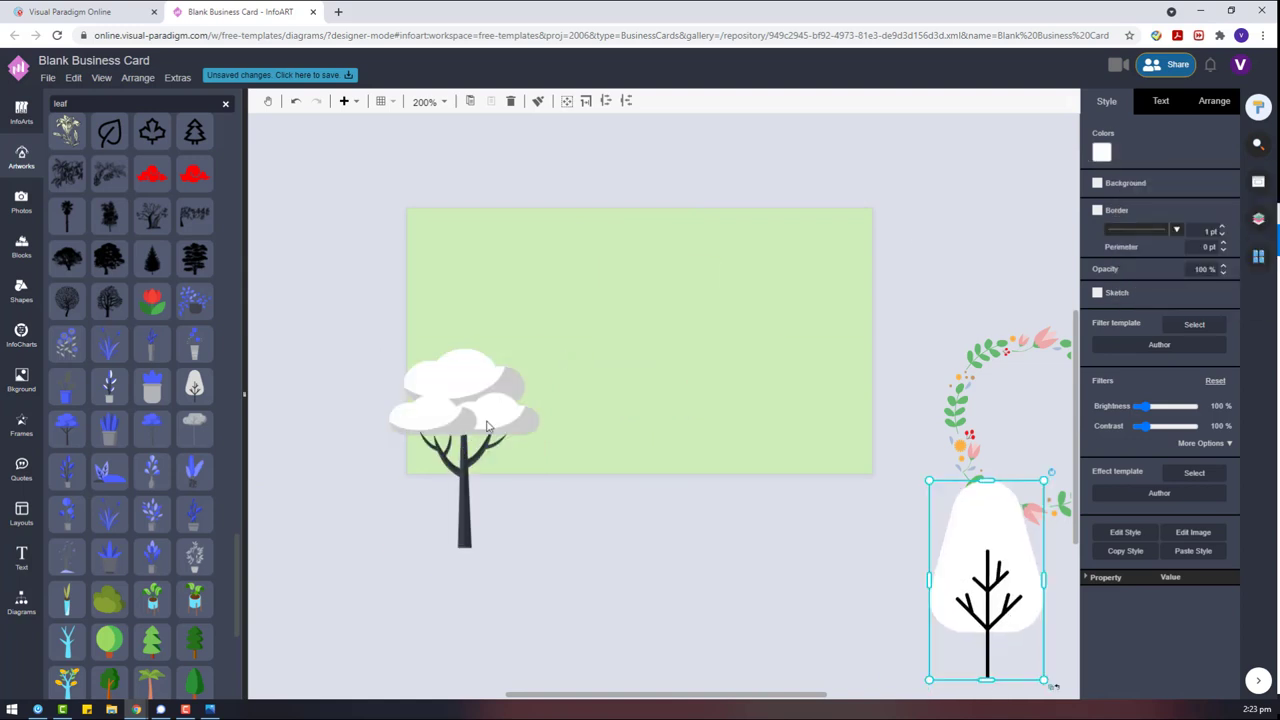
pyautogui.moveTo(475, 437); pyautogui.dragTo(640, 321)
pyautogui.moveTo(704, 235); pyautogui.dragTo(661, 318)
pyautogui.moveTo(616, 342); pyautogui.dragTo(980, 508)
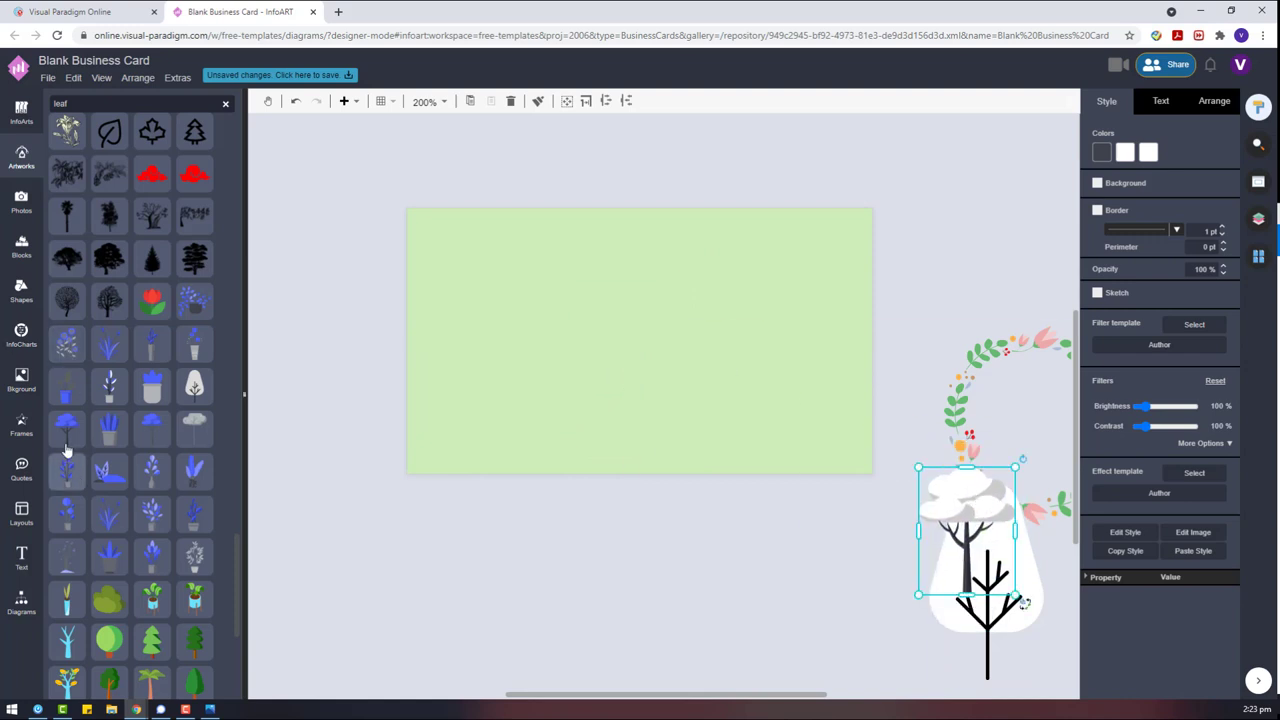
# Step: Add the potted plant with blue pointed leaves, shrink it and centre it horizontally in the upper half of the card
pyautogui.moveTo(85, 553); pyautogui.dragTo(714, 420)
pyautogui.moveTo(710, 210); pyautogui.dragTo(681, 283)
pyautogui.moveTo(607, 335); pyautogui.dragTo(634, 302)
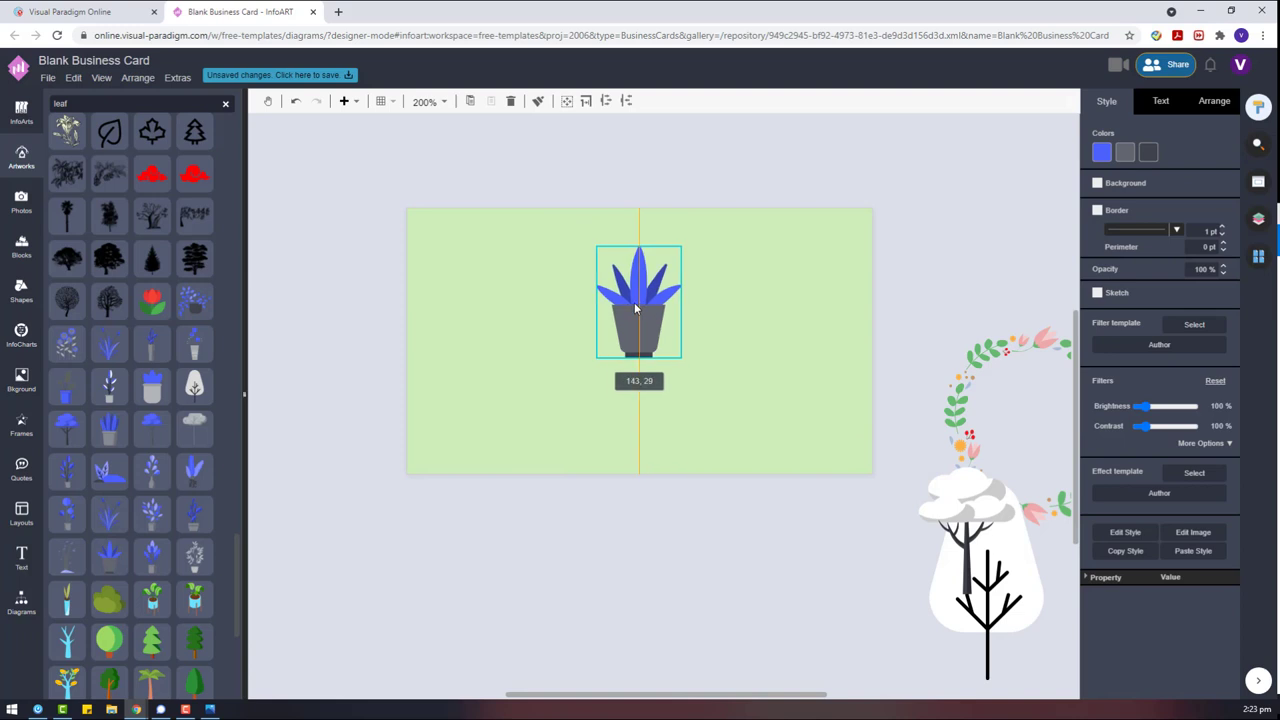
# Step: Recolour the potted plant's blue leaves white, keeping the dark grey pot
pyautogui.click(1125, 152)
pyautogui.click(1175, 278)
pyautogui.click(1101, 152)
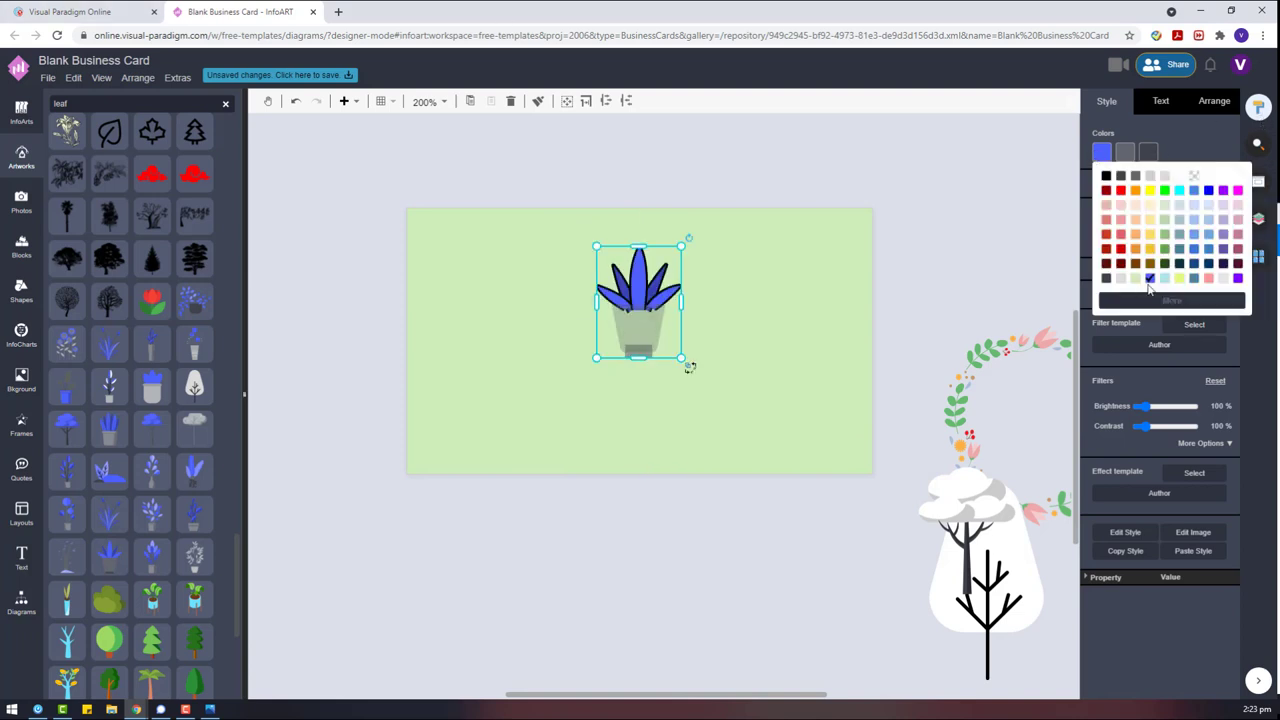
pyautogui.click(1200, 176)
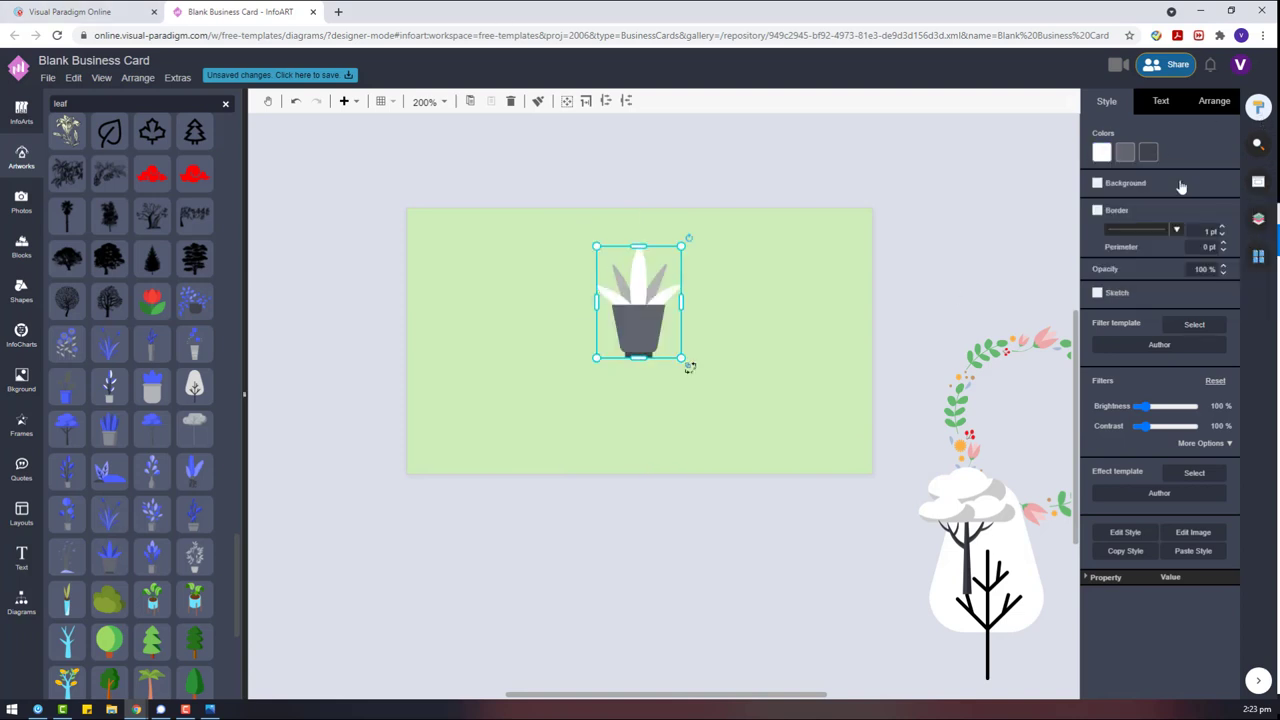
pyautogui.click(1040, 265)
# Step: Add a text box centred below the potted plant and enter "BONTANICAL FOREST" in it
pyautogui.scroll(-2, 178, 484)
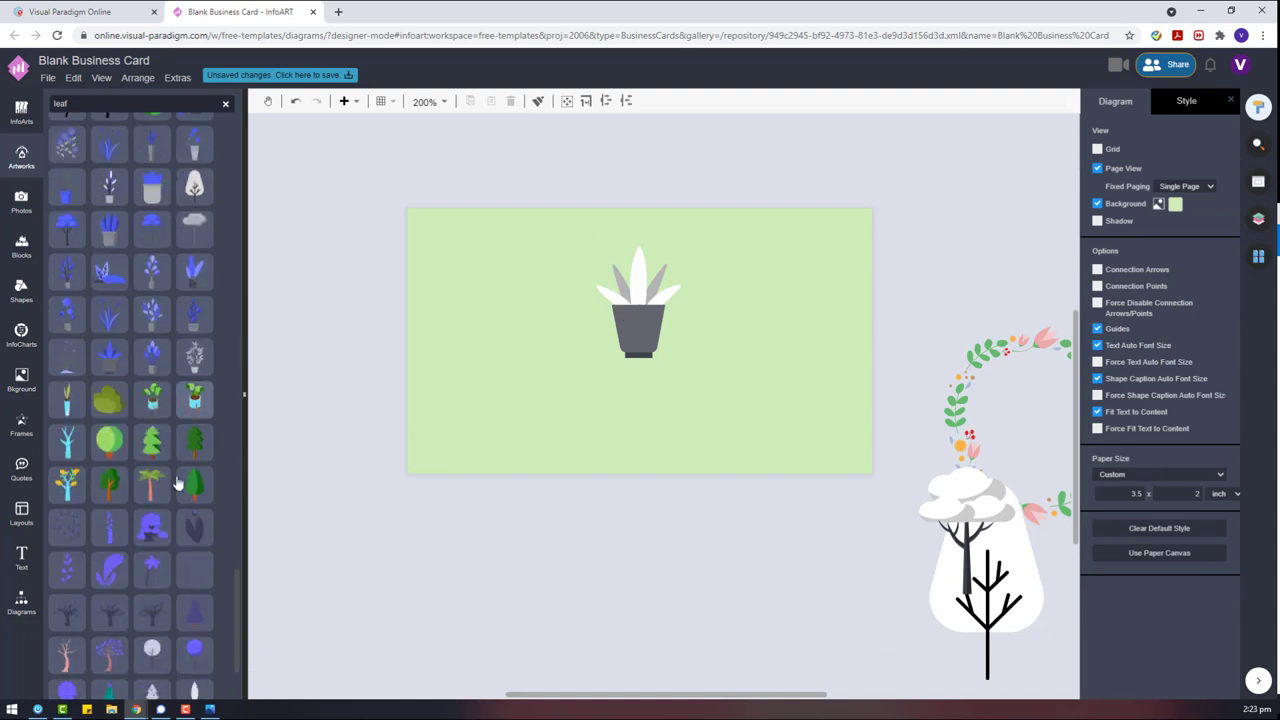
pyautogui.doubleClick(506, 524)
pyautogui.moveTo(553, 535); pyautogui.dragTo(751, 394)
pyautogui.moveTo(680, 374); pyautogui.dragTo(652, 374)
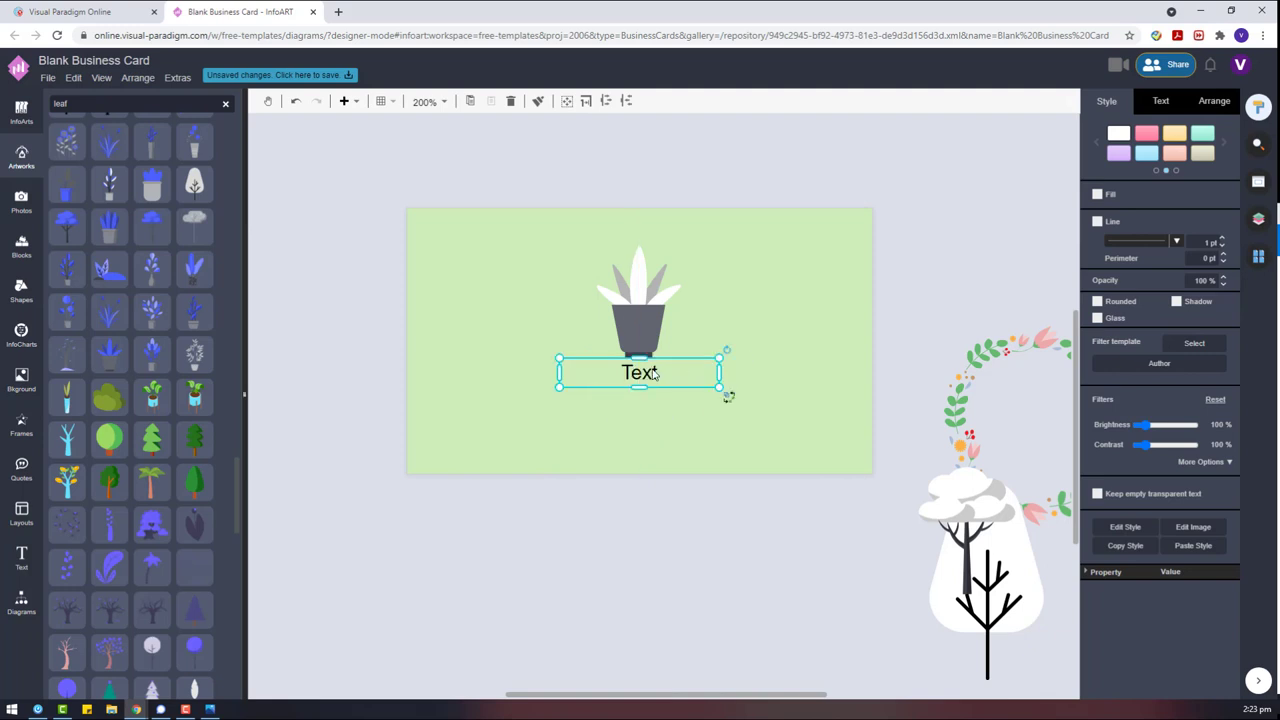
pyautogui.doubleClick(652, 374)
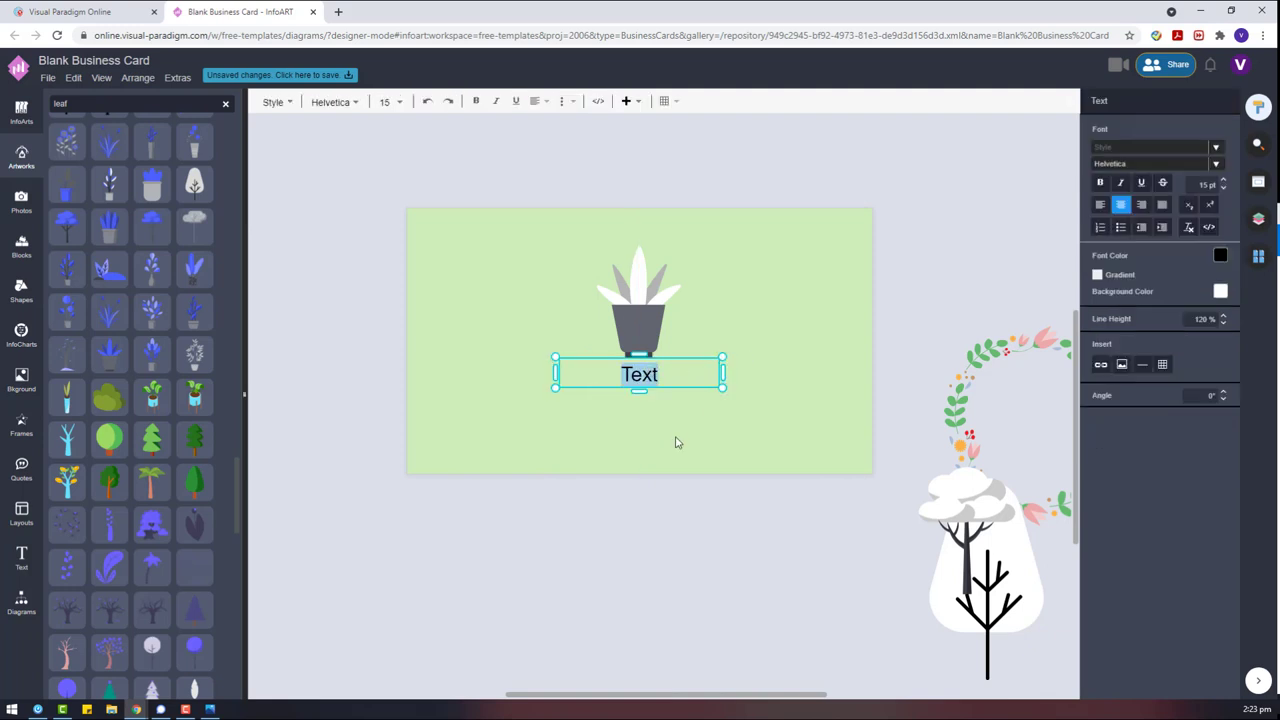
pyautogui.write('boBONTANICAL FOREST')
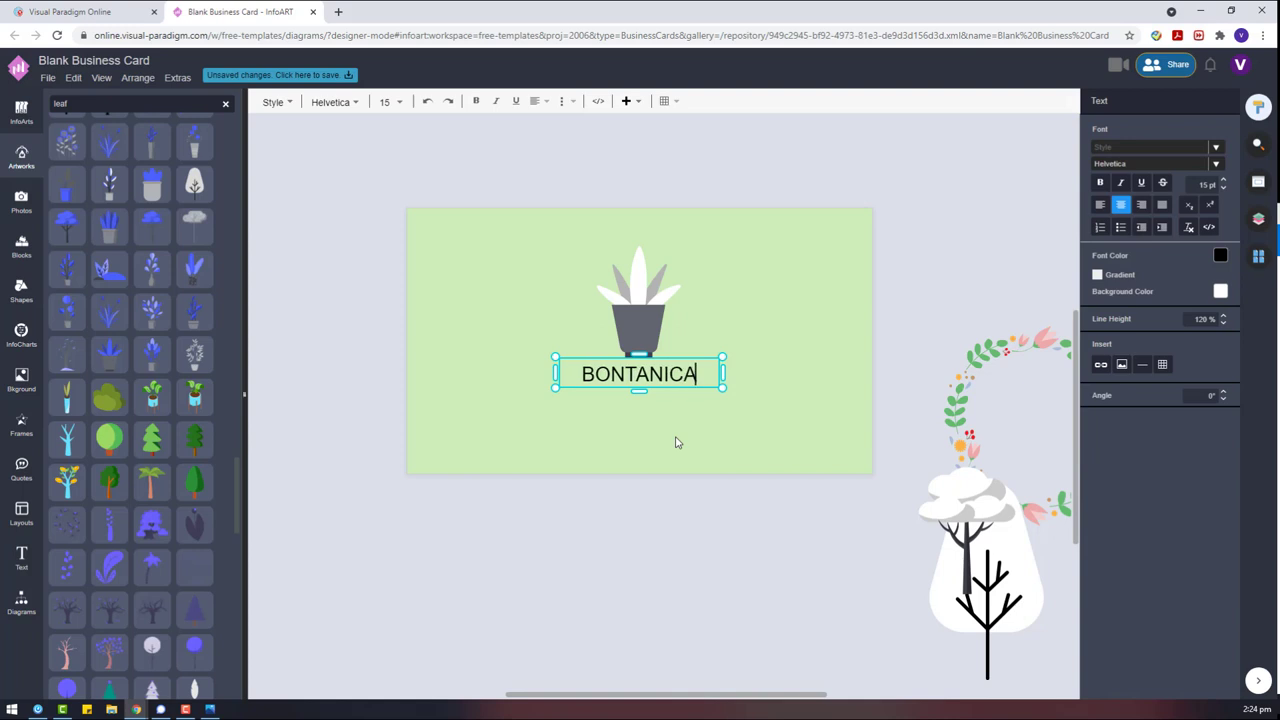
pyautogui.click(696, 528)
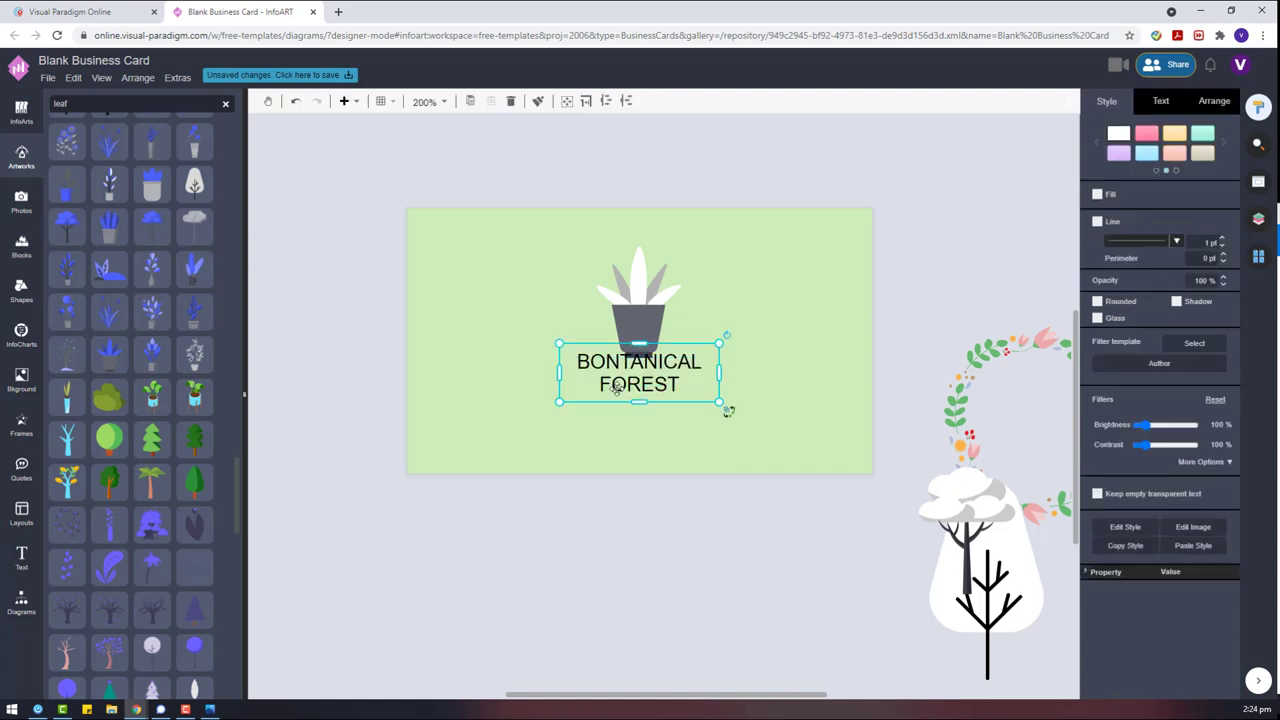
# Step: Shrink the BONTANICAL FOREST text to 9 pt on one line below the pot, and clear the text of its copy below the card
pyautogui.moveTo(634, 341); pyautogui.dragTo(728, 560)
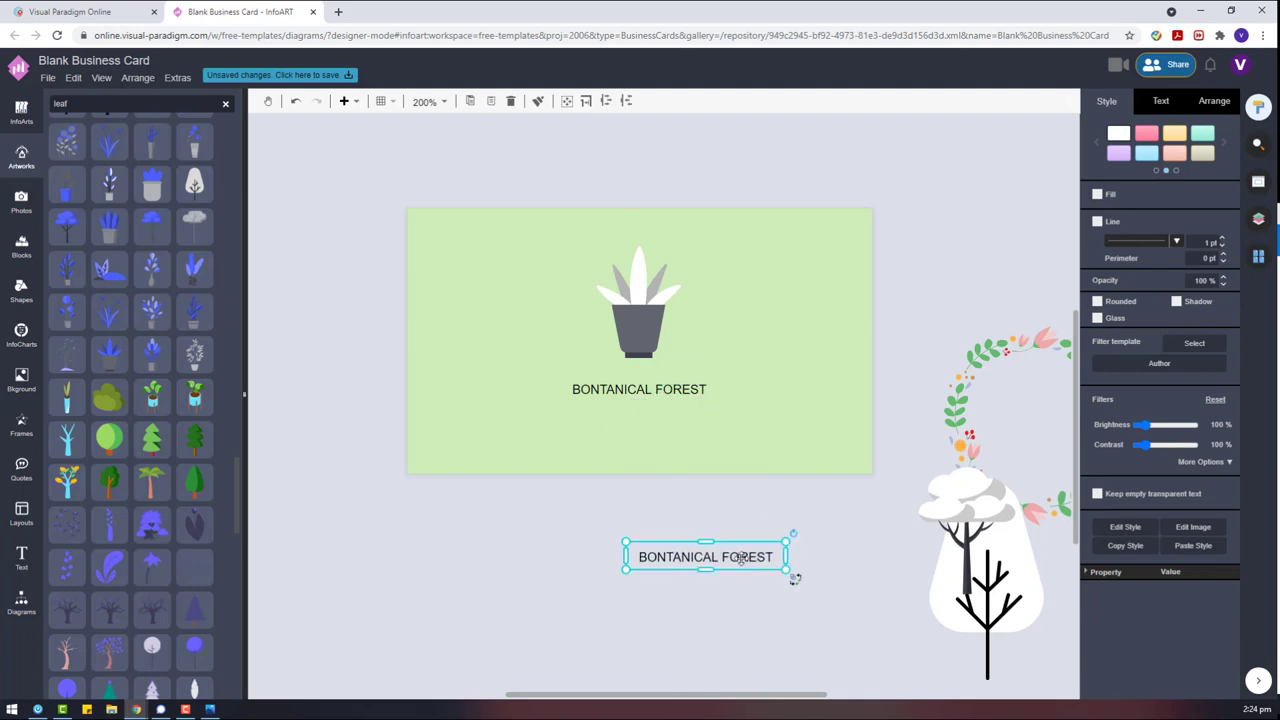
pyautogui.doubleClick(741, 557)
pyautogui.hotkey('ctrl', 'c')
pyautogui.press('BackSpace')
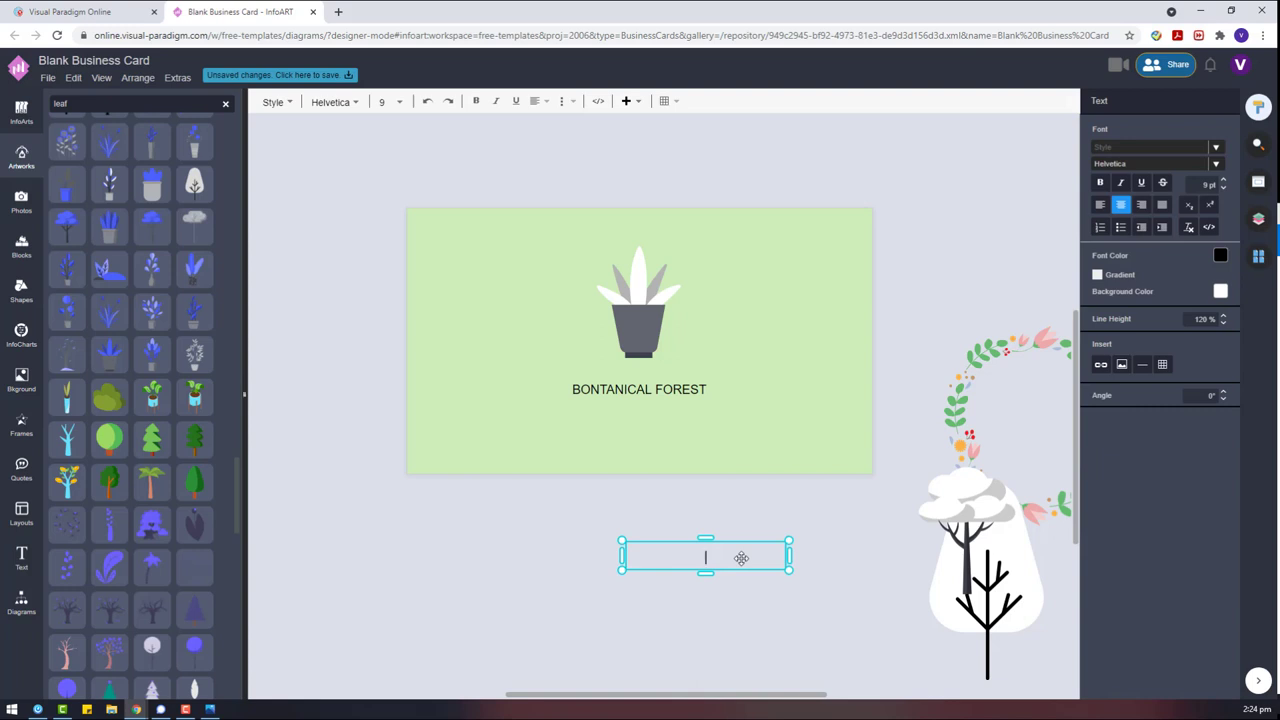
# Step: Set the font colour of the BONTANICAL FOREST text to white
pyautogui.click(690, 392)
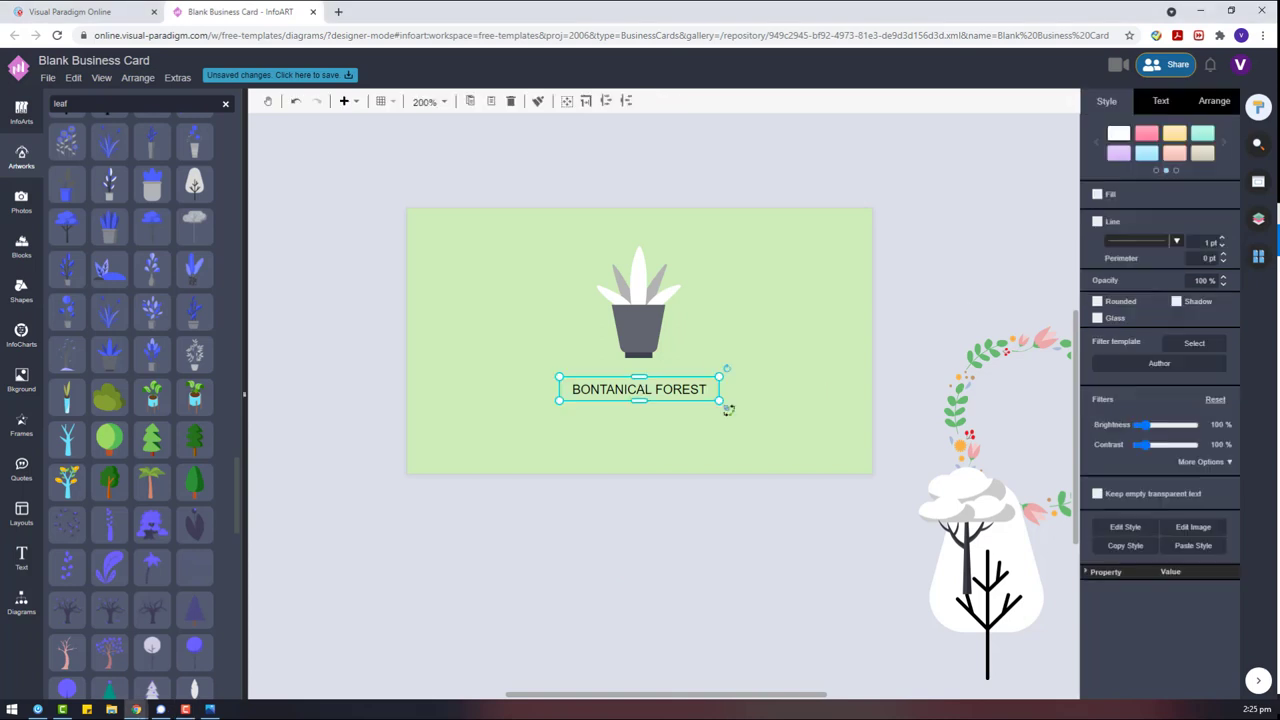
pyautogui.click(1161, 102)
pyautogui.click(1220, 251)
pyautogui.click(1222, 262)
# Step: Try the fonts Abril Fatface and Adamina on the BONTANICAL FOREST text and settle on Alata
pyautogui.click(1155, 147)
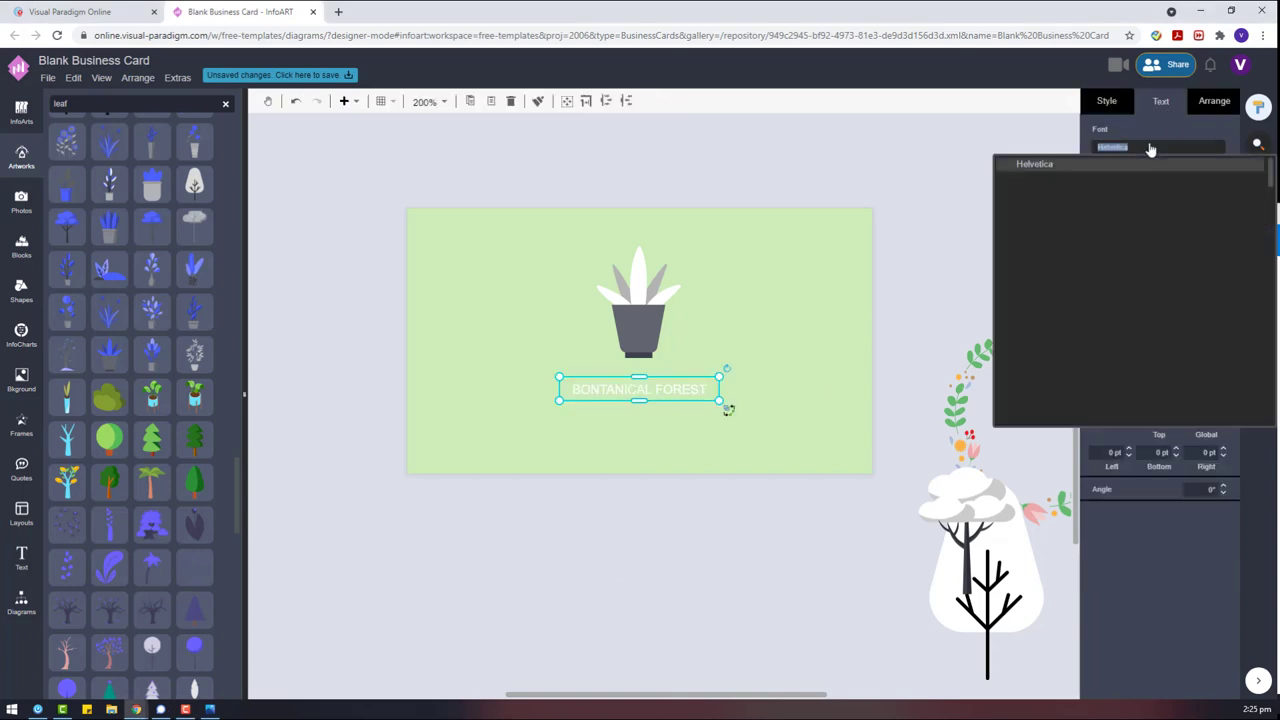
pyautogui.click(1083, 300)
pyautogui.click(1166, 149)
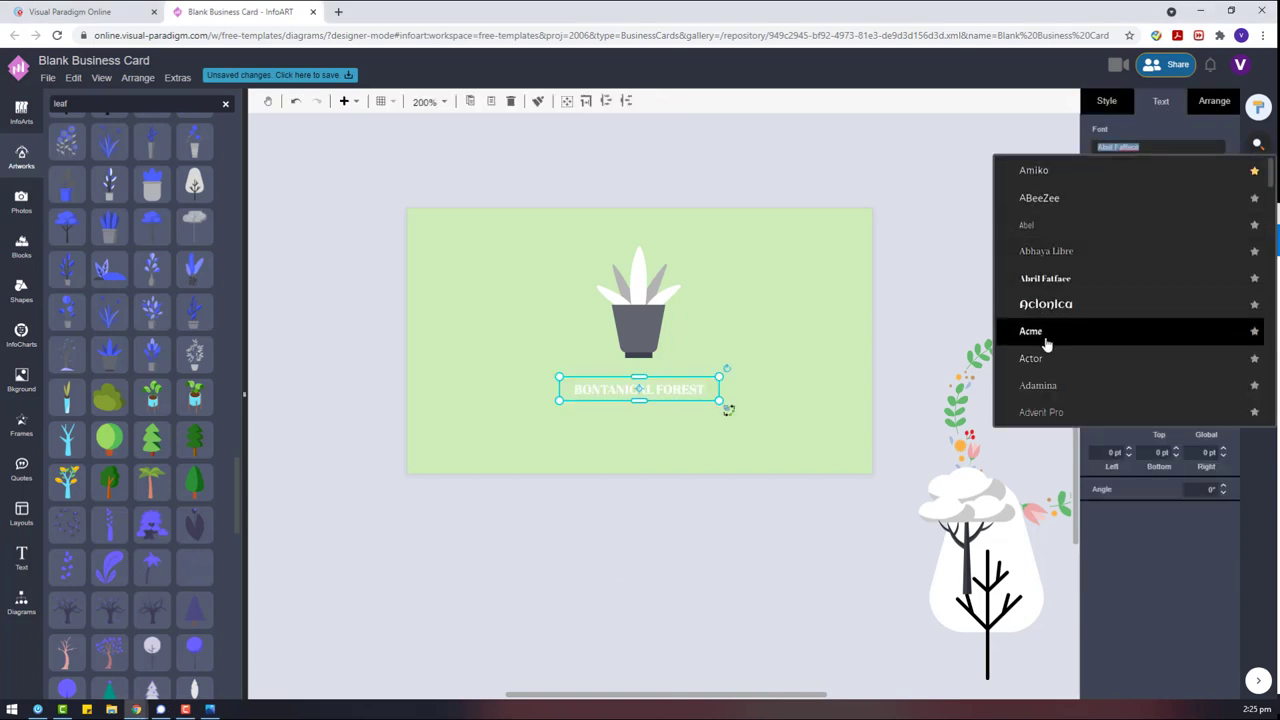
pyautogui.scroll(-2, 1046, 343)
pyautogui.click(1086, 391)
pyautogui.click(1158, 150)
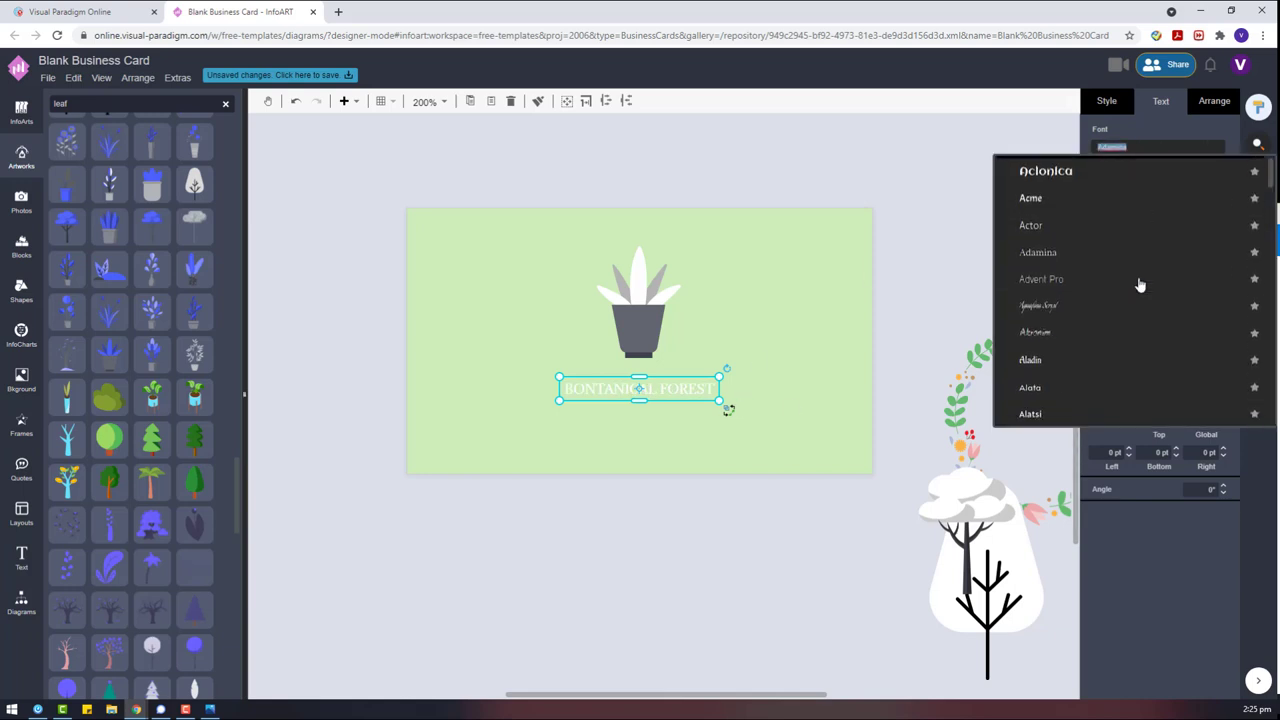
pyautogui.scroll(2, 1137, 283)
pyautogui.click(1080, 275)
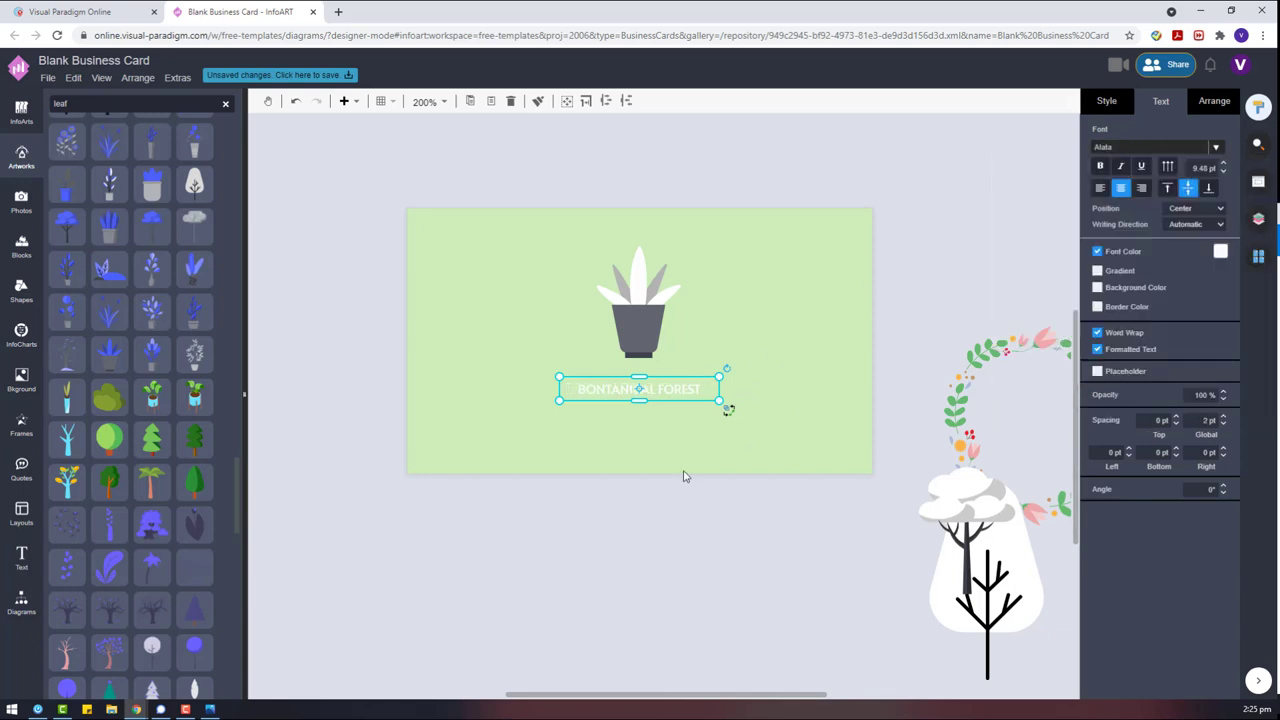
# Step: Duplicate the BONTANICAL FOREST text directly above the original and replace the copy's wording with the first name in capitals
pyautogui.hotkey('ctrl', 'v')
pyautogui.moveTo(800, 480); pyautogui.dragTo(677, 374)
pyautogui.click(761, 528)
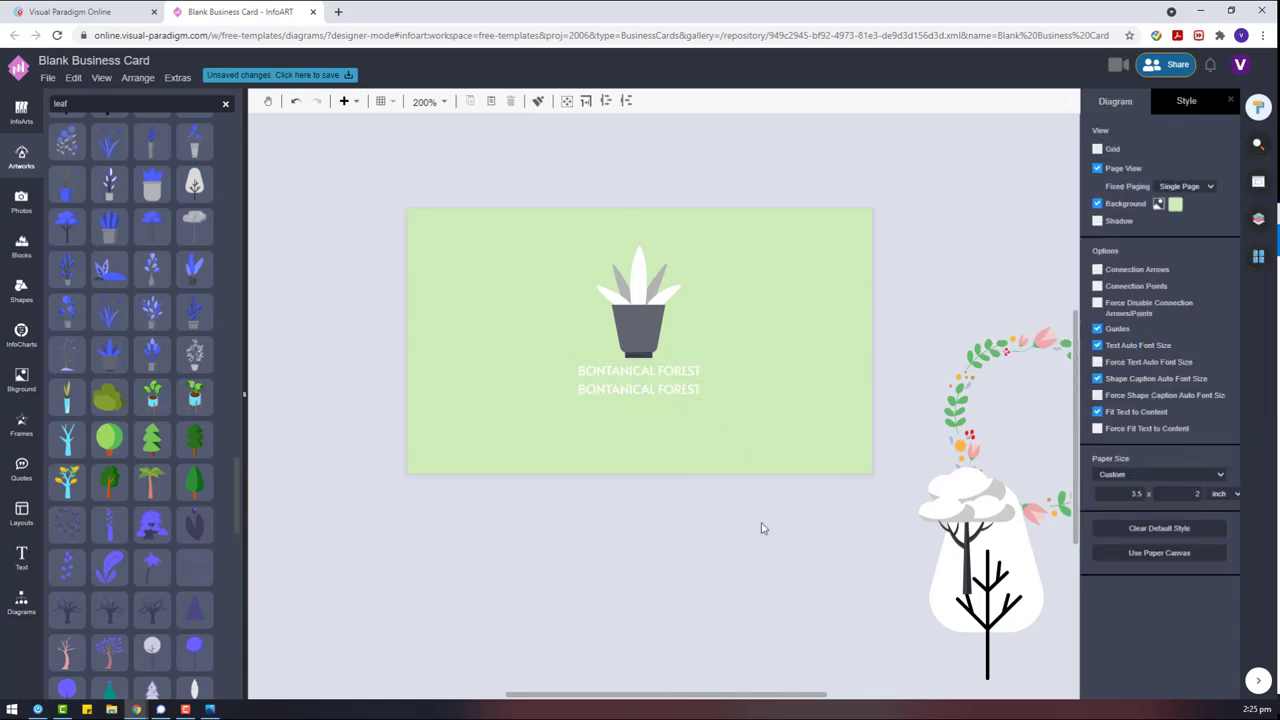
pyautogui.doubleClick(686, 367)
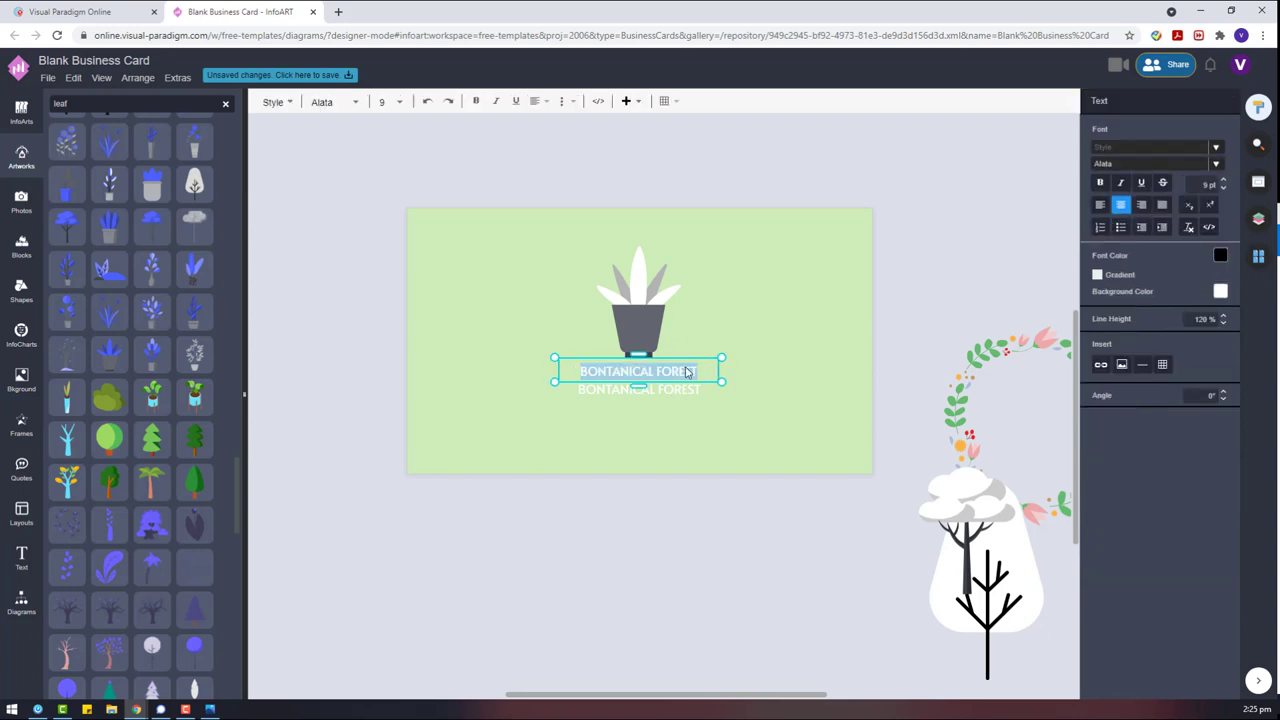
pyautogui.write('LUCY')
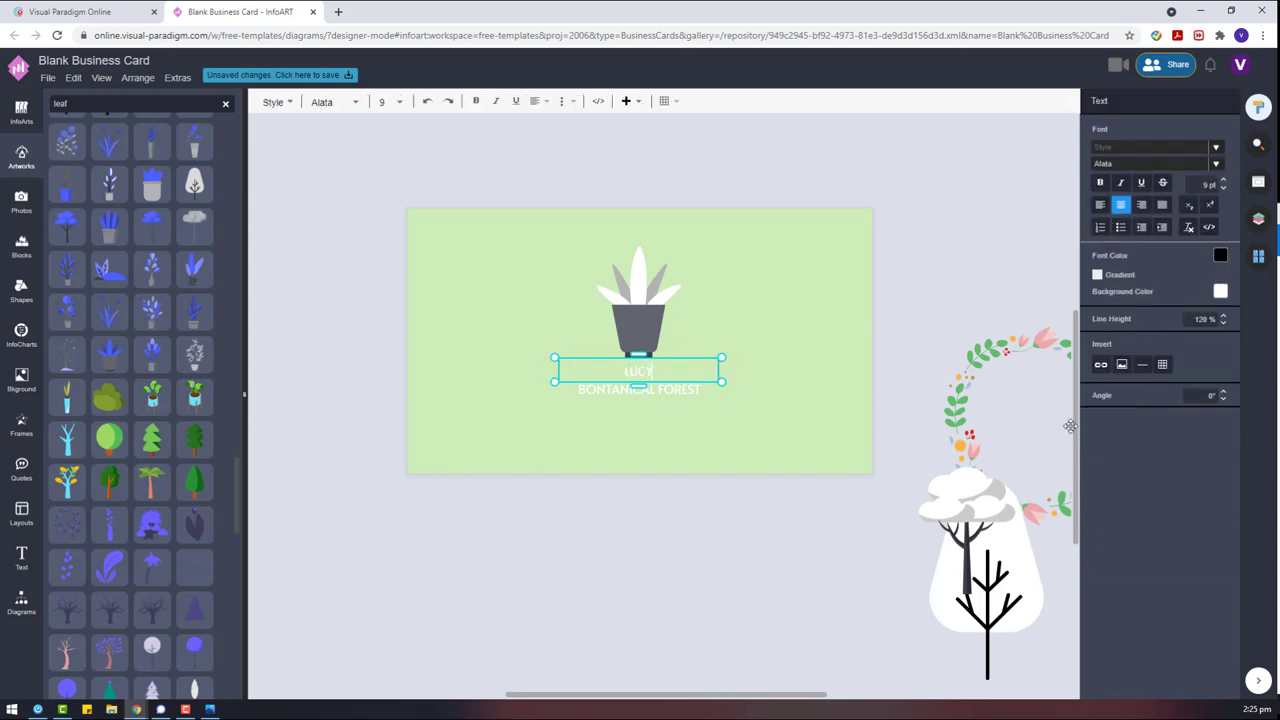
pyautogui.click(869, 556)
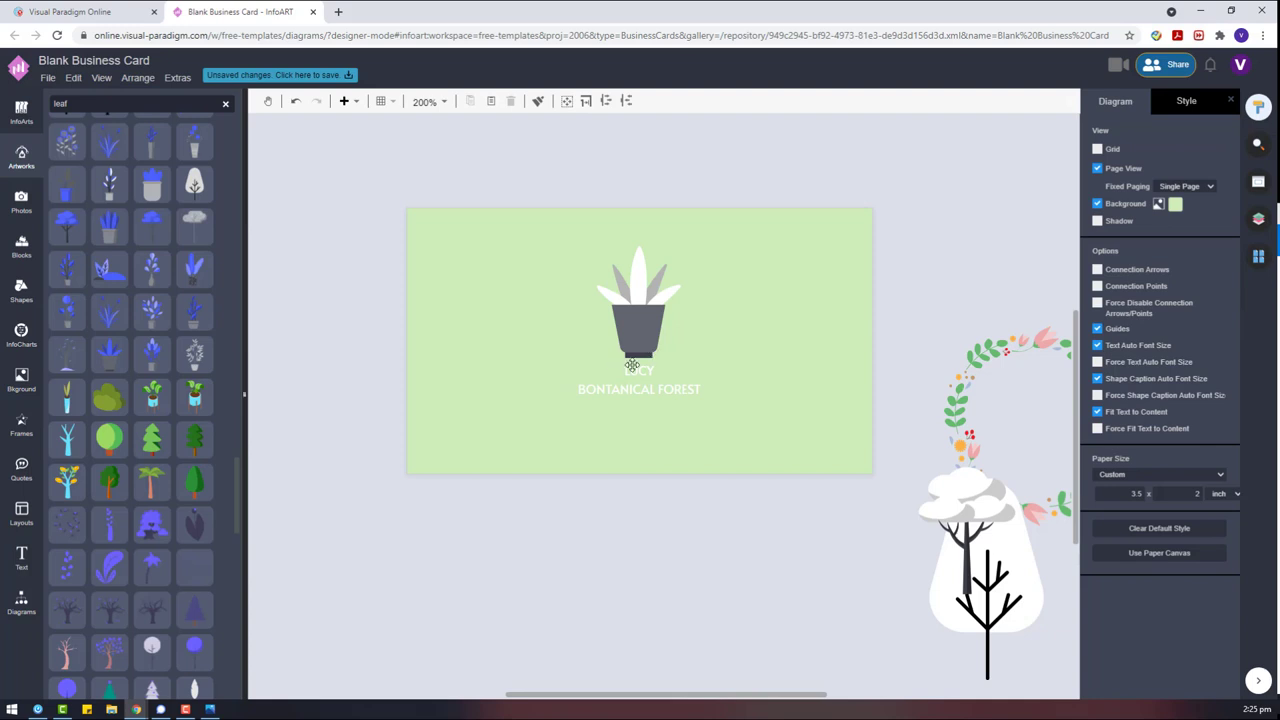
# Step: Enlarge the first-name text to 16.5 pt and retype it with only the initial letter capitalised
pyautogui.click(632, 365)
pyautogui.doubleClick(636, 362)
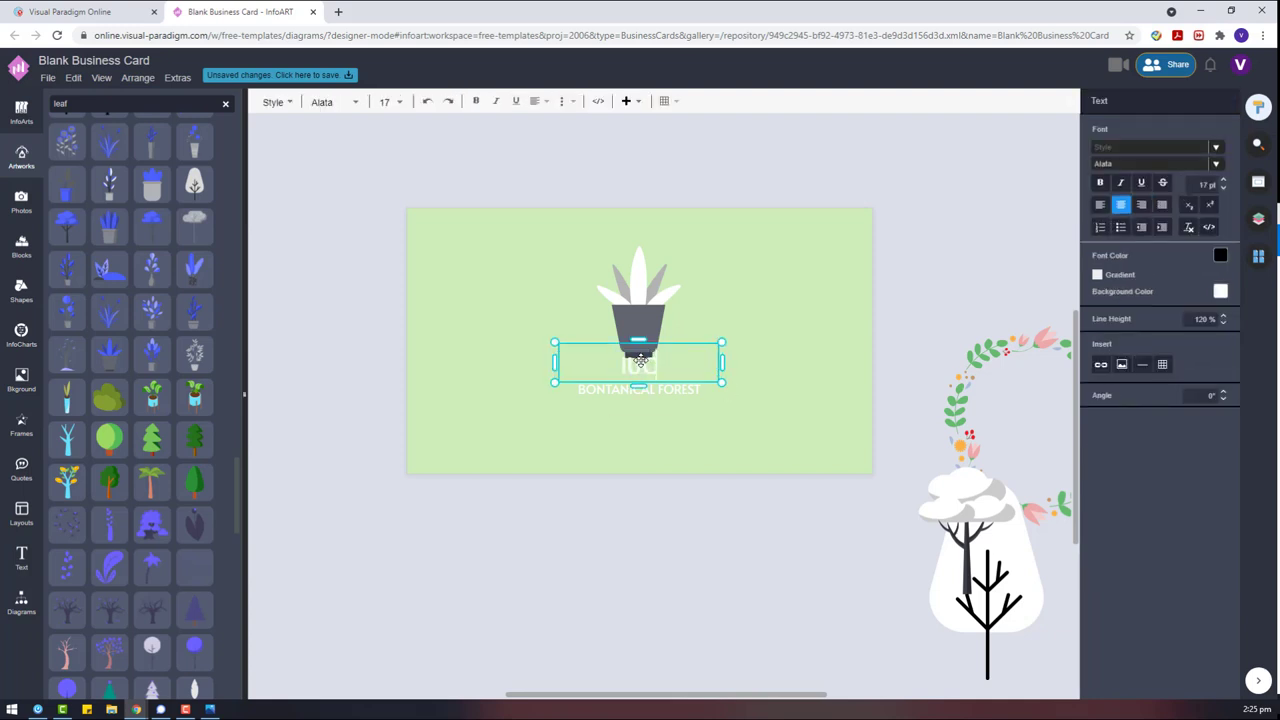
pyautogui.click(643, 405)
pyautogui.click(648, 368)
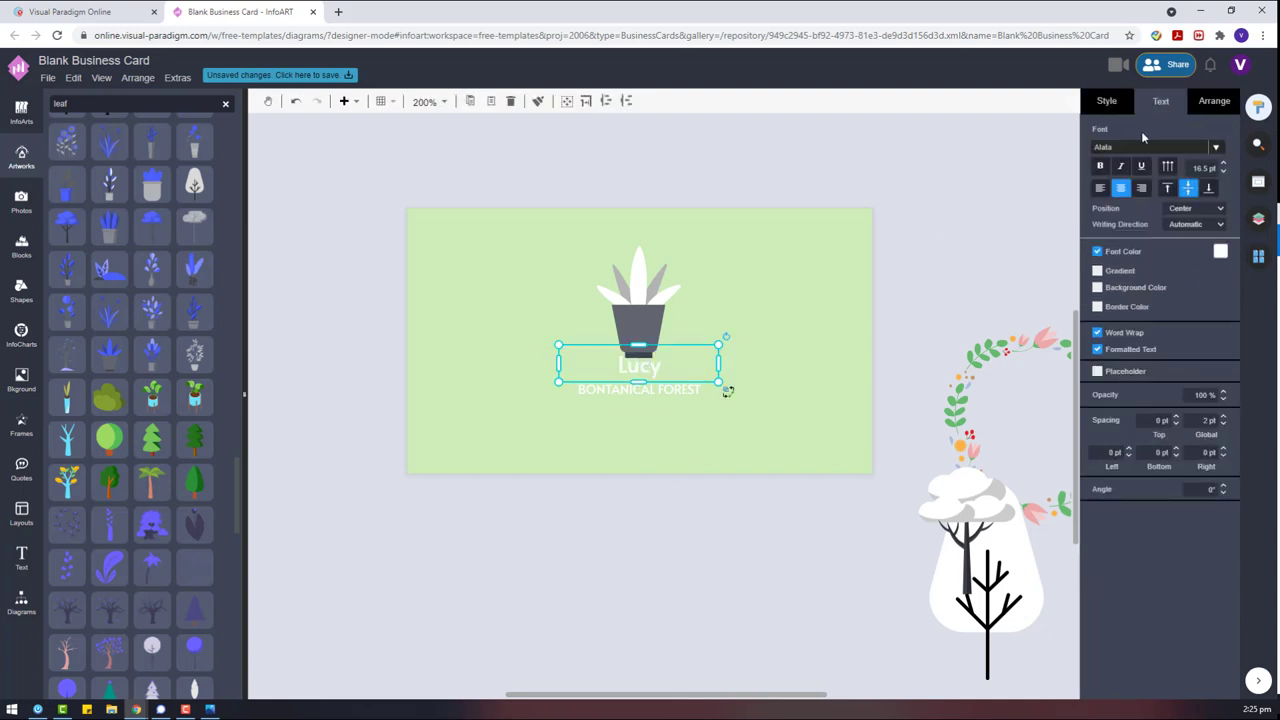
# Step: Set the first name's font to bold Allura and enlarge it downward, with BONTANICAL FOREST lowered to make room
pyautogui.click(1160, 148)
pyautogui.scroll(-3, 1160, 385)
pyautogui.scroll(-3, 1168, 400)
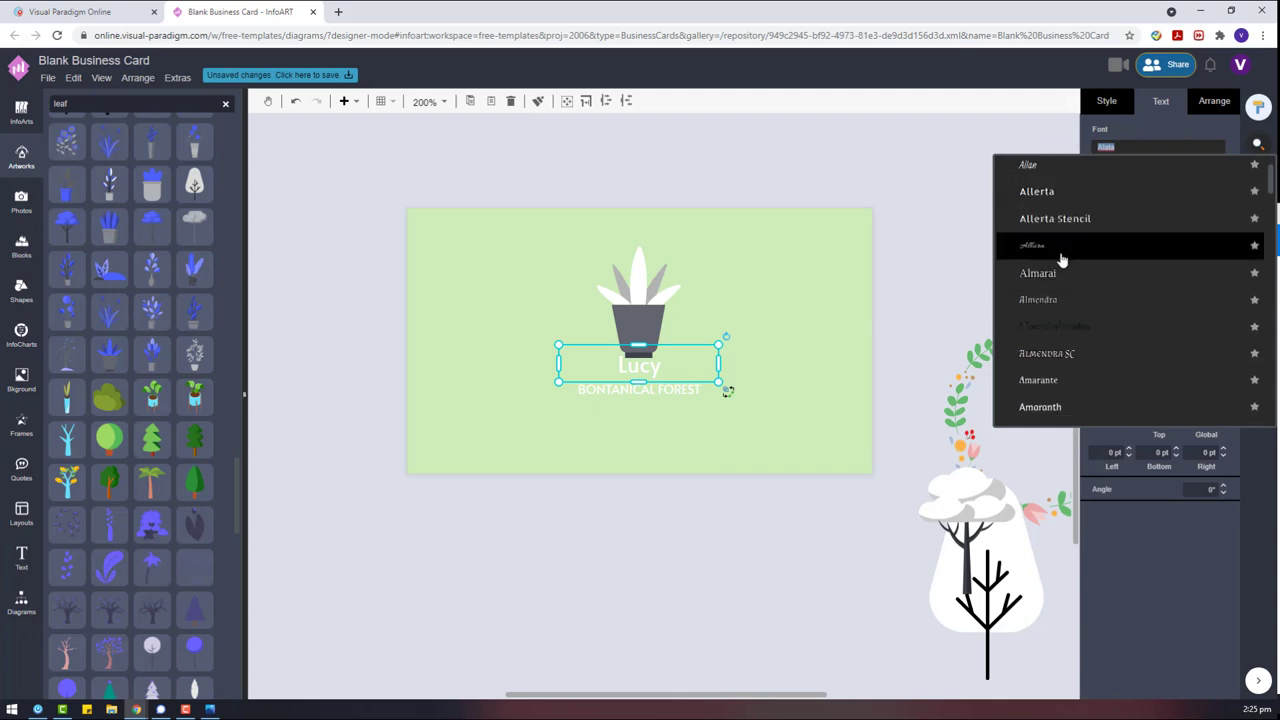
pyautogui.click(1052, 250)
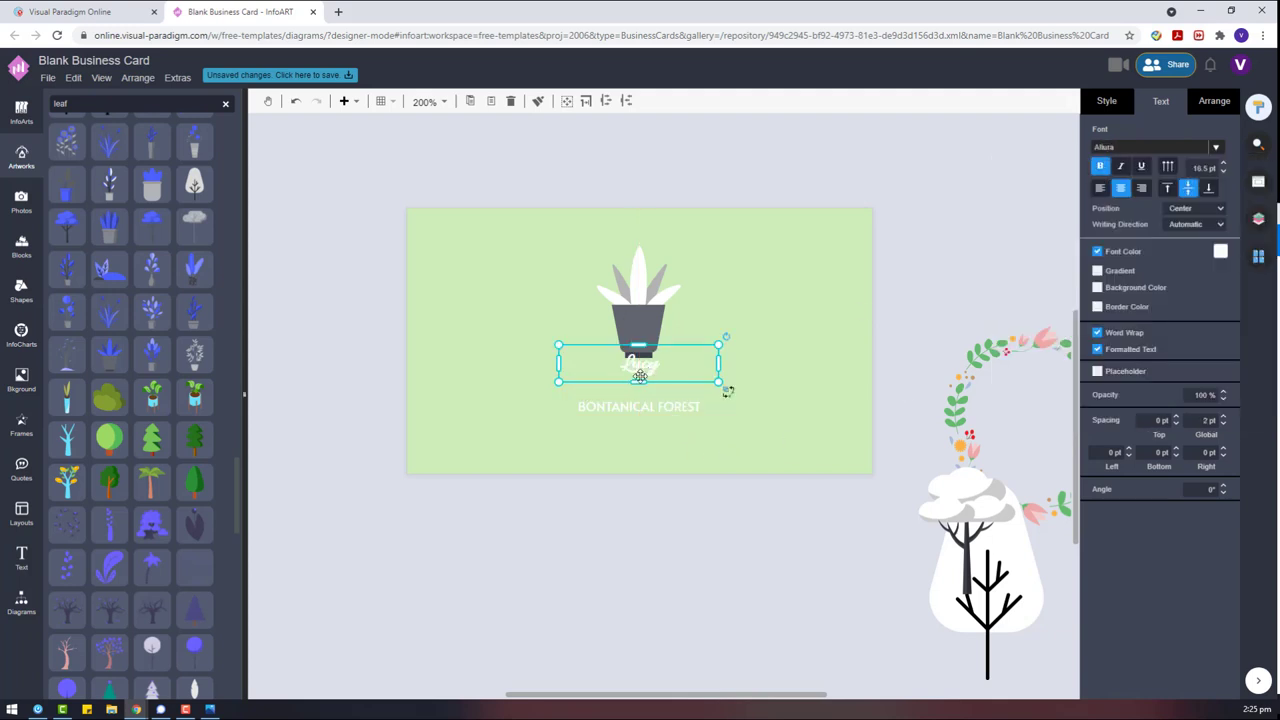
pyautogui.moveTo(727, 391); pyautogui.dragTo(728, 408)
# Step: Turn off bold on the first-name text and reduce its size to 23 pt
pyautogui.click(1150, 146)
pyautogui.scroll(-3, 1049, 411)
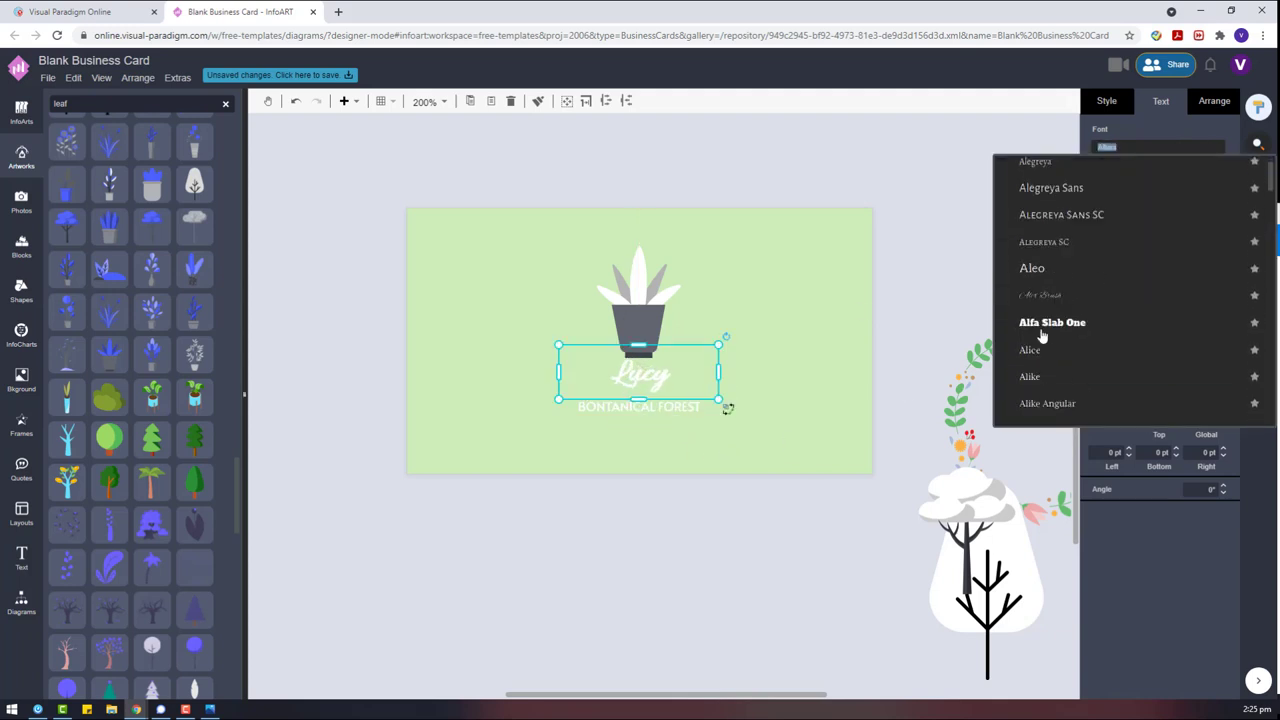
pyautogui.click(1073, 250)
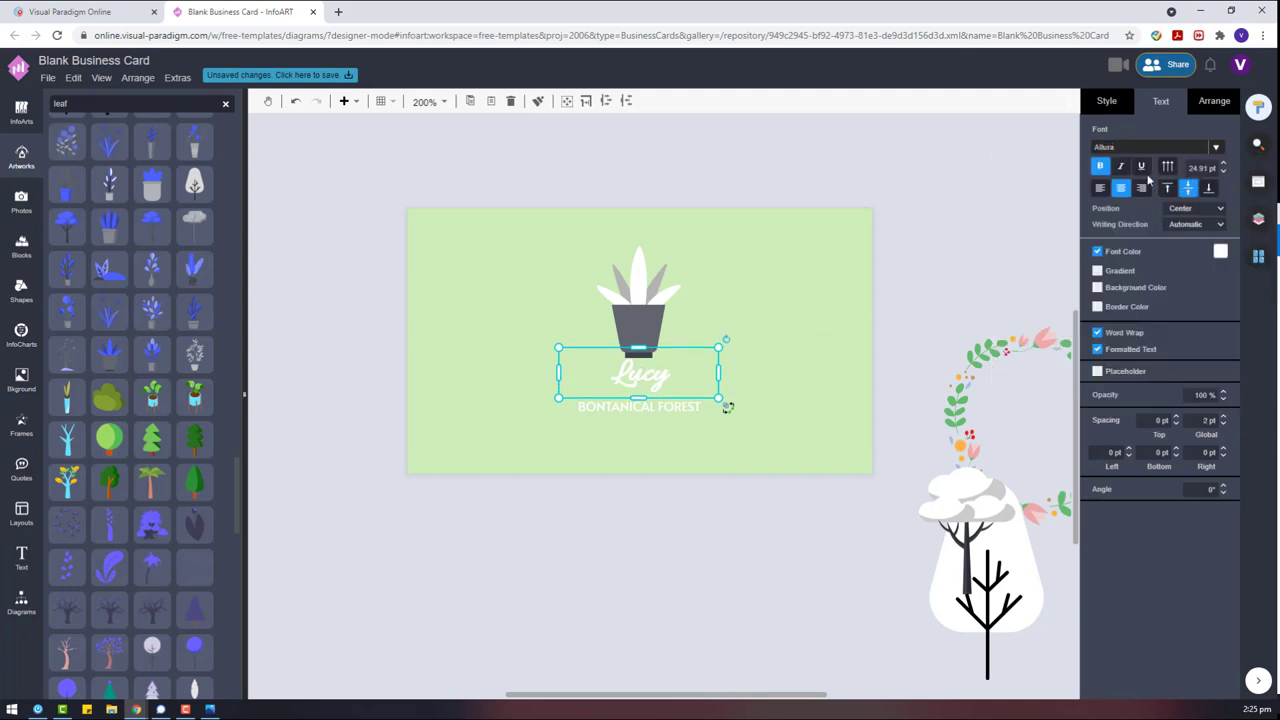
pyautogui.click(1104, 170)
pyautogui.click(1223, 171)
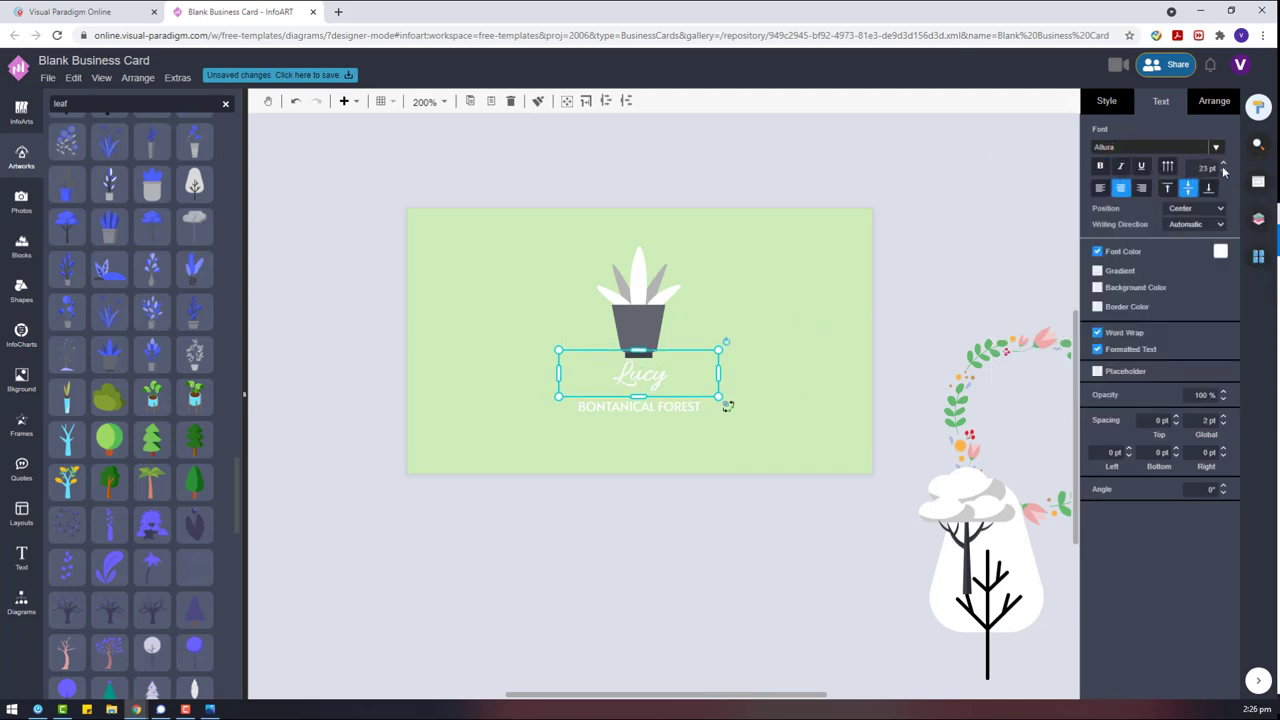
# Step: Try the font Alfa Slab One on the first name and settle on Amatic SC
pyautogui.click(1140, 147)
pyautogui.scroll(-5, 1080, 343)
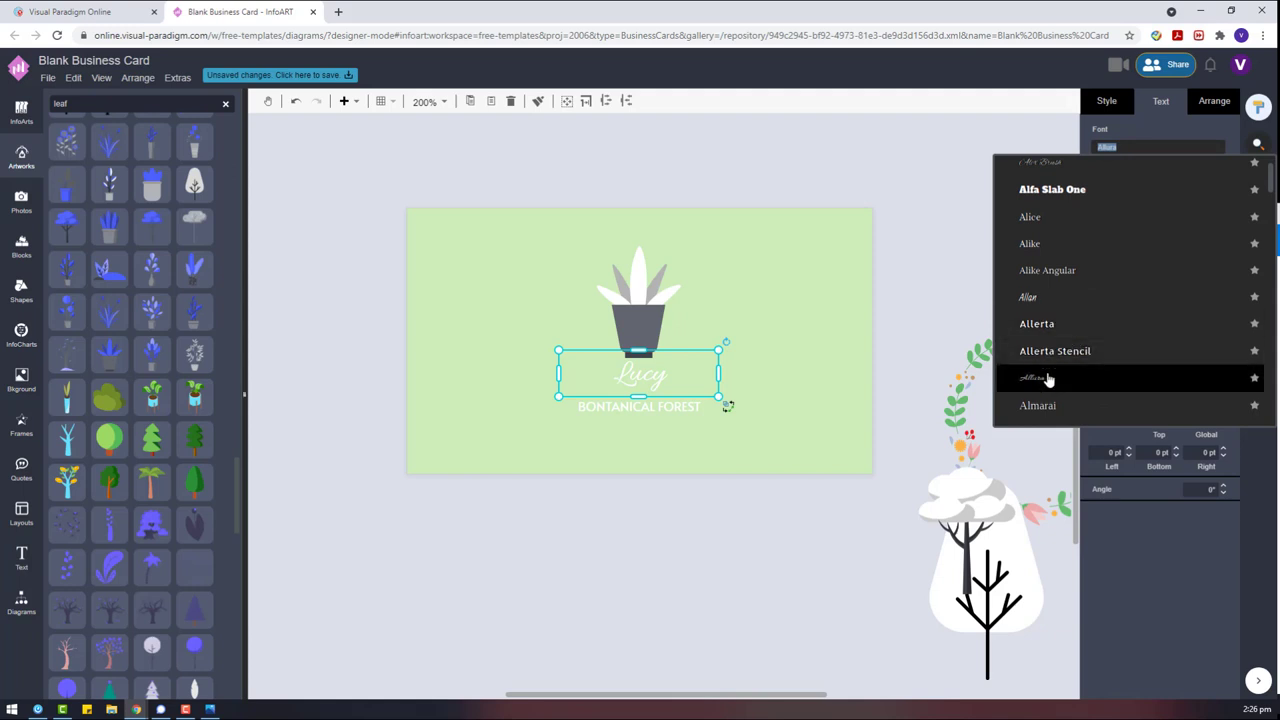
pyautogui.click(1081, 187)
pyautogui.click(1140, 147)
pyautogui.scroll(-3, 1094, 374)
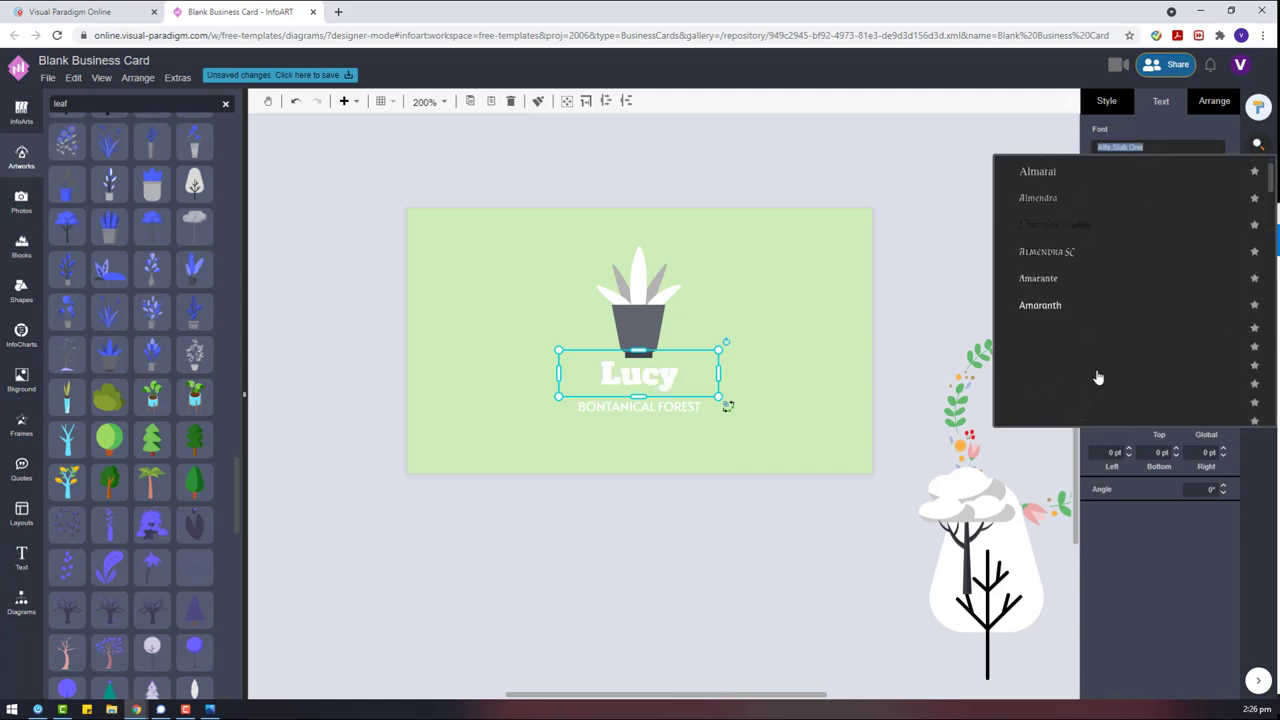
pyautogui.click(1050, 283)
# Step: Align the centres of the potted plant, the first name and BONTANICAL FOREST on one vertical axis and lower them slightly
pyautogui.moveTo(640, 372); pyautogui.dragTo(661, 382)
pyautogui.moveTo(840, 621); pyautogui.dragTo(431, 165)
pyautogui.click(1216, 102)
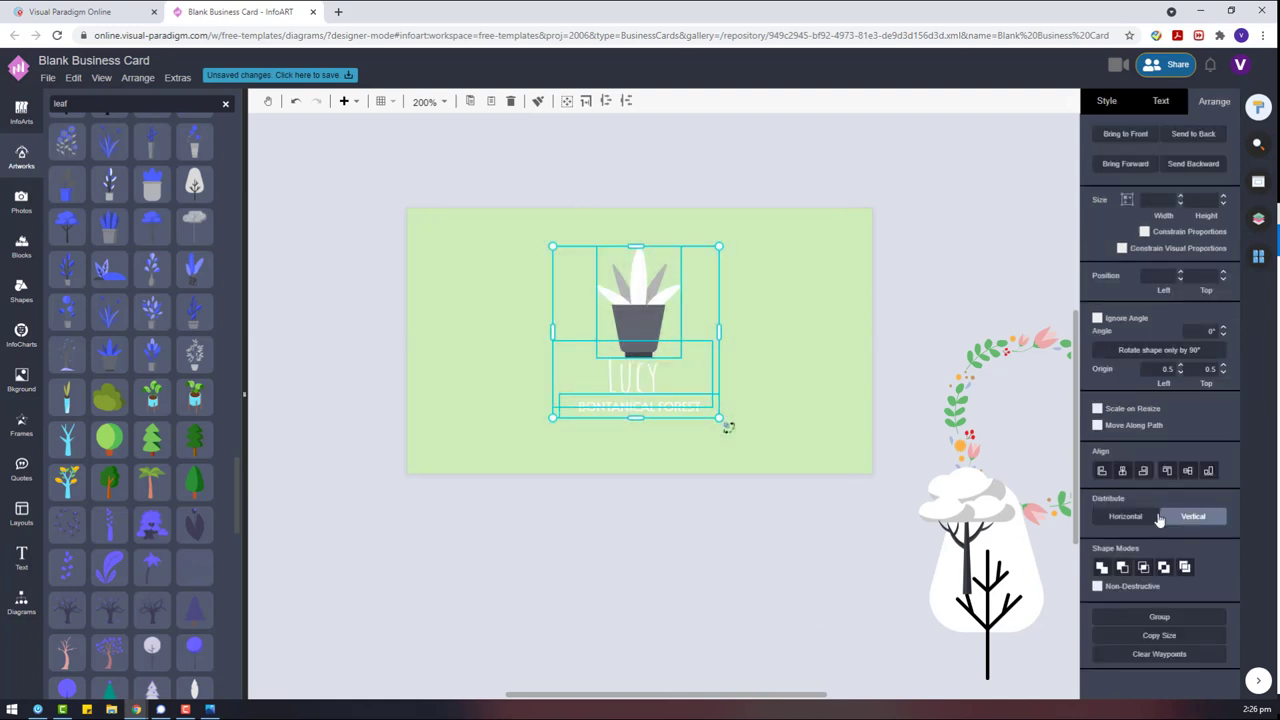
pyautogui.click(1122, 471)
pyautogui.moveTo(649, 337); pyautogui.dragTo(650, 341)
pyautogui.click(737, 477)
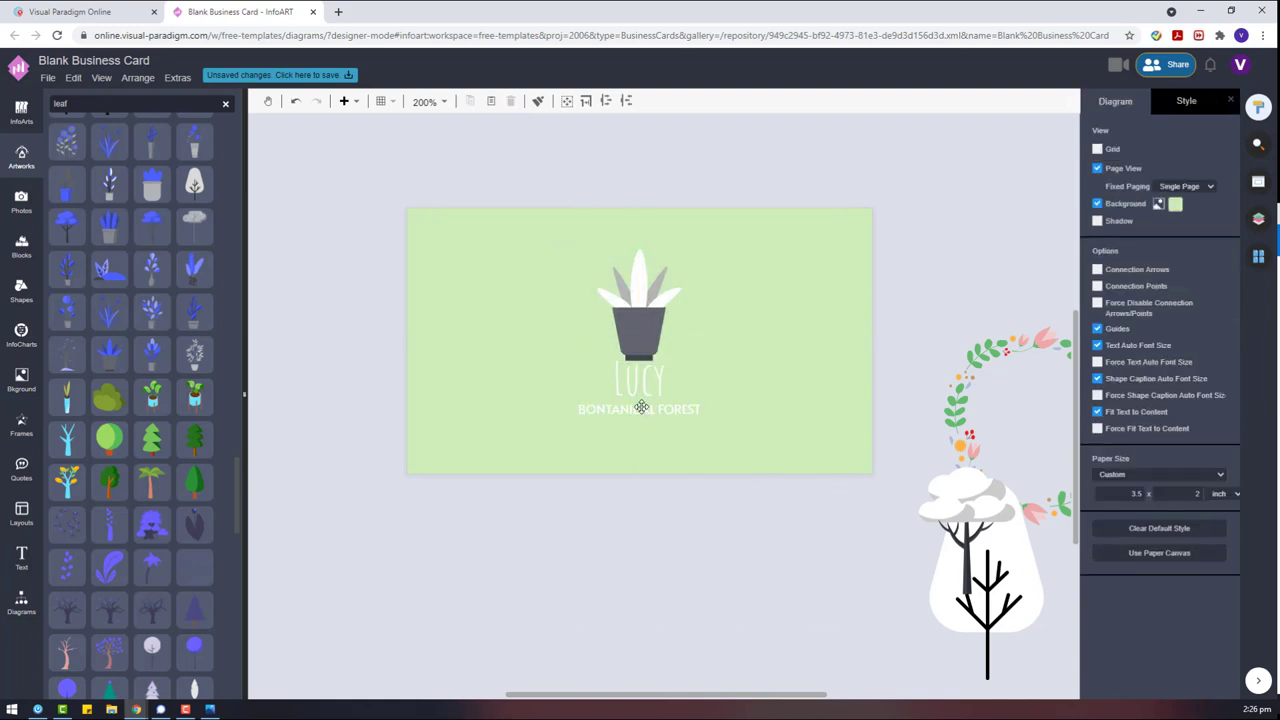
# Step: Shrink the first-name text's box to fit its content
pyautogui.moveTo(639, 404); pyautogui.dragTo(639, 401)
pyautogui.click(1127, 201)
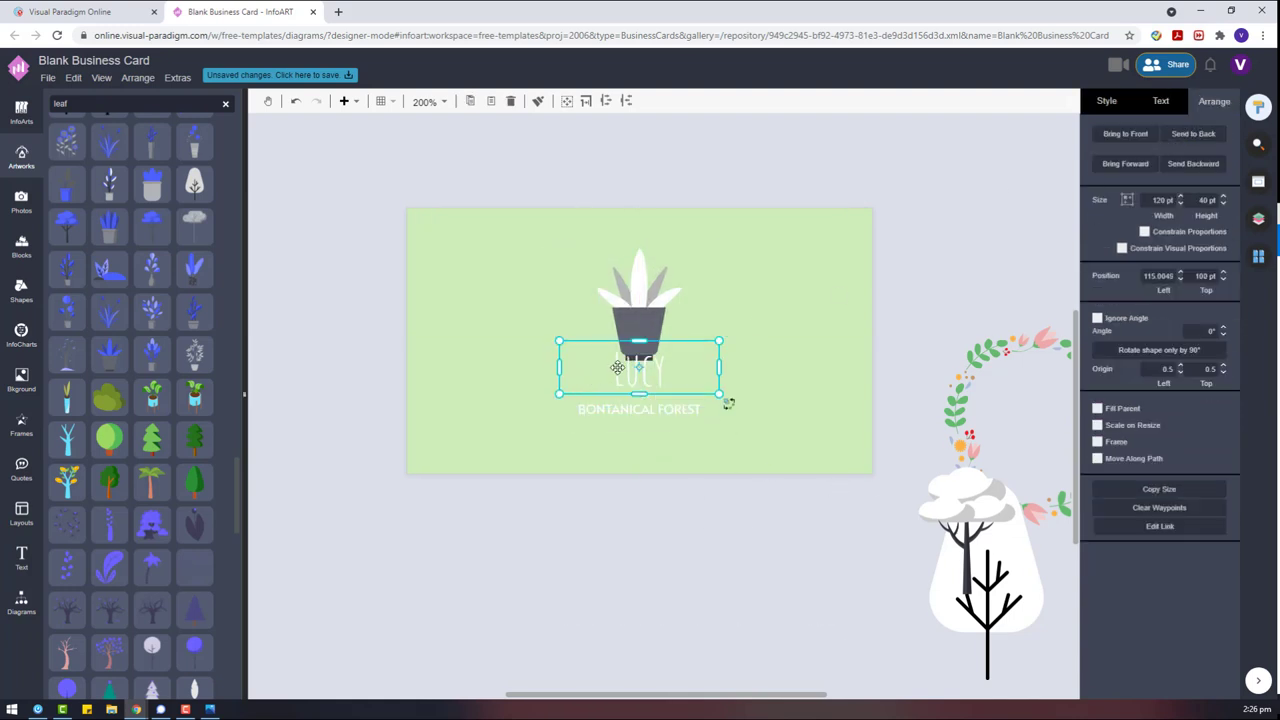
pyautogui.doubleClick(618, 367)
pyautogui.click(618, 372)
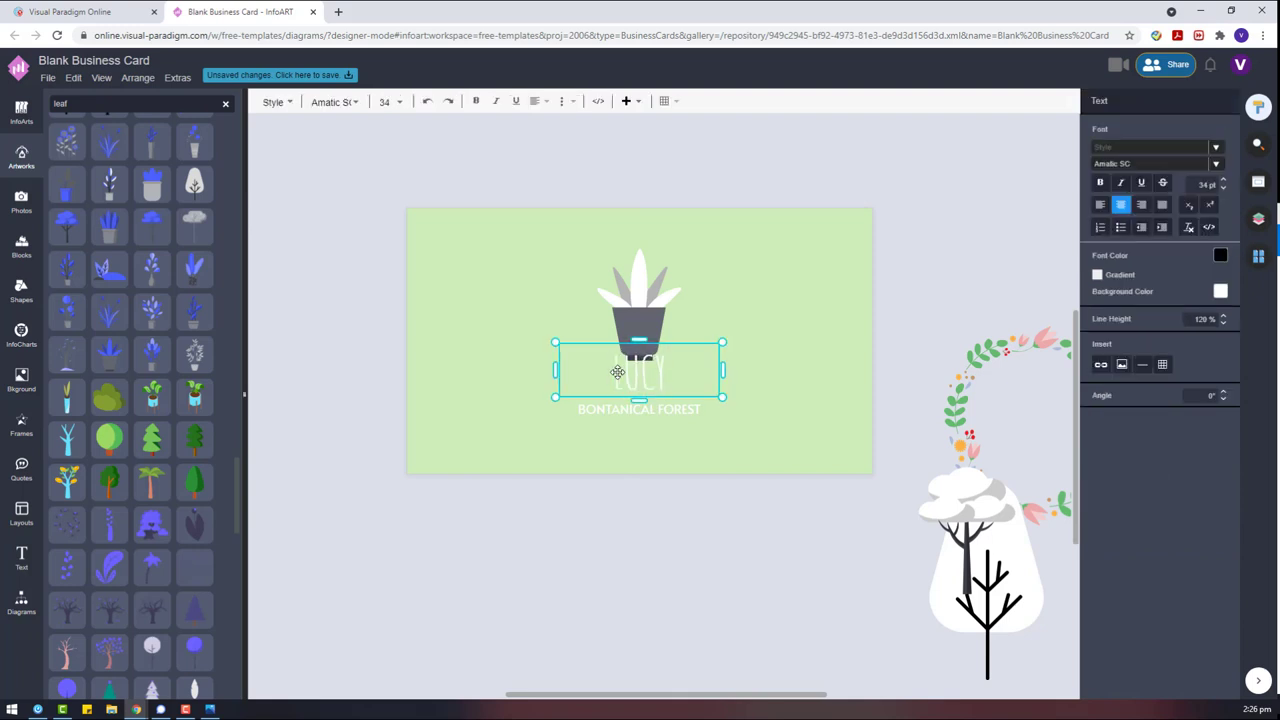
pyautogui.click(728, 534)
# Step: Lower BONTANICAL FOREST and the first name to clear the pot, and shift the whole logo slightly down
pyautogui.moveTo(661, 376)
pyautogui.mouseDown()
pyautogui.moveTo(662, 394)
pyautogui.moveTo(679, 381)
pyautogui.mouseUp()
pyautogui.click(732, 491)
pyautogui.moveTo(671, 414); pyautogui.dragTo(671, 425)
pyautogui.moveTo(646, 372); pyautogui.dragTo(646, 386)
pyautogui.moveTo(731, 520); pyautogui.dragTo(444, 186)
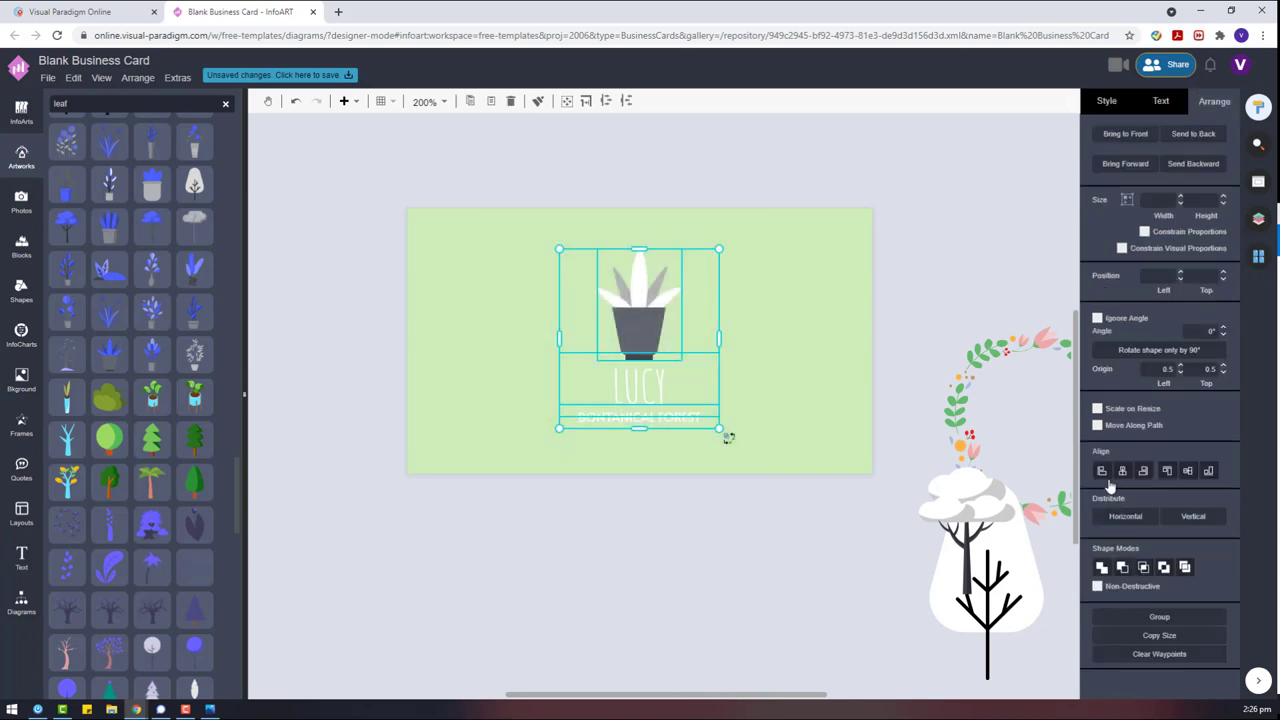
pyautogui.moveTo(634, 320); pyautogui.dragTo(640, 319)
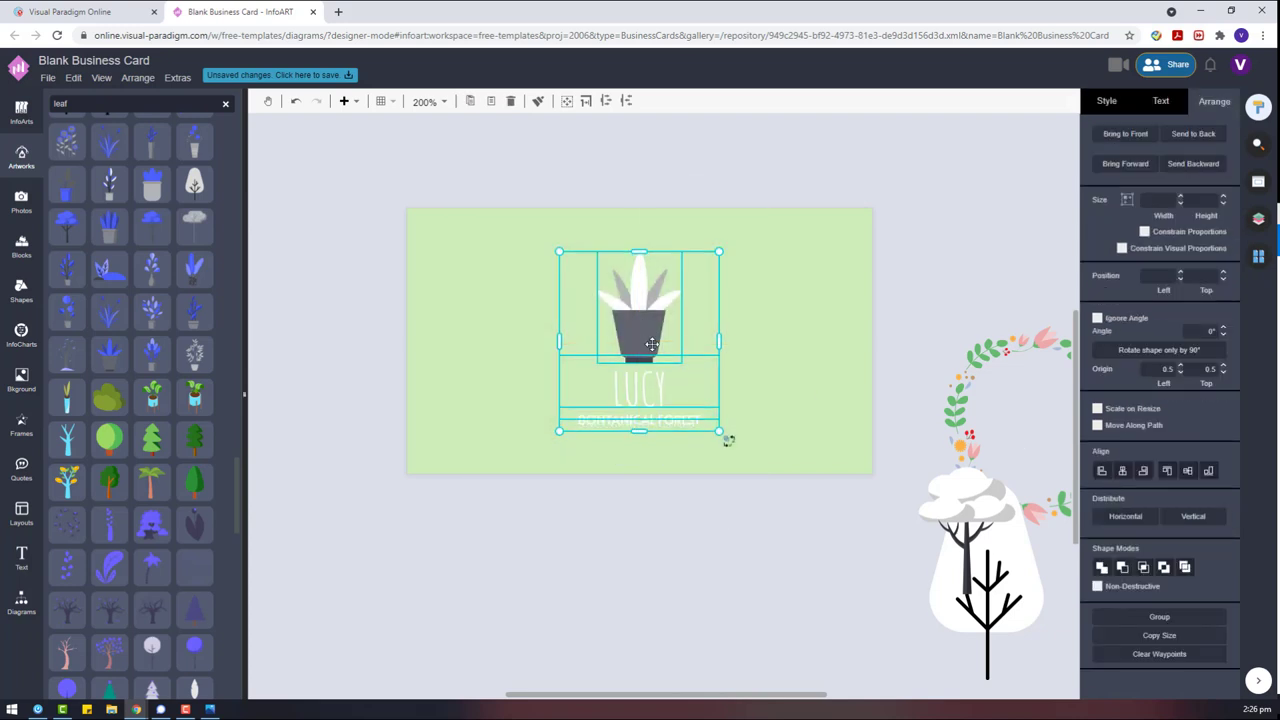
pyautogui.click(657, 458)
# Step: Check the pot's grey in the plant artwork's colours and set the first name's font color to the same dark grey
pyautogui.click(648, 391)
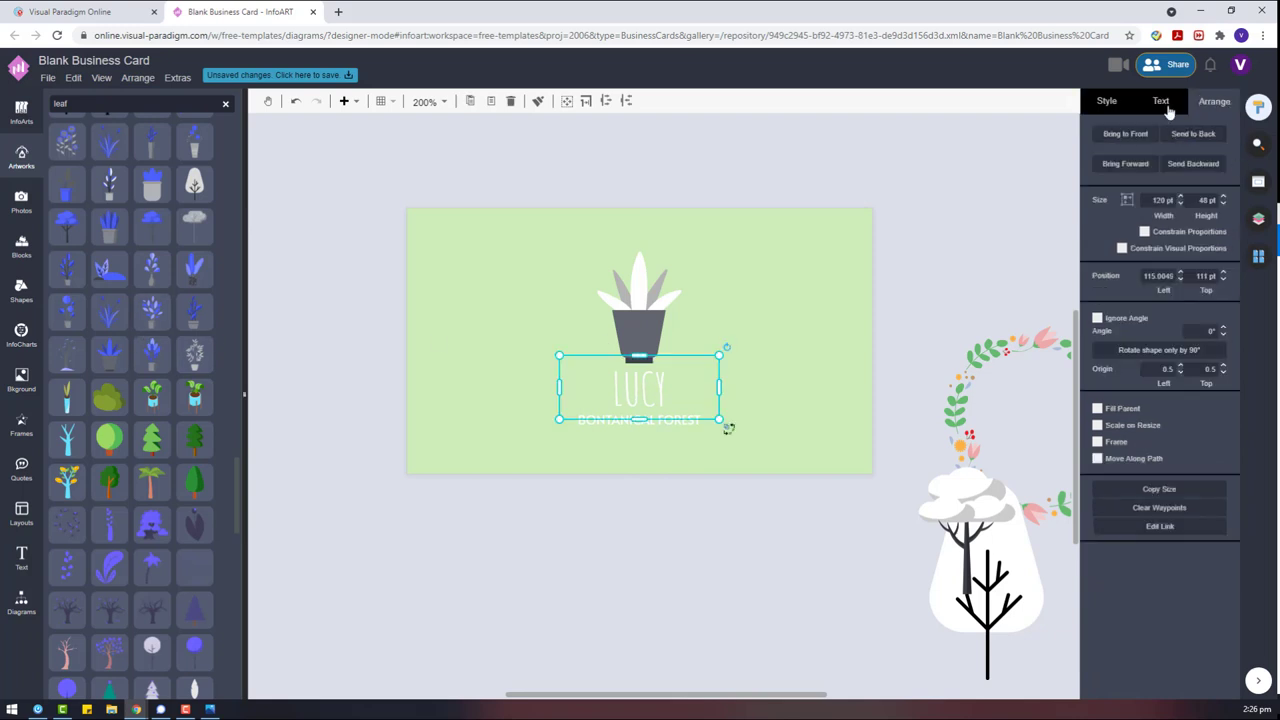
pyautogui.click(640, 325)
pyautogui.click(1133, 160)
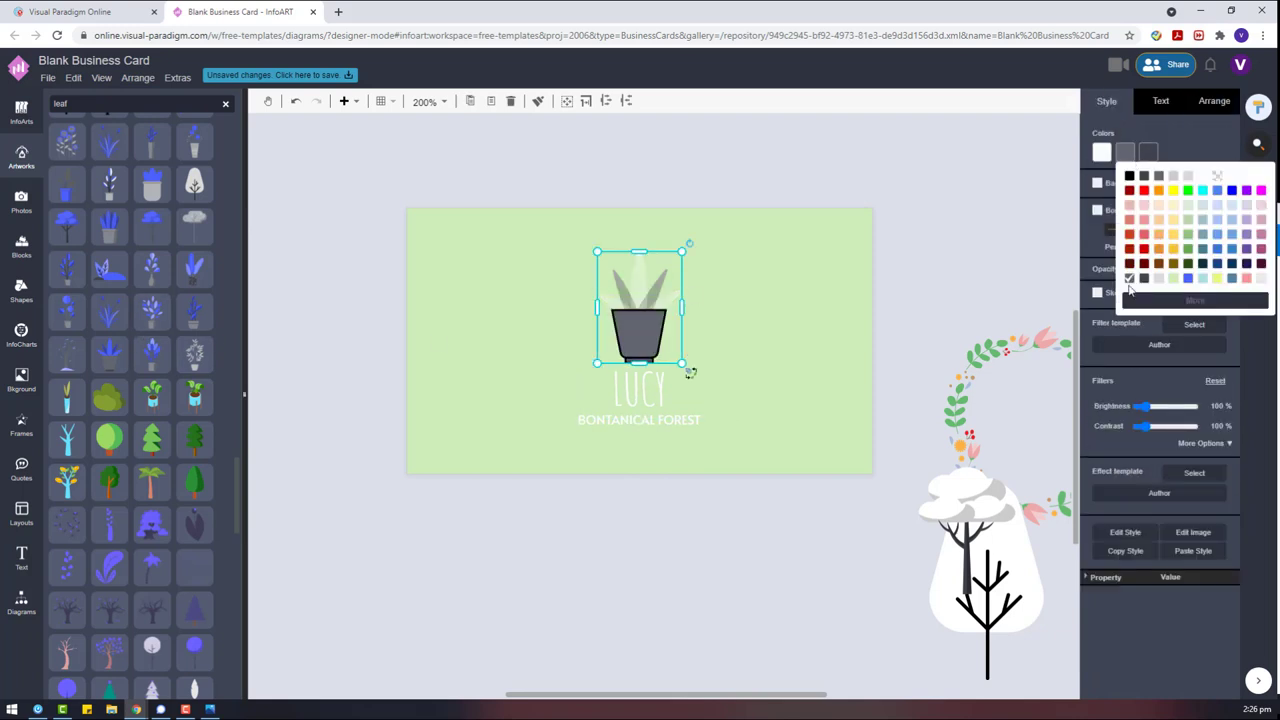
pyautogui.click(1157, 220)
pyautogui.click(630, 385)
pyautogui.click(1160, 101)
pyautogui.click(1220, 252)
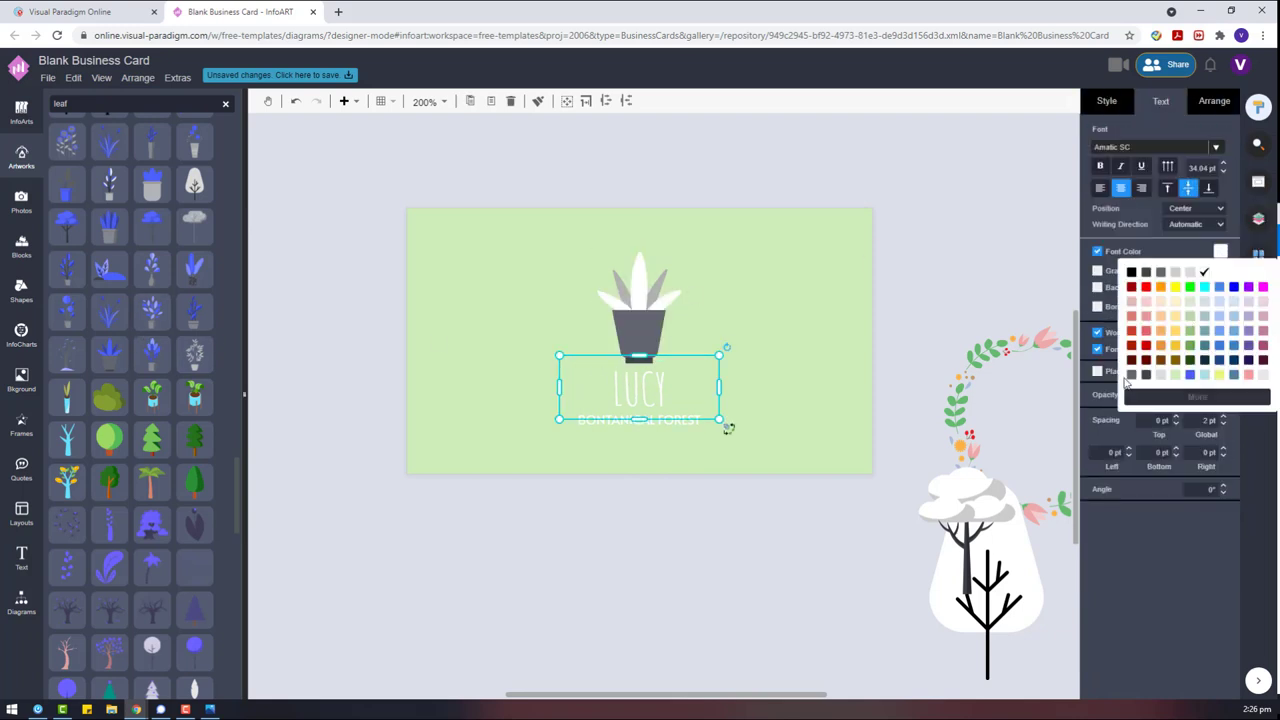
pyautogui.click(1128, 382)
pyautogui.click(873, 296)
pyautogui.click(655, 393)
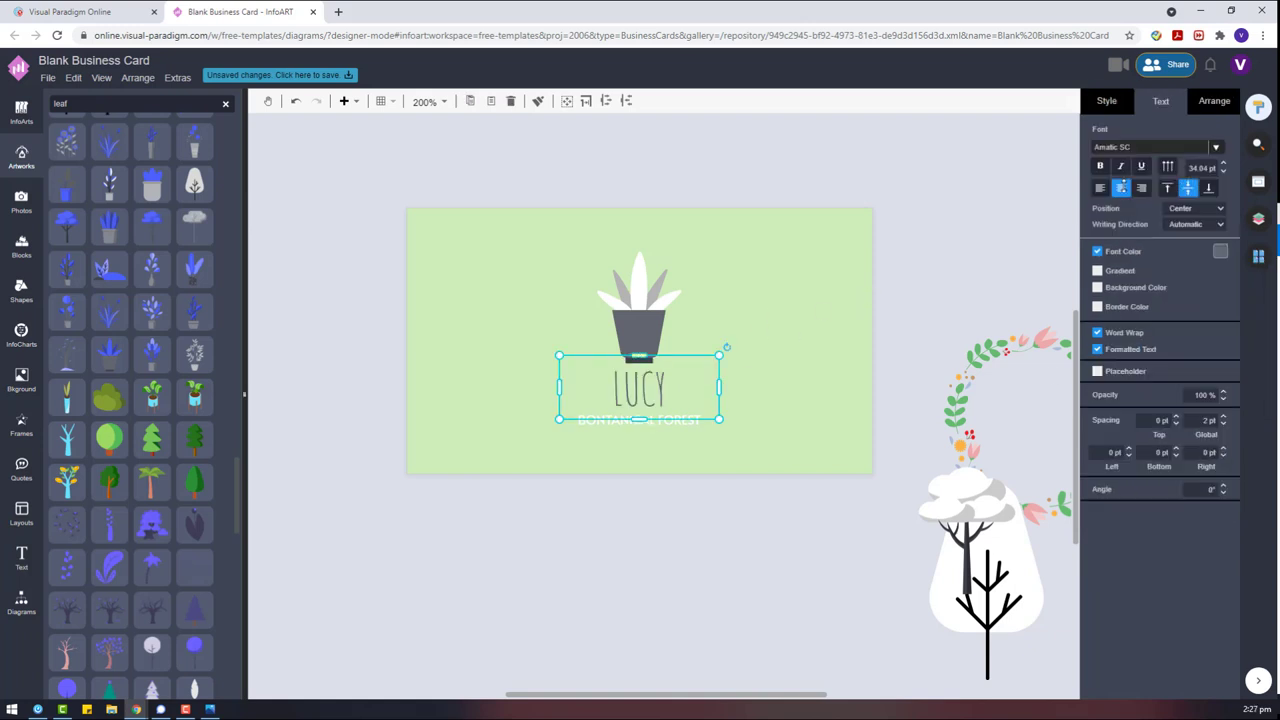
pyautogui.click(648, 296)
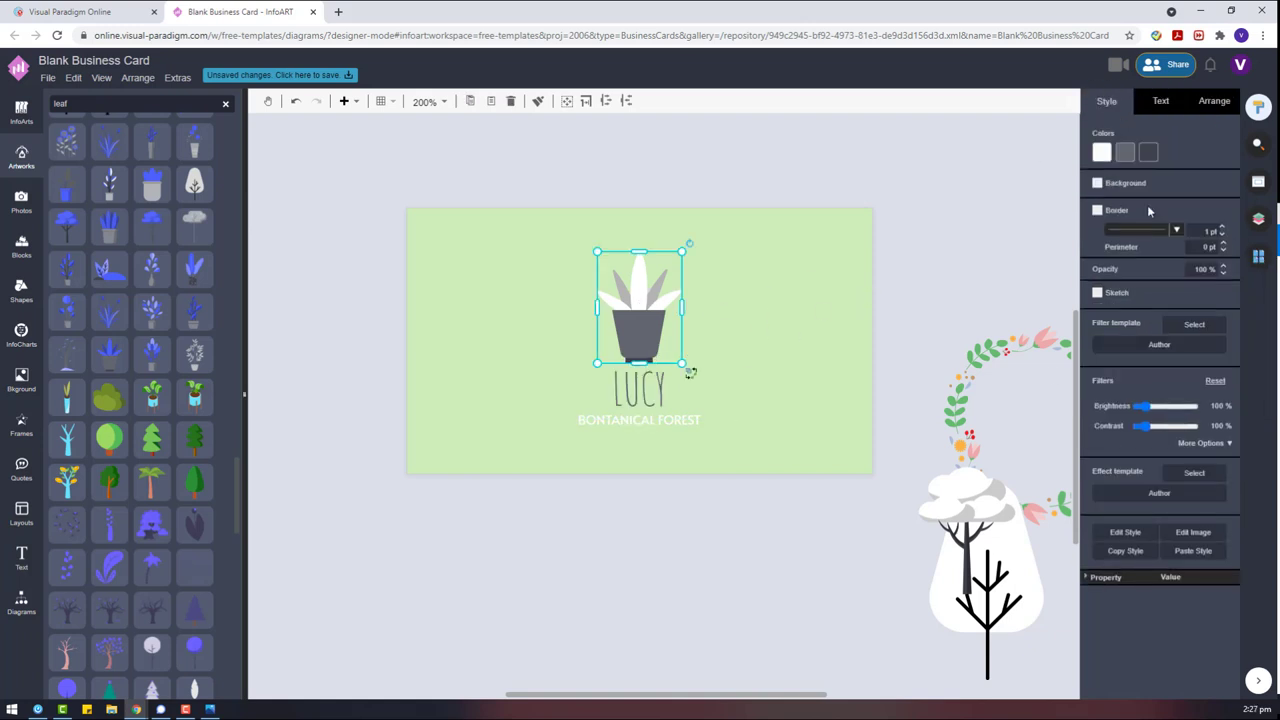
pyautogui.click(1148, 152)
# Step: Fit the first-name text's box to its content again and move the name slightly down, closer to BONTANICAL FOREST
pyautogui.click(681, 417)
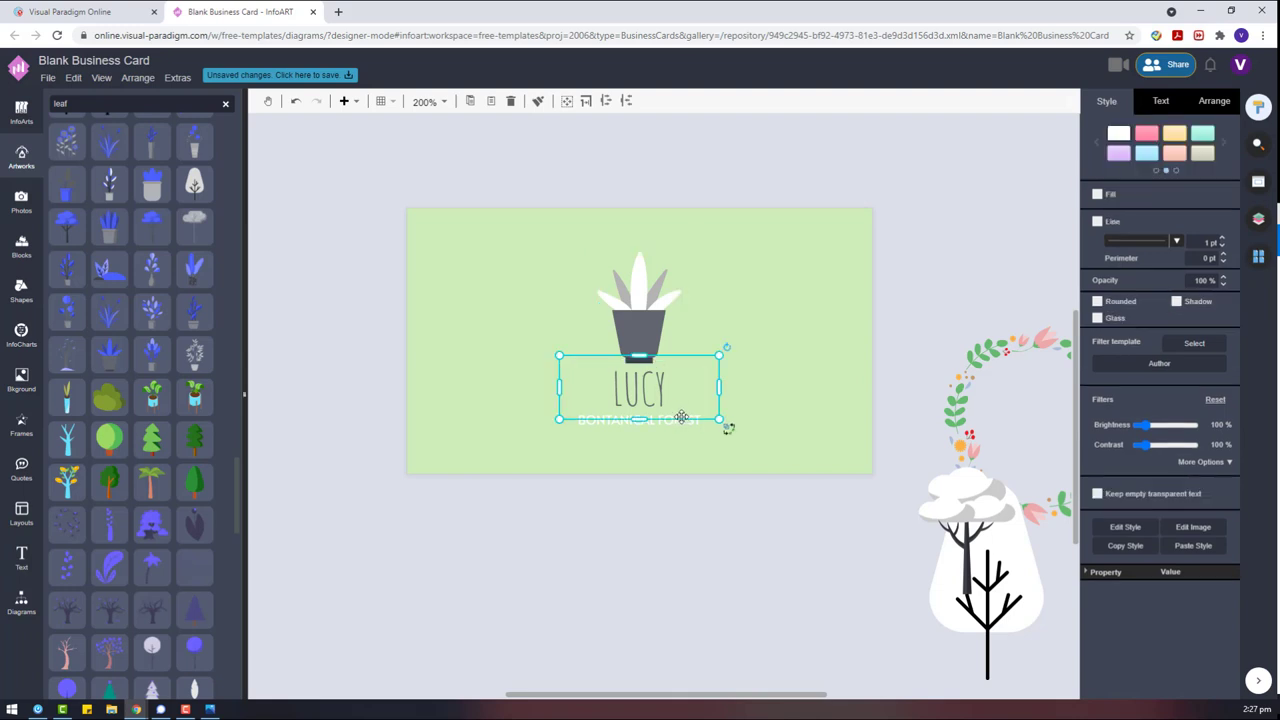
pyautogui.click(1207, 106)
pyautogui.click(1126, 200)
pyautogui.moveTo(649, 384); pyautogui.dragTo(678, 424)
# Step: Try the pot's dark grey as the font color of BONTANICAL FOREST
pyautogui.click(1160, 101)
pyautogui.click(1223, 250)
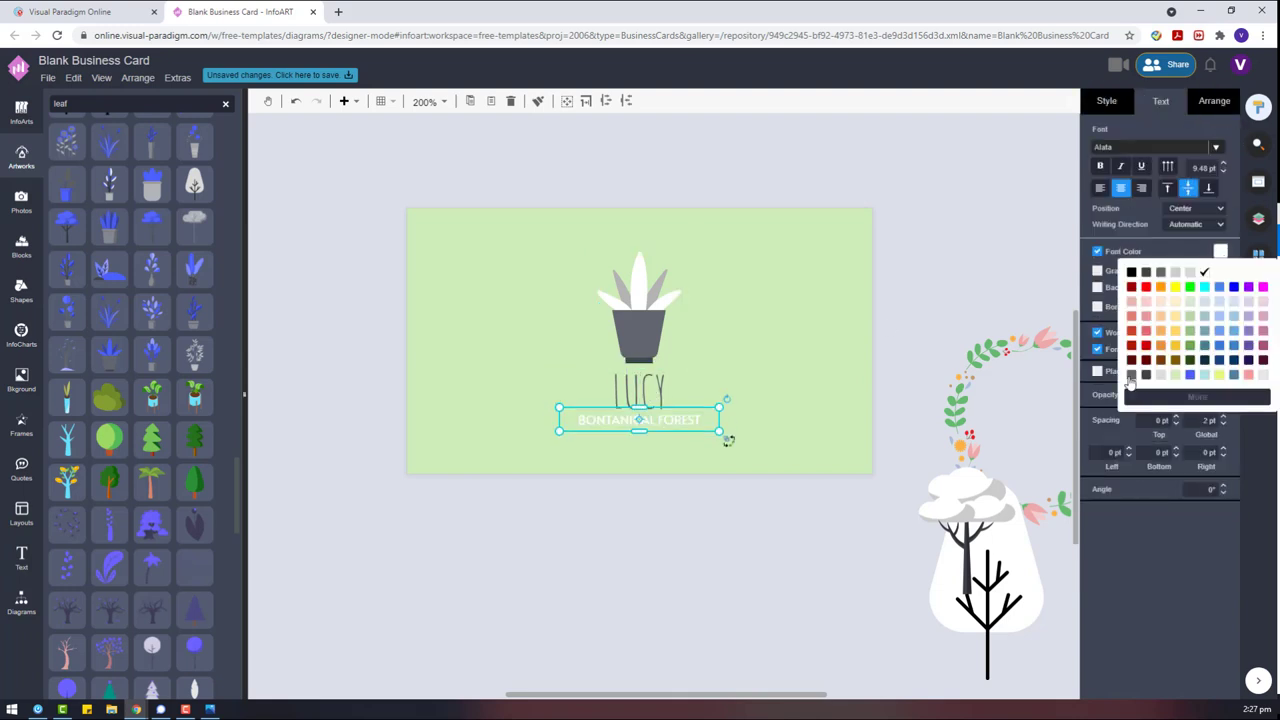
pyautogui.click(1131, 386)
pyautogui.click(797, 406)
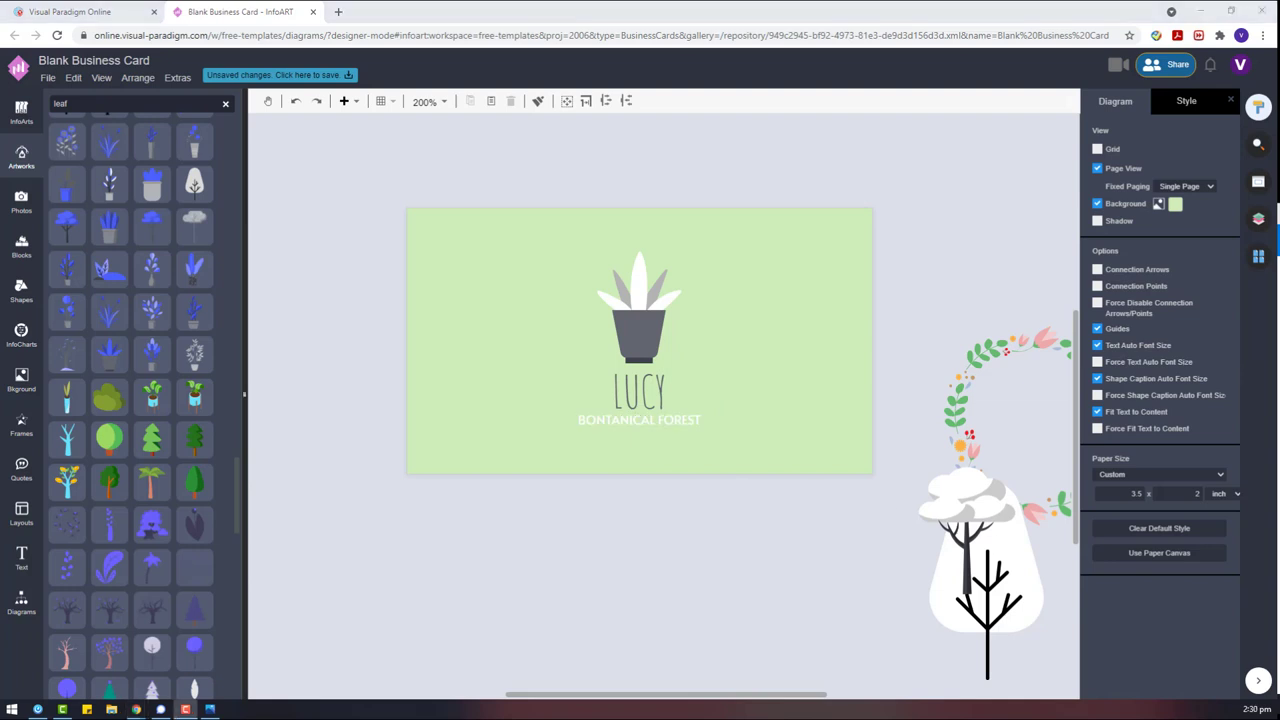
# Step: Add a flowering vine artwork, recolor it dark grey and white, and place it over the card's upper-left corner
pyautogui.moveTo(432, 388); pyautogui.dragTo(432, 388)
pyautogui.click(1105, 105)
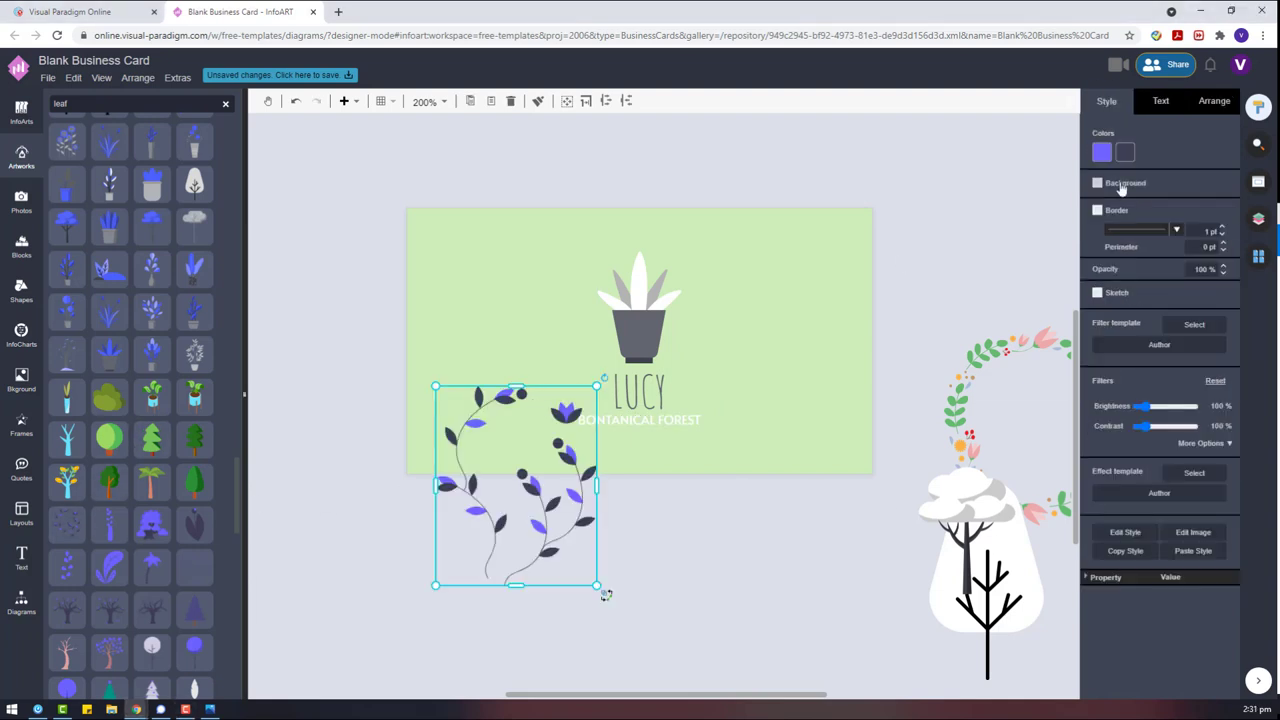
pyautogui.click(1123, 154)
pyautogui.click(1158, 177)
pyautogui.click(1103, 155)
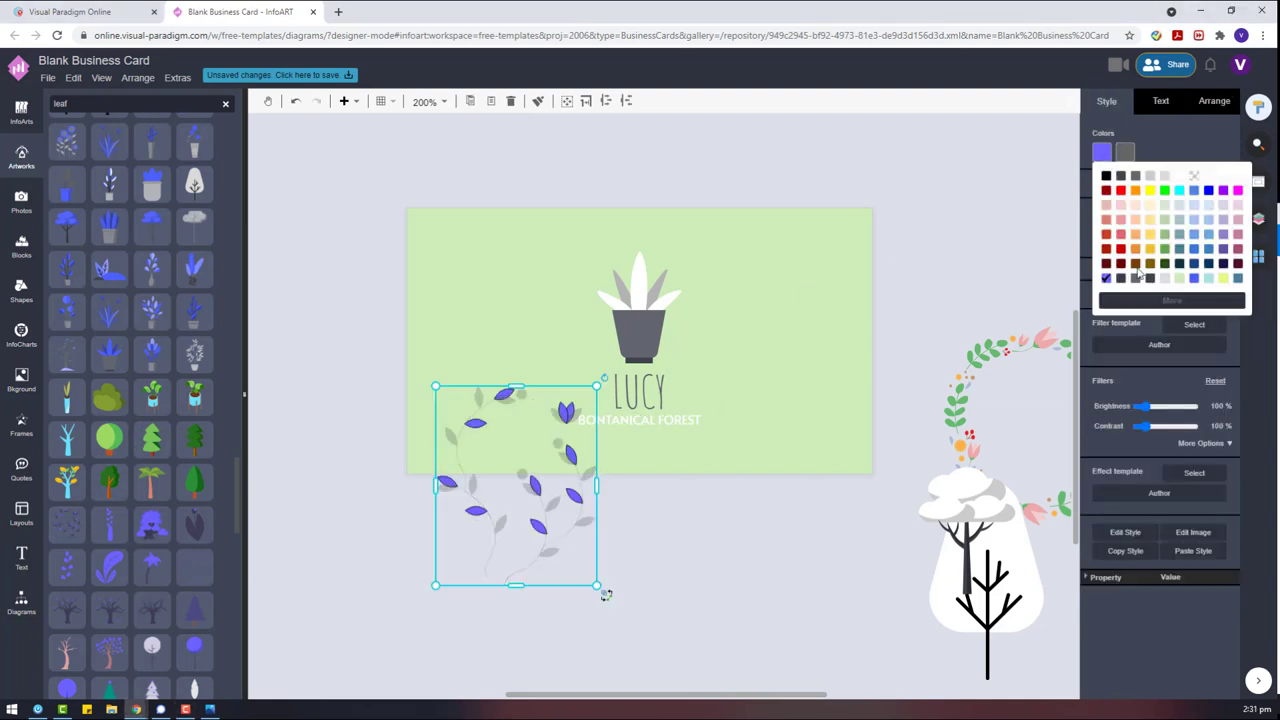
pyautogui.click(1177, 188)
pyautogui.moveTo(532, 528); pyautogui.dragTo(427, 307)
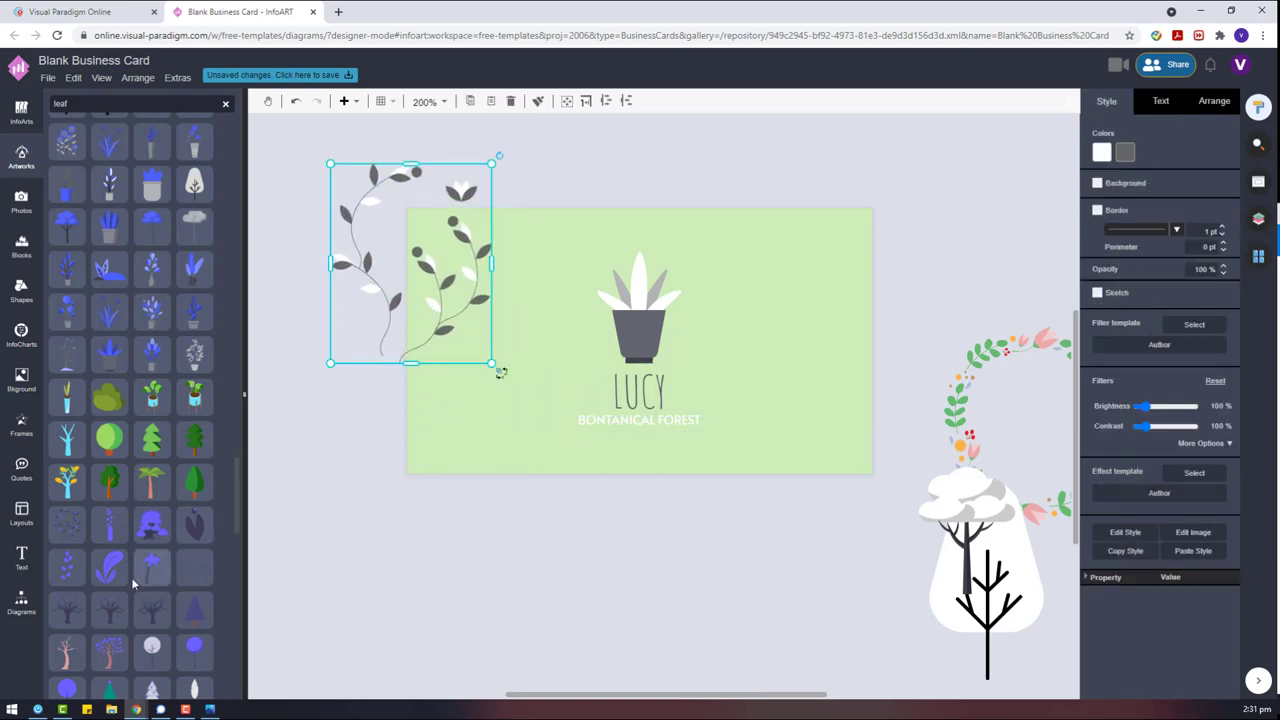
# Step: Insert a purple leafy stem off the card and place a vertically flipped copy of the vine directly below the original
pyautogui.click(67, 567)
pyautogui.click(468, 291)
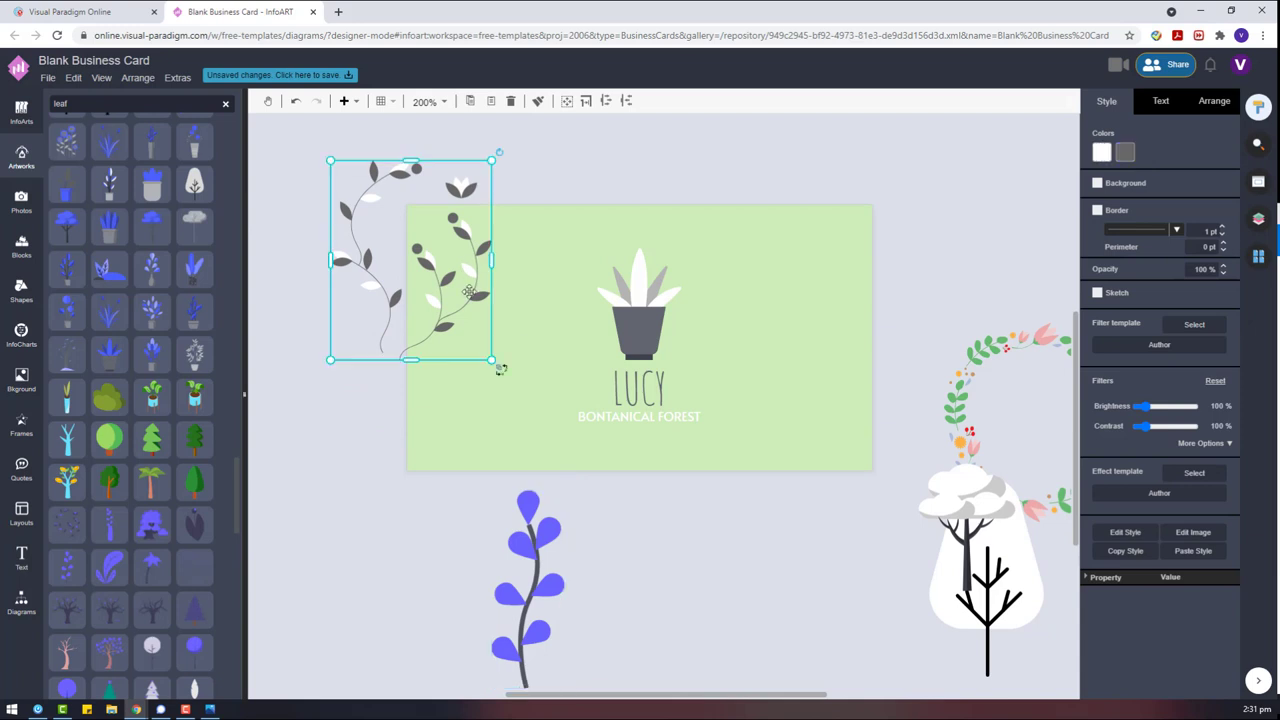
pyautogui.hotkey('ctrl', 'v')
pyautogui.click(1200, 108)
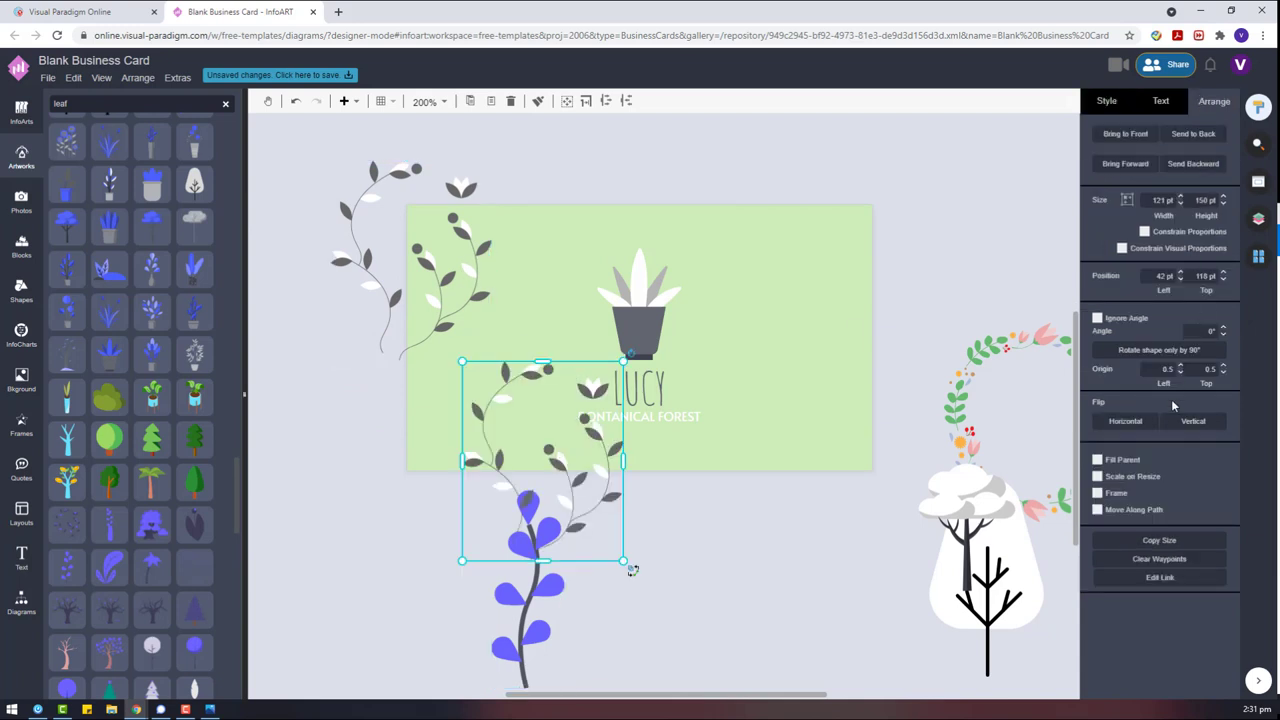
pyautogui.click(1193, 420)
pyautogui.moveTo(537, 612); pyautogui.dragTo(720, 561)
pyautogui.moveTo(568, 507); pyautogui.dragTo(438, 484)
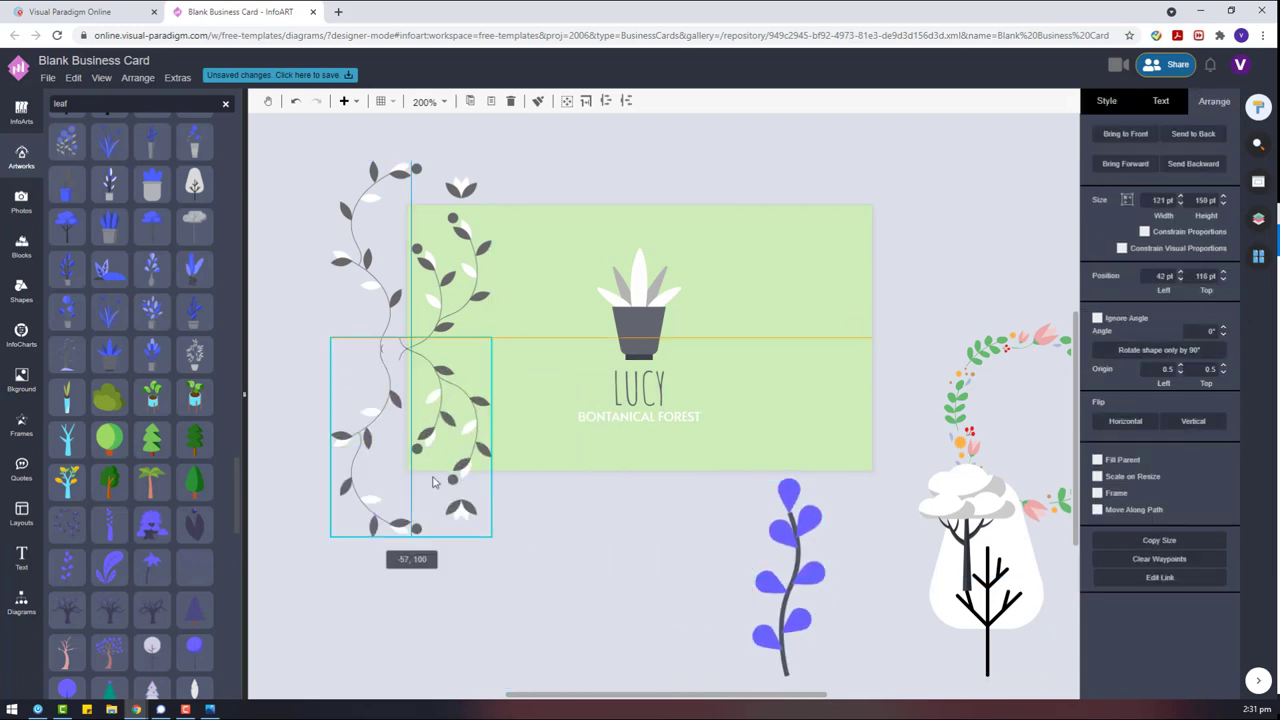
# Step: Raise the flipped vine so its stems cross the upper vine's, and shift both vines slightly right
pyautogui.keyDown('shift'); pyautogui.click(485, 318); pyautogui.keyUp('shift')
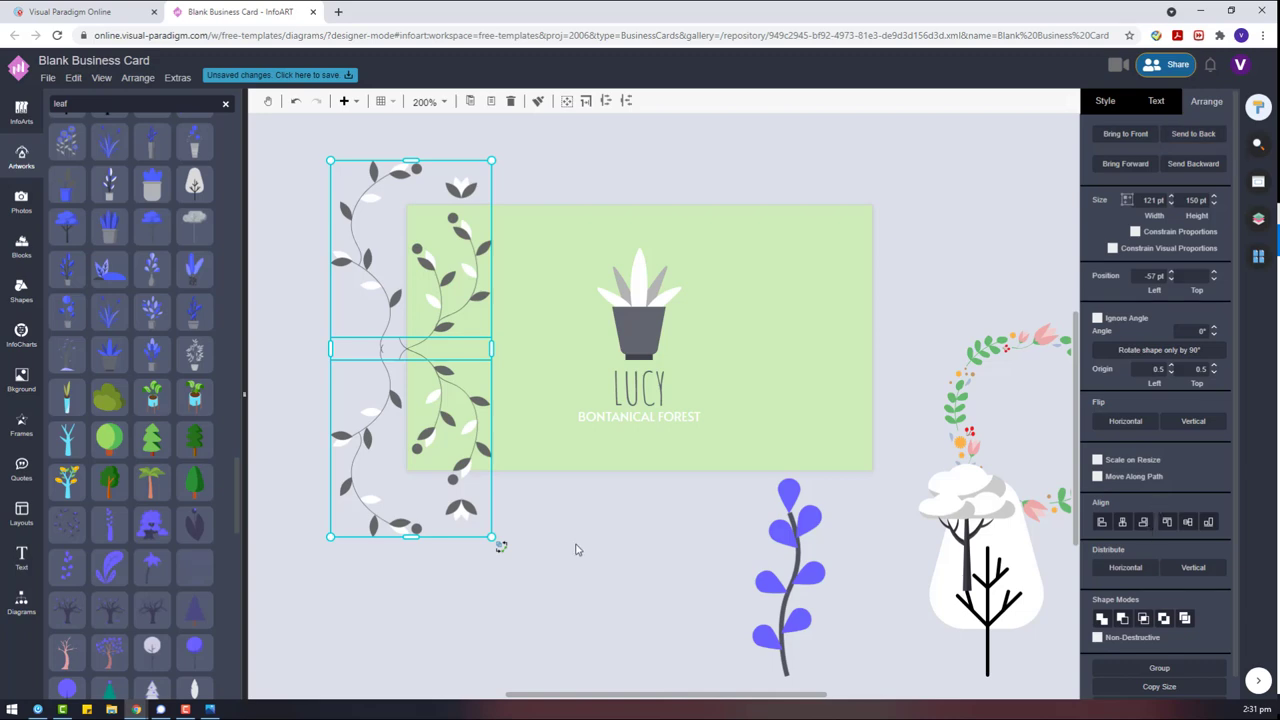
pyautogui.moveTo(429, 391); pyautogui.dragTo(429, 371)
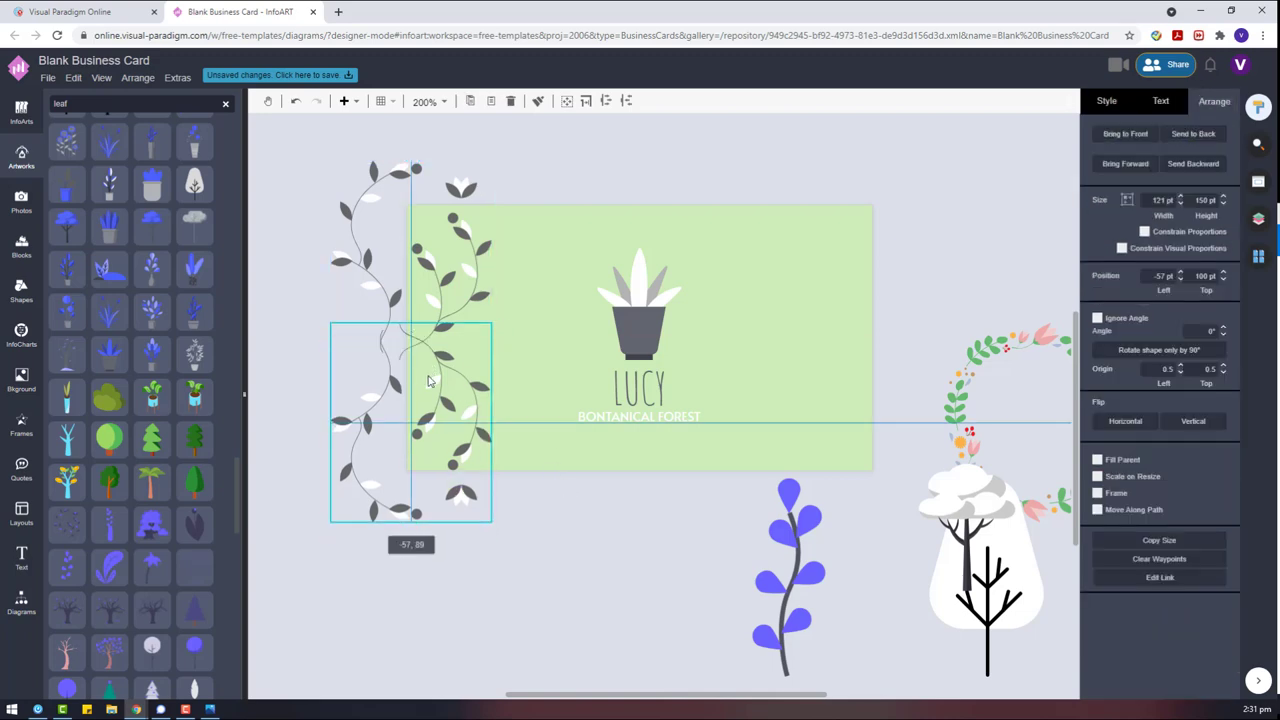
pyautogui.keyDown('shift'); pyautogui.click(488, 296); pyautogui.keyUp('shift')
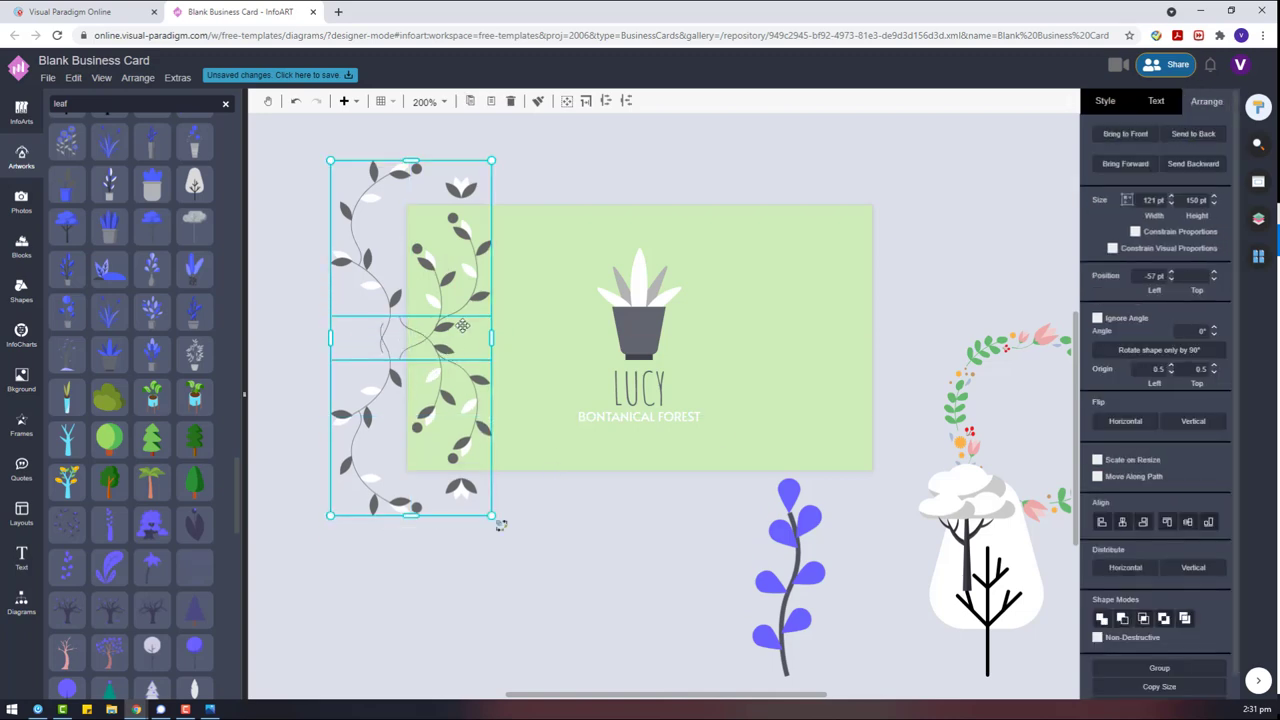
pyautogui.moveTo(463, 325); pyautogui.dragTo(465, 331)
# Step: Duplicate the pair of vines and group the original pair on the card's left edge
pyautogui.hotkey('ctrl', 'c')
pyautogui.hotkey('ctrl', 'v')
pyautogui.click(440, 290)
pyautogui.keyDown('shift'); pyautogui.click(440, 405); pyautogui.keyUp('shift')
pyautogui.hotkey('ctrl', 'g')
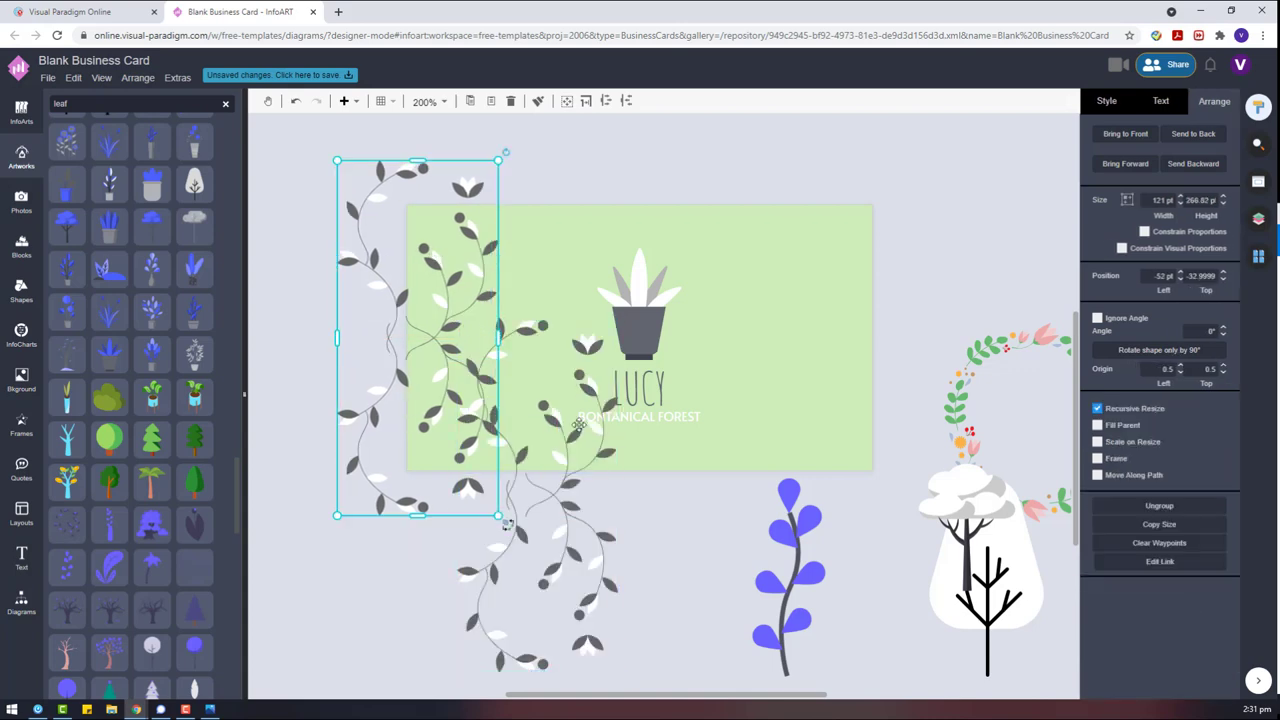
# Step: Move the copied pair of vines to the card's right edge and flip it horizontally to mirror the left side
pyautogui.click(579, 425)
pyautogui.keyDown('shift'); pyautogui.click(608, 547); pyautogui.keyUp('shift')
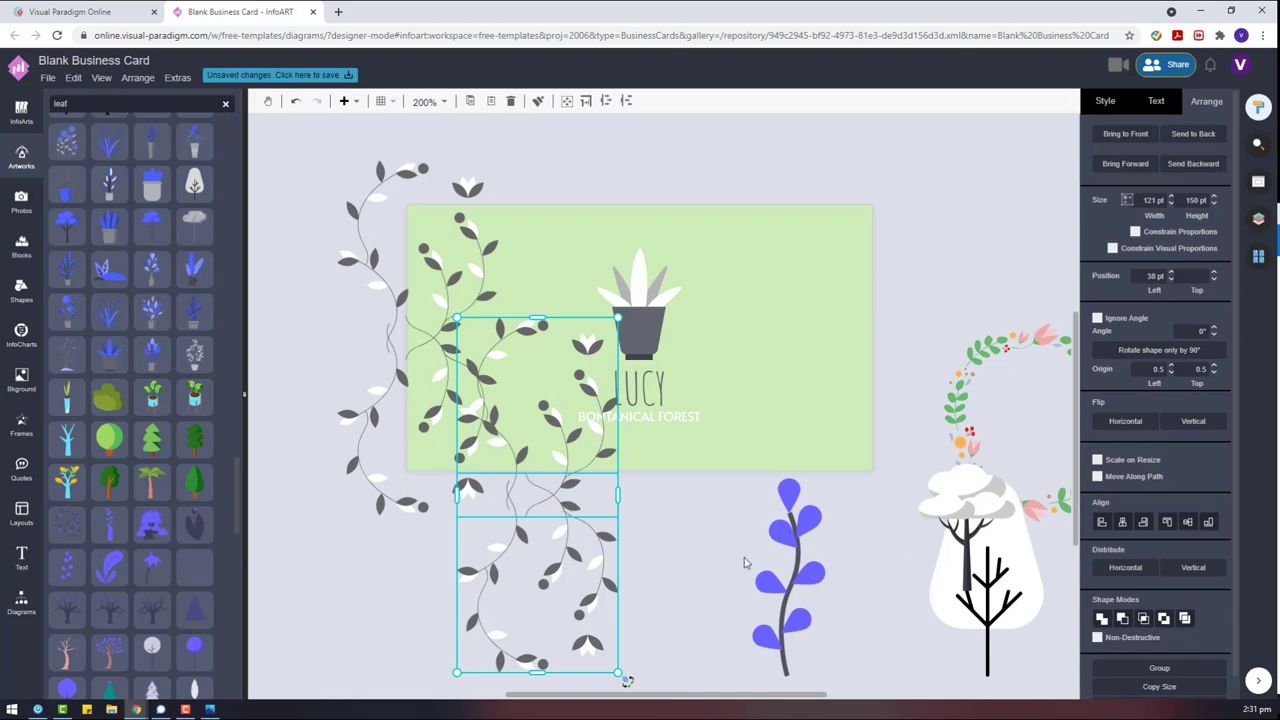
pyautogui.moveTo(588, 510); pyautogui.dragTo(880, 348)
pyautogui.click(1122, 421)
# Step: Delete the unused purple stem, floral wreath and tree artworks from around the card
pyautogui.click(795, 580)
pyautogui.press('Delete')
pyautogui.click(1039, 473)
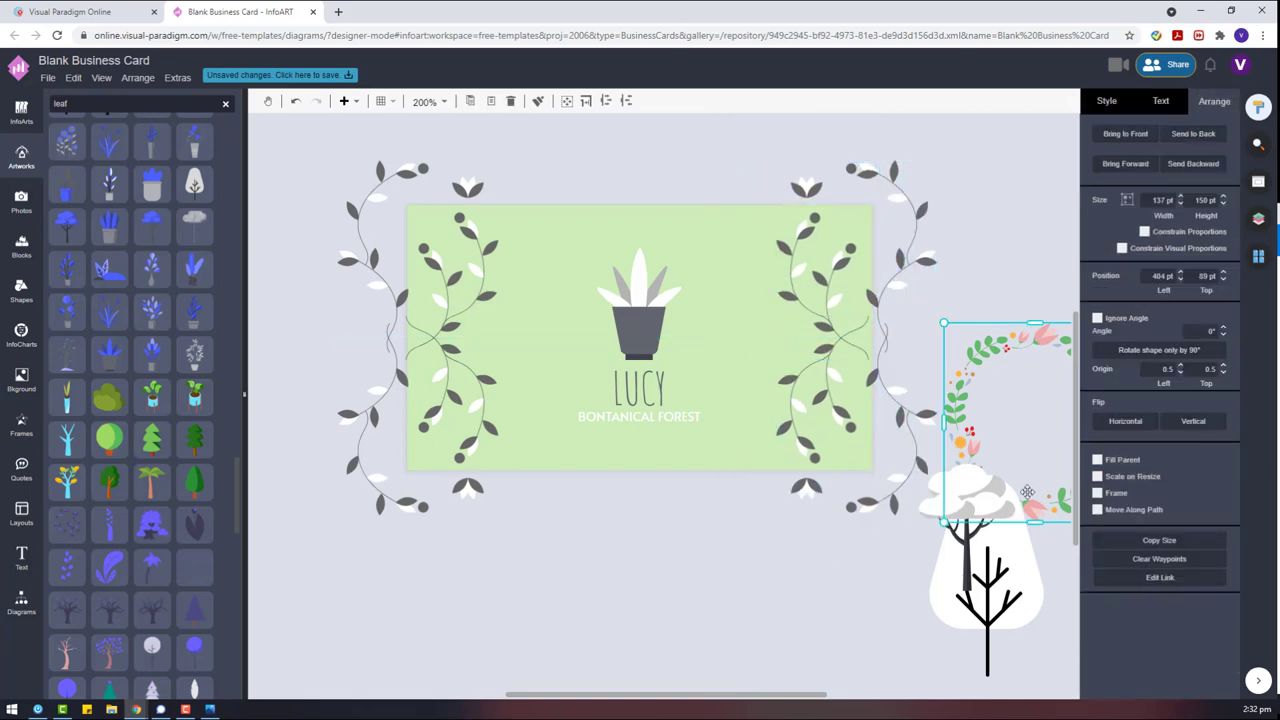
pyautogui.press('Delete')
pyautogui.click(981, 541)
pyautogui.press('Delete')
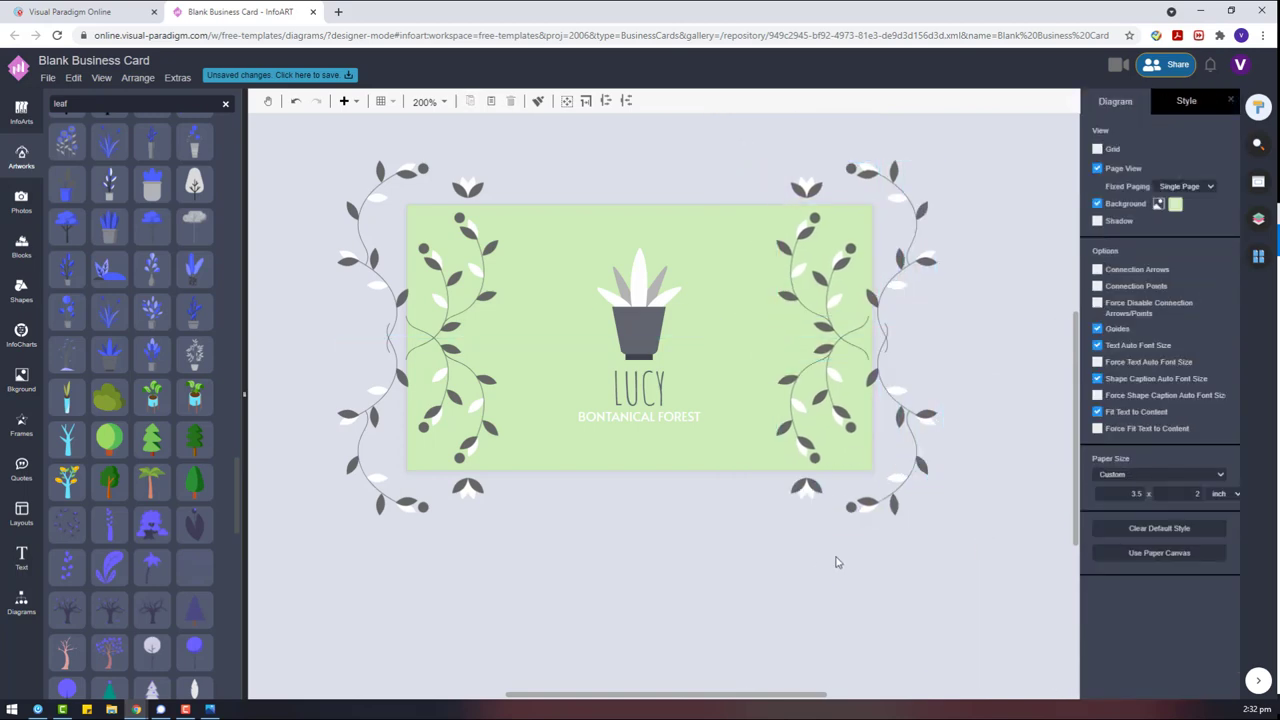
# Step: Add an 80 pt circle from the General diagram shapes below the card
pyautogui.click(21, 600)
pyautogui.scroll(-10, 83, 505)
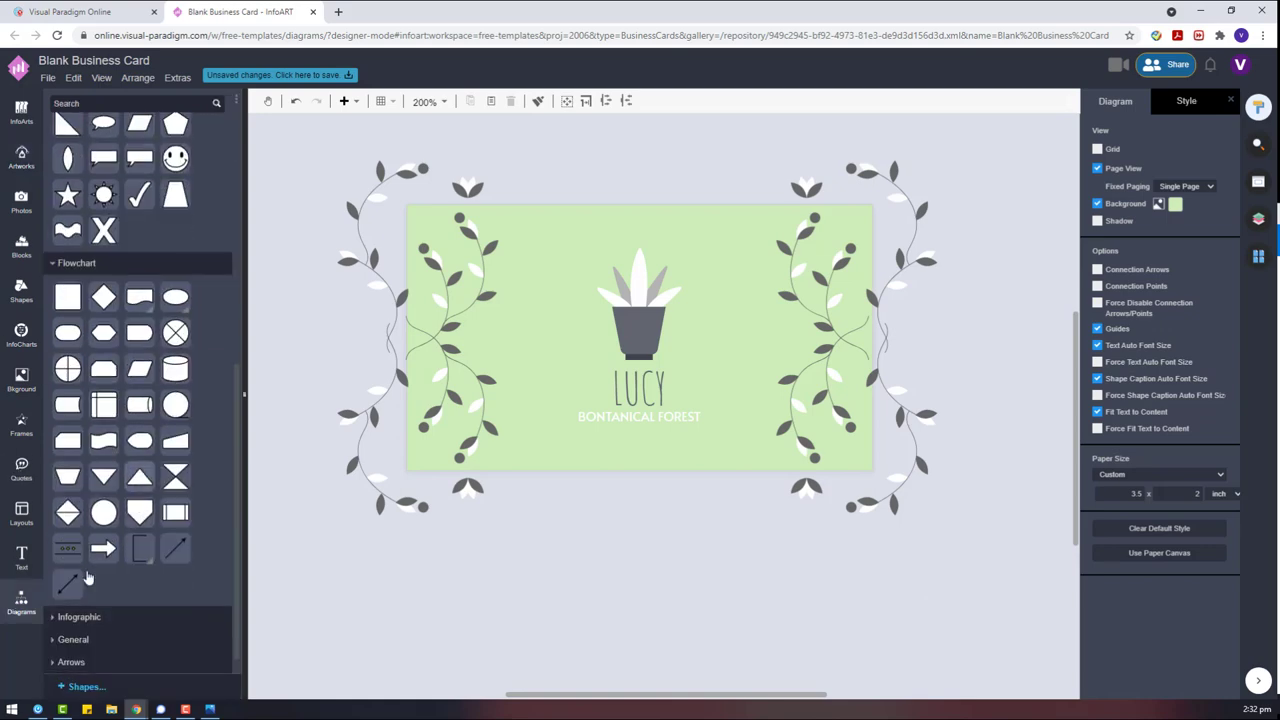
pyautogui.scroll(-2, 127, 601)
pyautogui.moveTo(139, 443); pyautogui.dragTo(585, 575)
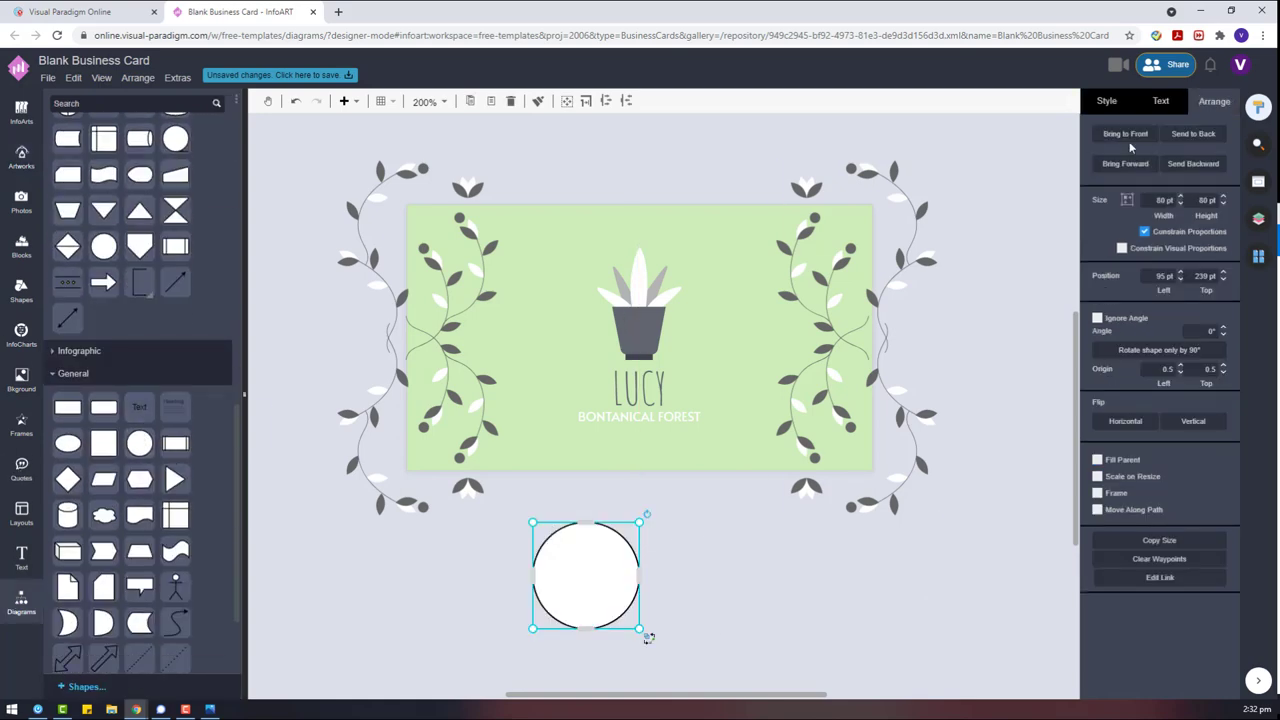
# Step: Remove the circle's outline and lower the opacity of its white fill until it is almost transparent
pyautogui.click(1110, 101)
pyautogui.click(1108, 245)
pyautogui.click(1199, 303)
pyautogui.write('1')
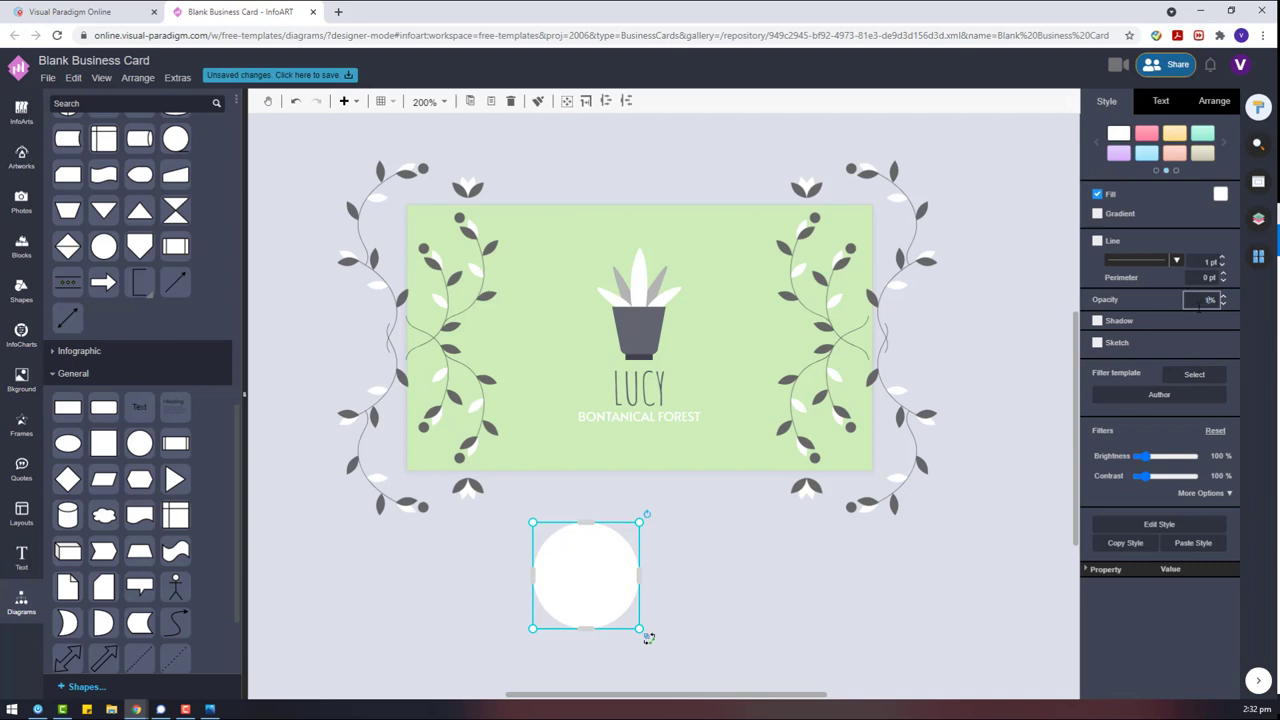
pyautogui.write('0')
pyautogui.press('Return')
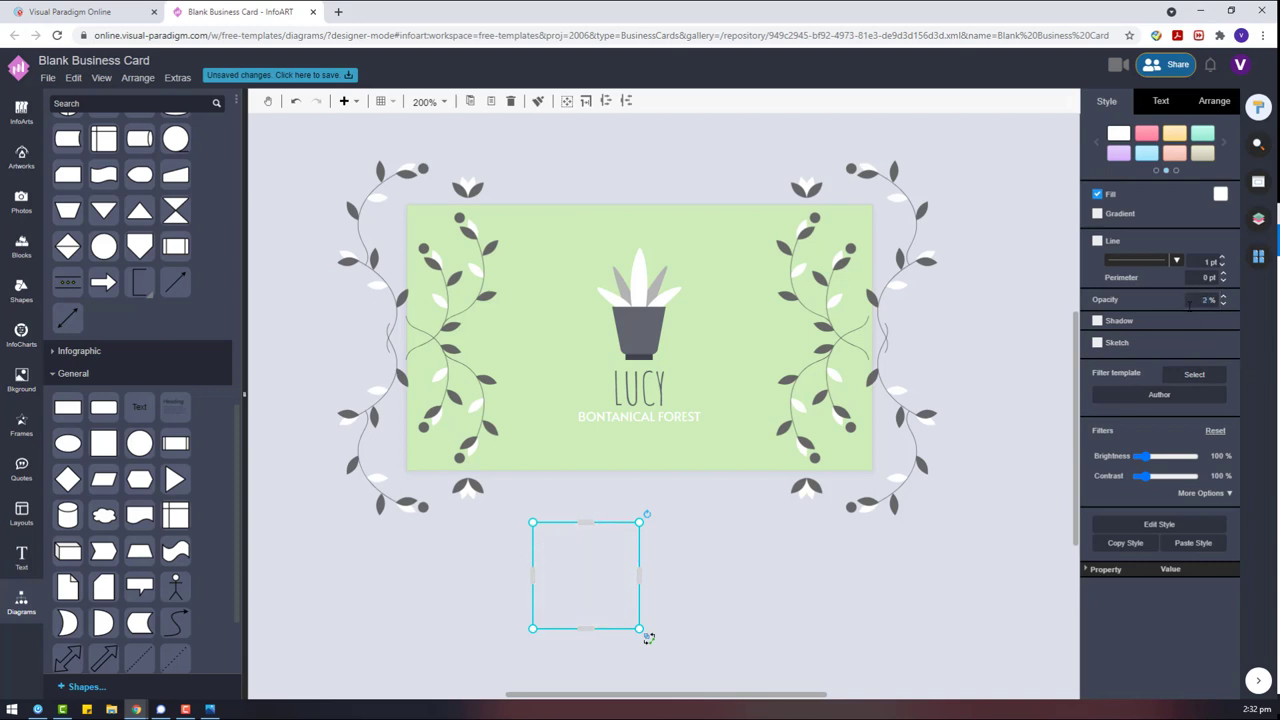
# Step: Enlarge the translucent circle to about 107 pt, overlap a copy with it vertically and align both circles on their centres
pyautogui.moveTo(593, 557); pyautogui.dragTo(681, 550)
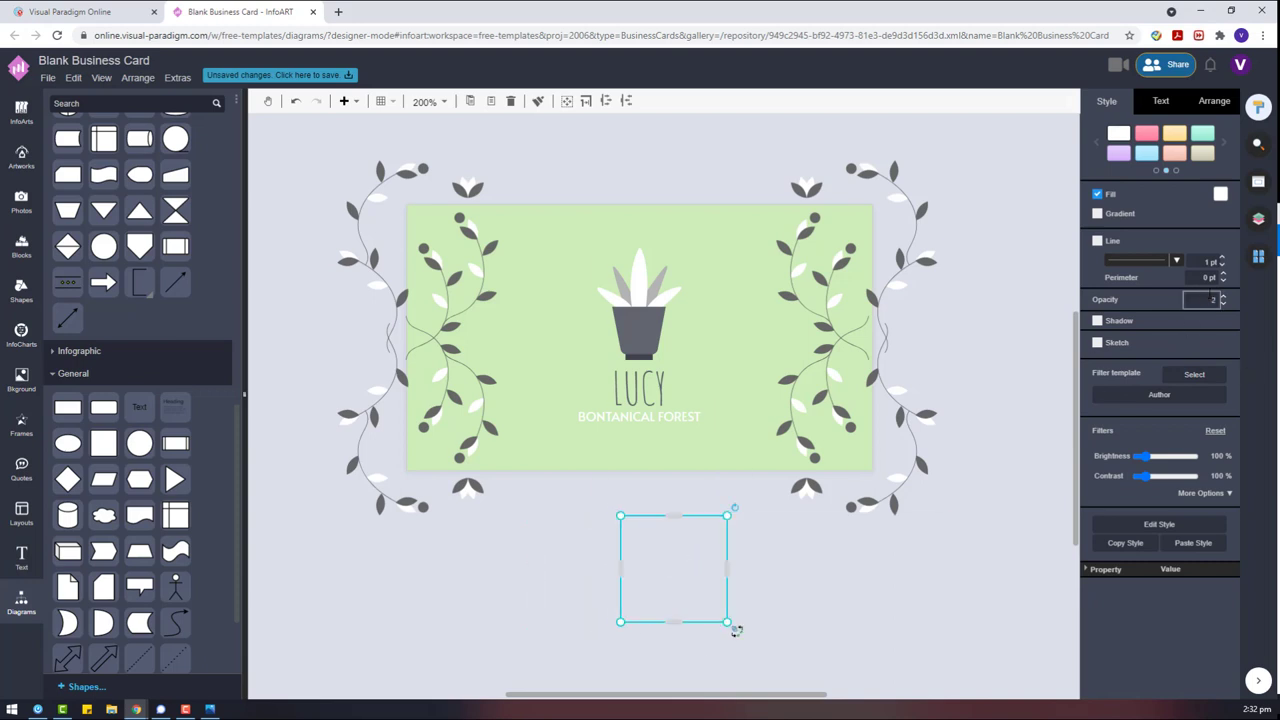
pyautogui.moveTo(627, 509); pyautogui.dragTo(623, 389)
pyautogui.scroll(-2, 650, 440)
pyautogui.moveTo(758, 608); pyautogui.dragTo(480, 240)
pyautogui.click(1214, 101)
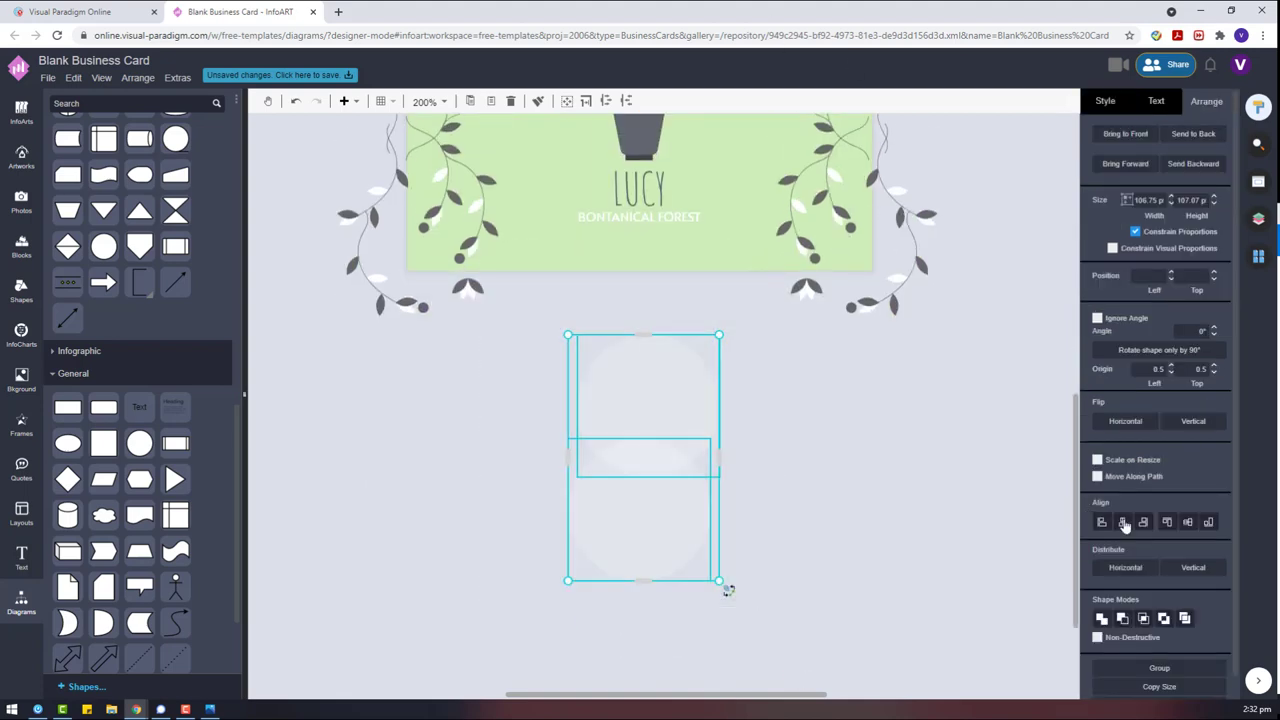
pyautogui.click(1123, 524)
# Step: Group the two overlapping circles and enlarge the group to about 138 by 226 pt
pyautogui.scroll(4, 560, 350)
pyautogui.moveTo(633, 380); pyautogui.dragTo(625, 528)
pyautogui.scroll(-2, 610, 560)
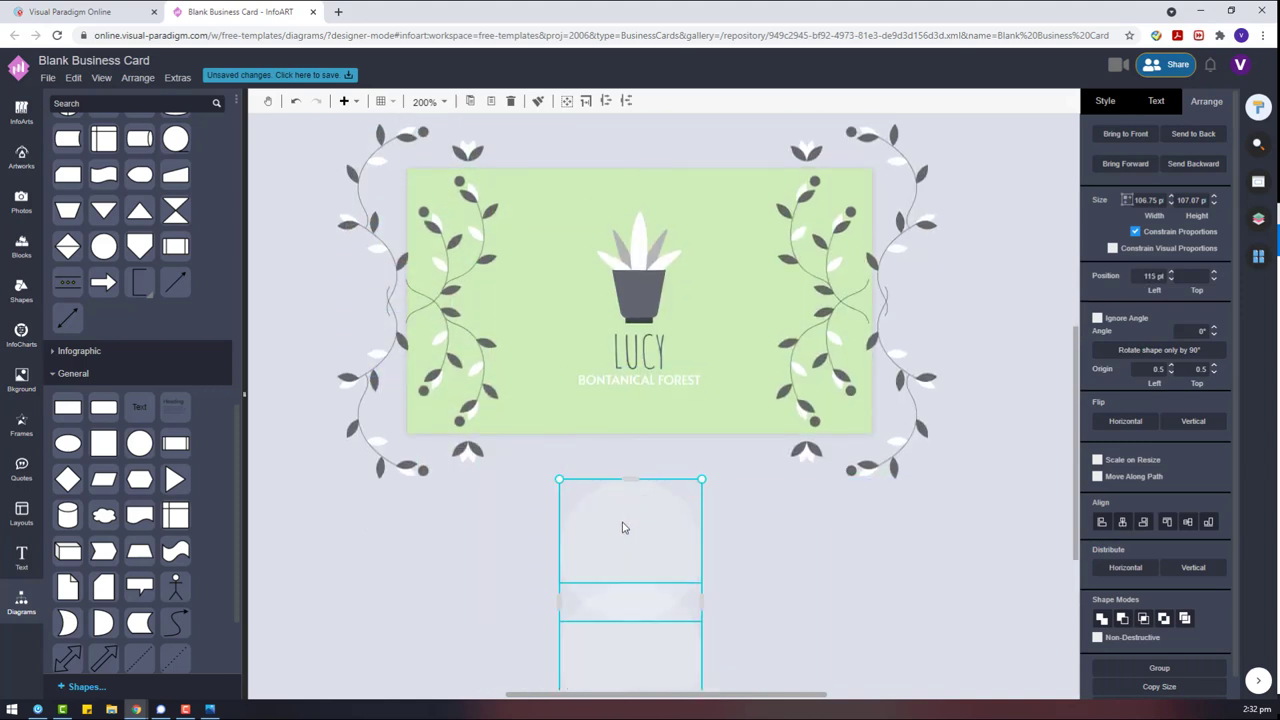
pyautogui.rightClick(622, 517)
pyautogui.moveTo(820, 619)
pyautogui.click(868, 638)
pyautogui.moveTo(702, 480); pyautogui.dragTo(549, 502)
pyautogui.hotkey('ctrl', 'g')
# Step: Copy the circle group and place one group behind the vines at each side of the card
pyautogui.rightClick(552, 545)
pyautogui.moveTo(722, 551)
pyautogui.click(838, 573)
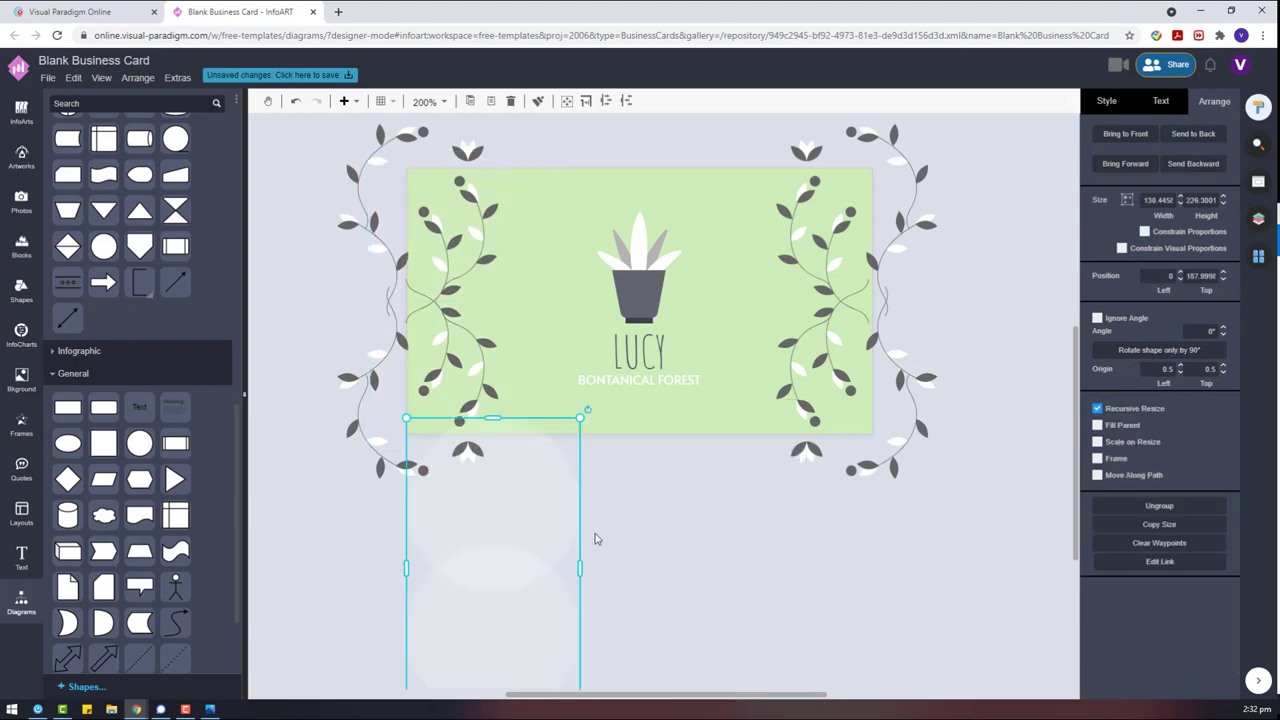
pyautogui.hotkey('ctrl', 'v')
pyautogui.scroll(3, 580, 545)
pyautogui.moveTo(534, 580); pyautogui.dragTo(502, 314)
pyautogui.moveTo(670, 648); pyautogui.dragTo(814, 273)
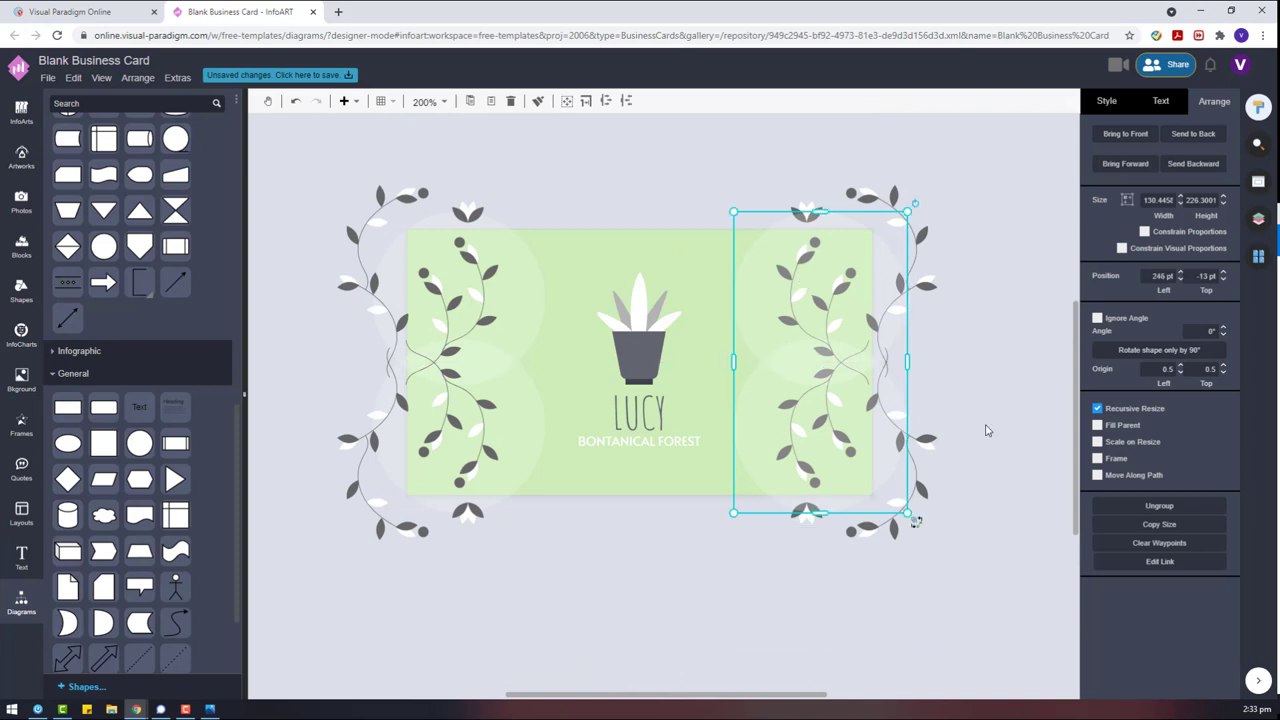
# Step: Send the circle group on the card's right side to the back
pyautogui.rightClick(868, 438)
pyautogui.moveTo(920, 556)
pyautogui.moveTo(905, 549)
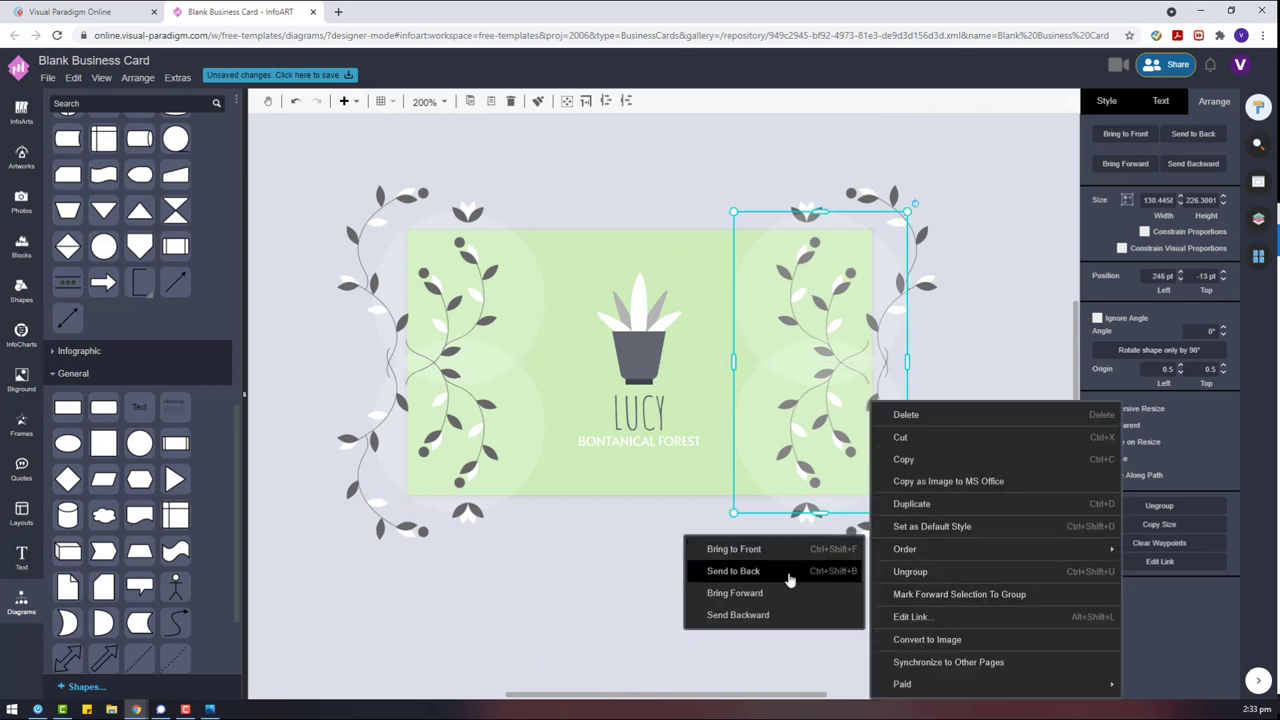
pyautogui.click(760, 572)
pyautogui.click(750, 454)
# Step: Copy only the lower circle of the left group and place the copy below the card
pyautogui.click(501, 457)
pyautogui.click(529, 423)
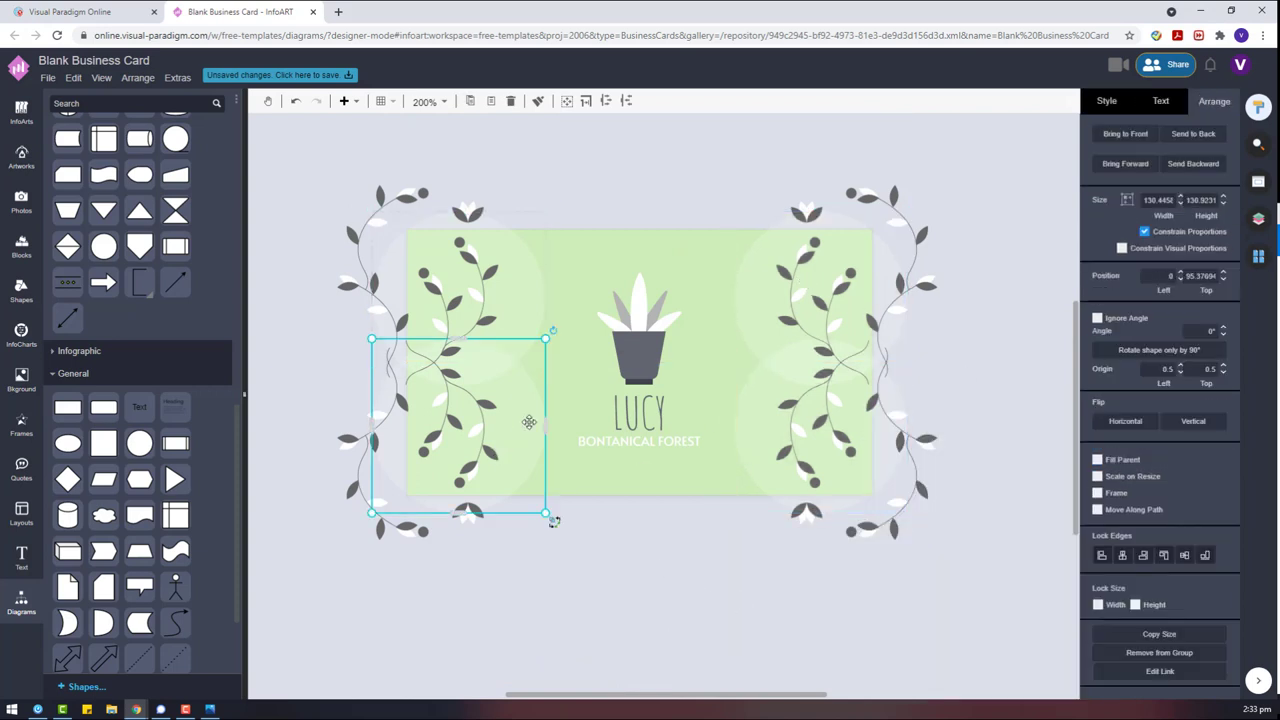
pyautogui.hotkey('ctrl', 'c')
pyautogui.hotkey('ctrl', 'v')
pyautogui.moveTo(732, 553); pyautogui.dragTo(558, 514)
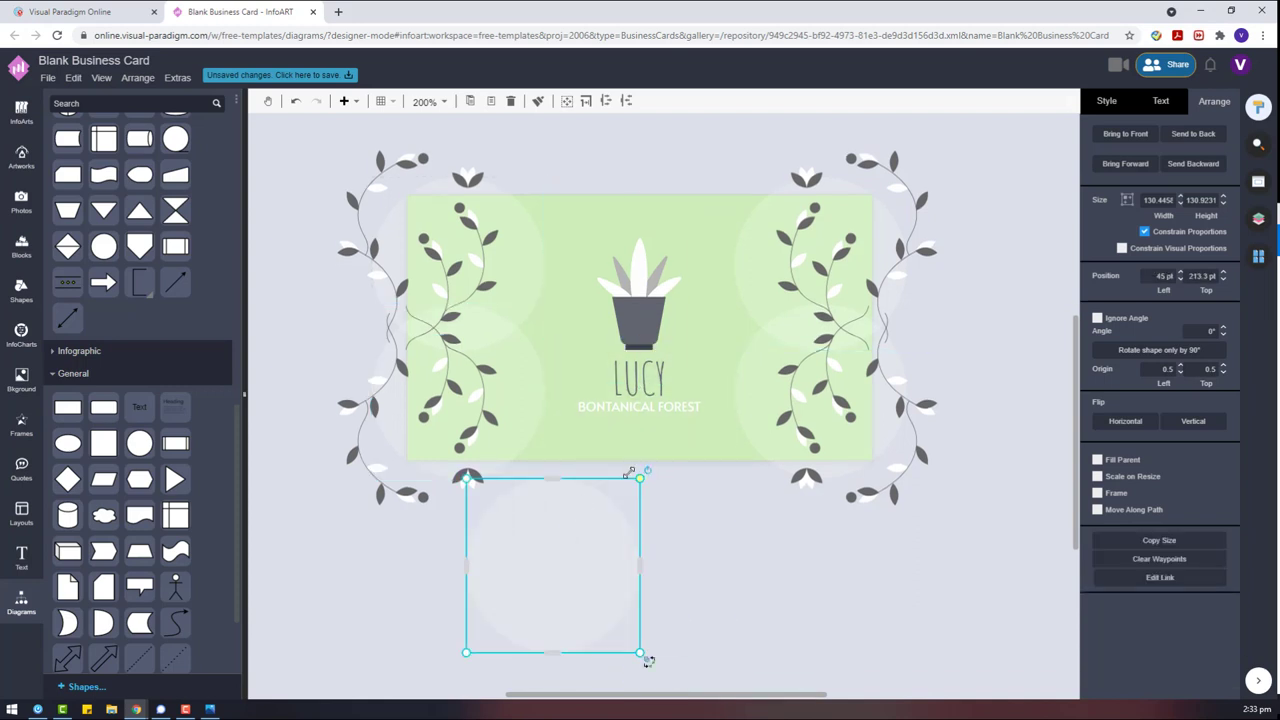
# Step: Enlarge the copied circle to about 359 by 352 pt, spanning the card's width at left 0 and top 100 pt
pyautogui.moveTo(642, 477); pyautogui.dragTo(789, 331)
pyautogui.moveTo(590, 505); pyautogui.dragTo(534, 460)
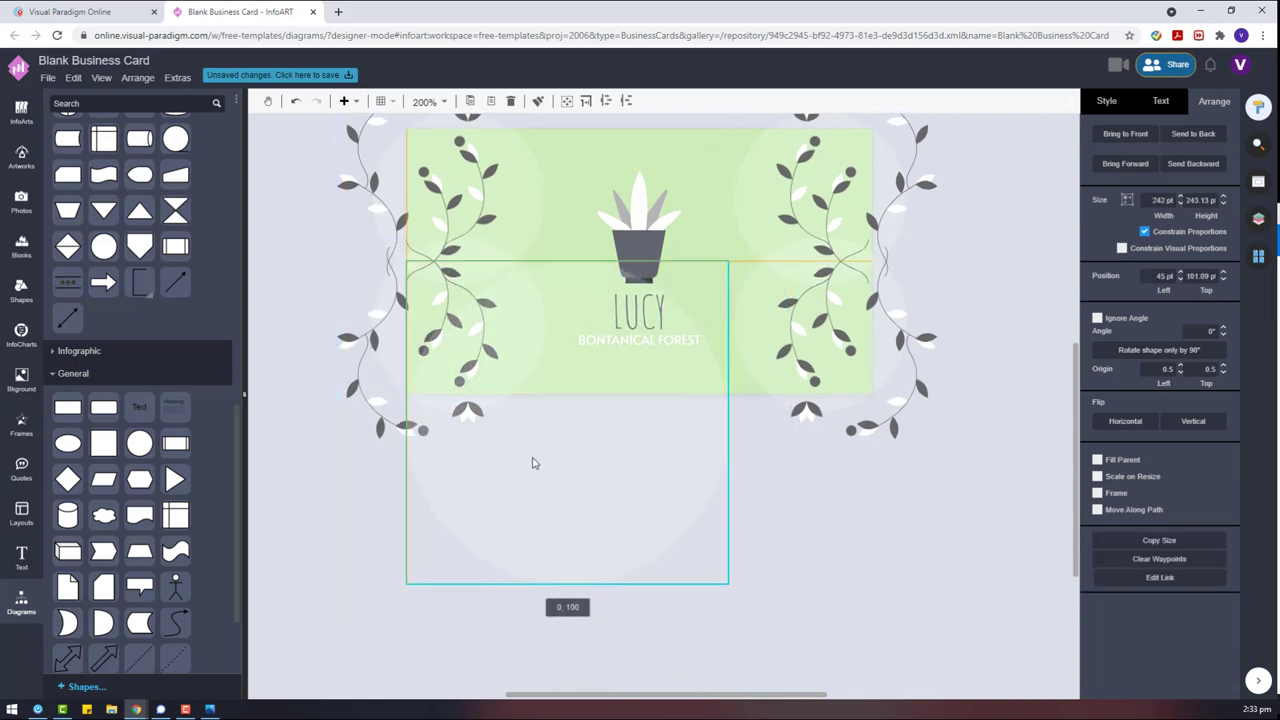
pyautogui.moveTo(734, 592); pyautogui.dragTo(809, 665)
pyautogui.moveTo(809, 263); pyautogui.dragTo(873, 191)
pyautogui.scroll(-2, 600, 490)
pyautogui.moveTo(637, 345); pyautogui.dragTo(656, 422)
pyautogui.scroll(2, 720, 462)
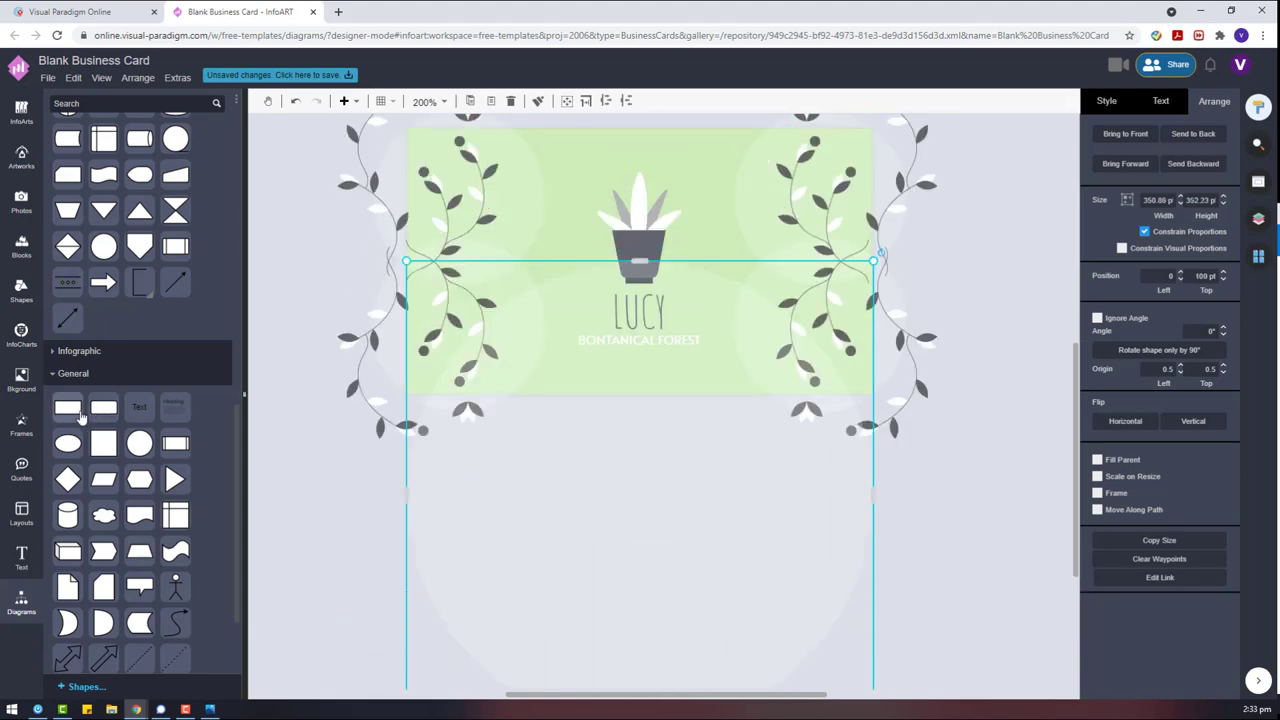
# Step: Cover the part of the large circle below the card with a rectangle and subtract it from the circle
pyautogui.click(67, 406)
pyautogui.moveTo(474, 560); pyautogui.dragTo(1015, 566)
pyautogui.moveTo(923, 528); pyautogui.dragTo(923, 449)
pyautogui.moveTo(657, 474); pyautogui.dragTo(656, 472)
pyautogui.scroll(-2, 649, 358)
pyautogui.moveTo(666, 339); pyautogui.dragTo(666, 631)
pyautogui.hotkey('ctrl', 'a')
pyautogui.click(1122, 618)
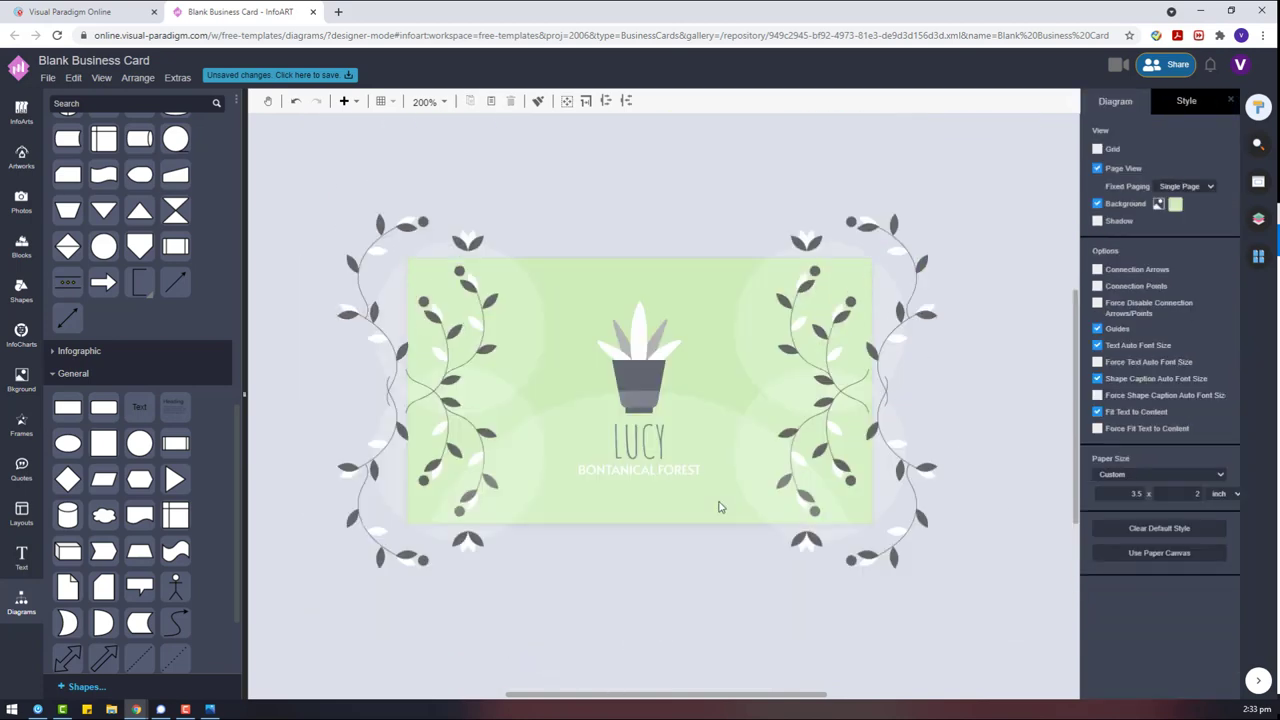
# Step: Send the trimmed large circle to the back, behind the logo and brand text
pyautogui.scroll(-2, 663, 503)
pyautogui.rightClick(677, 358)
pyautogui.moveTo(795, 594)
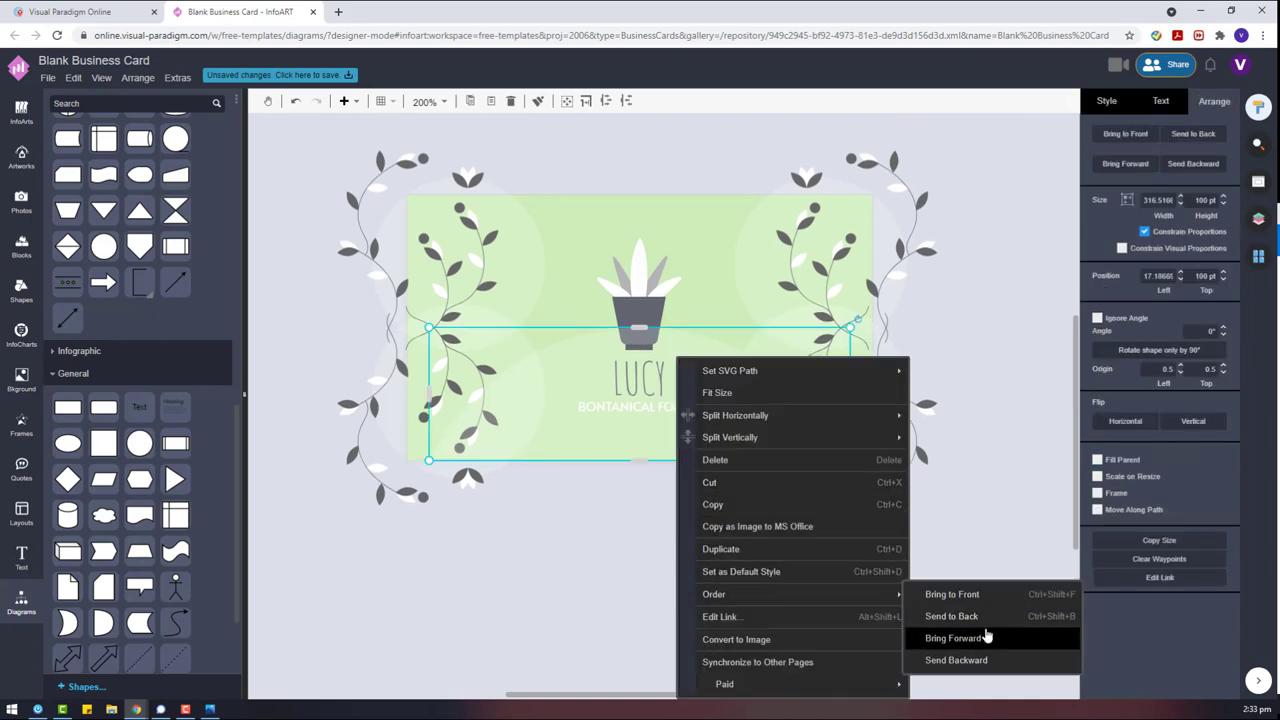
pyautogui.click(999, 618)
pyautogui.click(777, 576)
pyautogui.moveTo(653, 433); pyautogui.dragTo(658, 435)
pyautogui.click(537, 437)
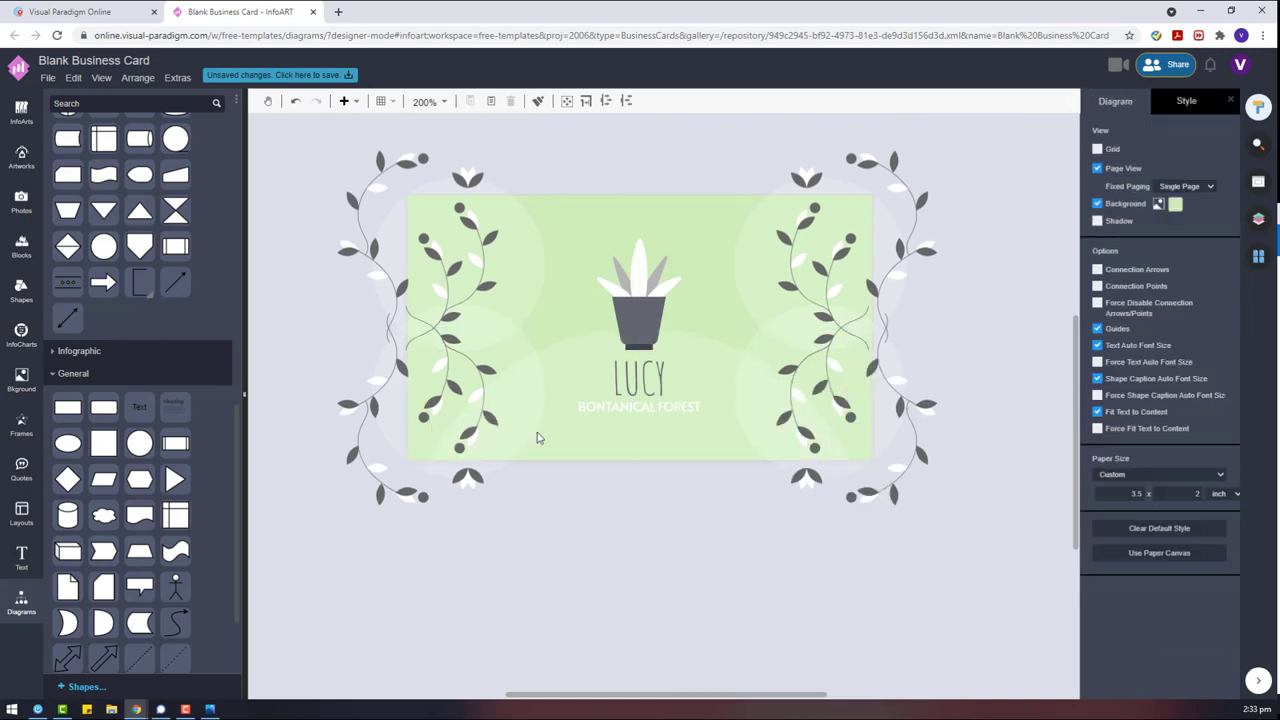
# Step: Add a rectangle of about 120 by 254 pt outside the card, flush with its left edge, over the overhanging circles
pyautogui.moveTo(68, 407); pyautogui.dragTo(560, 507)
pyautogui.moveTo(643, 581); pyautogui.dragTo(628, 630)
pyautogui.moveTo(625, 554); pyautogui.dragTo(624, 371)
pyautogui.moveTo(626, 632); pyautogui.dragTo(627, 700)
pyautogui.moveTo(654, 545); pyautogui.dragTo(356, 342)
pyautogui.click(534, 249)
pyautogui.keyDown('shift'); pyautogui.click(347, 319); pyautogui.keyUp('shift')
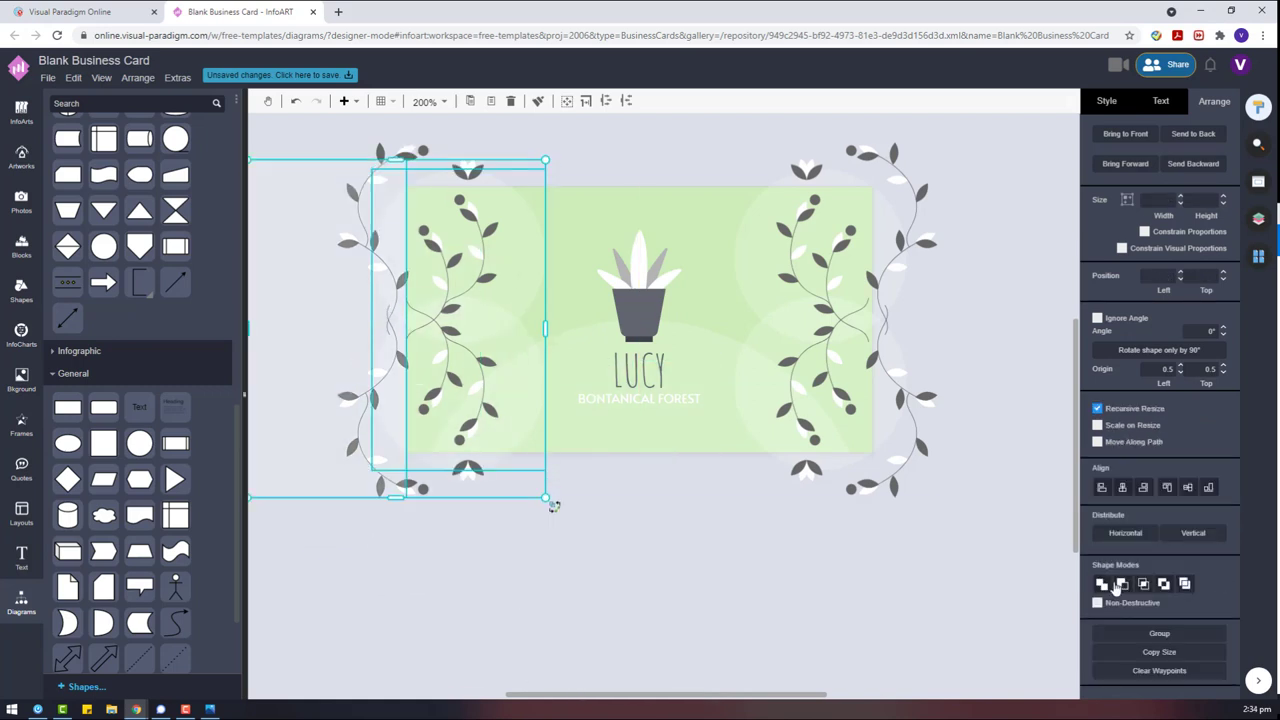
# Step: Ungroup the two circles on the card's left side
pyautogui.click(699, 565)
pyautogui.click(514, 272)
pyautogui.rightClick(537, 283)
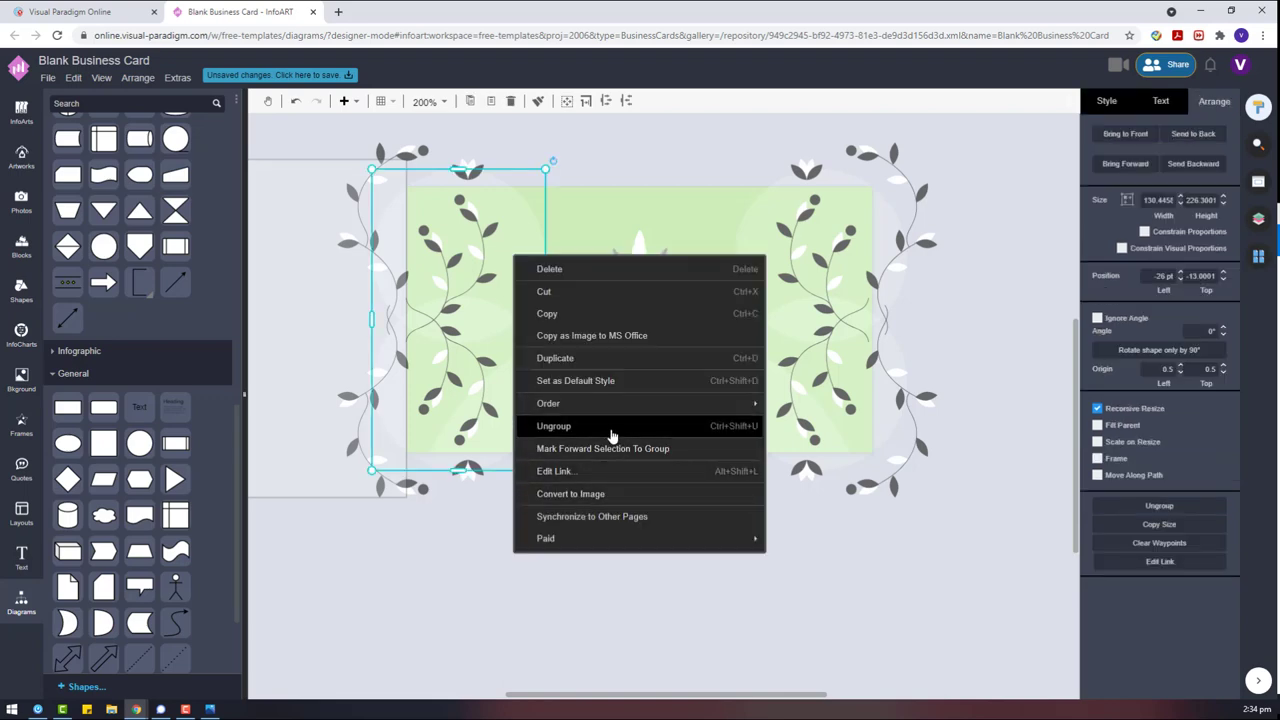
pyautogui.click(611, 429)
pyautogui.click(577, 530)
# Step: Trim the upper left circle at the card's edge by subtracting the rectangle from it
pyautogui.click(340, 345)
pyautogui.keyDown('shift'); pyautogui.click(488, 238); pyautogui.keyUp('shift')
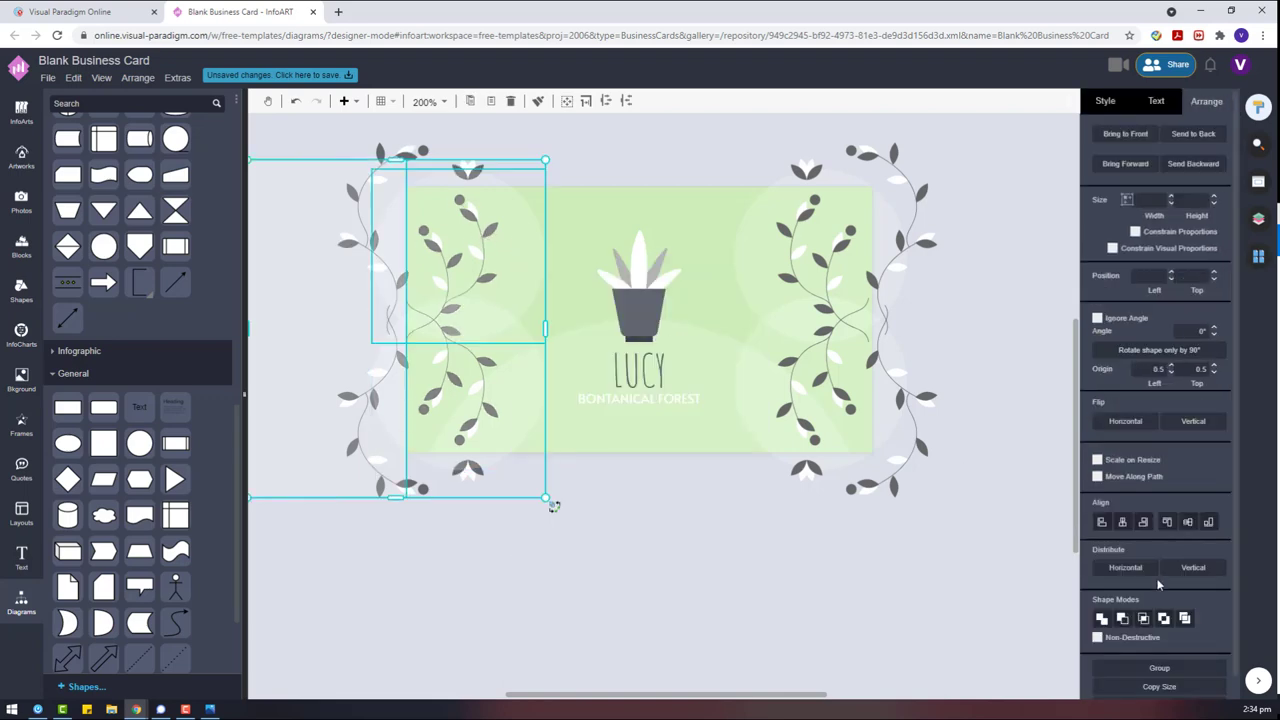
pyautogui.hotkey('ctrl', 'z')
pyautogui.click(319, 309)
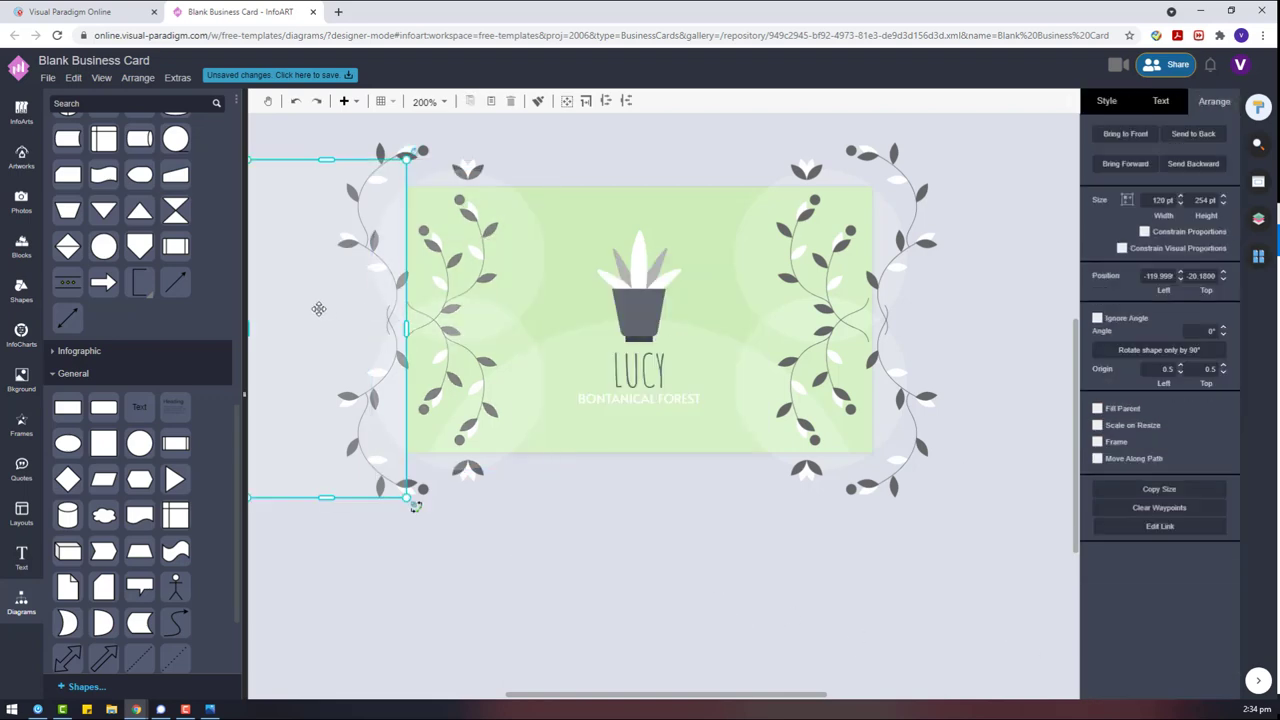
pyautogui.rightClick(308, 321)
pyautogui.press('Escape')
pyautogui.hotkey('ctrl', 'y')
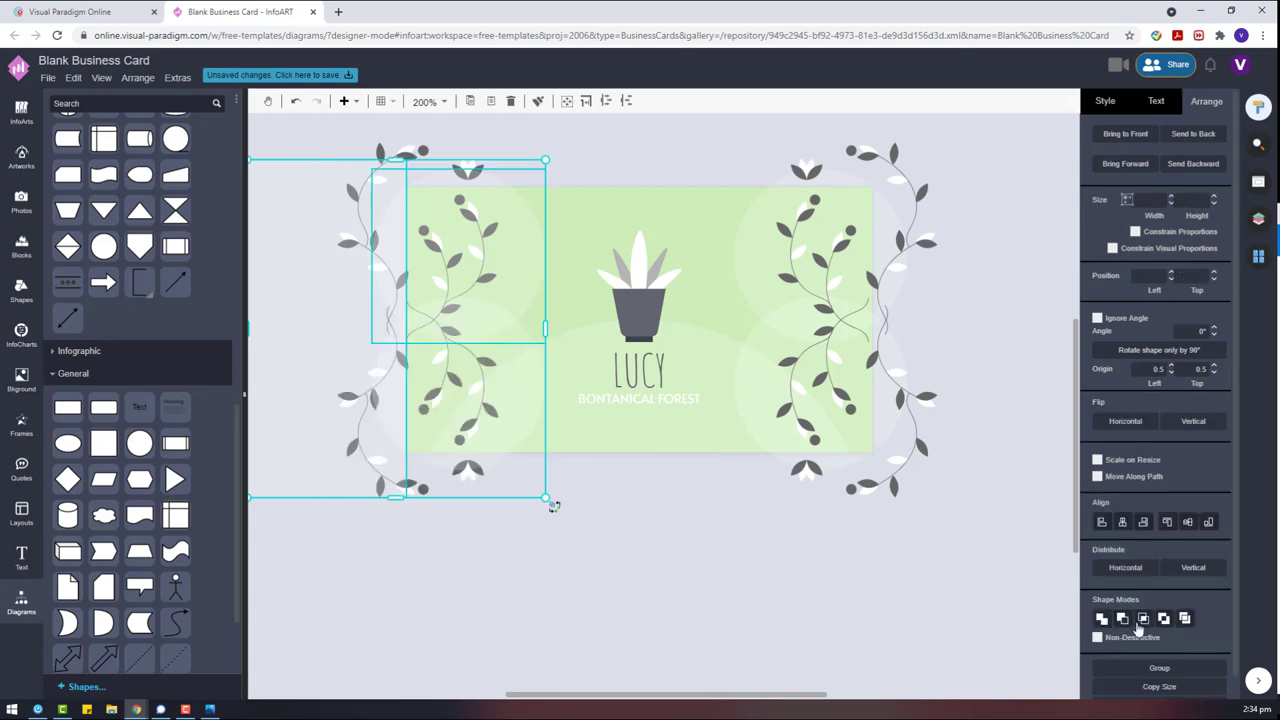
pyautogui.click(1122, 621)
pyautogui.click(509, 612)
# Step: Place another rectangle of about 120 by 174 pt against the card's left edge and subtract it from the lower left circle
pyautogui.moveTo(67, 407); pyautogui.dragTo(660, 527)
pyautogui.moveTo(738, 527); pyautogui.dragTo(319, 472)
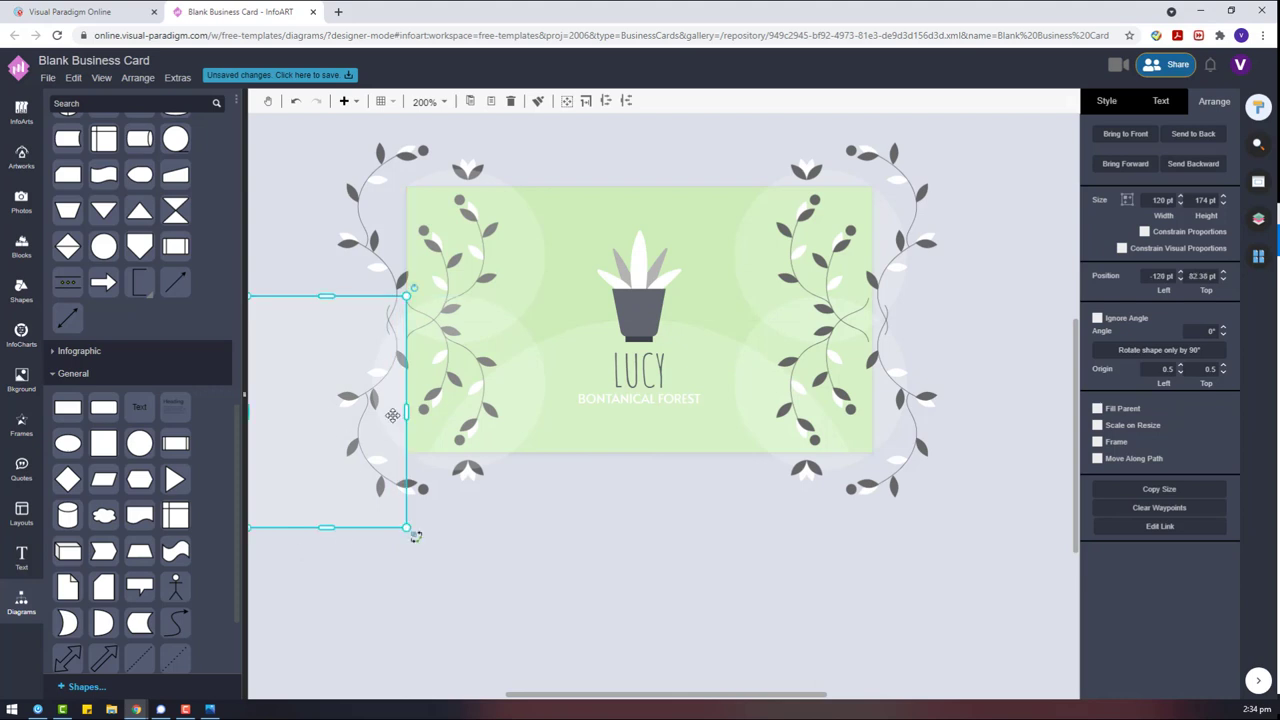
pyautogui.keyDown('shift'); pyautogui.click(490, 387); pyautogui.keyUp('shift')
pyautogui.click(810, 572)
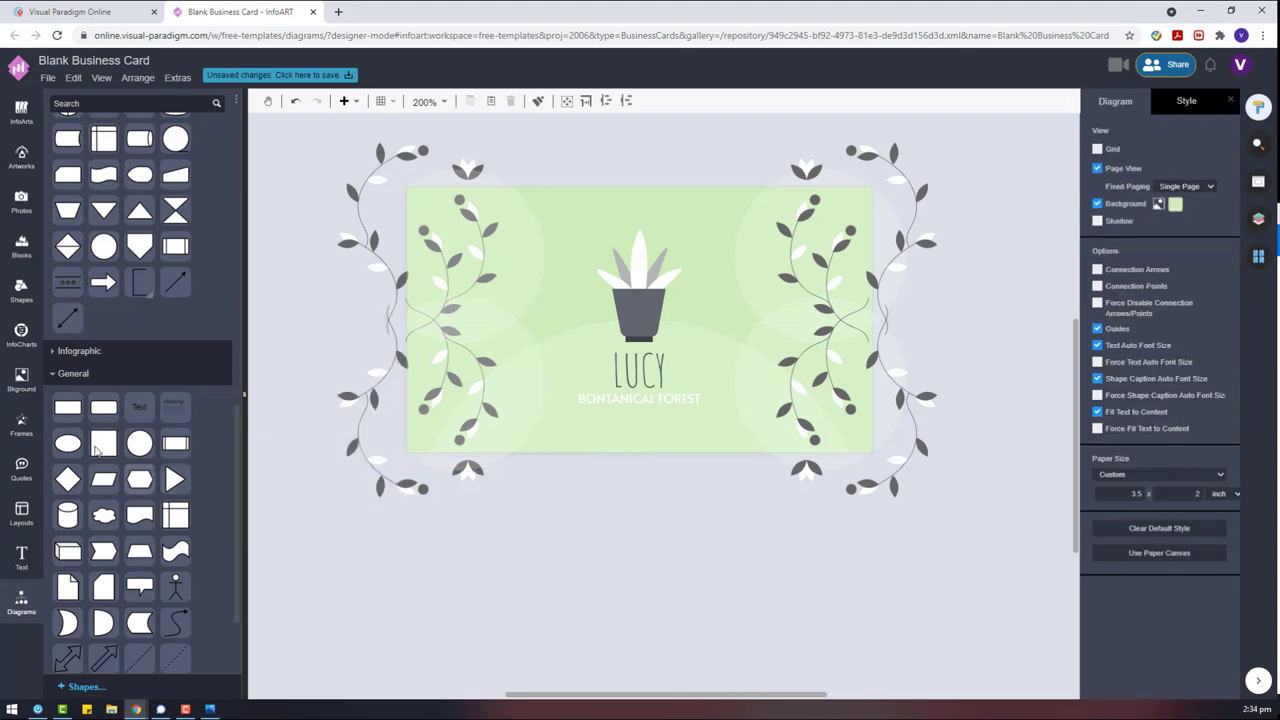
# Step: Add a rectangle outside the card, flush with its right edge, over the overhanging part of the lower right circle
pyautogui.moveTo(67, 407); pyautogui.dragTo(988, 487)
pyautogui.moveTo(954, 359); pyautogui.dragTo(891, 386)
pyautogui.keyDown('shift'); pyautogui.click(721, 344); pyautogui.keyUp('shift')
pyautogui.rightClick(727, 317)
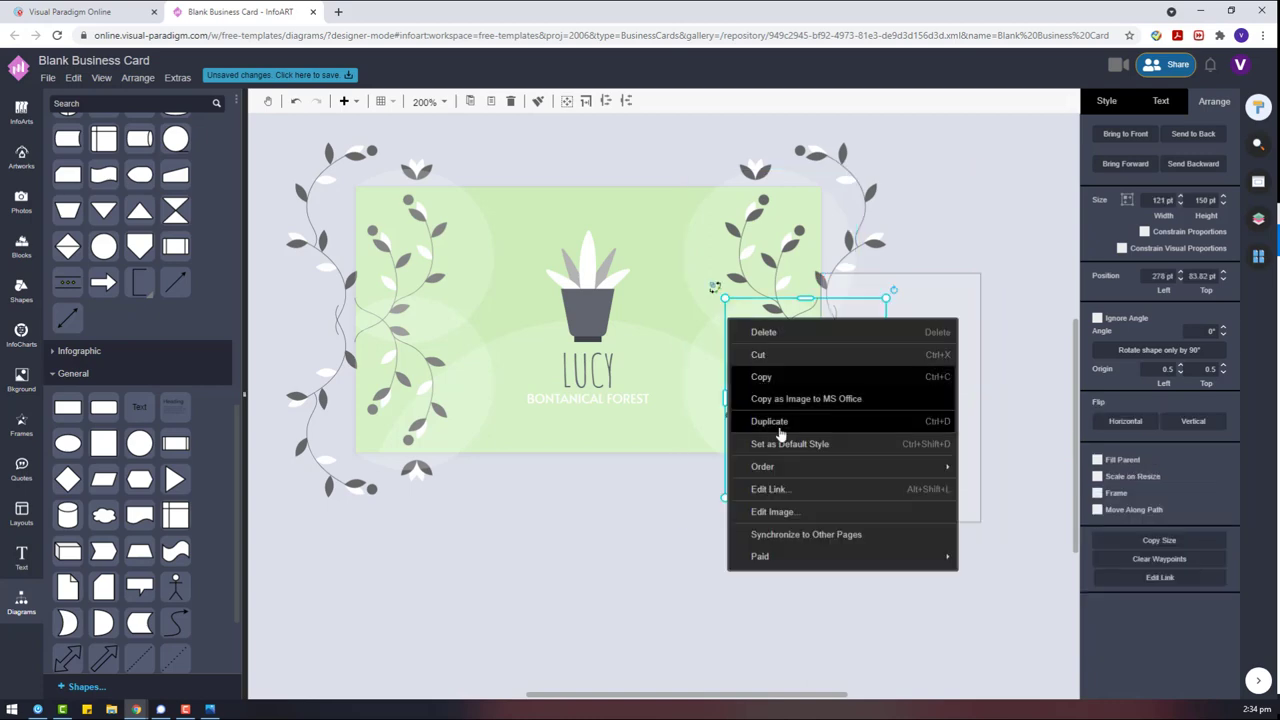
# Step: Ungroup the two circles on the card's right side
pyautogui.click(694, 311)
pyautogui.rightClick(702, 275)
pyautogui.click(797, 446)
pyautogui.click(790, 545)
# Step: Trim the lower right circle at the card's edge by subtracting the rectangle from it
pyautogui.click(738, 403)
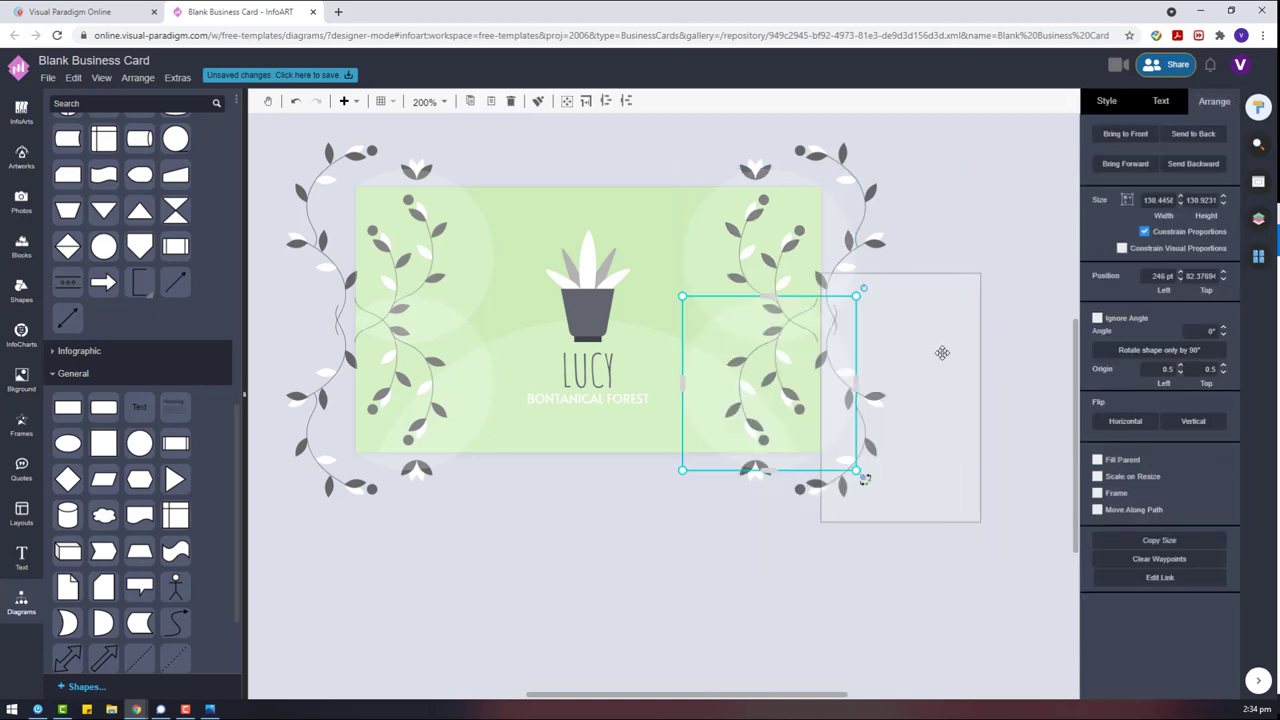
pyautogui.rightClick(975, 377)
pyautogui.moveTo(1010, 530)
pyautogui.click(914, 527)
pyautogui.keyDown('shift'); pyautogui.click(732, 388); pyautogui.keyUp('shift')
pyautogui.rightClick(727, 384)
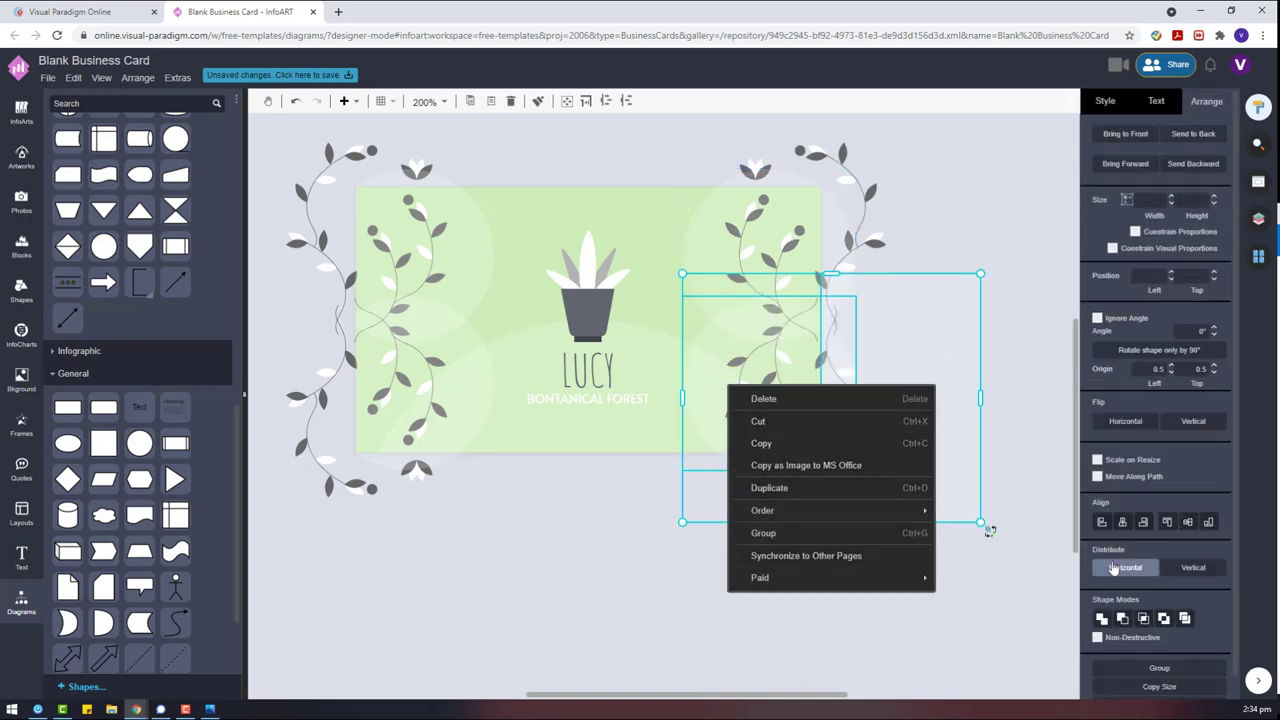
pyautogui.click(1113, 568)
# Step: Place a rectangle against the card's right edge over the upper right circle and subtract it to trim the overhang
pyautogui.moveTo(66, 408); pyautogui.dragTo(929, 265)
pyautogui.moveTo(990, 263); pyautogui.dragTo(1056, 172)
pyautogui.moveTo(994, 263); pyautogui.dragTo(887, 264)
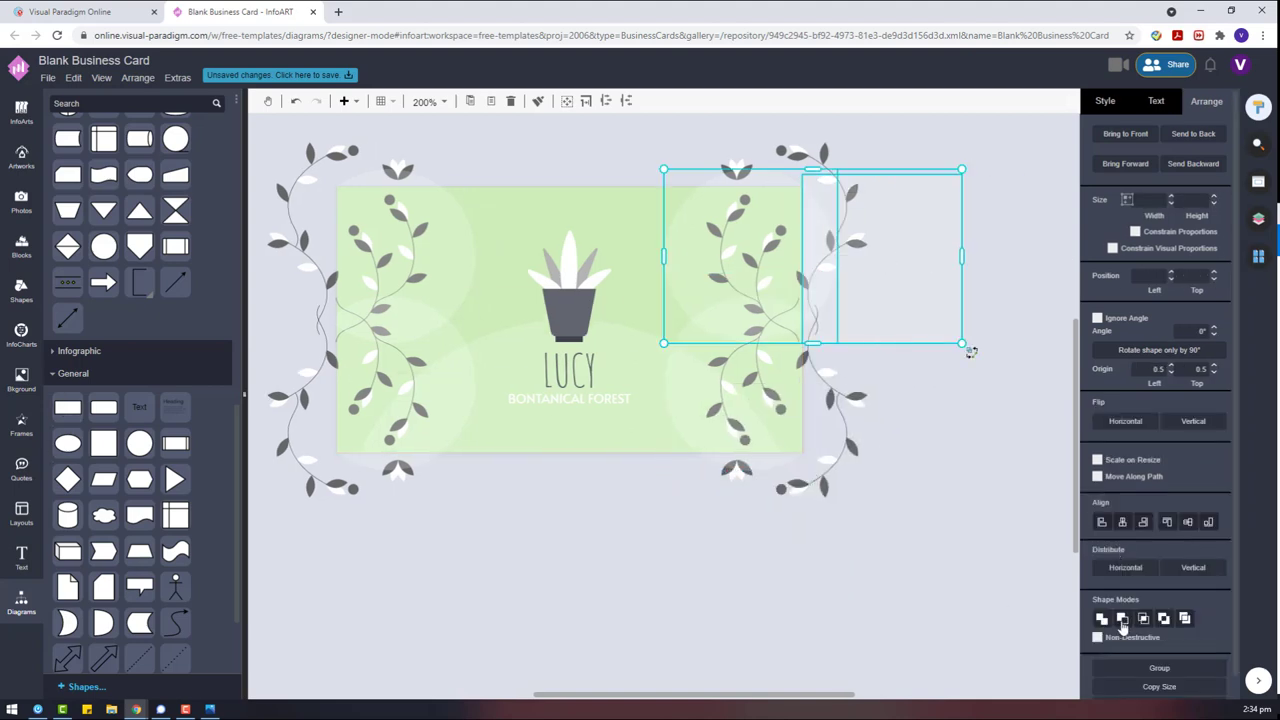
pyautogui.click(971, 503)
pyautogui.click(412, 440)
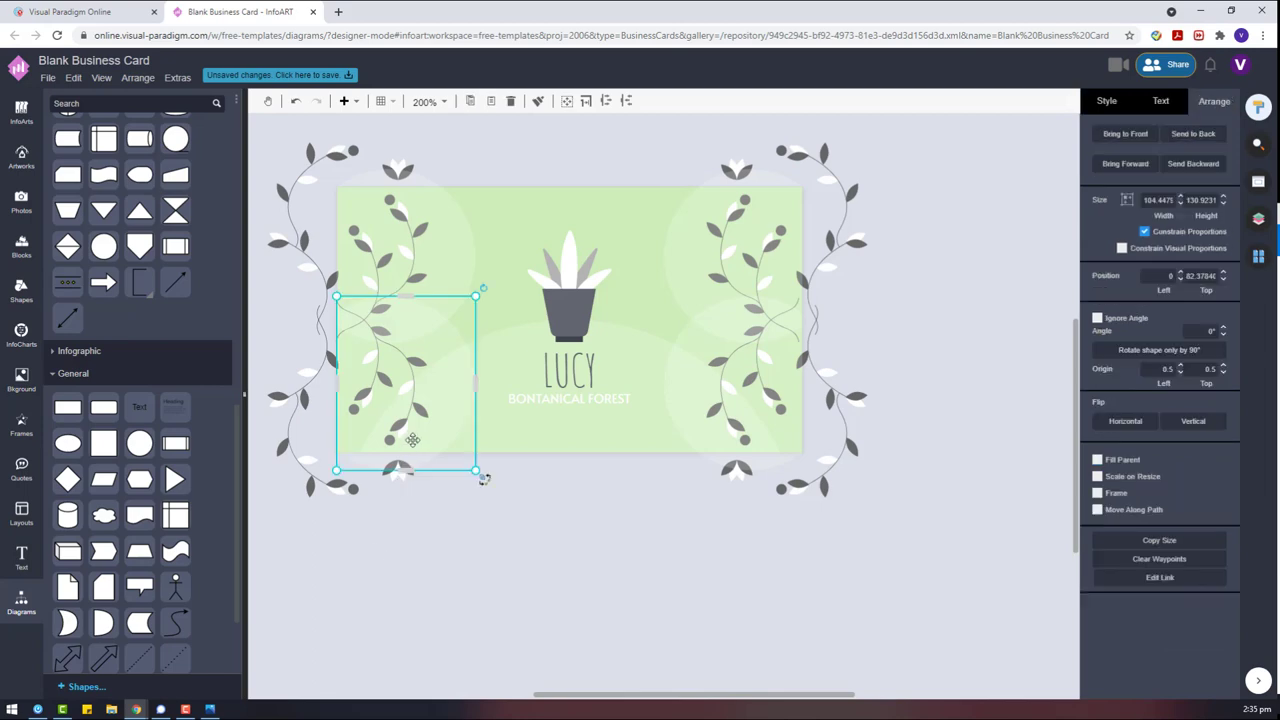
pyautogui.click(542, 533)
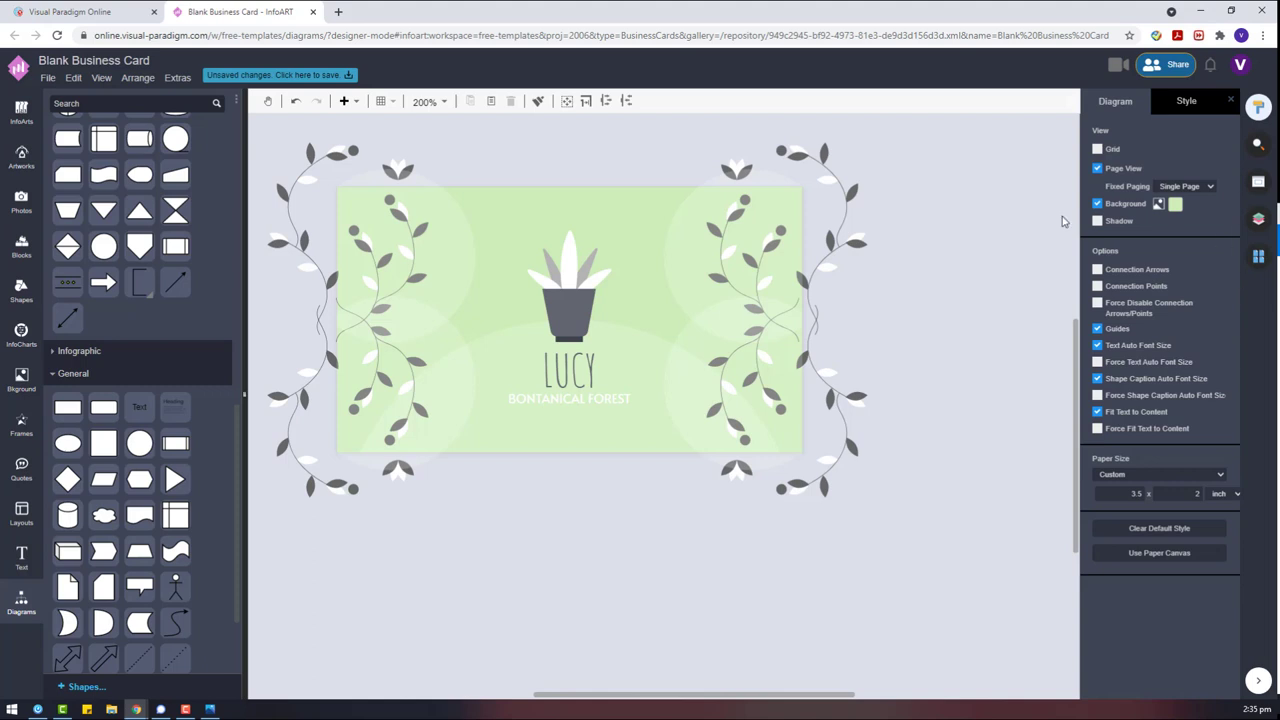
pyautogui.click(412, 368)
pyautogui.keyDown('shift'); pyautogui.click(448, 247); pyautogui.keyUp('shift')
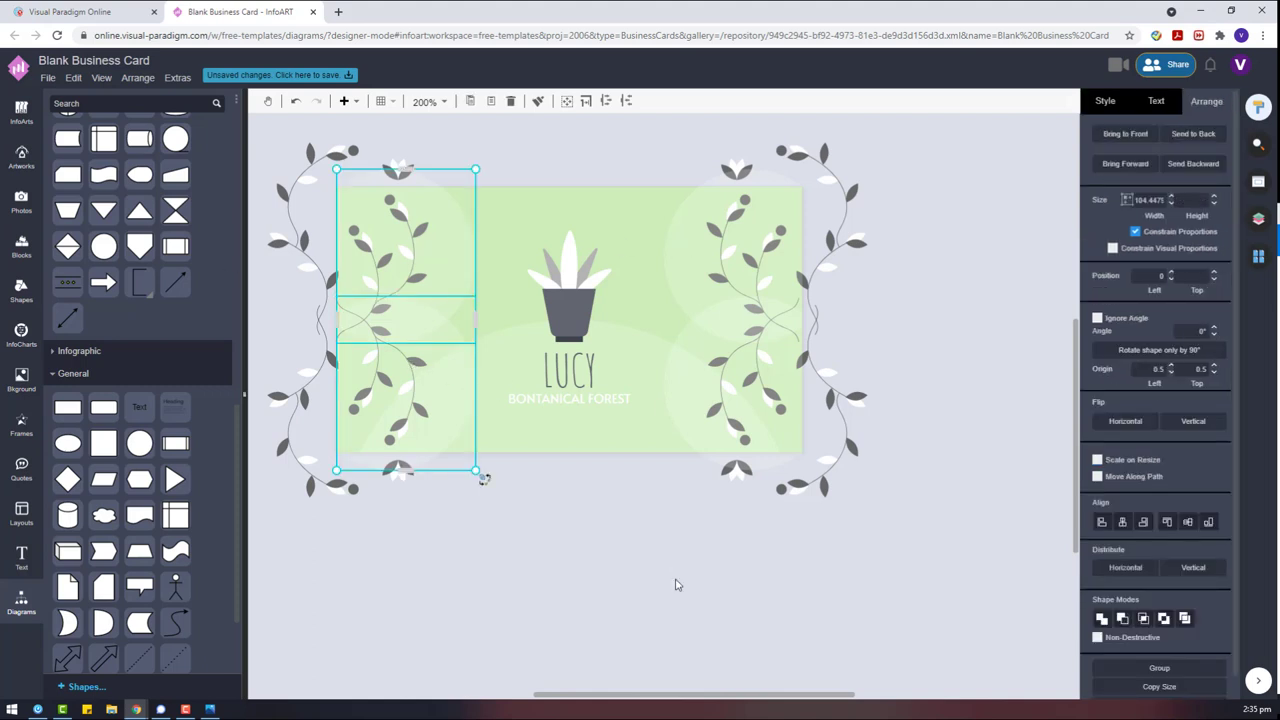
pyautogui.click(675, 584)
# Step: Display the document's pages and layers, and select the potted plant logo together with its brand texts
pyautogui.click(1260, 220)
pyautogui.click(1258, 143)
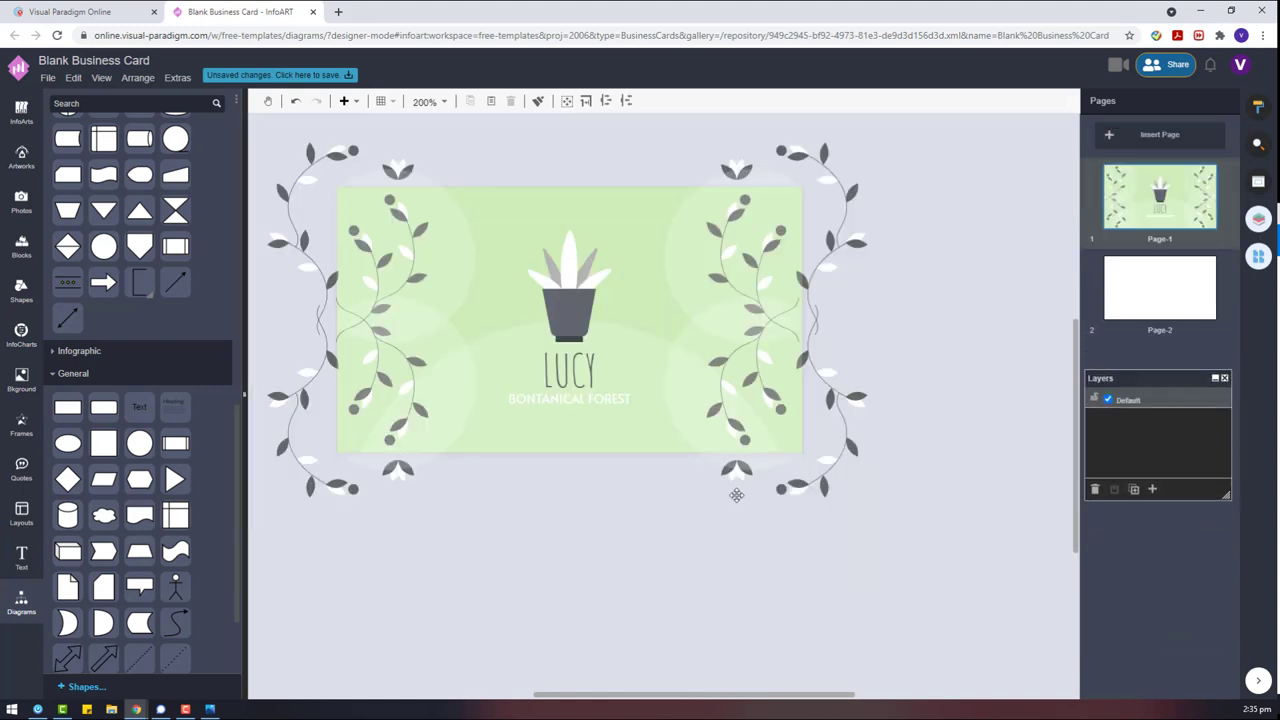
pyautogui.scroll(-3, 736, 495)
pyautogui.moveTo(886, 558)
pyautogui.mouseDown()
pyautogui.moveTo(401, 223)
pyautogui.moveTo(702, 582)
pyautogui.mouseUp()
pyautogui.click(648, 442)
pyautogui.moveTo(697, 531)
pyautogui.mouseDown()
pyautogui.moveTo(569, 310)
pyautogui.moveTo(690, 457)
pyautogui.mouseUp()
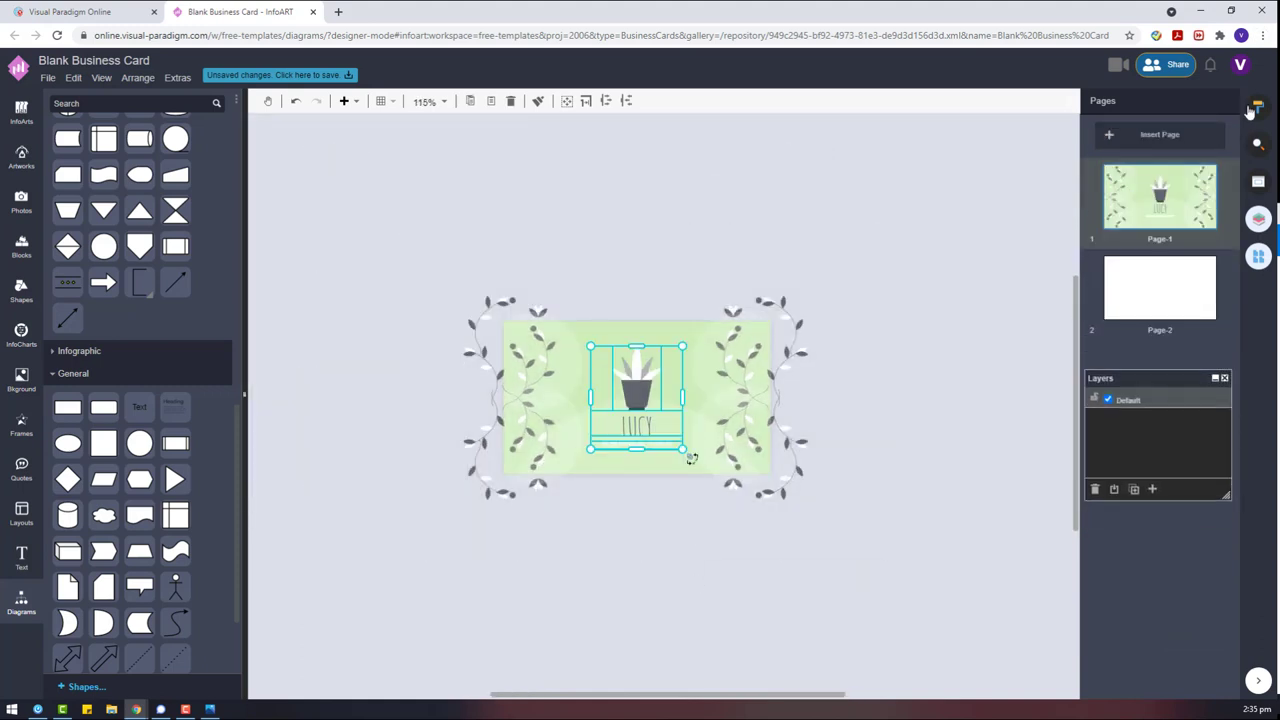
pyautogui.moveTo(1163, 364); pyautogui.dragTo(911, 179)
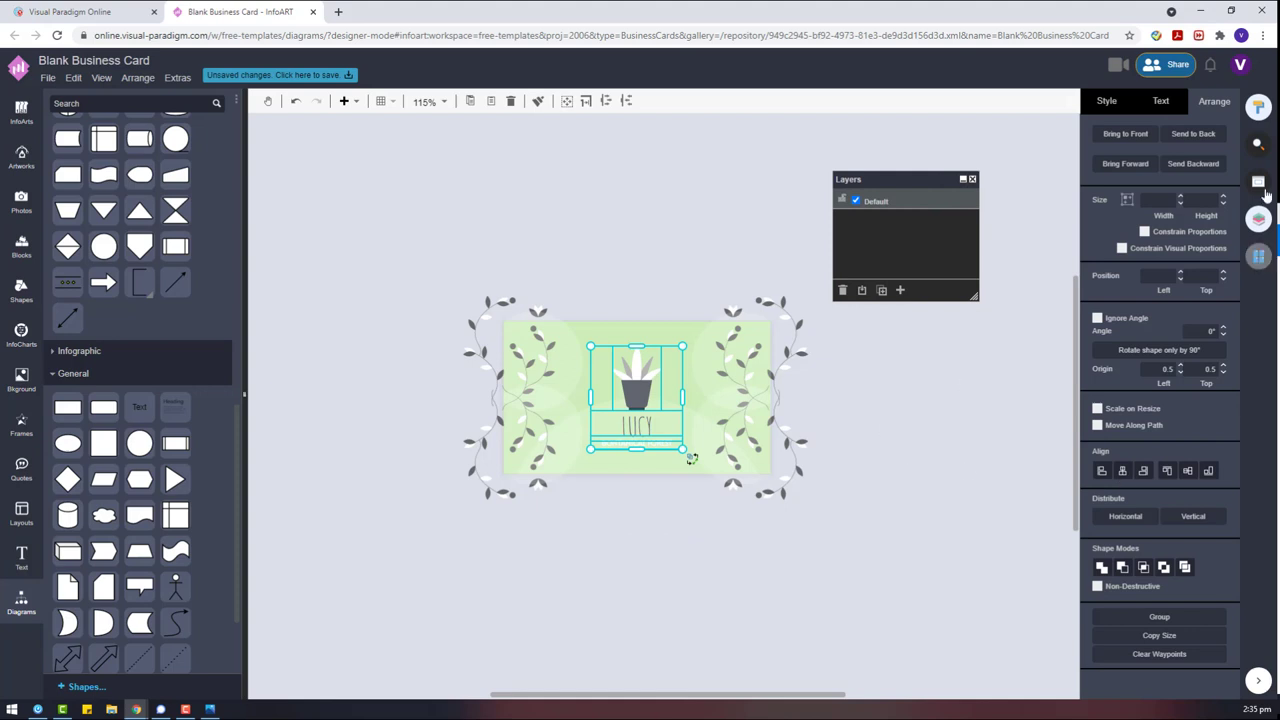
# Step: Open Page-2 and paste a copy of the complete card design into it
pyautogui.click(1260, 183)
pyautogui.click(1166, 275)
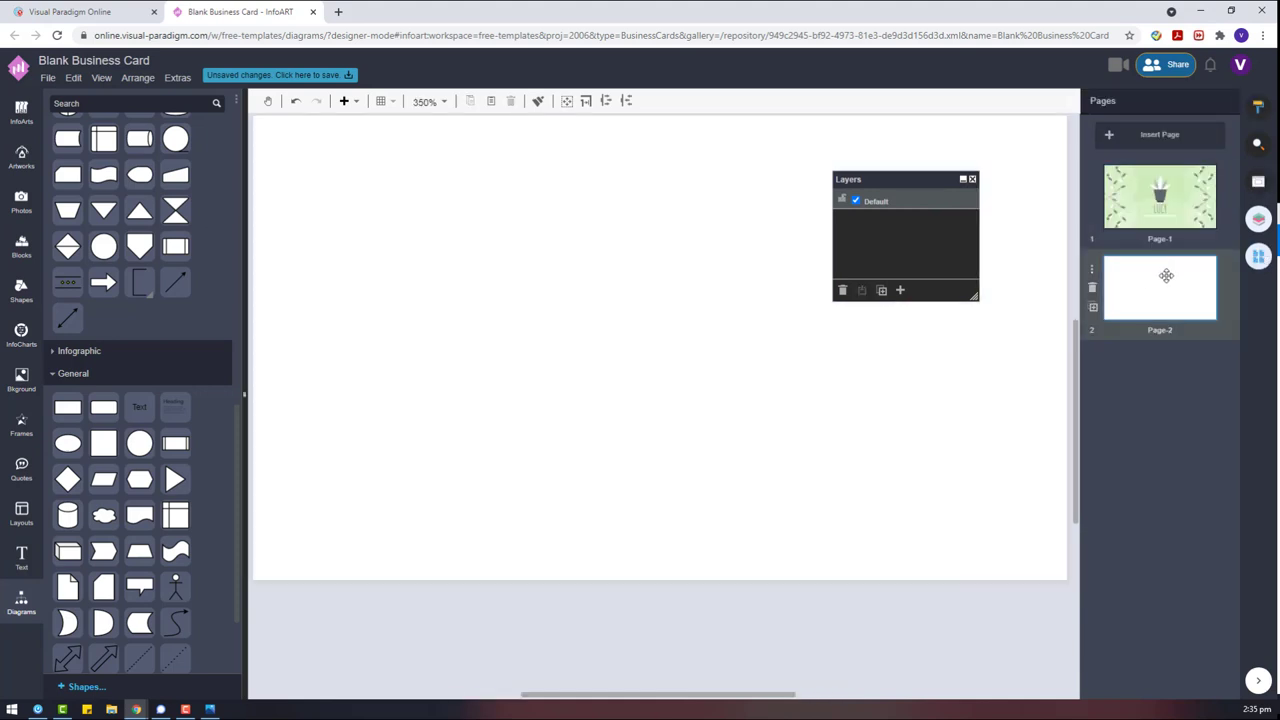
pyautogui.scroll(-5, 748, 460)
pyautogui.moveTo(921, 179); pyautogui.dragTo(1045, 180)
pyautogui.hotkey('ctrl', 'v')
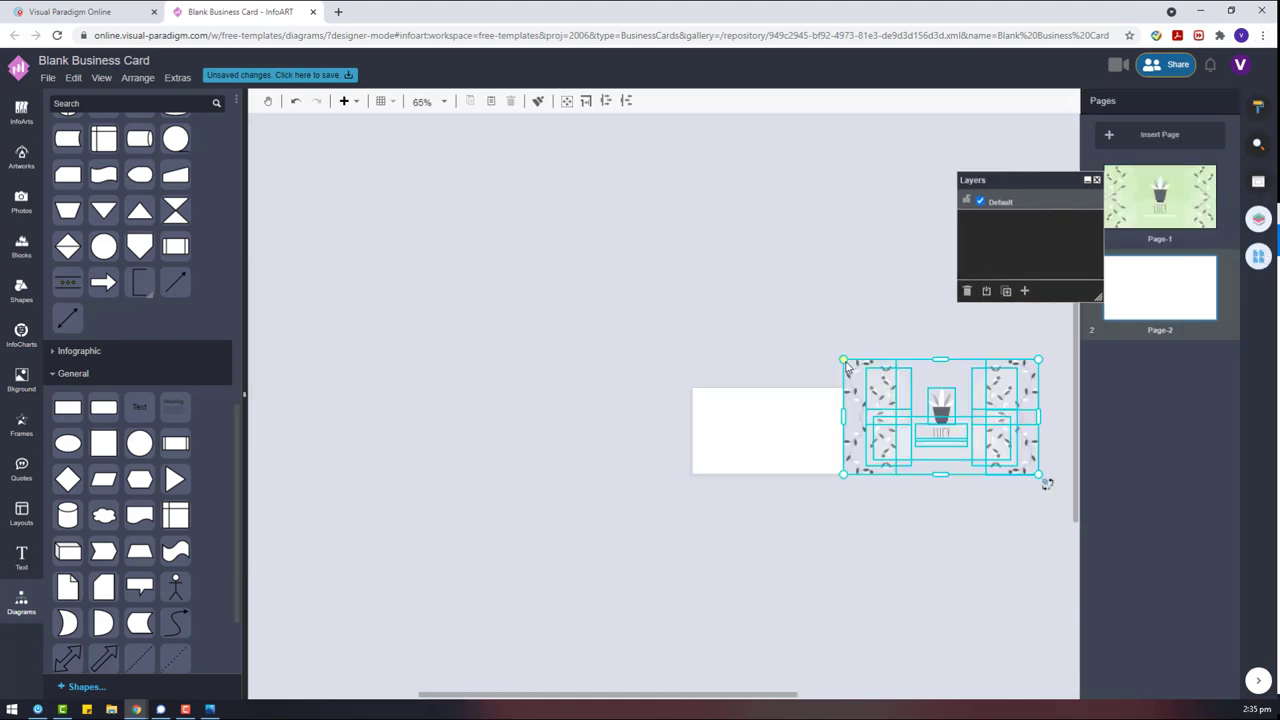
# Step: Move the pasted design onto the blank card of Page-2 so that the logo is centred
pyautogui.moveTo(935, 416); pyautogui.dragTo(762, 429)
pyautogui.click(886, 506)
pyautogui.moveTo(763, 695); pyautogui.dragTo(814, 695)
pyautogui.scroll(1, 677, 452)
pyautogui.scroll(3, 677, 452)
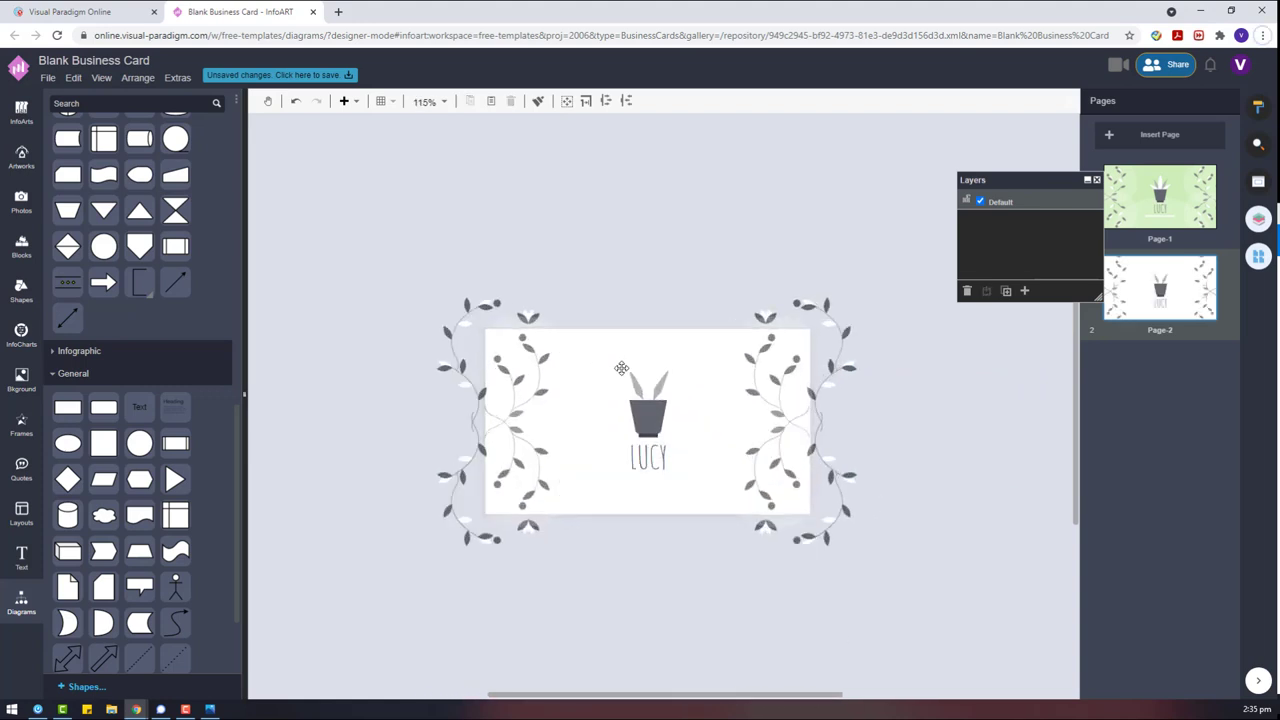
# Step: Open Page-1 and select the brand name text beneath the potted plant logo
pyautogui.scroll(-1, 934, 577)
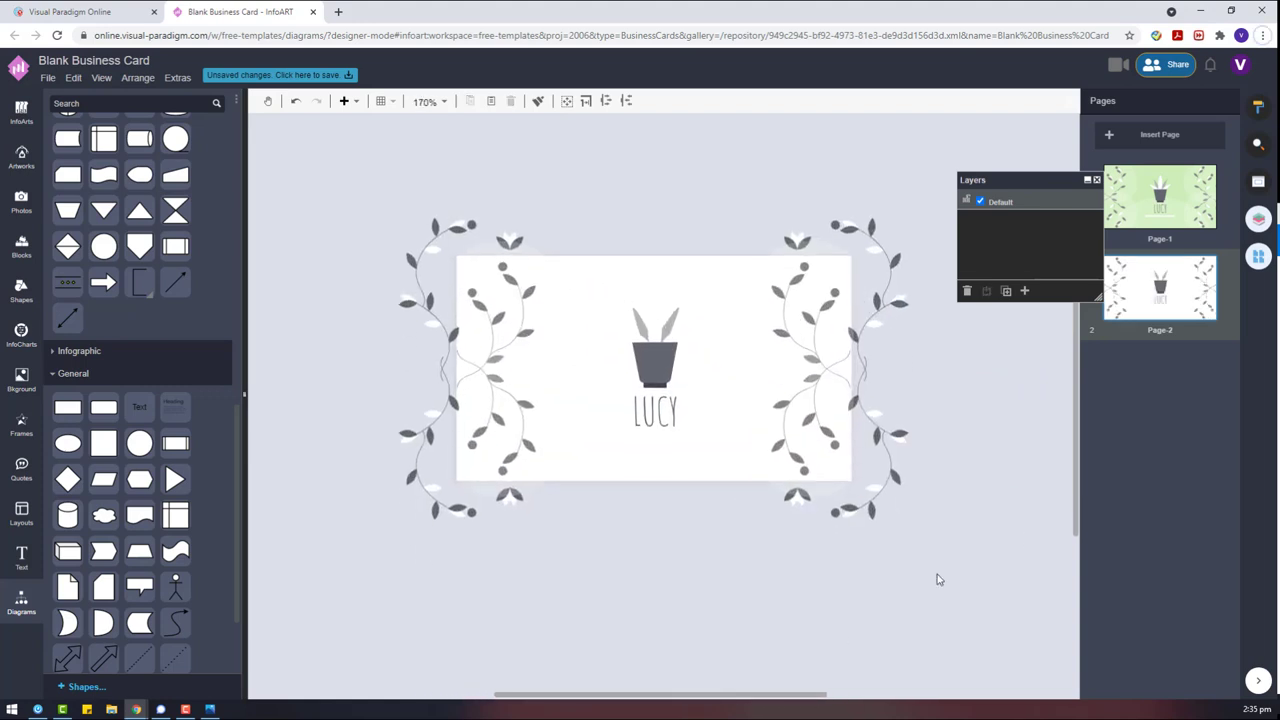
pyautogui.click(1167, 217)
pyautogui.click(757, 445)
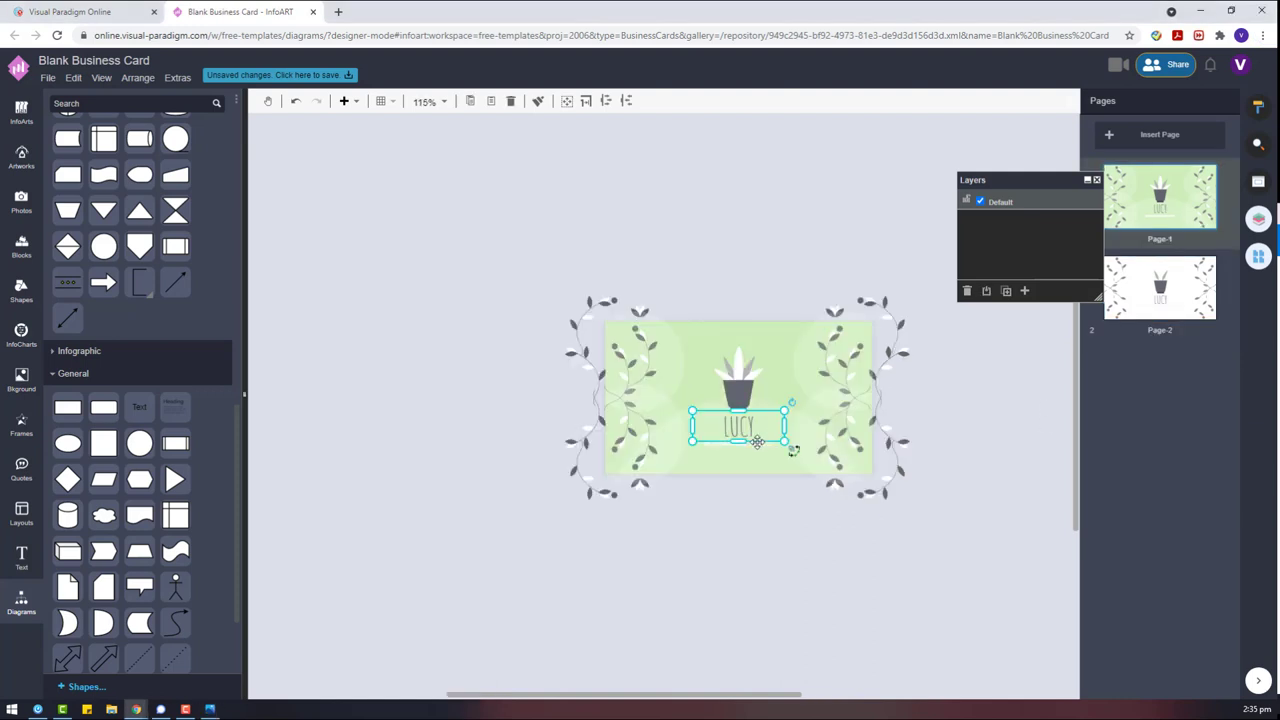
# Step: Place a copy of the BONTANICAL FOREST tagline below the card
pyautogui.moveTo(756, 446); pyautogui.dragTo(753, 523)
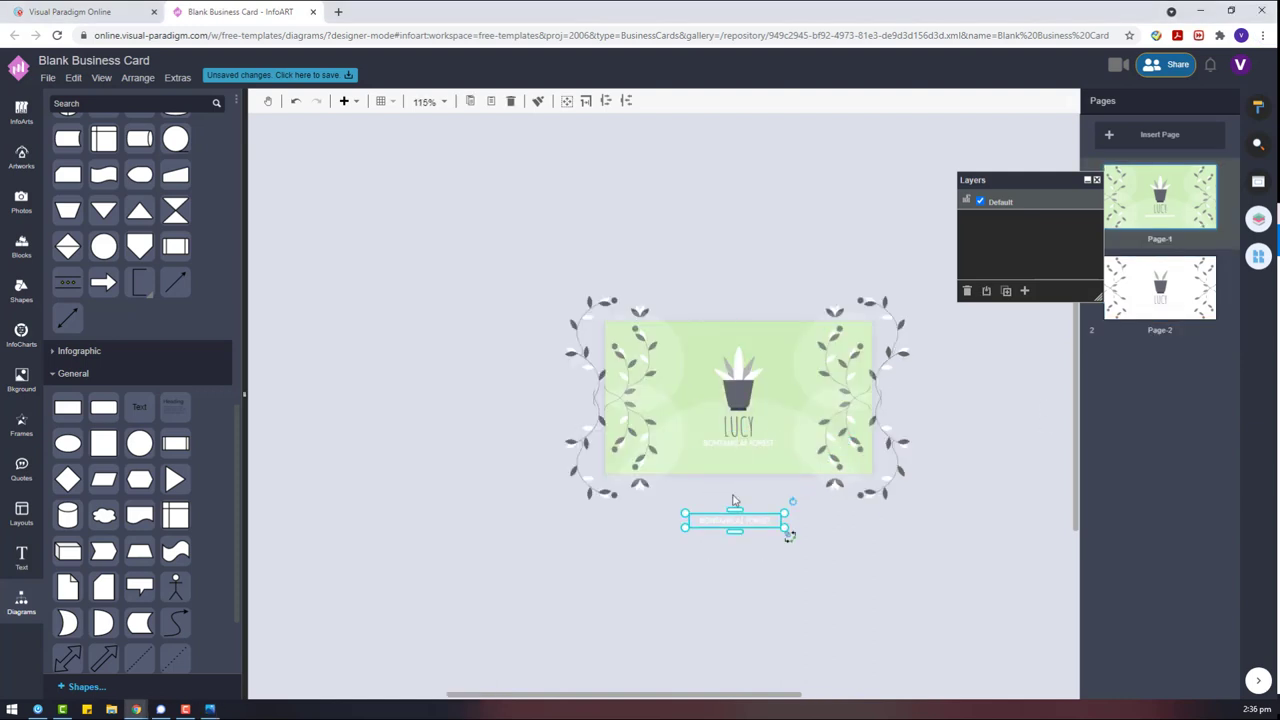
pyautogui.scroll(5, 768, 491)
pyautogui.click(726, 348)
pyautogui.click(1257, 108)
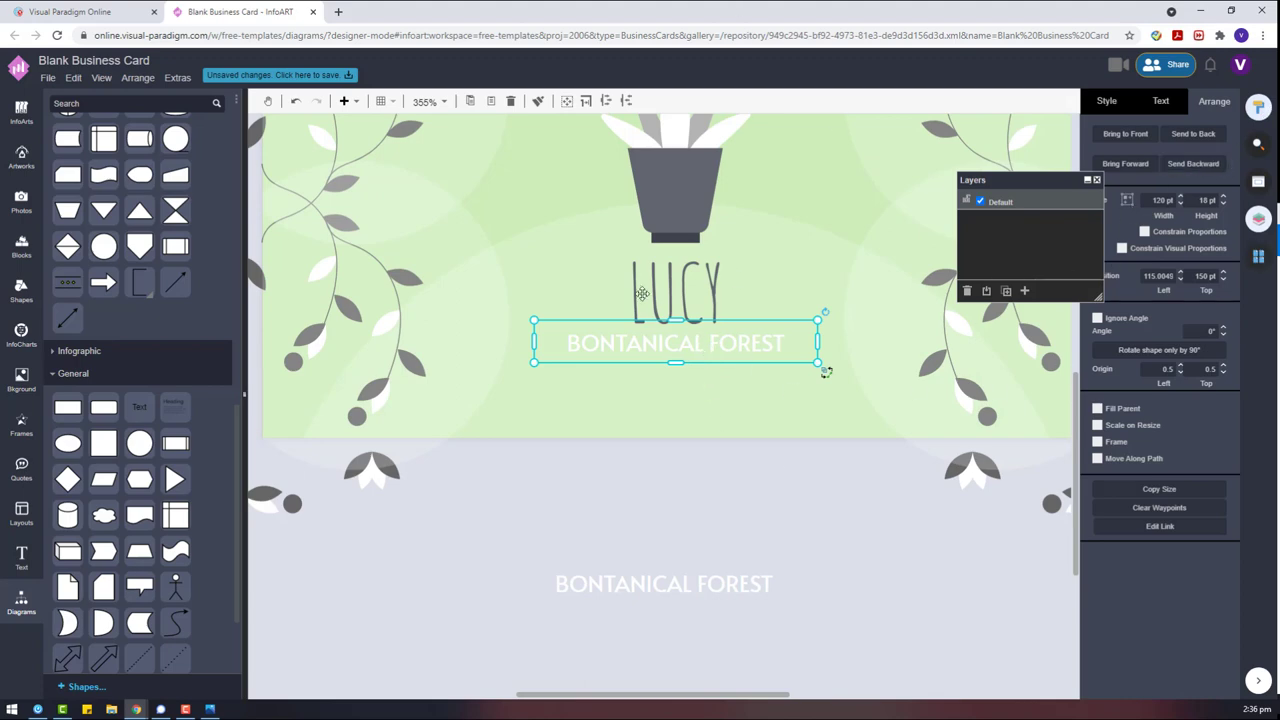
pyautogui.moveTo(700, 586); pyautogui.dragTo(671, 539)
pyautogui.scroll(2, 662, 512)
# Step: Scale down the potted plant logo together with its brand name and tagline, and centre them horizontally on the card
pyautogui.click(676, 345)
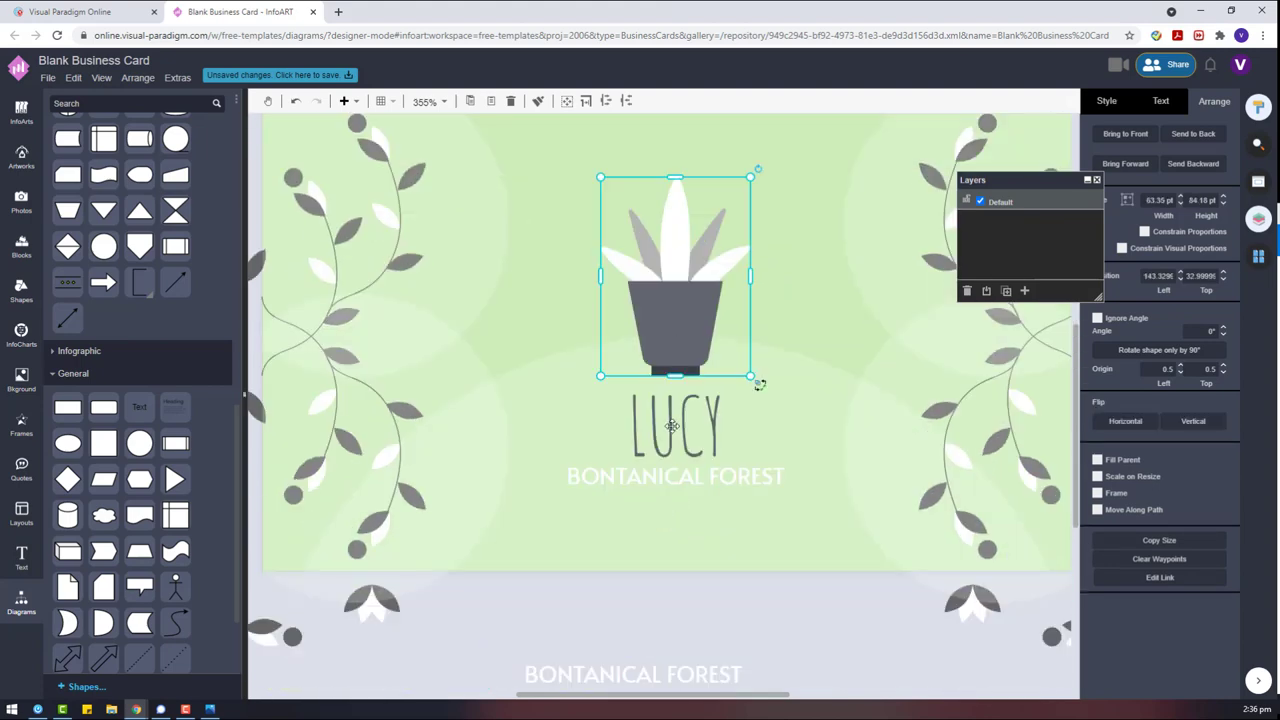
pyautogui.keyDown('shift'); pyautogui.click(673, 428); pyautogui.keyUp('shift')
pyautogui.keyDown('shift'); pyautogui.click(676, 482); pyautogui.keyUp('shift')
pyautogui.moveTo(818, 495); pyautogui.dragTo(769, 461)
pyautogui.moveTo(647, 290); pyautogui.dragTo(672, 284)
pyautogui.scroll(4, 692, 420)
pyautogui.scroll(-3, 715, 427)
pyautogui.scroll(-3, 790, 530)
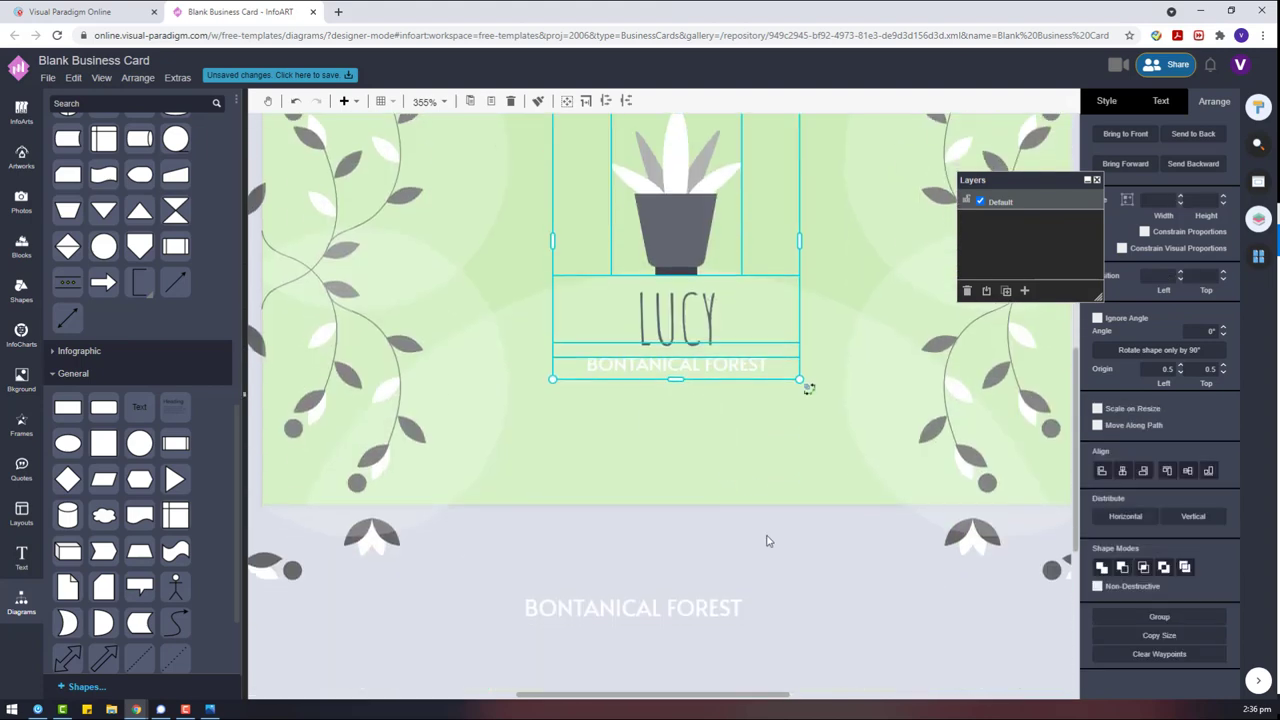
pyautogui.moveTo(665, 617); pyautogui.dragTo(705, 456)
pyautogui.doubleClick(705, 456)
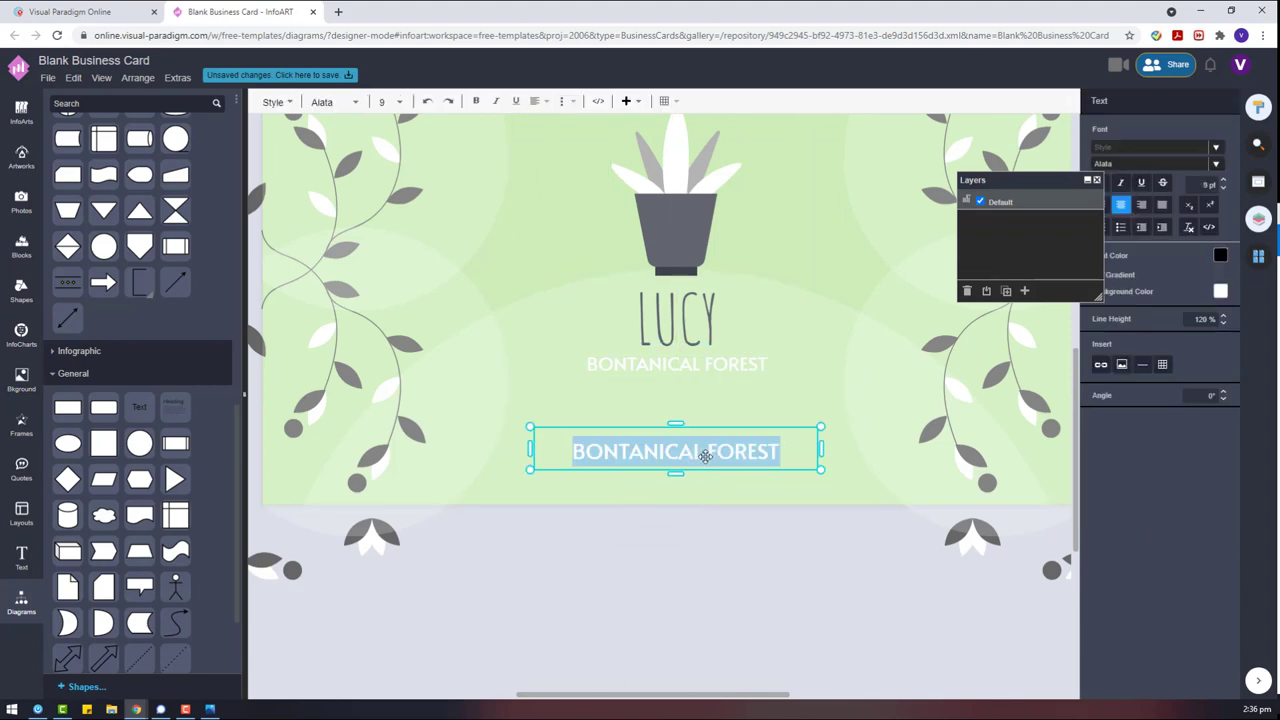
pyautogui.write('www')
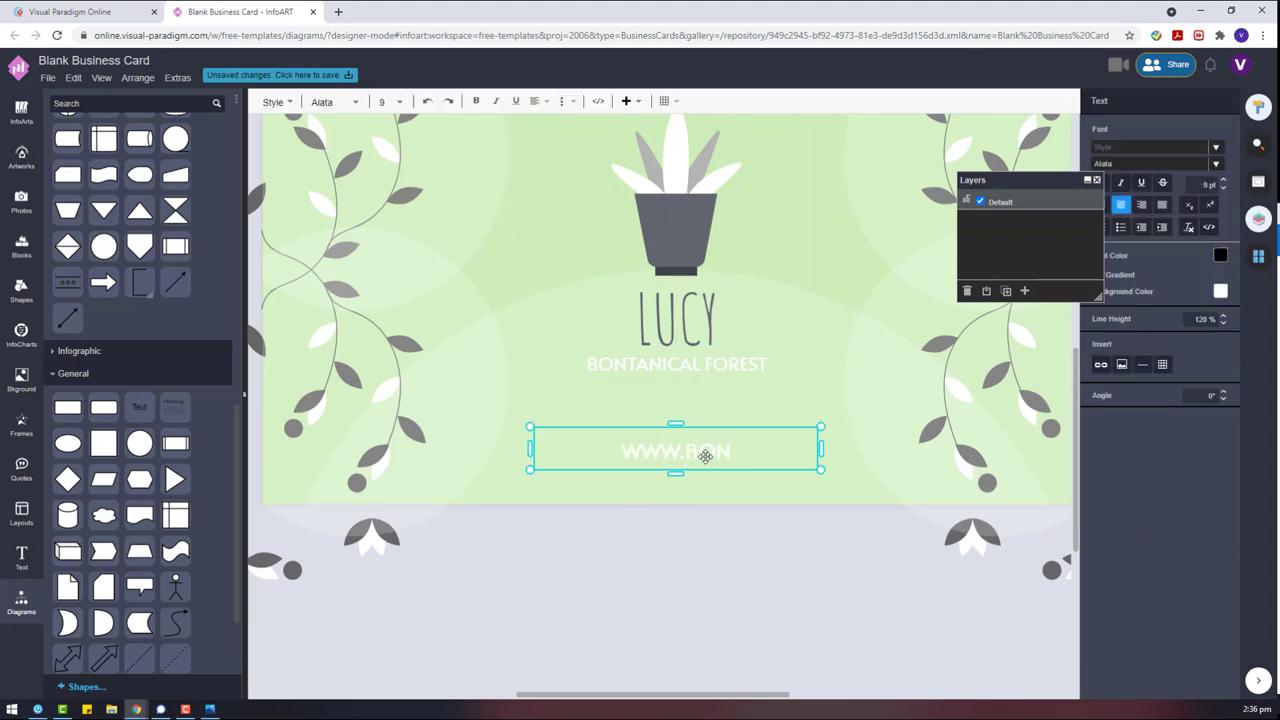
pyautogui.write('.bontanical')
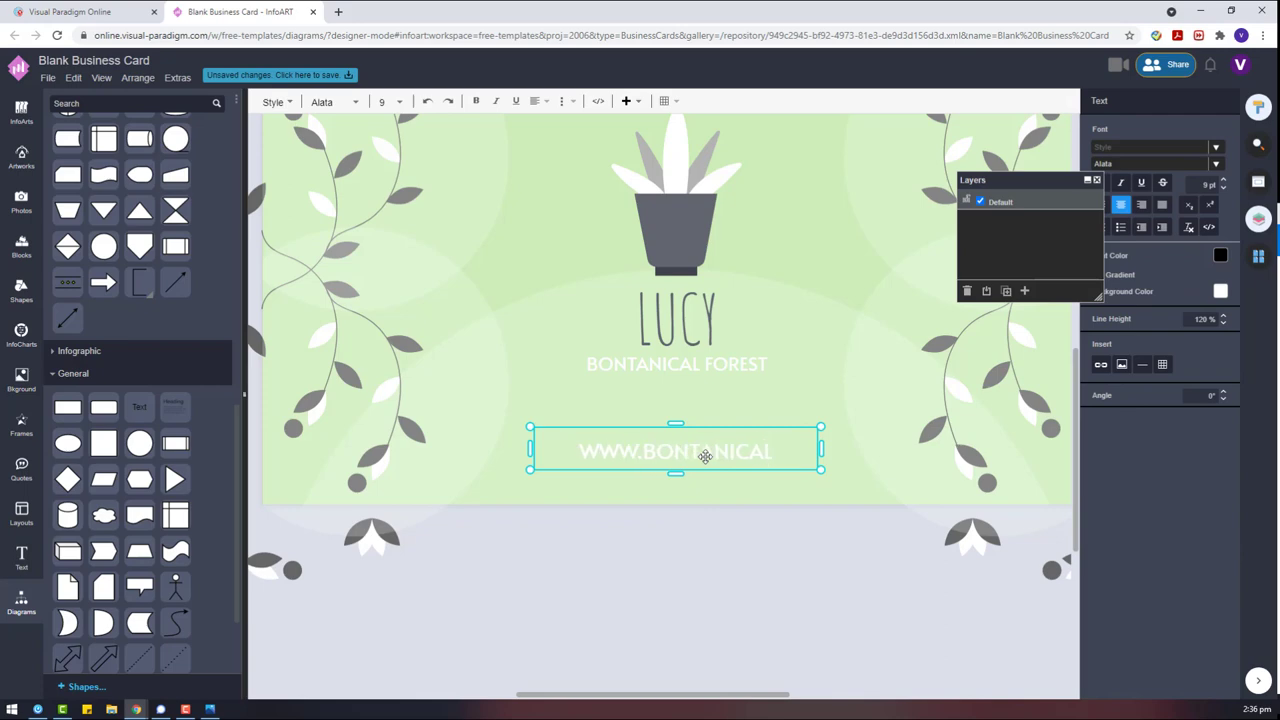
pyautogui.write('.com')
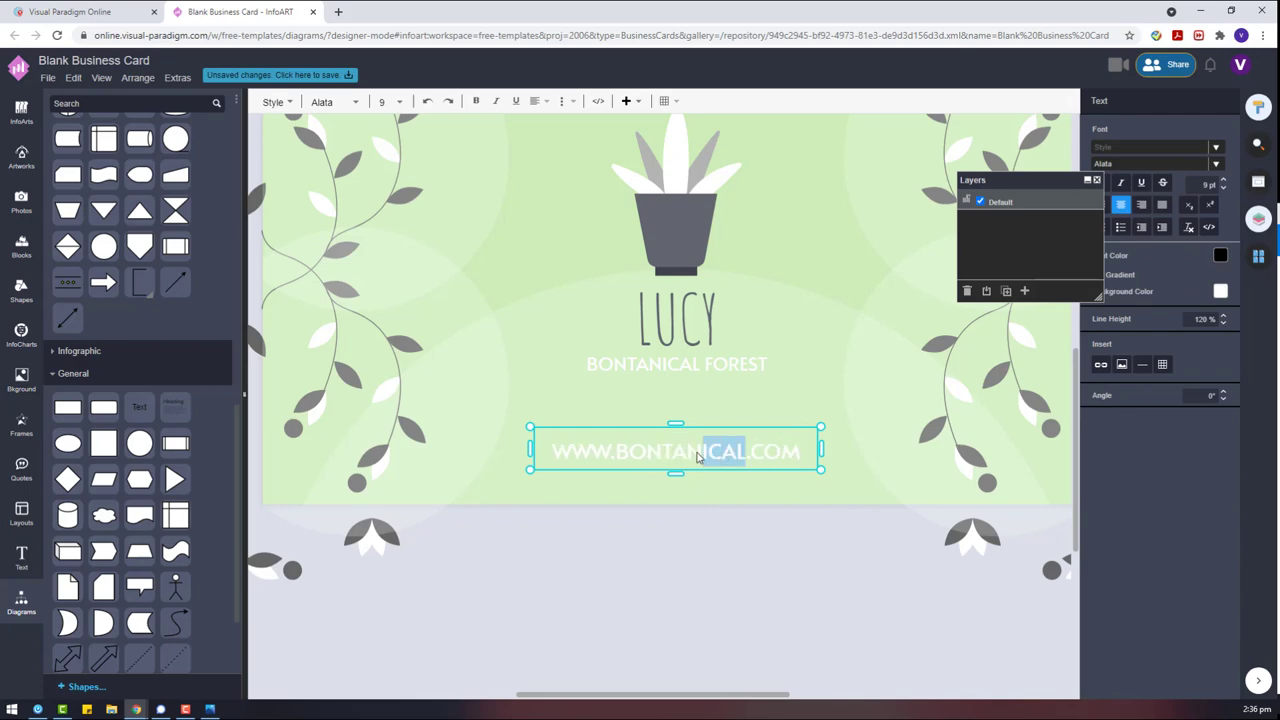
pyautogui.write('FOR')
pyautogui.press('BackSpace')
pyautogui.press('BackSpace')
pyautogui.press('BackSpace')
pyautogui.write('IC')
pyautogui.press('BackSpace')
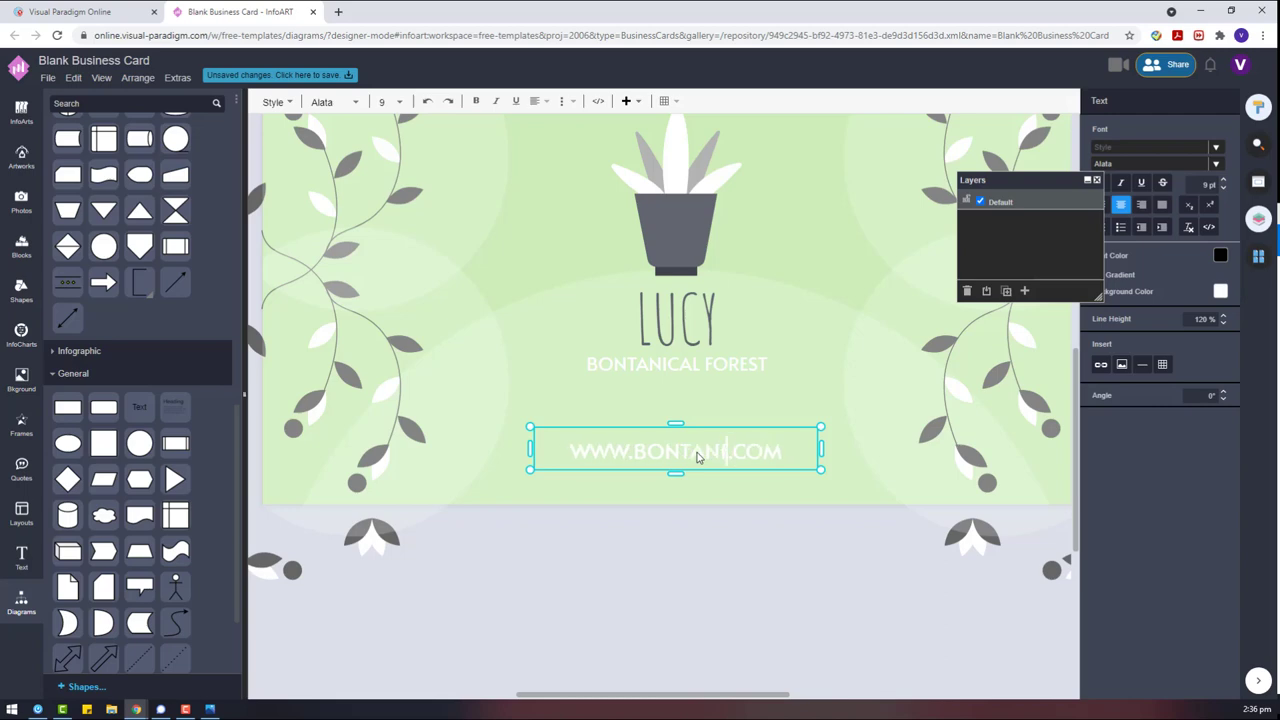
pyautogui.press('BackSpace')
pyautogui.write('FORU')
pyautogui.click(711, 592)
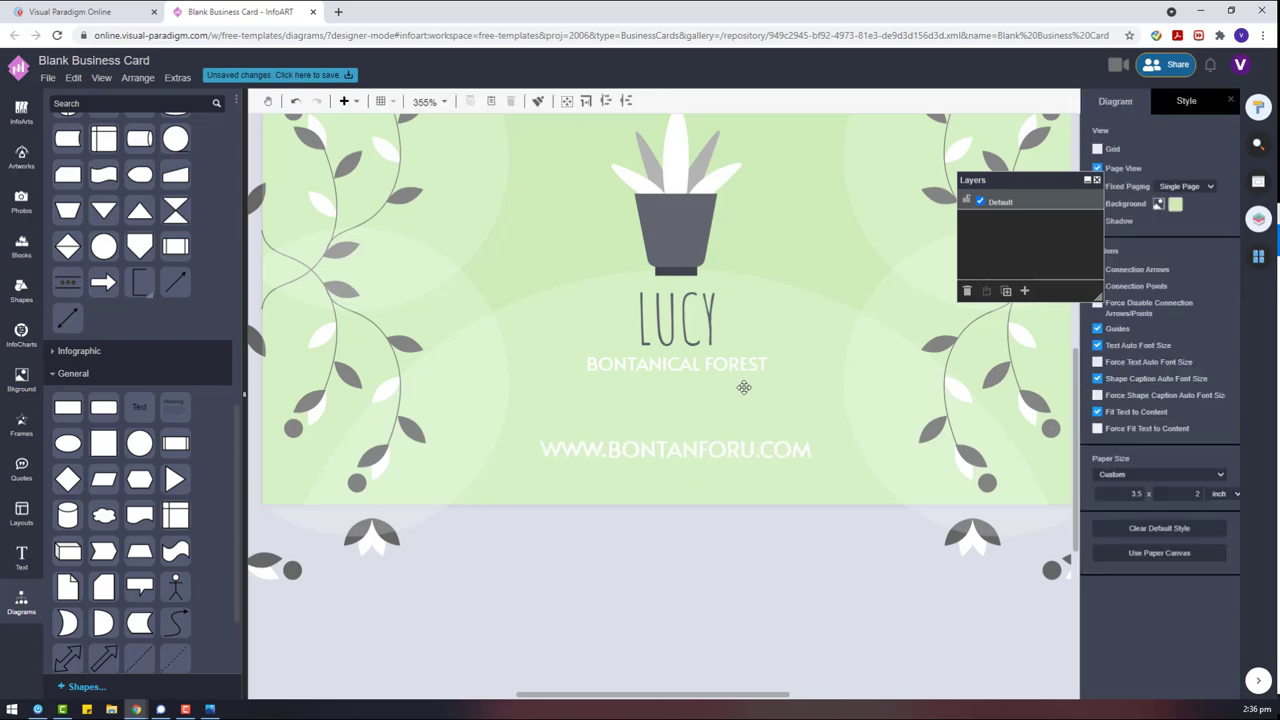
pyautogui.scroll(-7, 796, 551)
pyautogui.scroll(3, 803, 552)
pyautogui.click(740, 514)
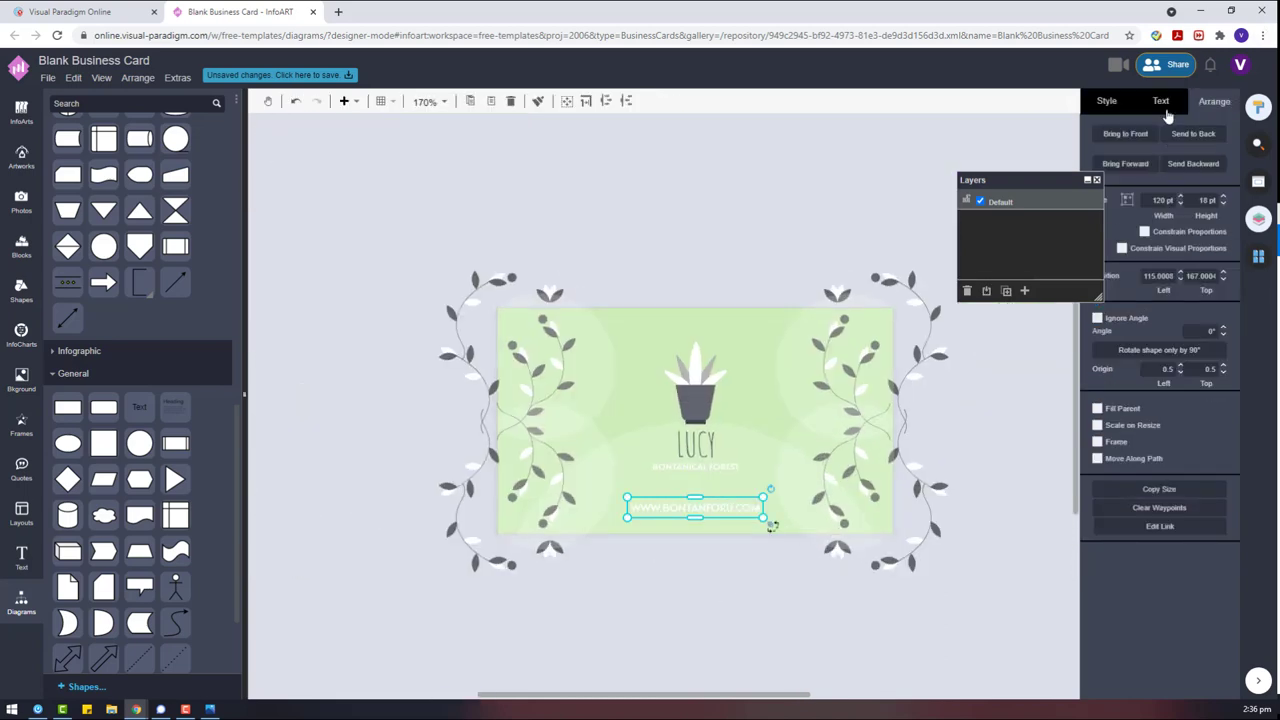
pyautogui.moveTo(793, 557); pyautogui.dragTo(580, 286)
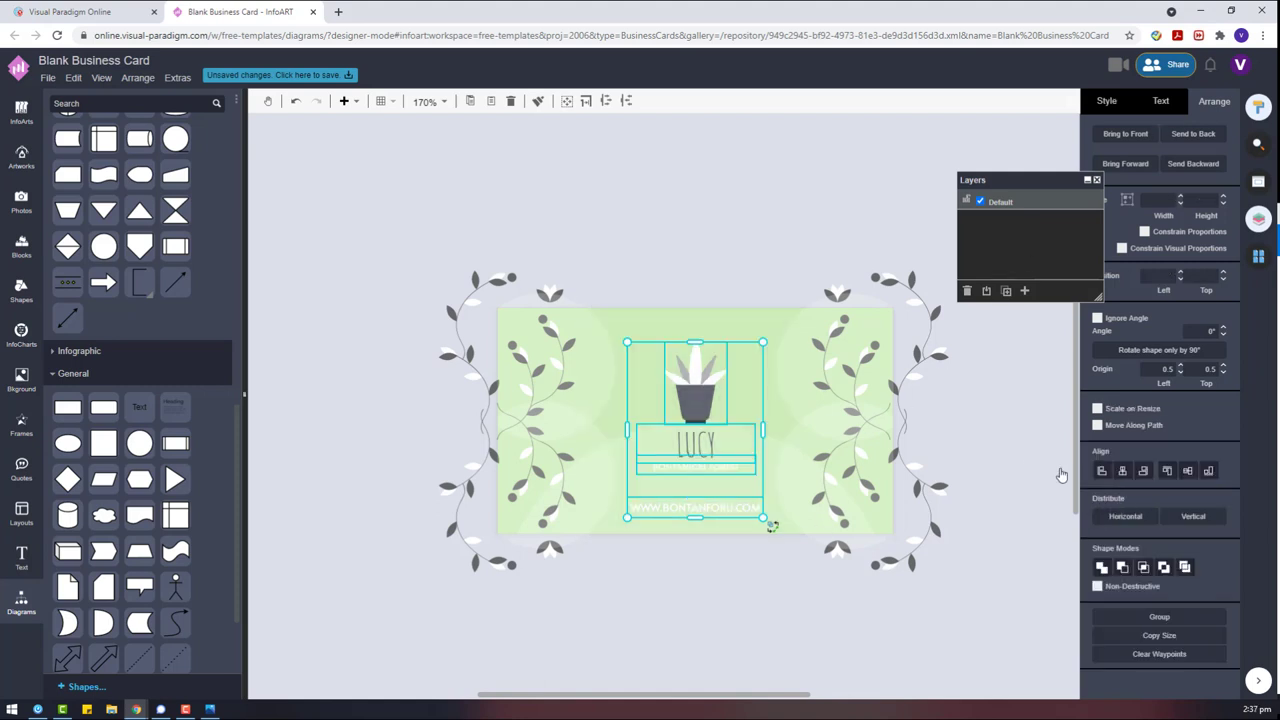
pyautogui.click(793, 575)
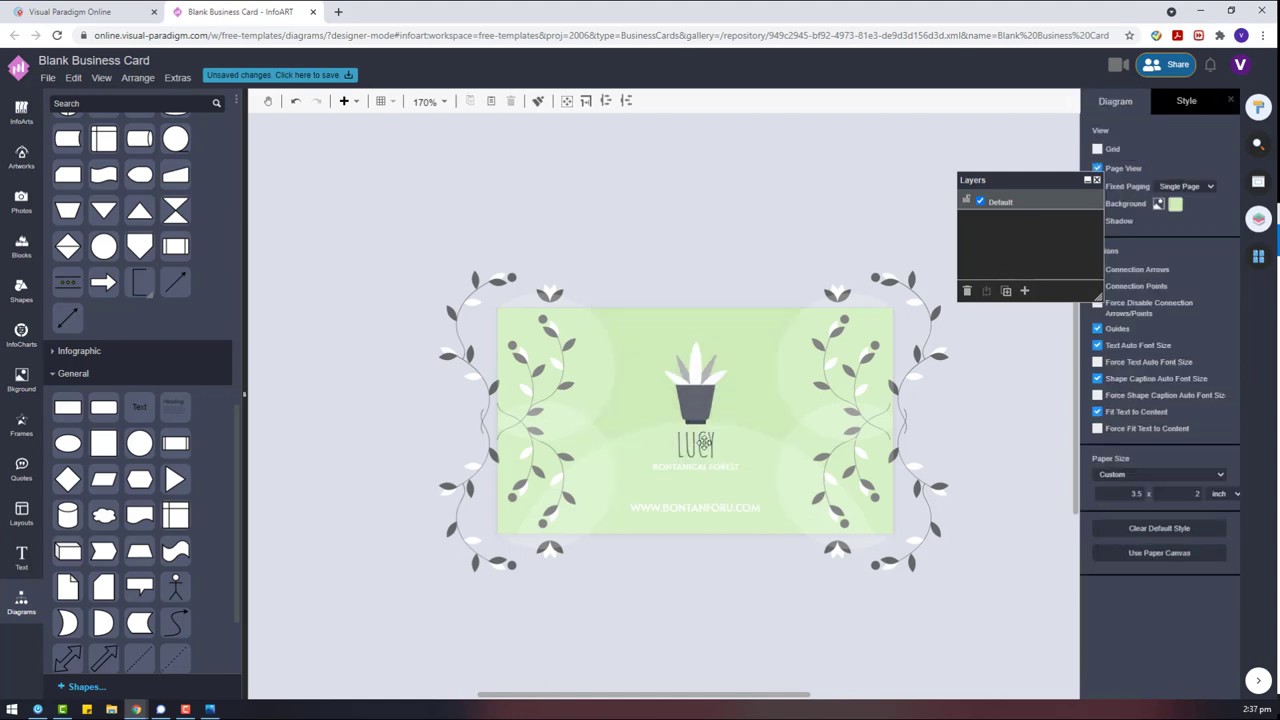
pyautogui.click(705, 441)
pyautogui.click(730, 572)
pyautogui.click(701, 473)
pyautogui.click(1161, 101)
pyautogui.click(1220, 252)
pyautogui.click(1161, 273)
pyautogui.click(849, 600)
pyautogui.click(690, 470)
# Step: Nudge the logo with all its texts to the card's centre line and delete the web address text
pyautogui.moveTo(789, 589); pyautogui.dragTo(597, 275)
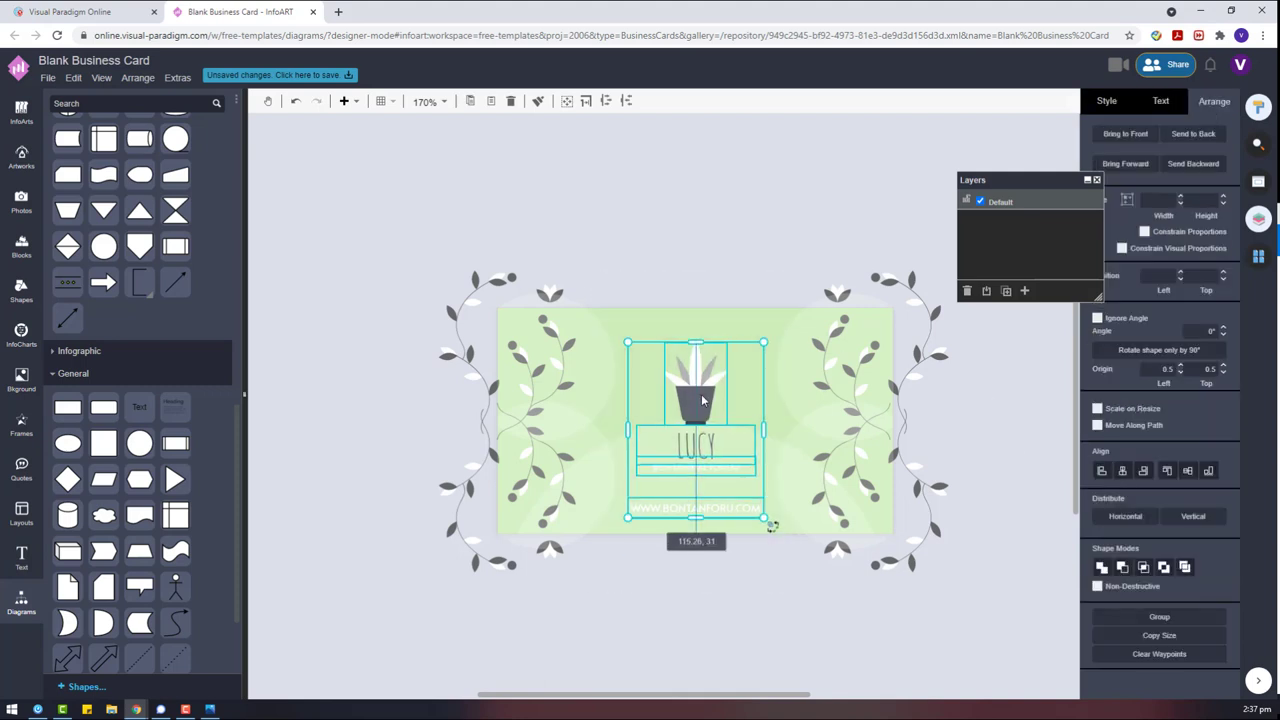
pyautogui.click(786, 597)
pyautogui.click(728, 512)
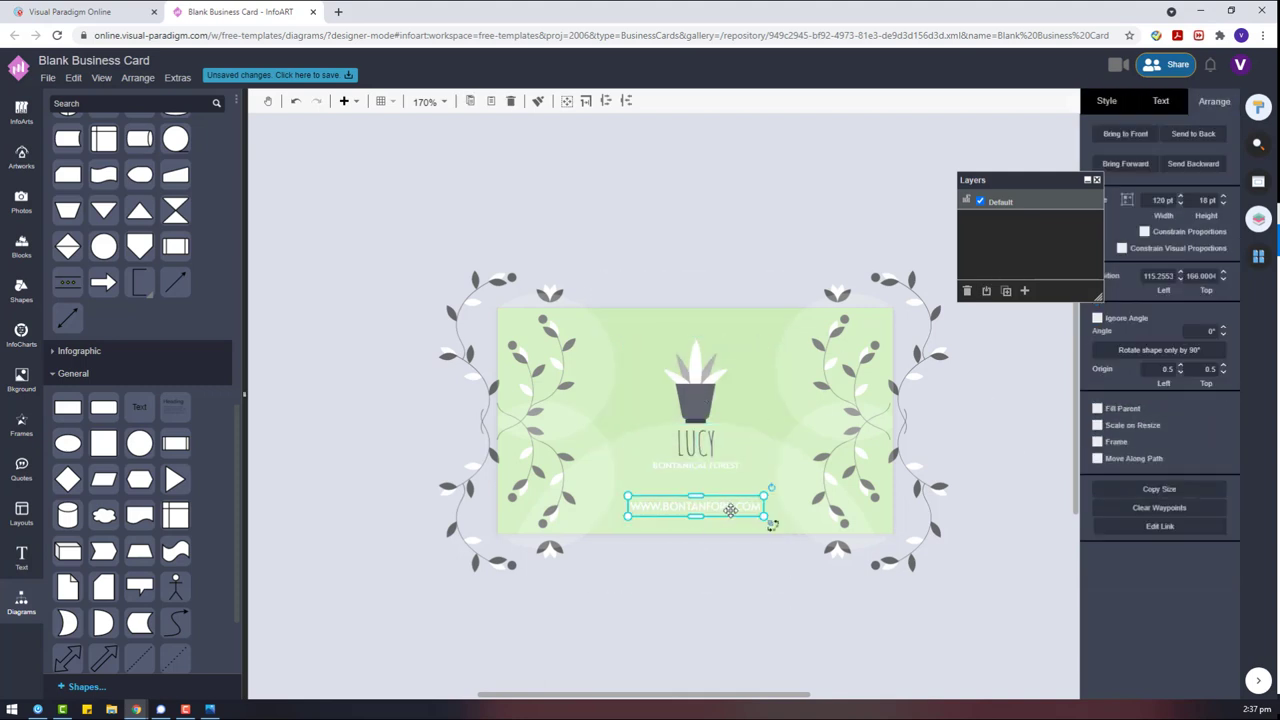
pyautogui.press('Delete')
# Step: Enlarge the potted plant logo together with its brand name and tagline, and centre them on the card
pyautogui.moveTo(767, 595); pyautogui.dragTo(593, 273)
pyautogui.moveTo(757, 472); pyautogui.dragTo(783, 505)
pyautogui.moveTo(713, 413); pyautogui.dragTo(692, 413)
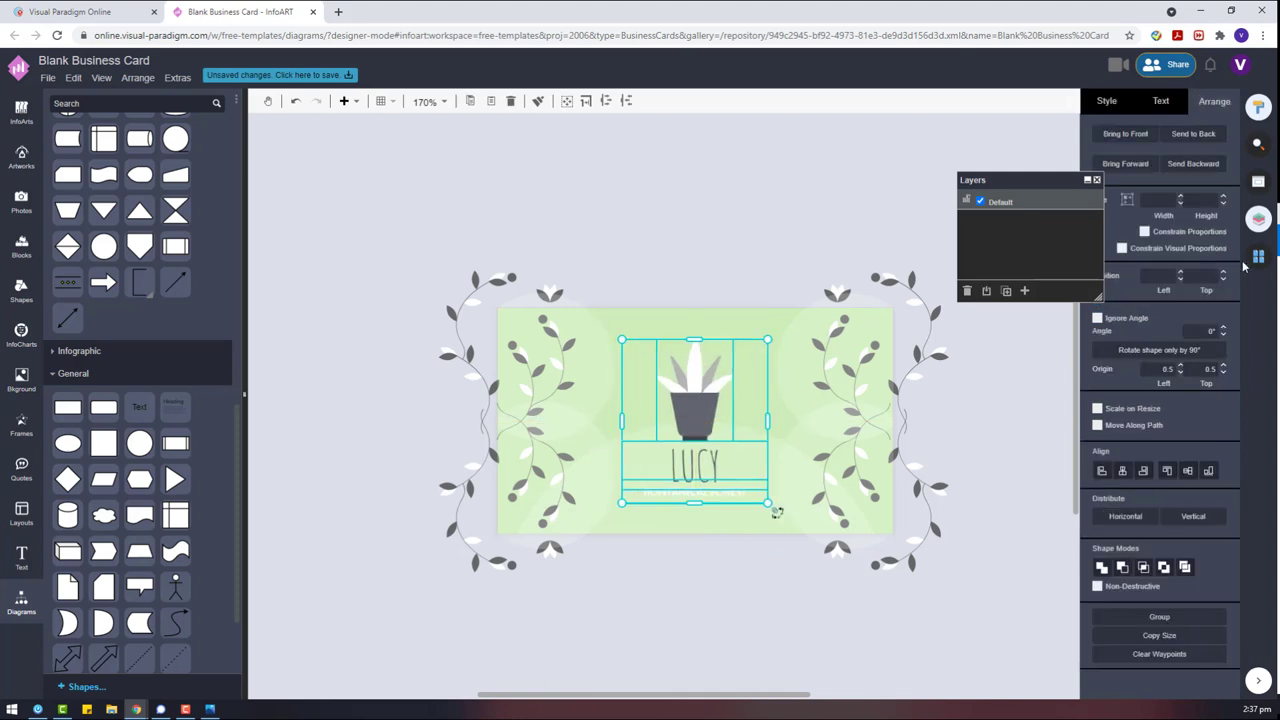
# Step: Open Page-2 and display its format settings
pyautogui.click(1258, 256)
pyautogui.click(1160, 288)
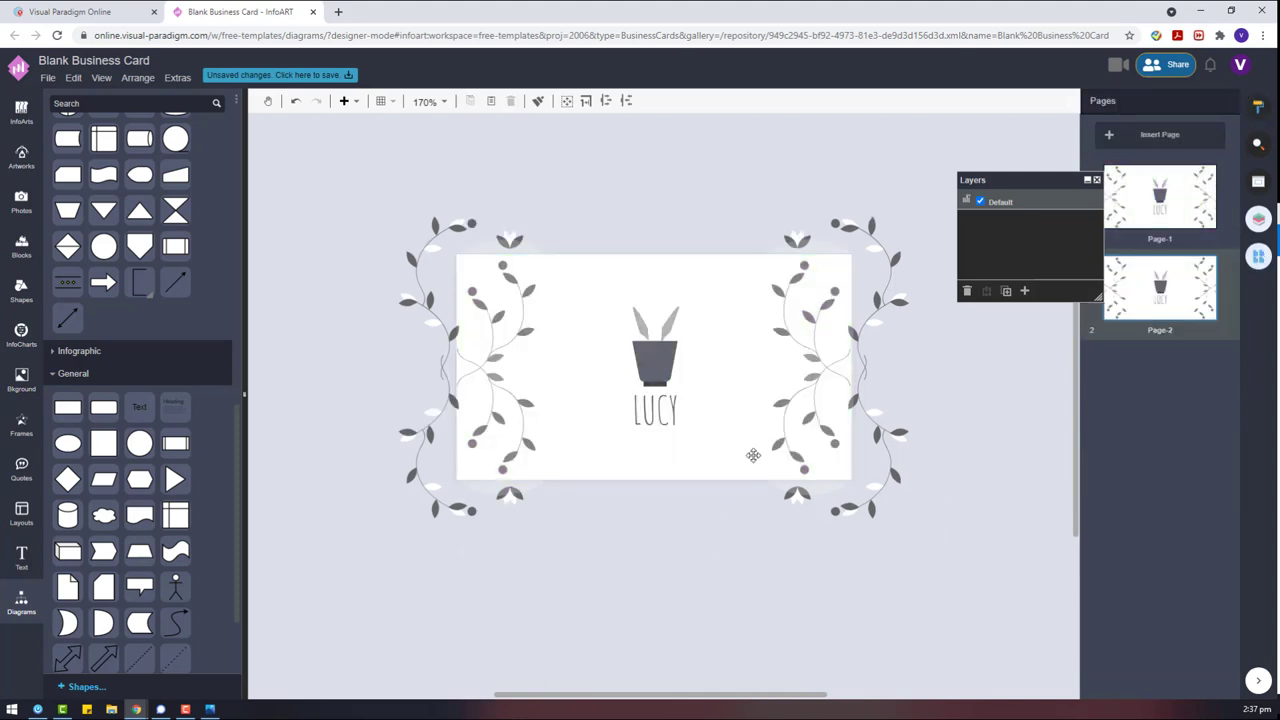
pyautogui.click(1259, 108)
pyautogui.moveTo(361, 180); pyautogui.dragTo(550, 592)
pyautogui.press('Delete')
pyautogui.hotkey('ctrl', 'z')
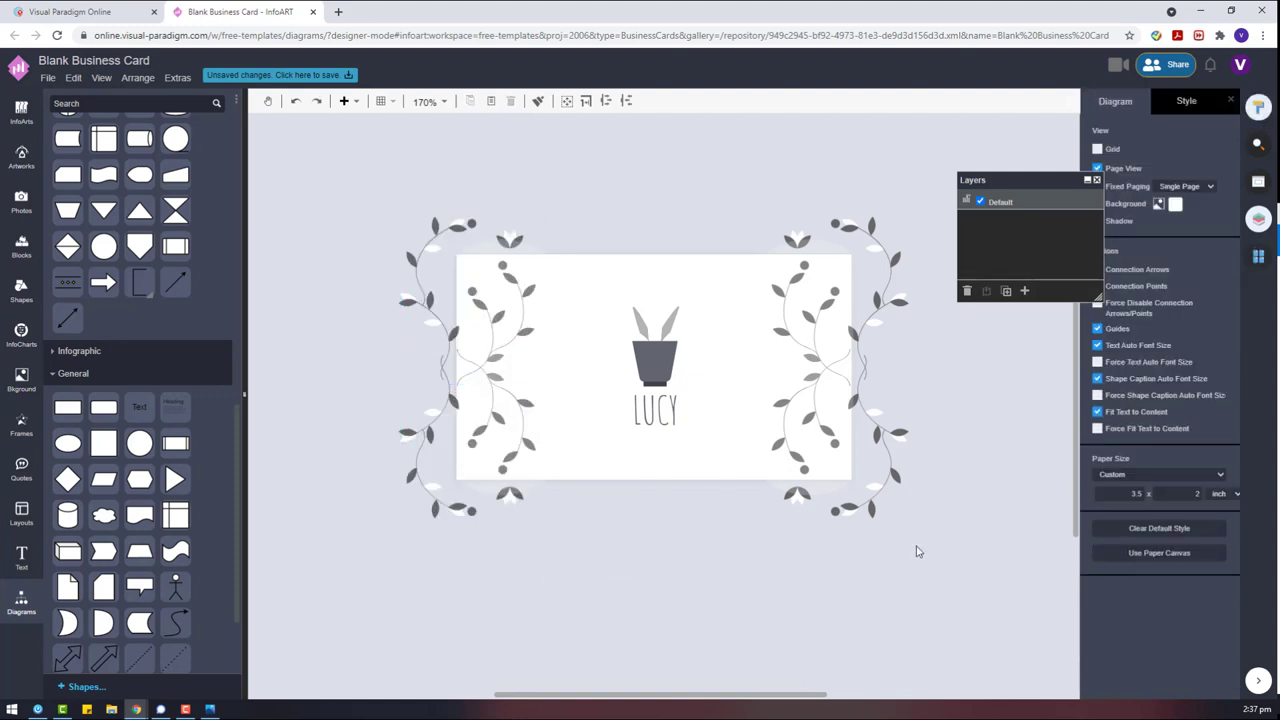
# Step: Select both vines at the right edge of the Page-2 card and set their opacity to 20%
pyautogui.moveTo(950, 570); pyautogui.dragTo(734, 180)
pyautogui.keyDown('shift'); pyautogui.click(903, 436); pyautogui.keyUp('shift')
pyautogui.click(1112, 108)
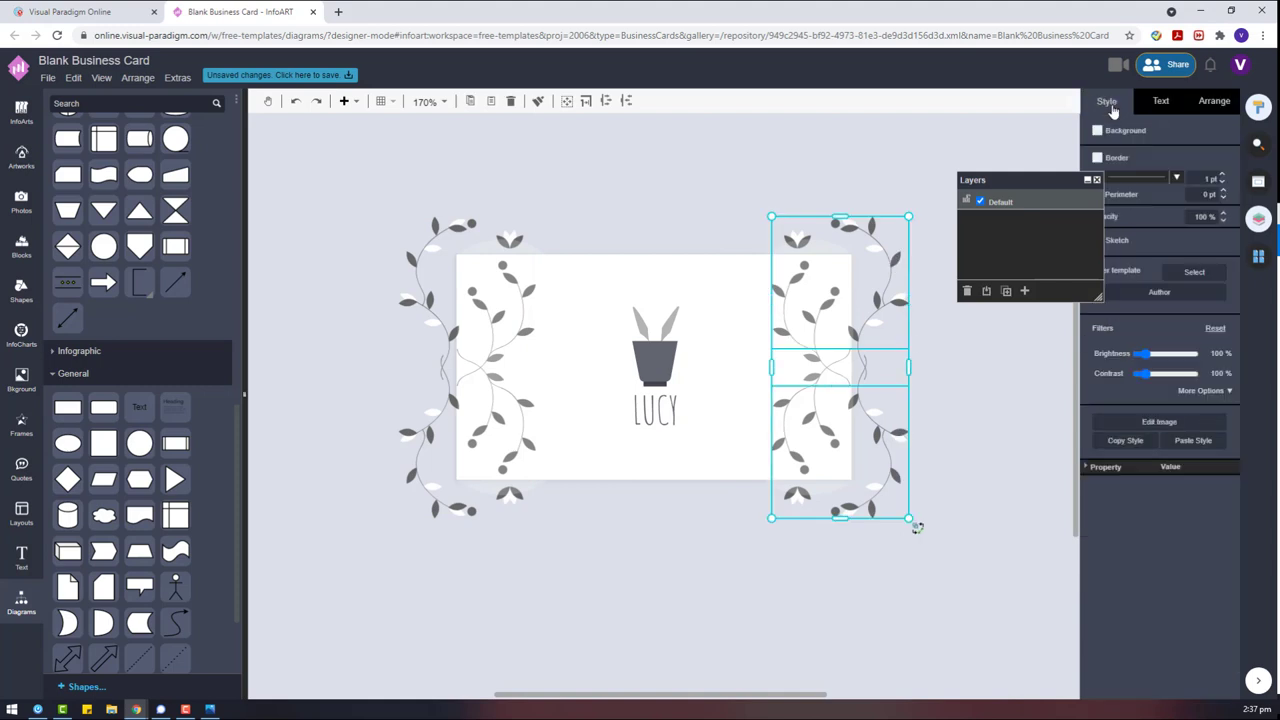
pyautogui.write('30')
pyautogui.press('Return')
# Step: Ungroup the vines at the card's left edge and set their opacity to 10%
pyautogui.click(427, 301)
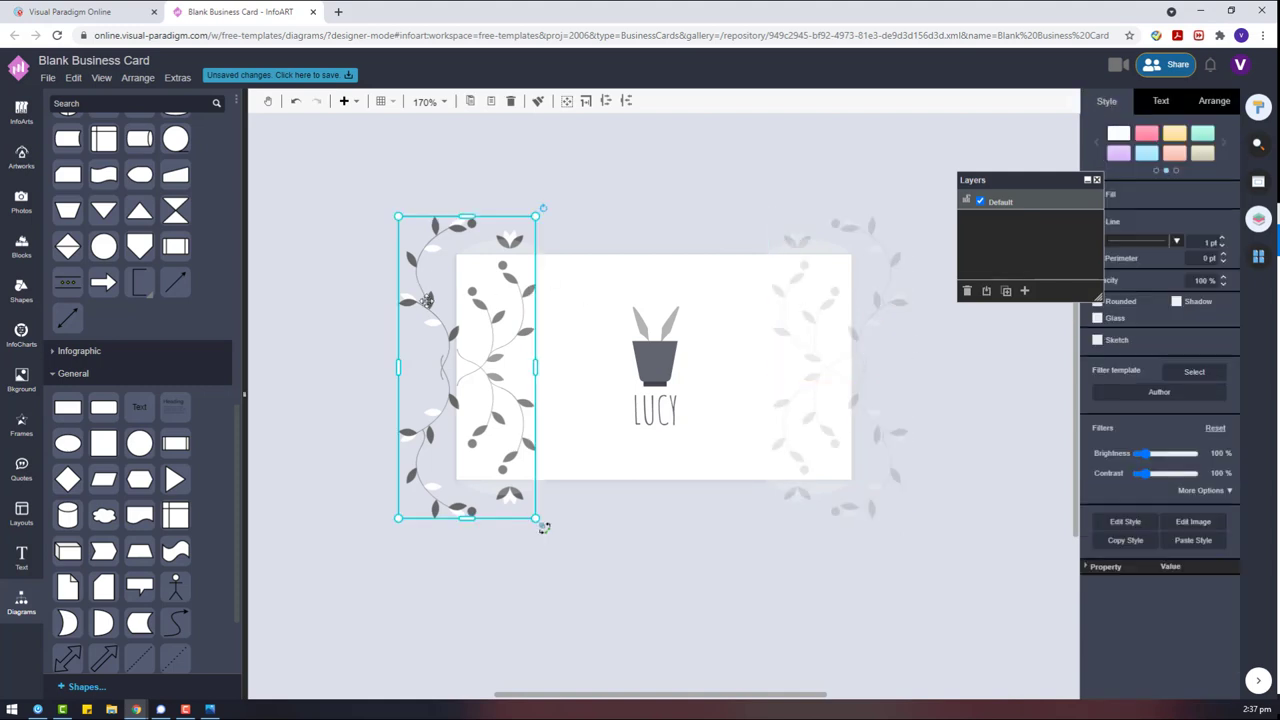
pyautogui.rightClick(418, 451)
pyautogui.click(477, 571)
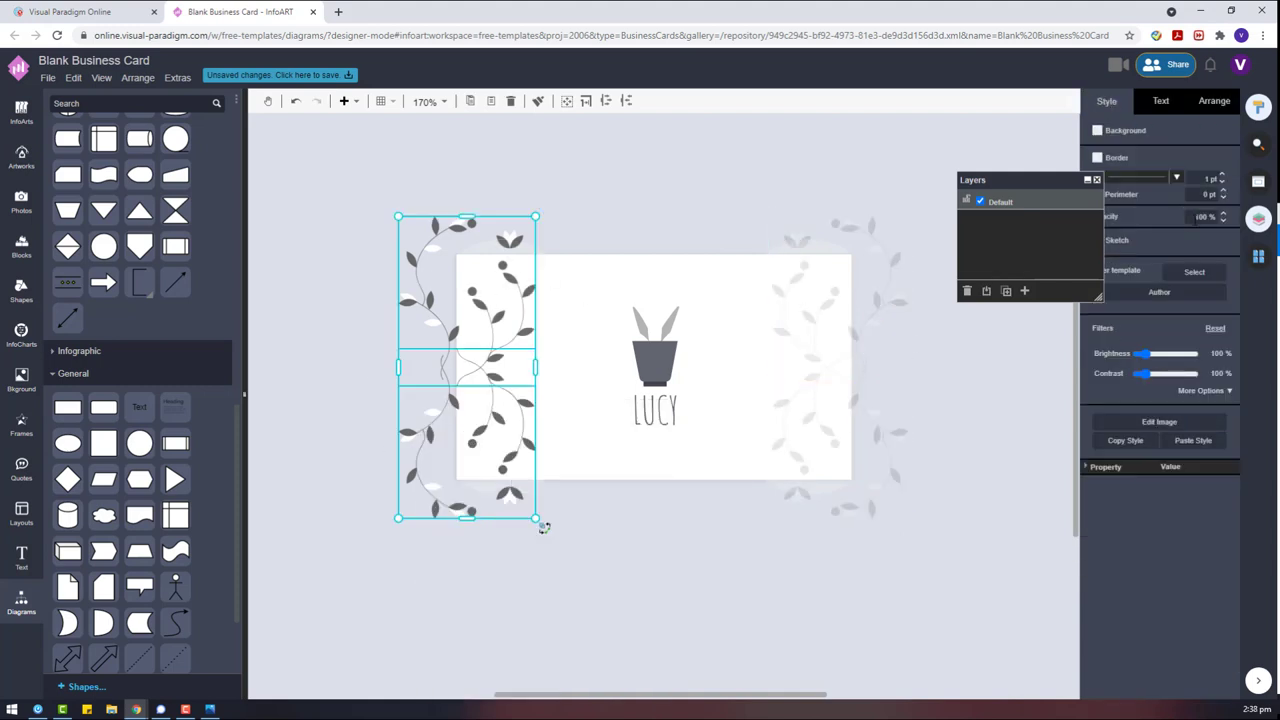
pyautogui.write('20')
pyautogui.press('Return')
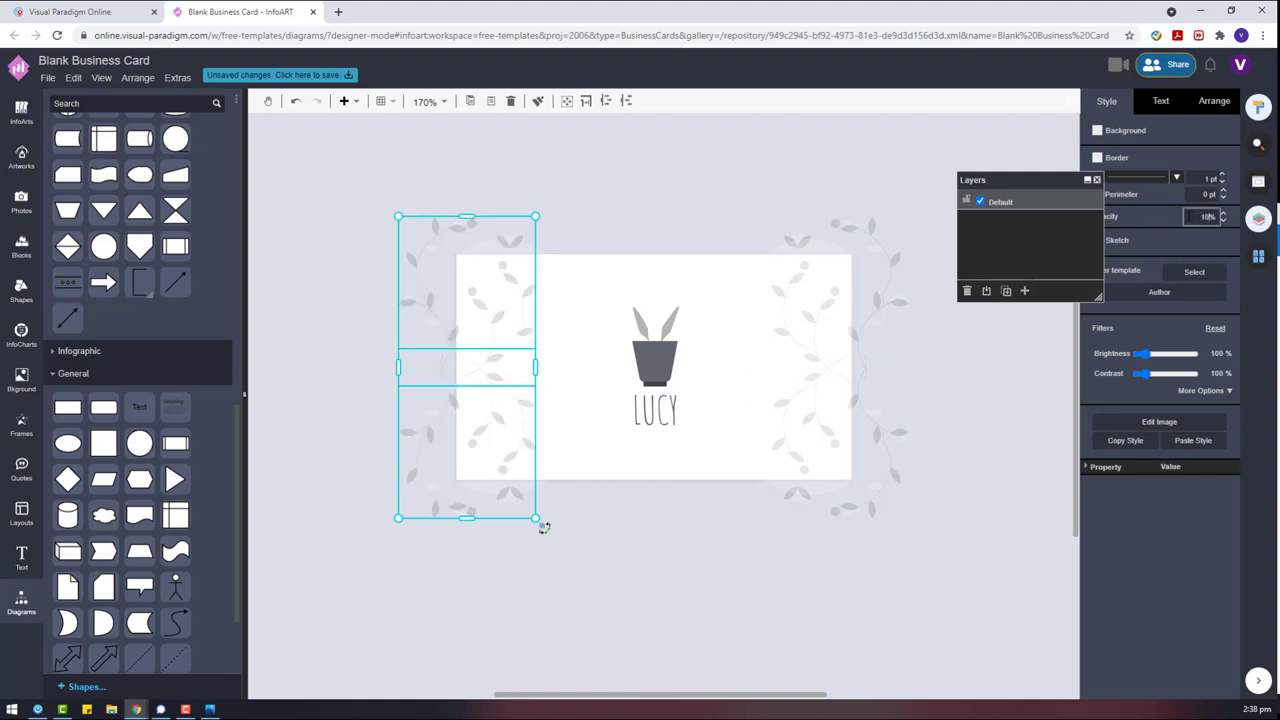
# Step: Set the opacity of the vines at the card's right edge to 10%
pyautogui.click(905, 312)
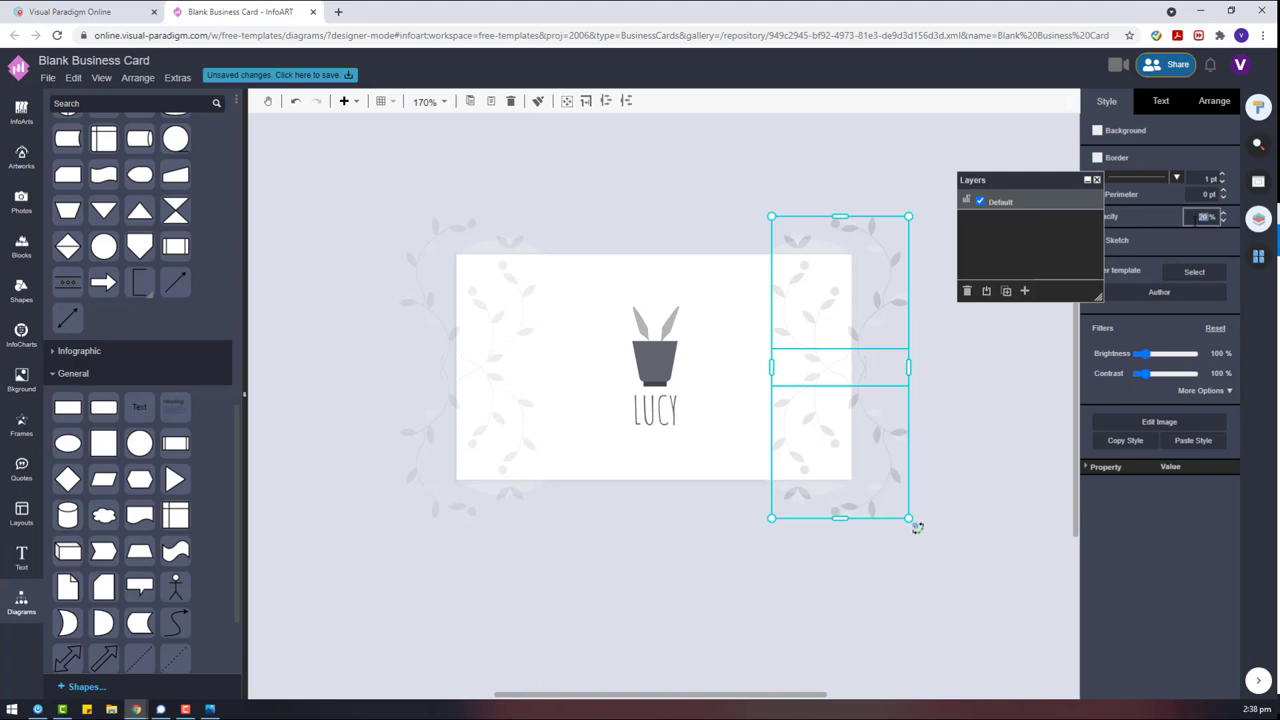
pyautogui.press('Return')
pyautogui.press('Return')
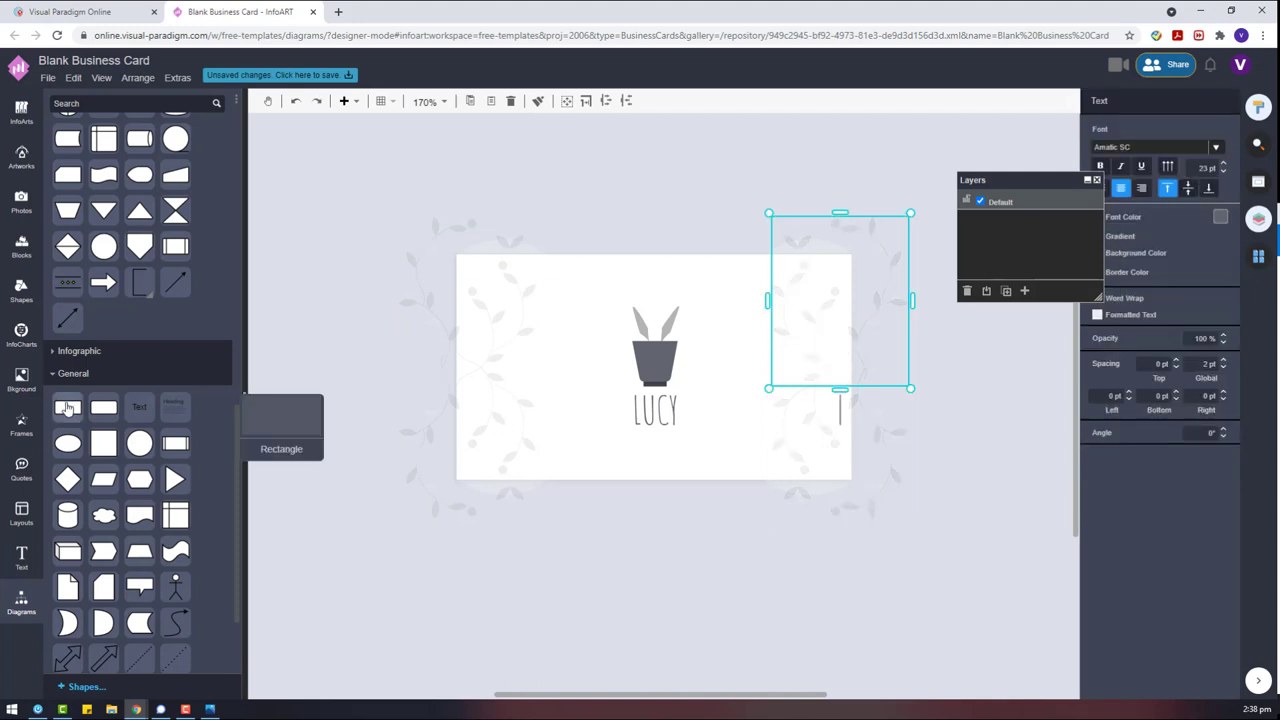
# Step: Add a rectangle below the card with a light green fill, no outline and 100% opacity
pyautogui.moveTo(67, 408); pyautogui.dragTo(512, 543)
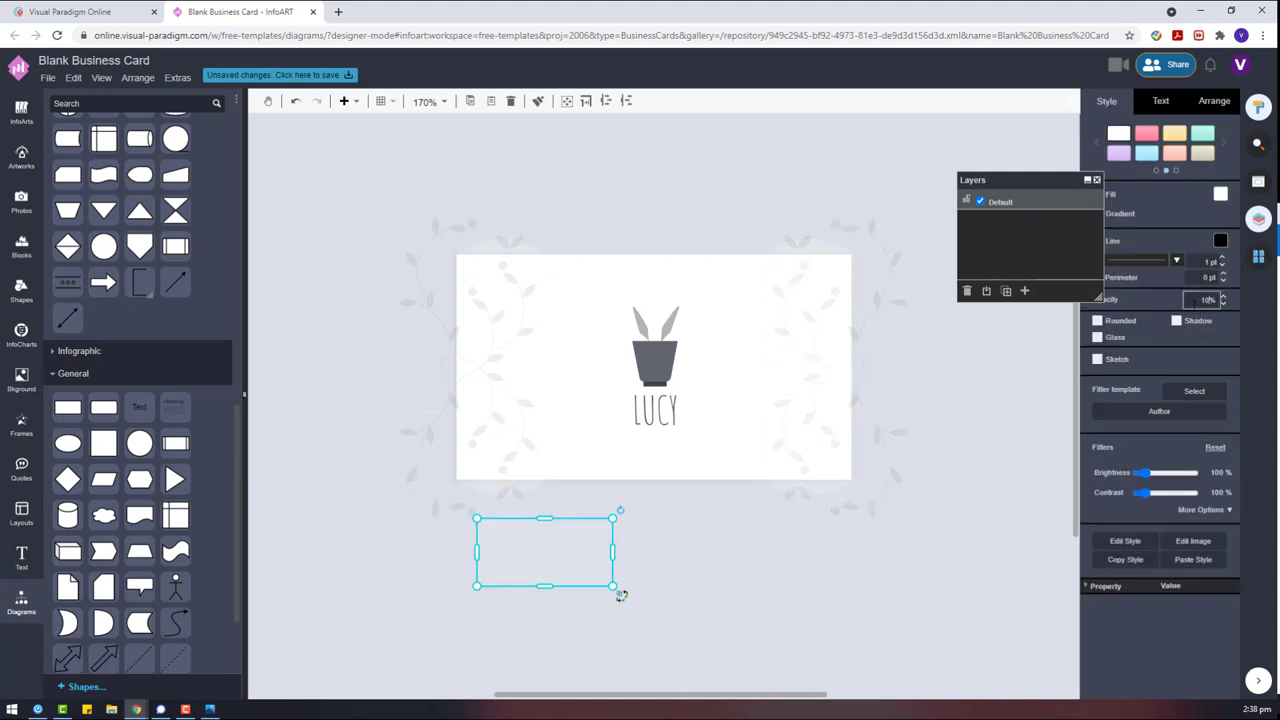
pyautogui.moveTo(1037, 170); pyautogui.dragTo(992, 106)
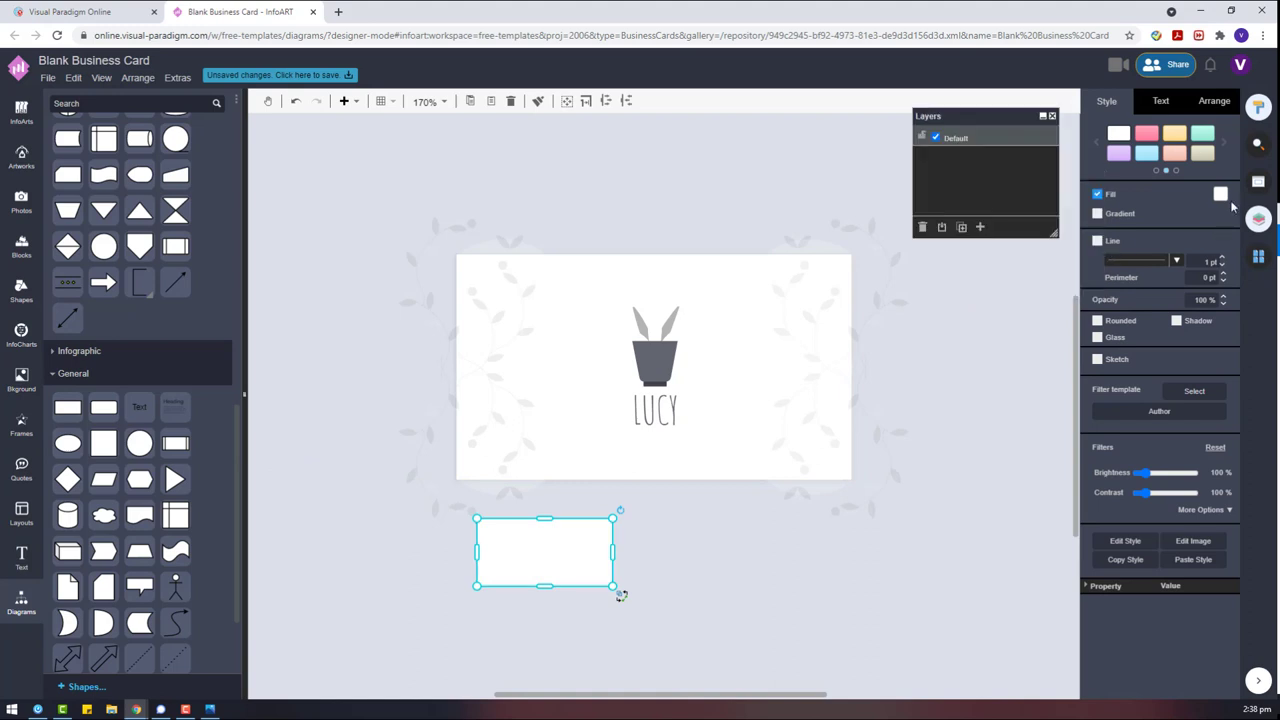
pyautogui.click(1220, 194)
pyautogui.click(1205, 318)
# Step: Compare the designs of Page-1 and Page-2 by switching between them, ending on Page-2
pyautogui.click(1258, 257)
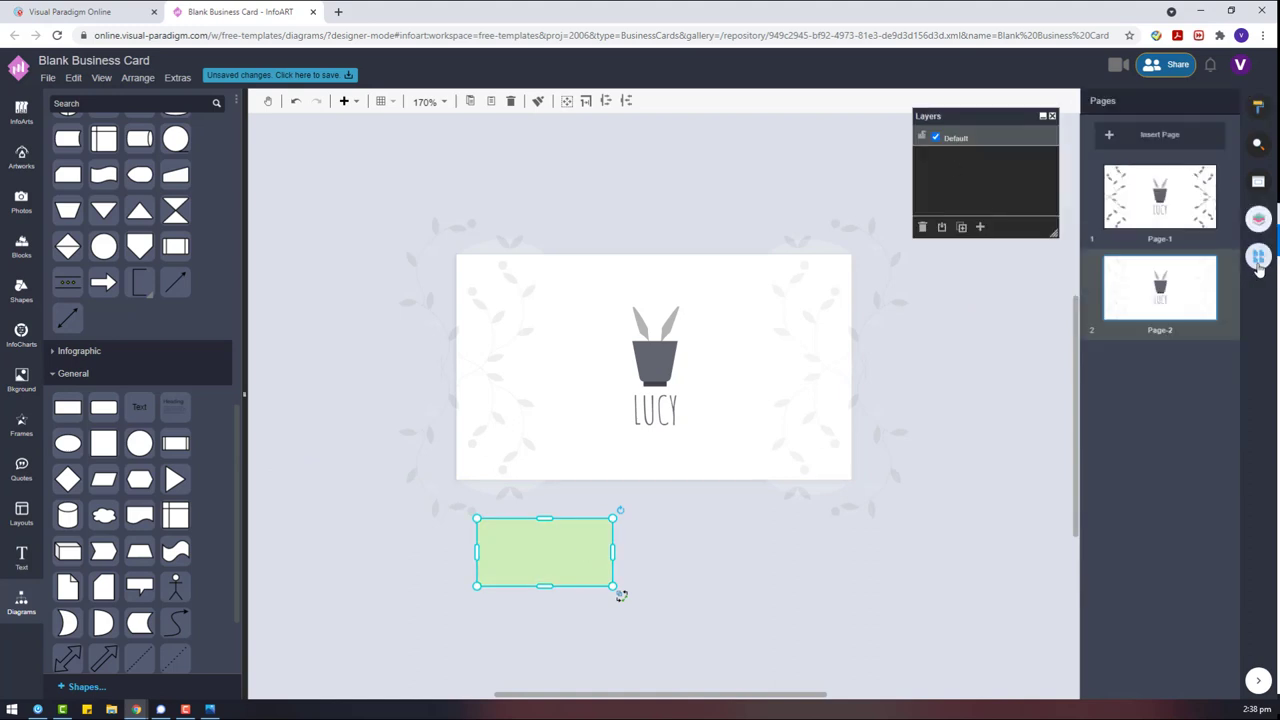
pyautogui.click(1192, 212)
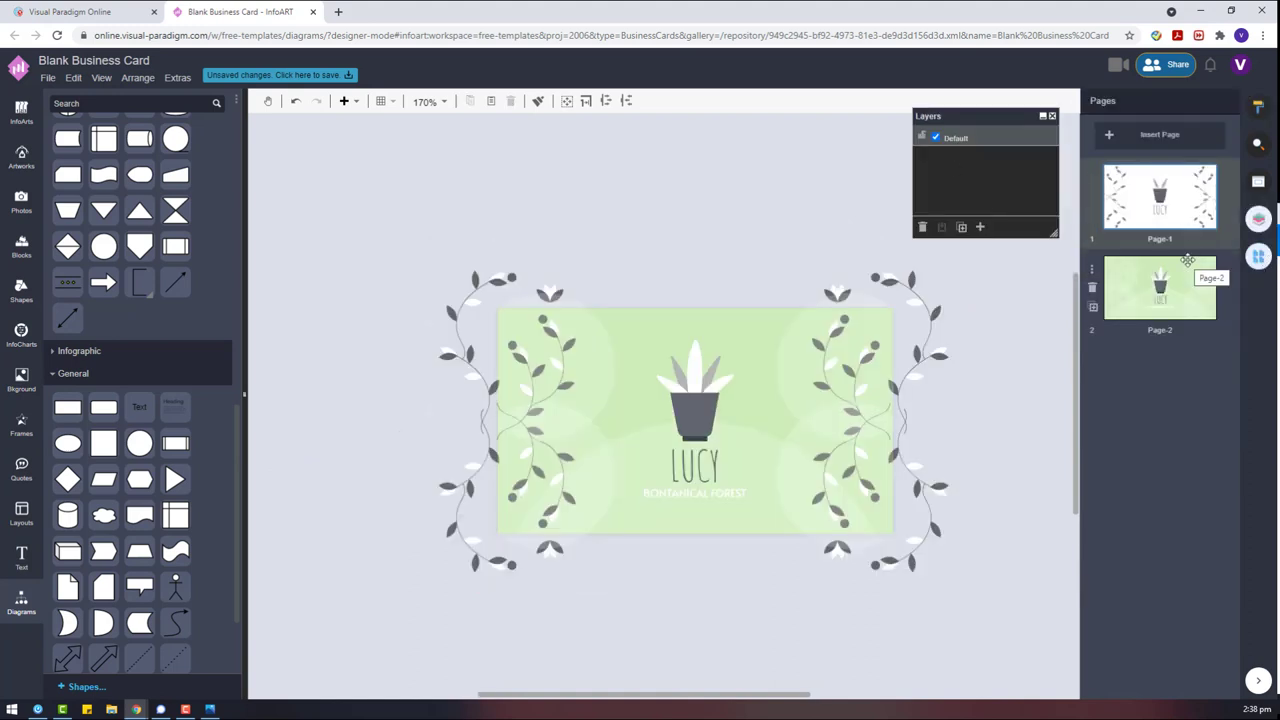
pyautogui.click(1189, 272)
pyautogui.moveTo(1171, 208)
pyautogui.mouseDown()
pyautogui.moveTo(1199, 332)
pyautogui.moveTo(1156, 200)
pyautogui.mouseUp()
pyautogui.click(1172, 280)
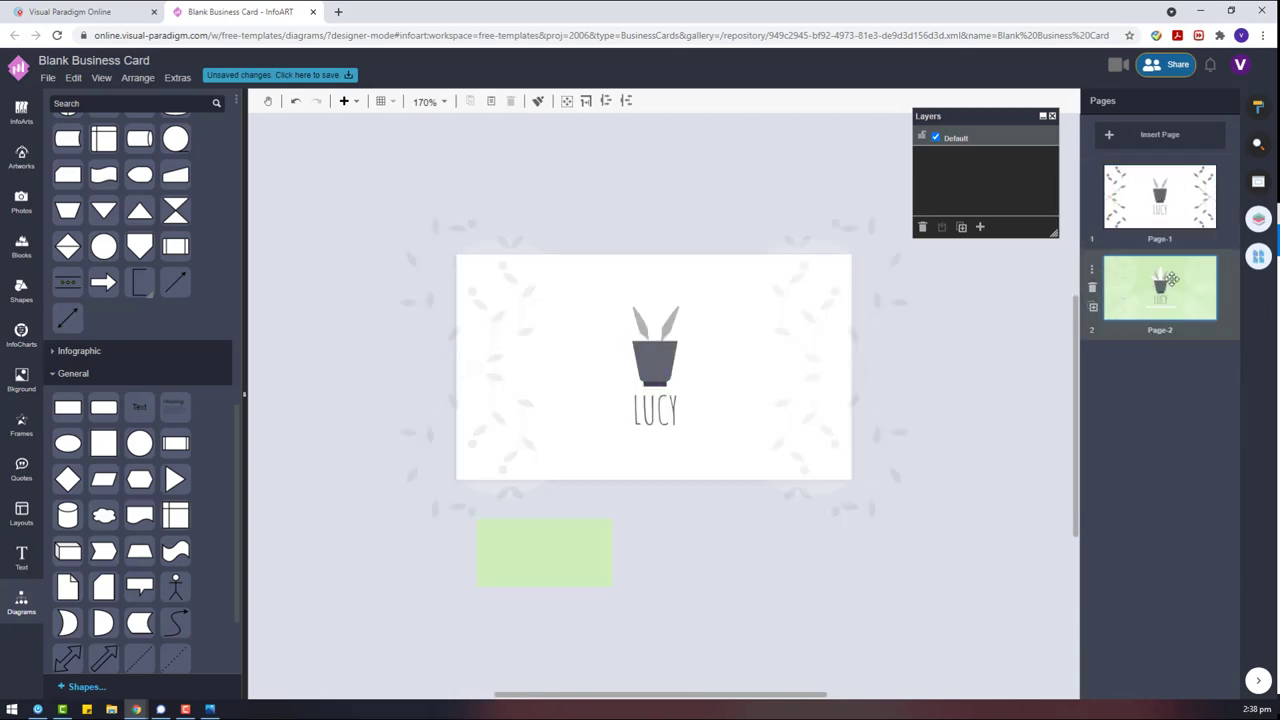
pyautogui.click(1172, 212)
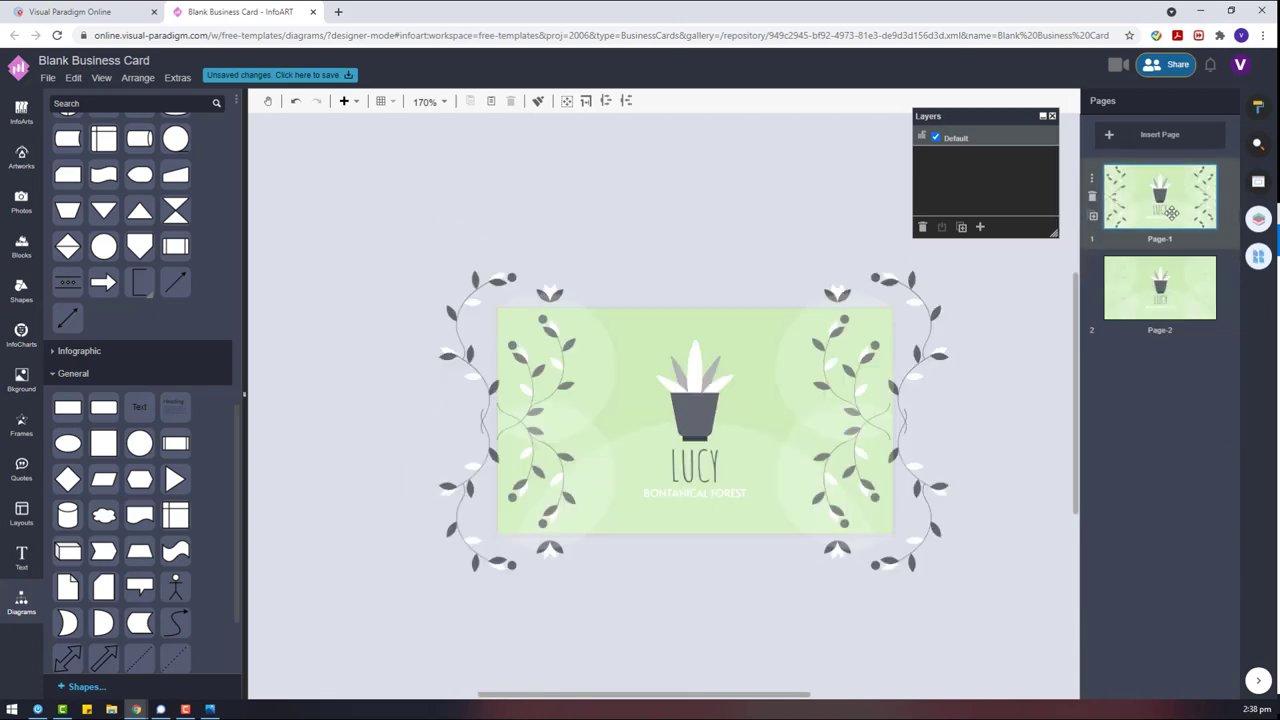
pyautogui.click(1162, 300)
pyautogui.click(1155, 207)
pyautogui.click(1172, 294)
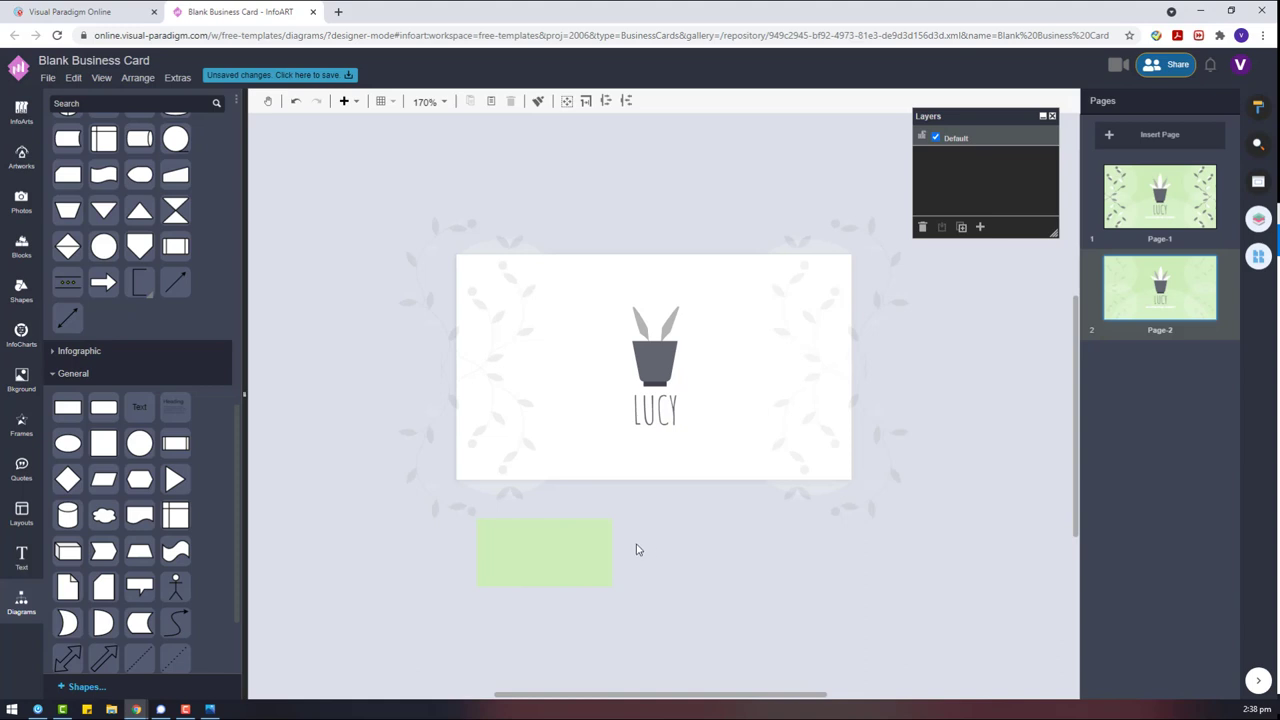
# Step: Move and resize the green rectangle into a narrow full-height strip along the card's left edge
pyautogui.click(592, 541)
pyautogui.moveTo(547, 519); pyautogui.dragTo(544, 366)
pyautogui.moveTo(565, 453); pyautogui.dragTo(543, 352)
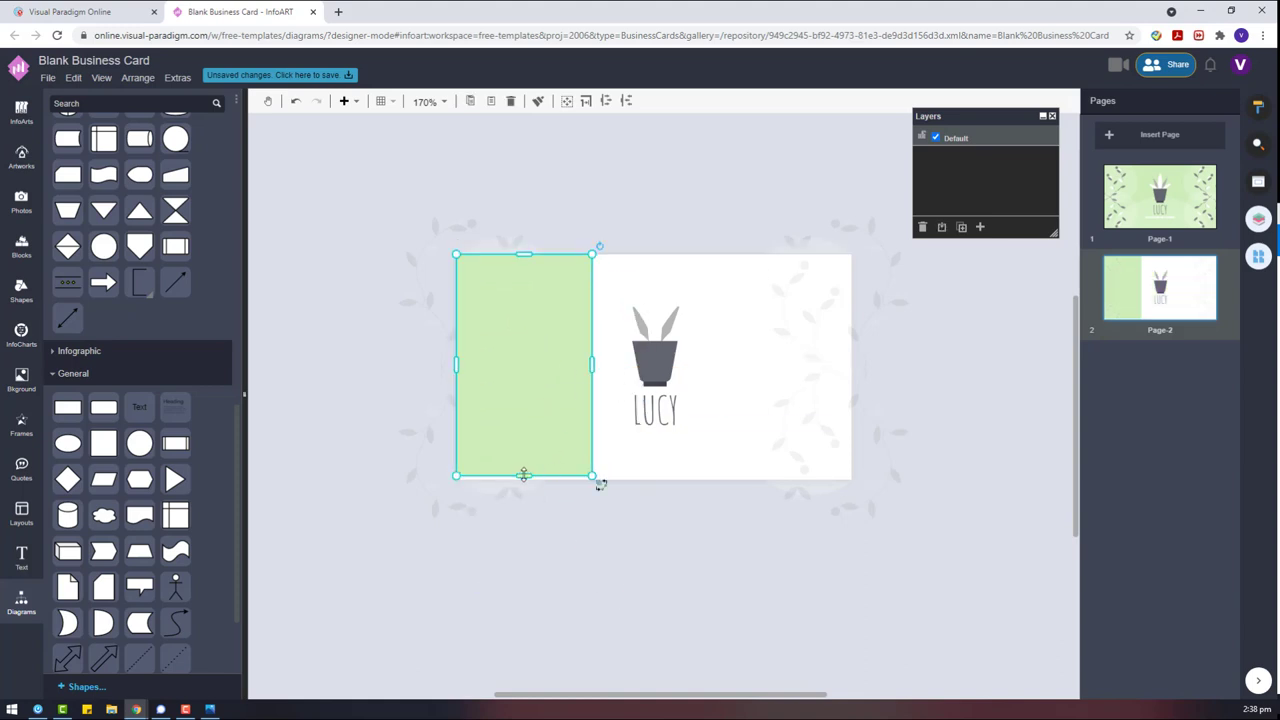
pyautogui.click(523, 476)
pyautogui.moveTo(592, 366); pyautogui.dragTo(474, 399)
# Step: Place a copy of the narrow green strip below the card
pyautogui.hotkey('ctrl', 'v')
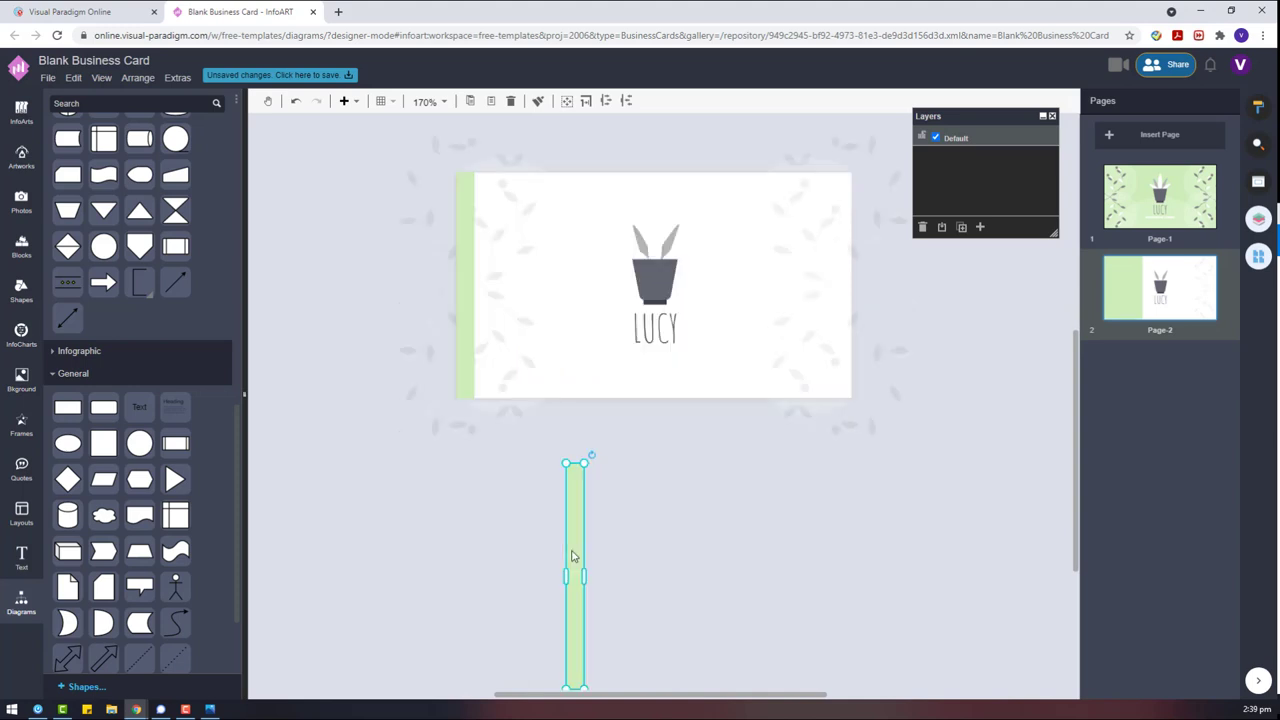
# Step: Change the font color of the BONTANICAL FOREST tagline beneath LUCY to gray
pyautogui.click(667, 343)
pyautogui.click(665, 358)
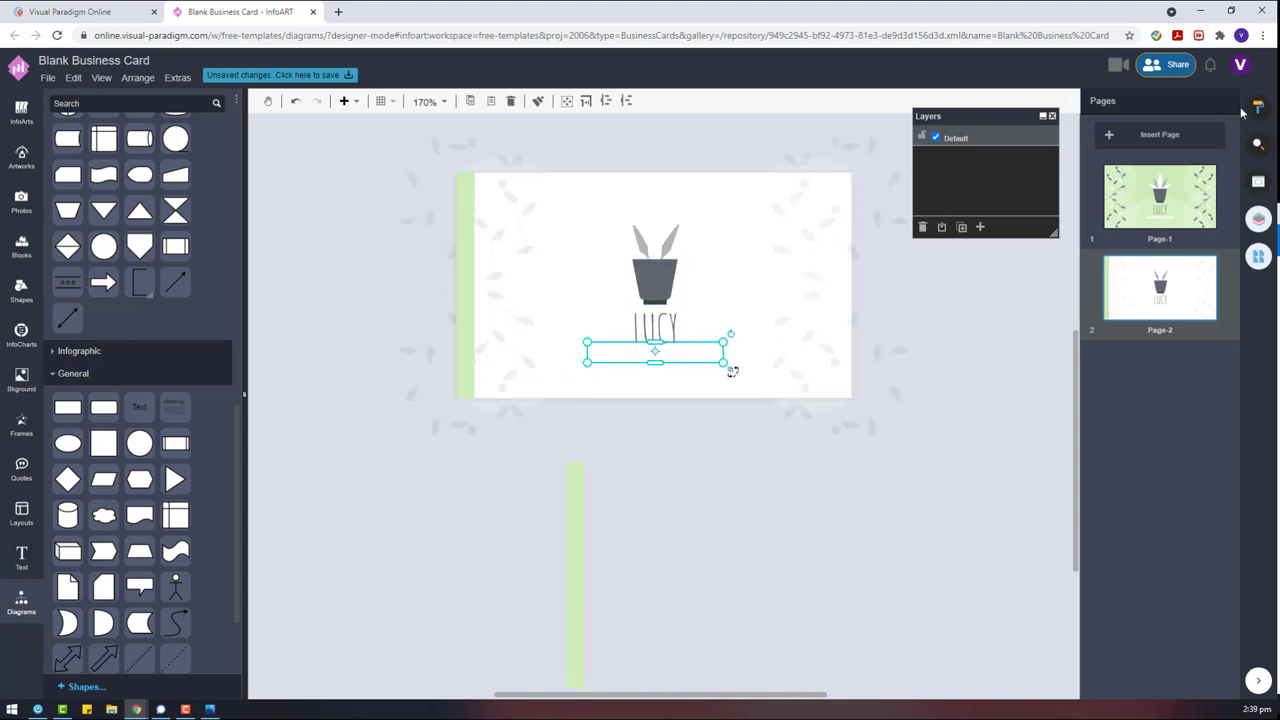
pyautogui.click(1256, 105)
pyautogui.click(1160, 101)
pyautogui.click(1220, 251)
pyautogui.click(1158, 280)
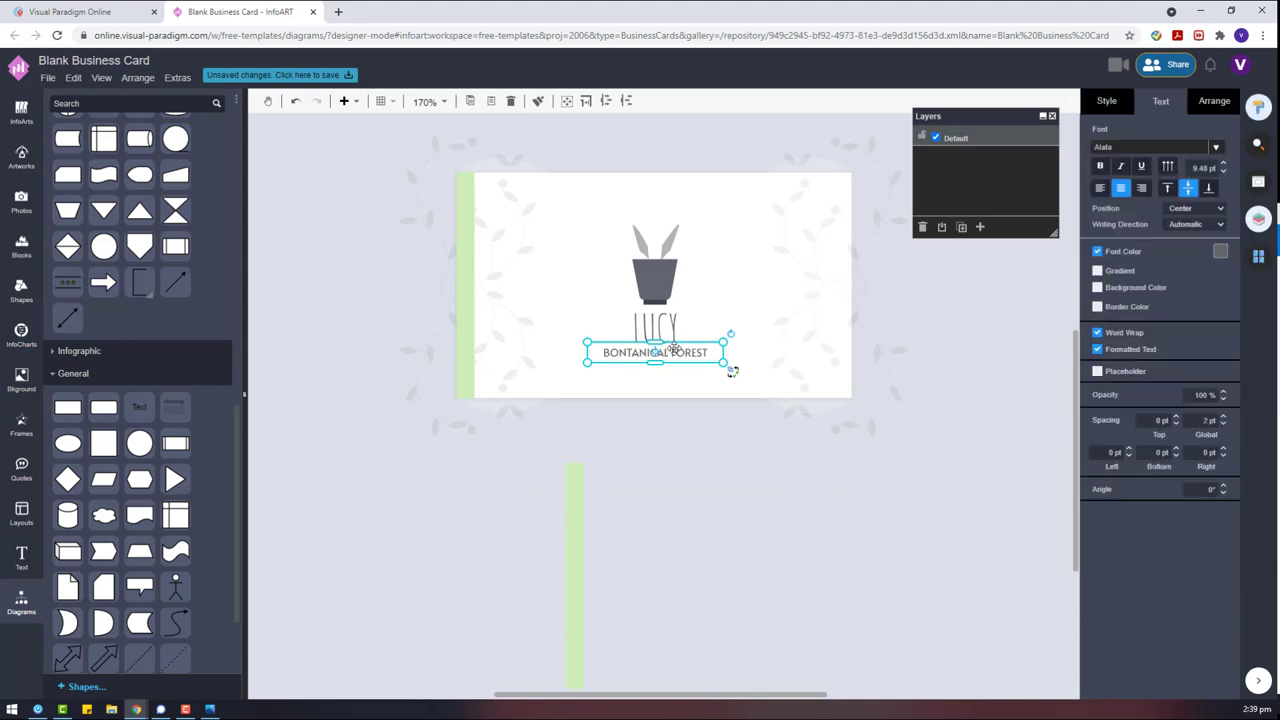
# Step: Group the plant logo, LUCY text and tagline, then scale the group down and place it beside the card's left green strip
pyautogui.keyDown('shift'); pyautogui.click(652, 322); pyautogui.keyUp('shift')
pyautogui.keyDown('shift'); pyautogui.click(676, 260); pyautogui.keyUp('shift')
pyautogui.moveTo(732, 371); pyautogui.dragTo(653, 344)
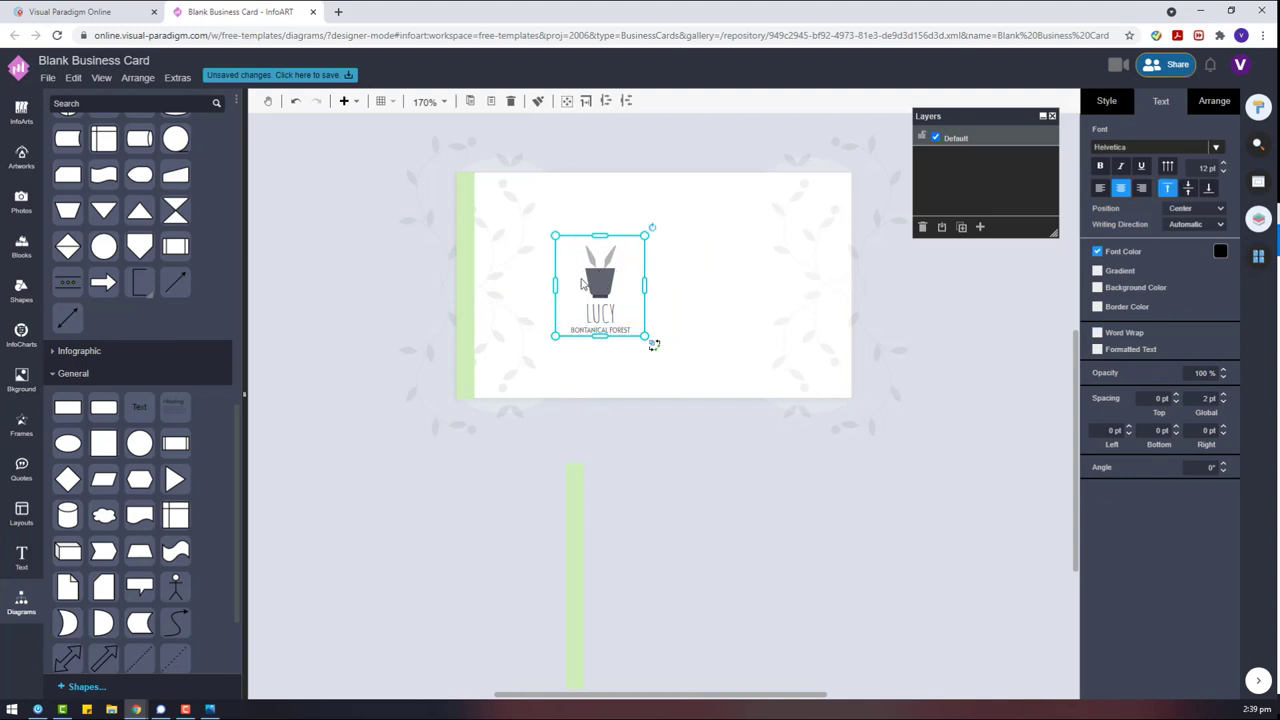
pyautogui.moveTo(603, 283); pyautogui.dragTo(521, 270)
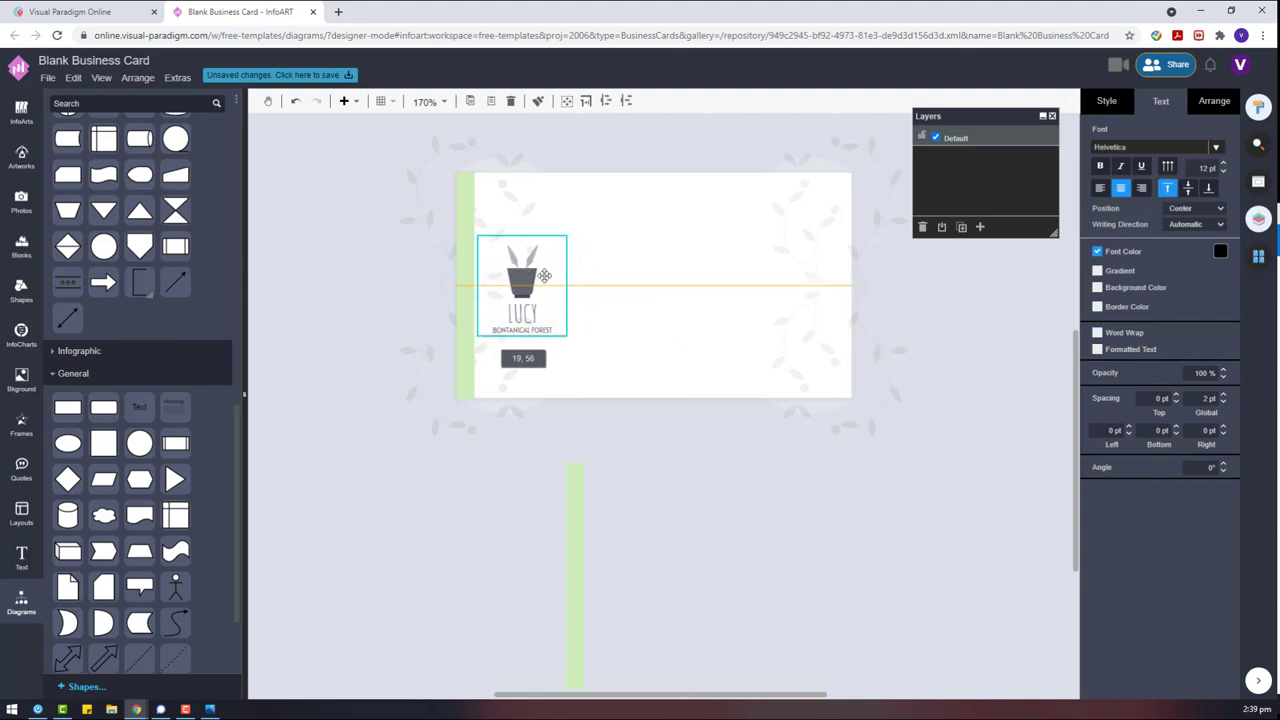
pyautogui.click(574, 556)
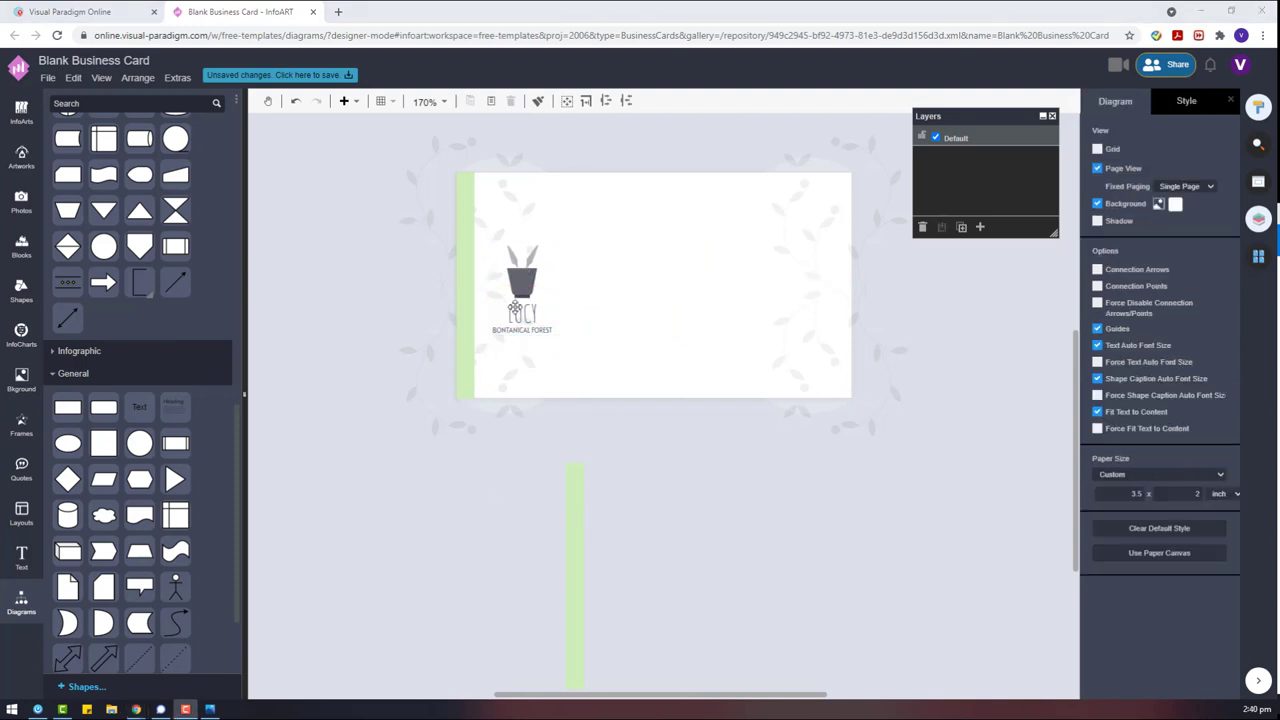
pyautogui.click(514, 310)
pyautogui.moveTo(567, 235); pyautogui.dragTo(575, 226)
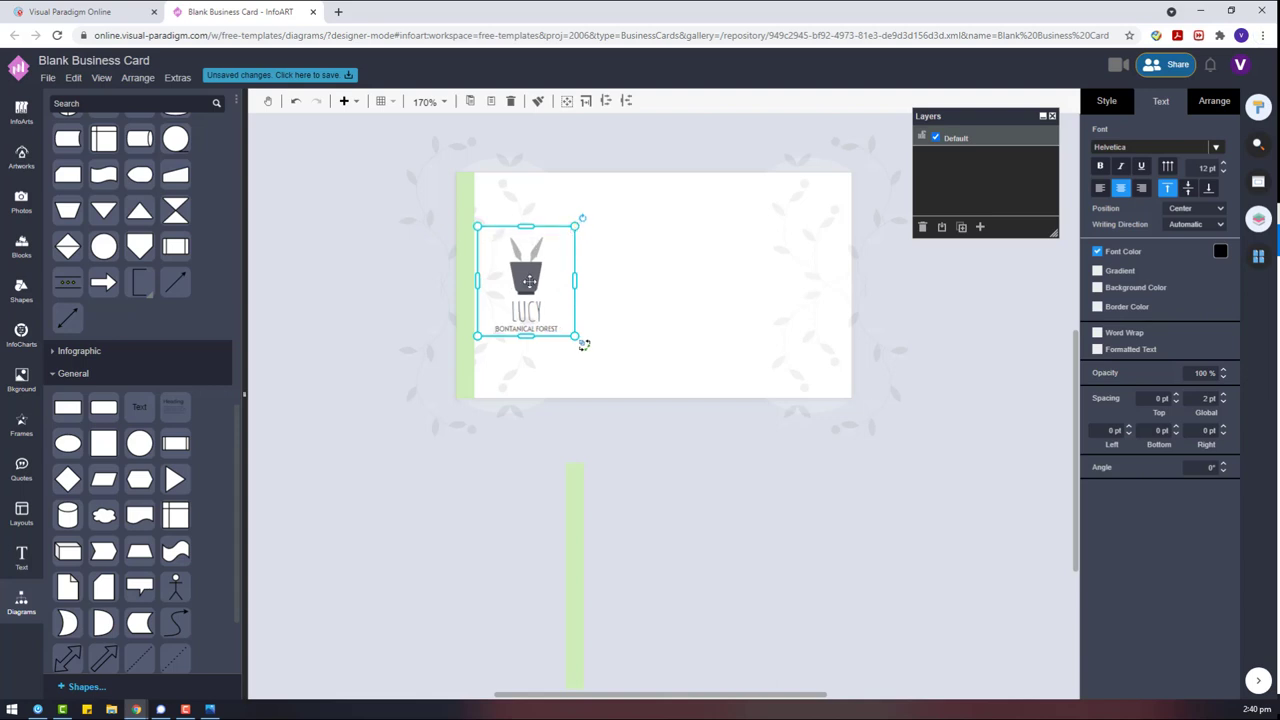
# Step: Recolor the plant logo's white leaves light green
pyautogui.click(514, 286)
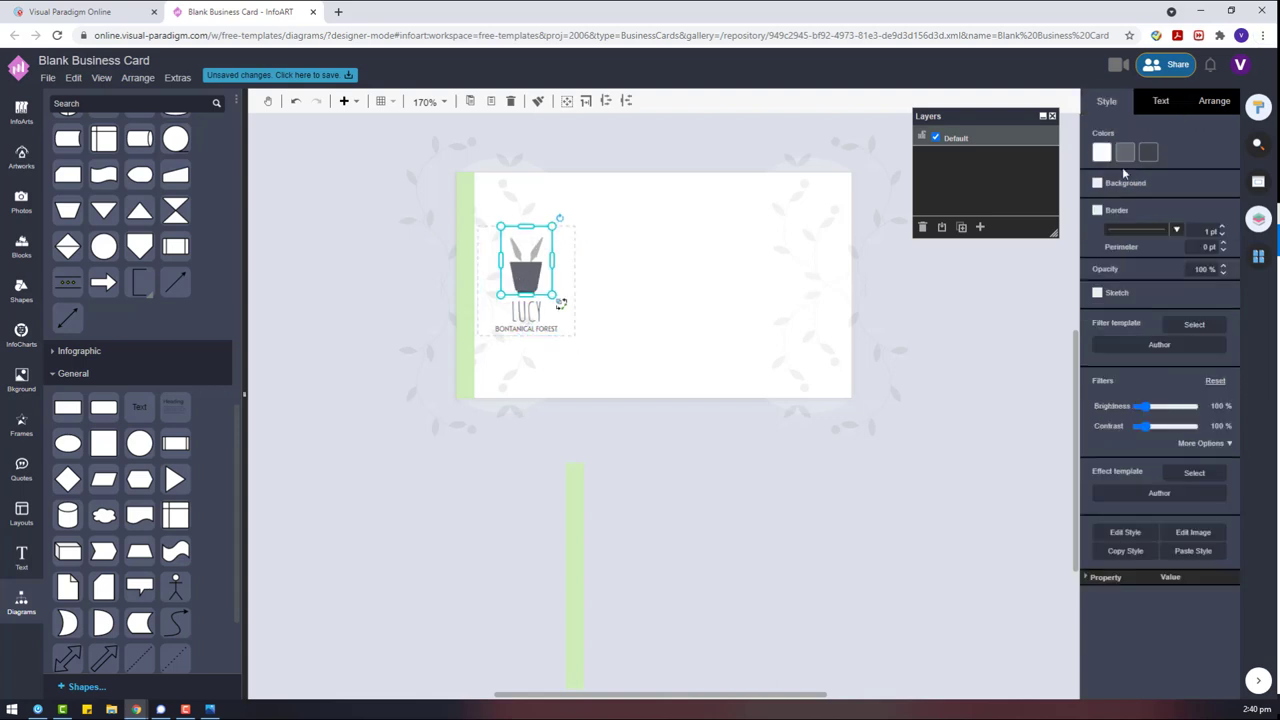
pyautogui.click(809, 477)
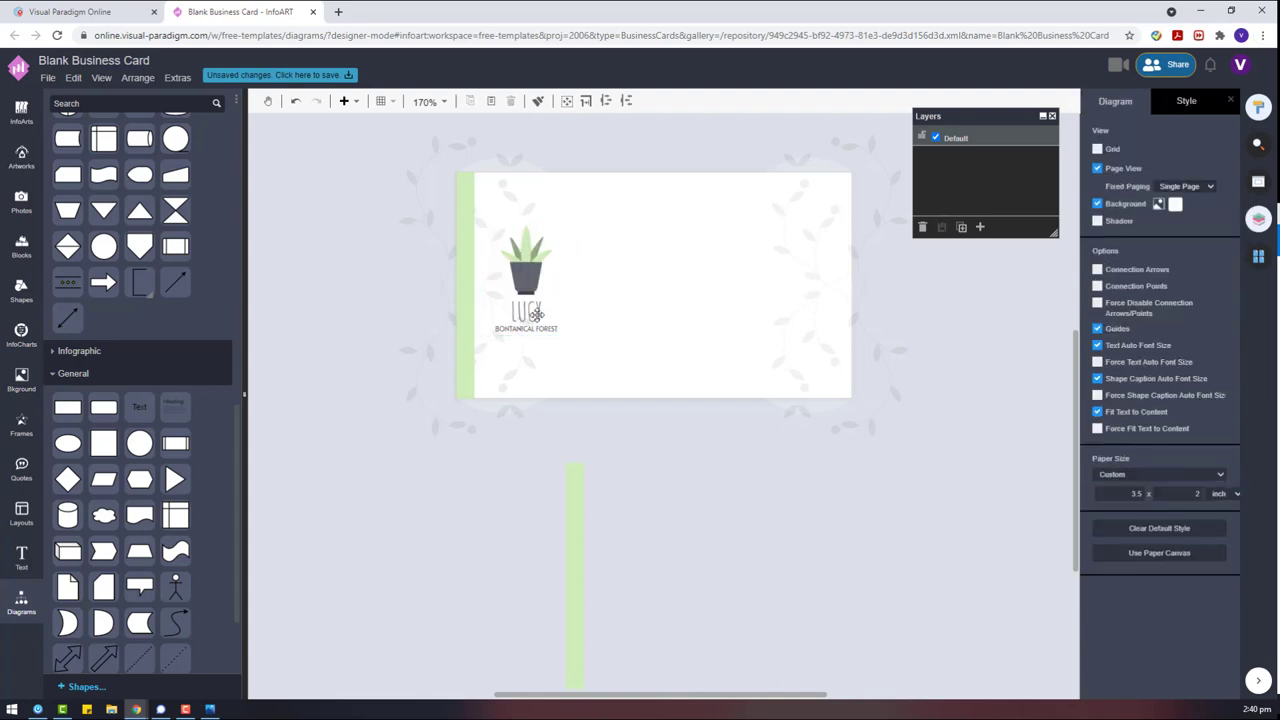
pyautogui.click(537, 314)
# Step: Move the copied green strip onto the card and shrink it into a thin vertical divider beside the logo
pyautogui.moveTo(571, 520); pyautogui.dragTo(716, 303)
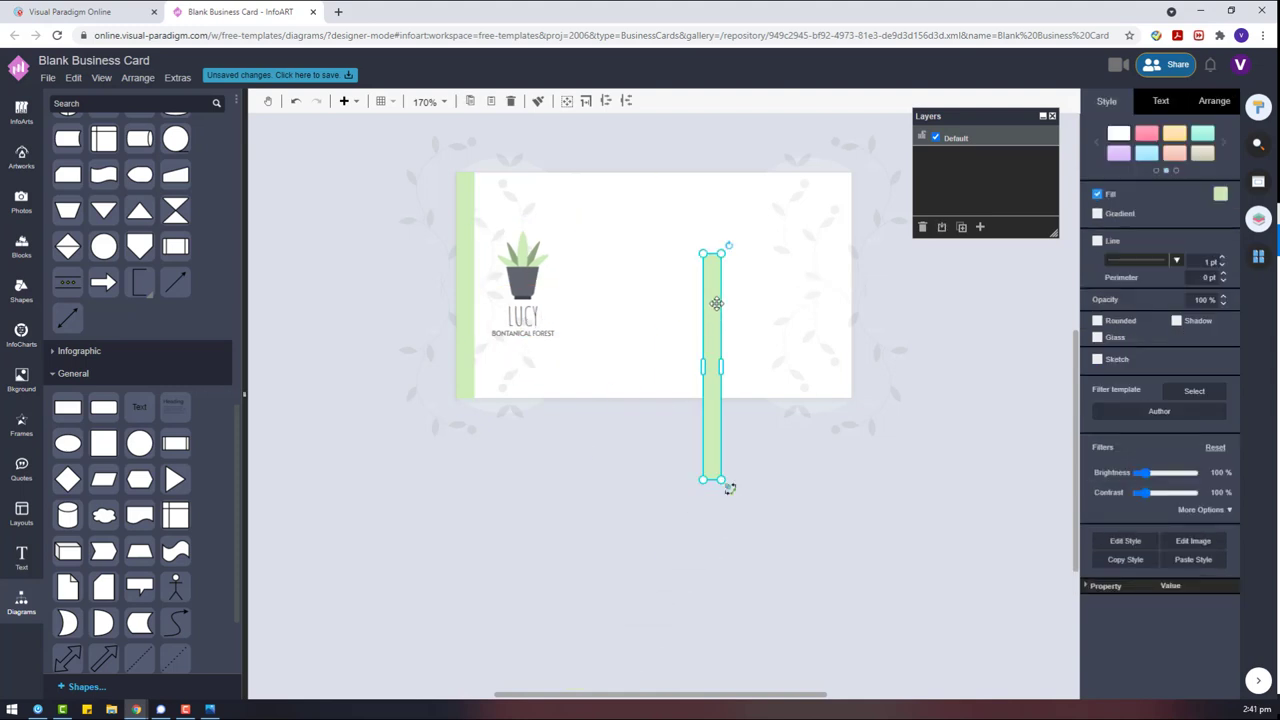
pyautogui.moveTo(720, 253); pyautogui.dragTo(644, 279)
pyautogui.hotkey('ctrl', 'z')
pyautogui.click(709, 449)
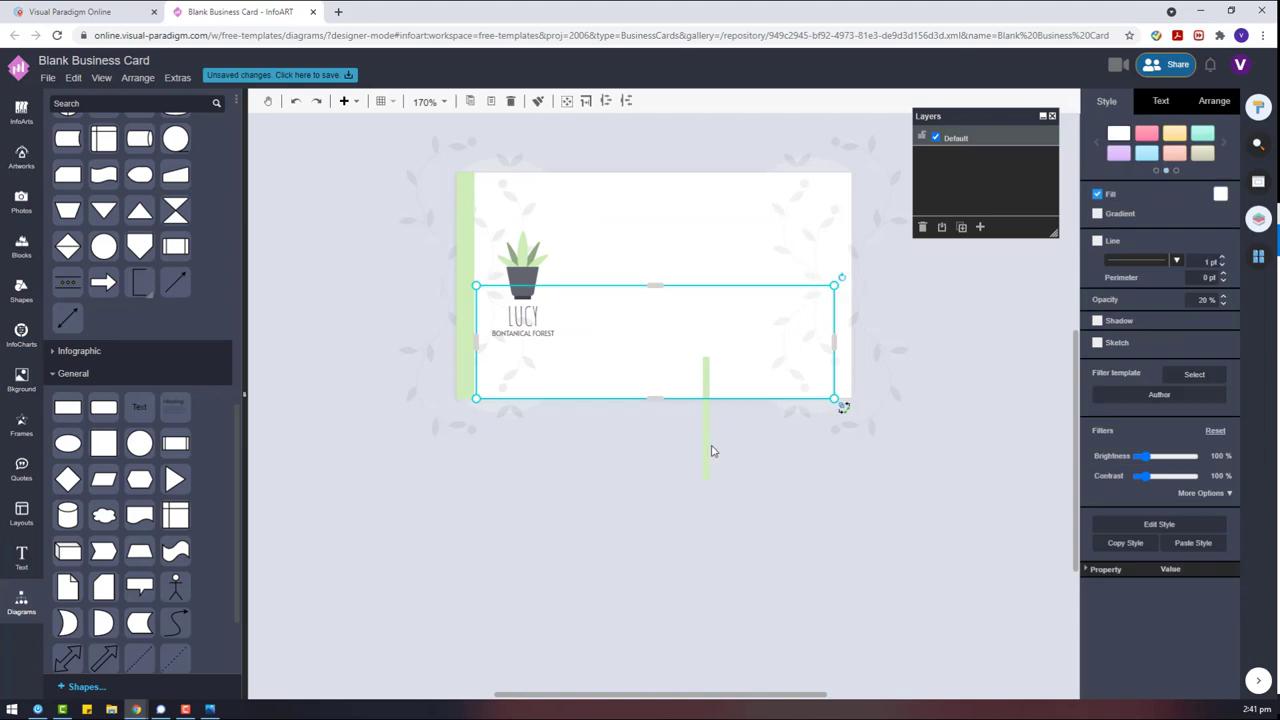
pyautogui.moveTo(709, 449); pyautogui.dragTo(584, 316)
pyautogui.moveTo(533, 287); pyautogui.dragTo(536, 287)
pyautogui.click(588, 469)
pyautogui.click(582, 276)
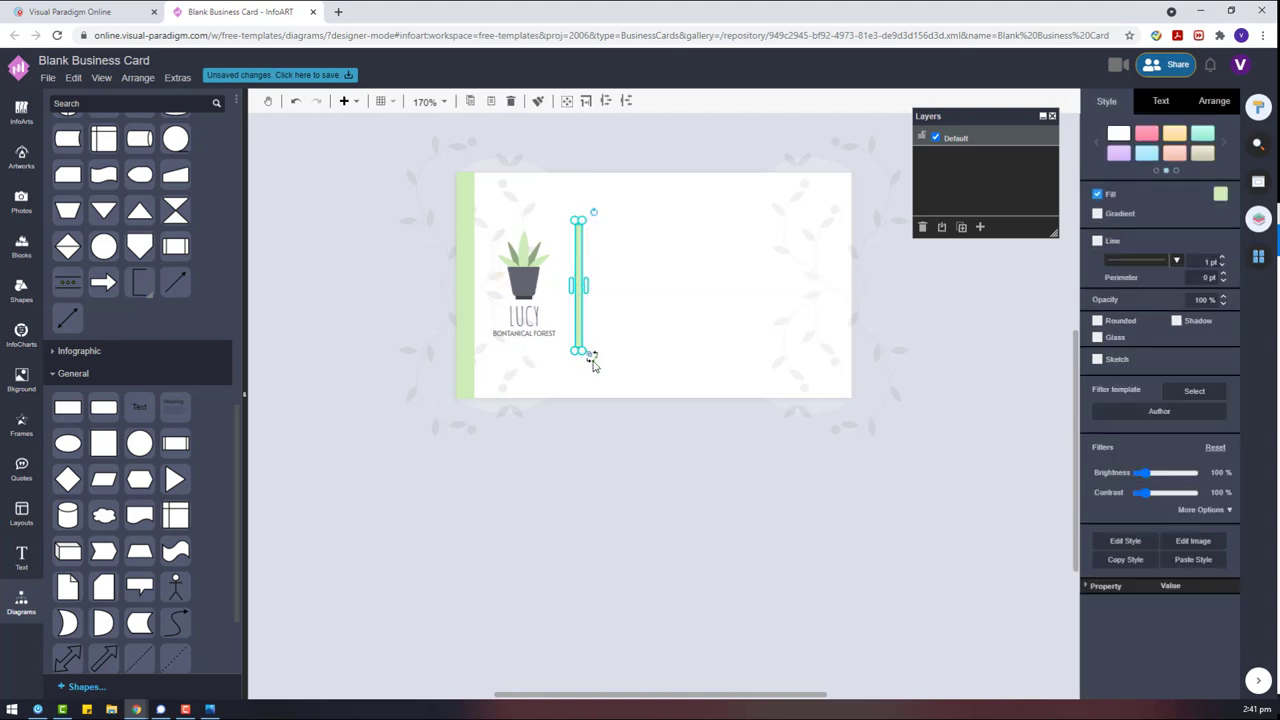
# Step: Duplicate the green divider as a short horizontal bar in the card's upper area, past the vertical divider
pyautogui.click(593, 359)
pyautogui.moveTo(599, 430); pyautogui.dragTo(688, 431)
pyautogui.moveTo(636, 369); pyautogui.dragTo(688, 249)
# Step: Add a text box below the card, widen it and enter the cardholder's full name
pyautogui.click(641, 540)
pyautogui.doubleClick(641, 540)
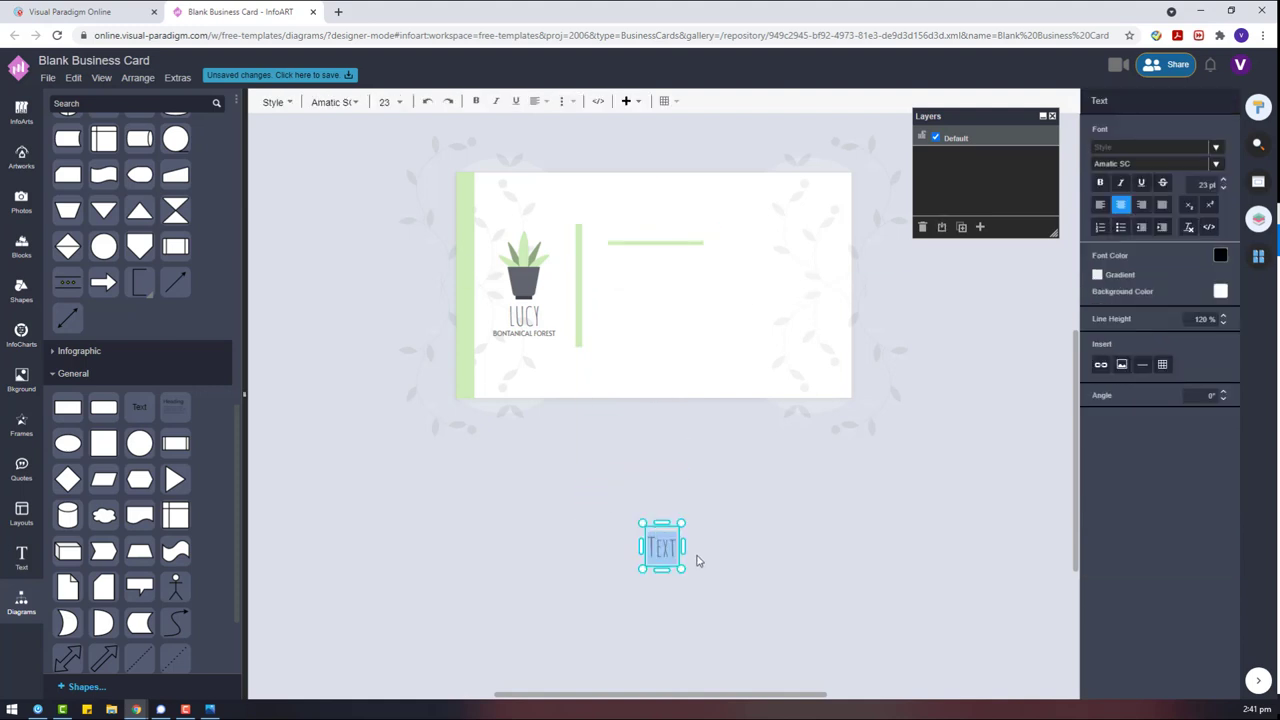
pyautogui.moveTo(684, 546); pyautogui.dragTo(773, 547)
pyautogui.doubleClick(737, 557)
pyautogui.write('SARAH SMITH')
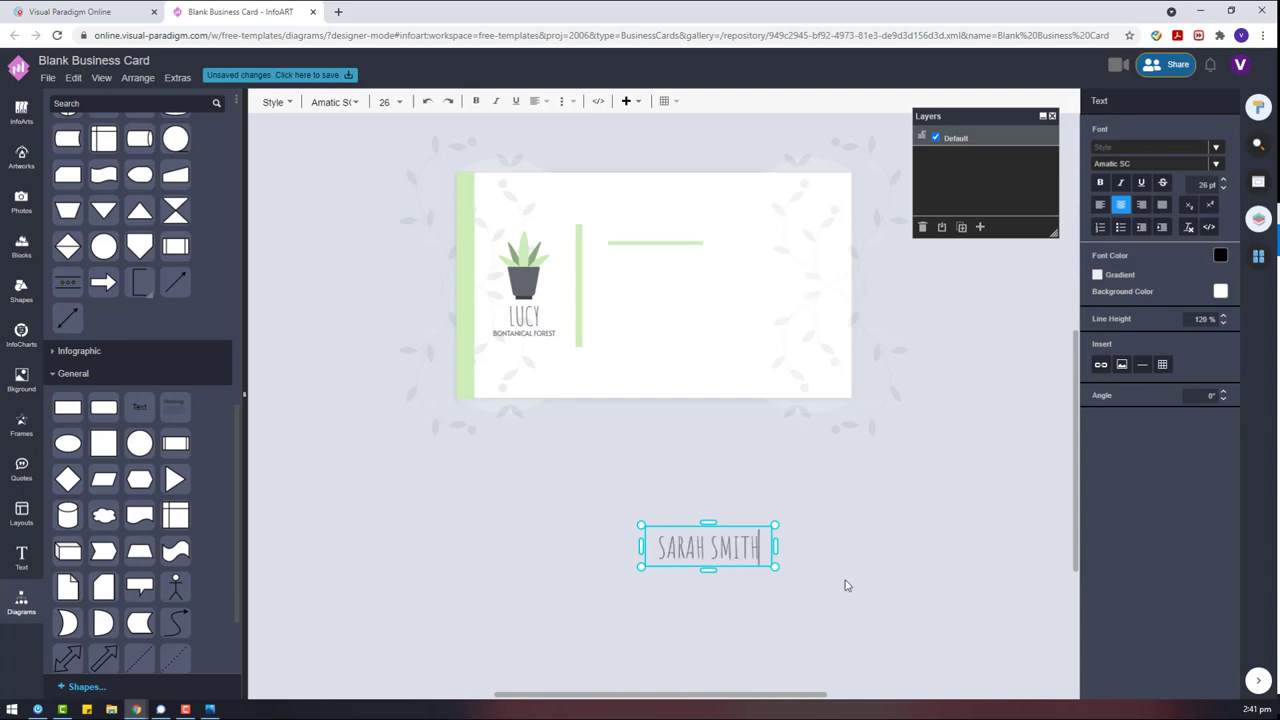
# Step: Move the name above the horizontal green bar, left-align its text and line the bar up with the name
pyautogui.moveTo(720, 550); pyautogui.dragTo(673, 221)
pyautogui.click(1153, 108)
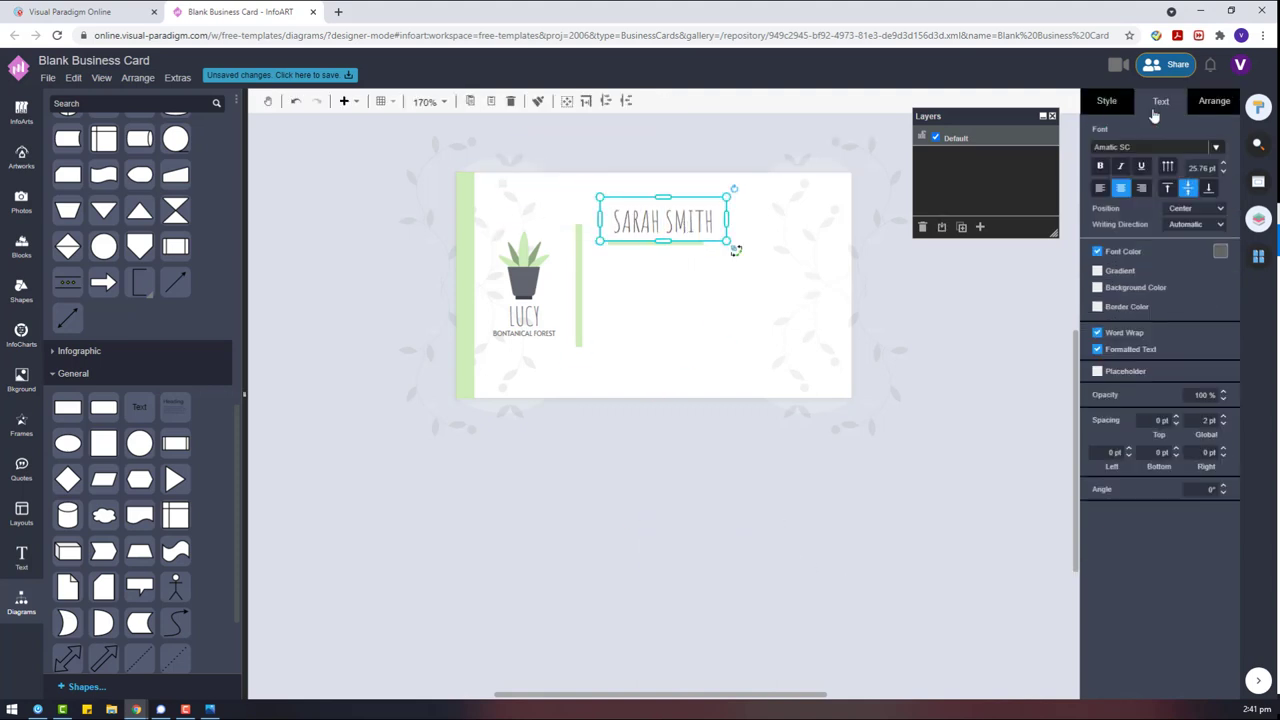
pyautogui.click(1100, 188)
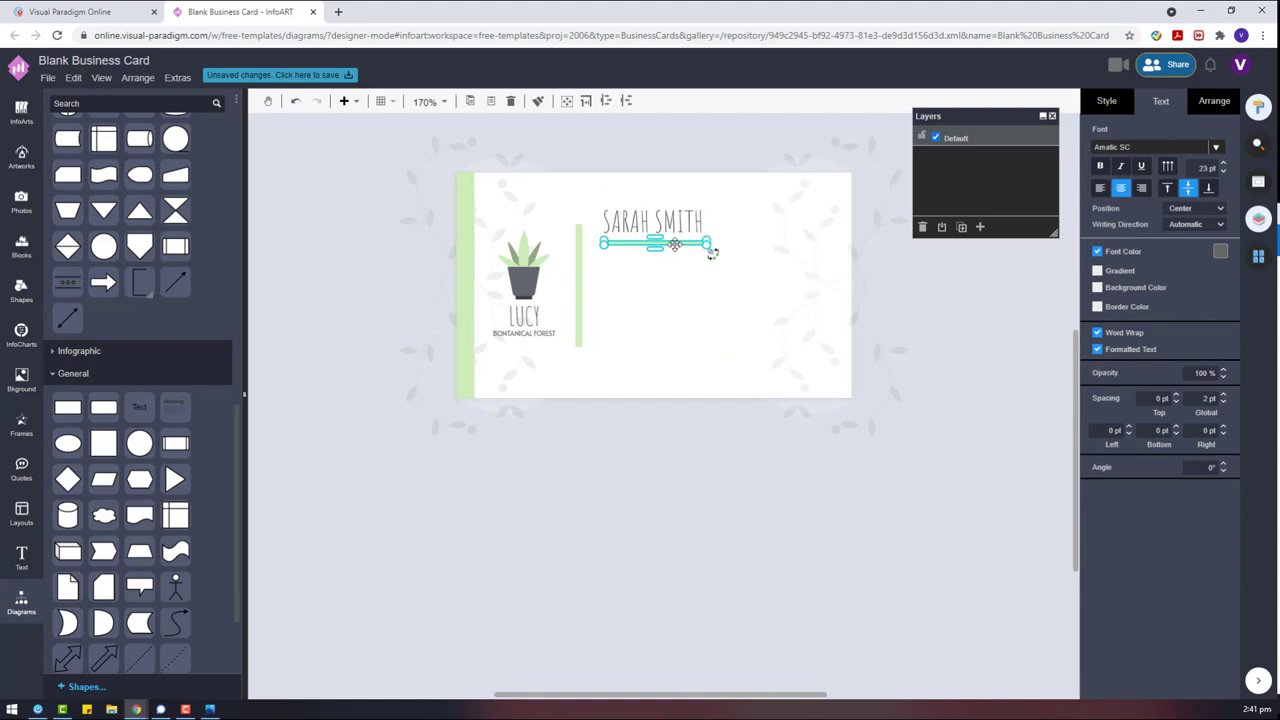
pyautogui.click(763, 523)
pyautogui.click(654, 213)
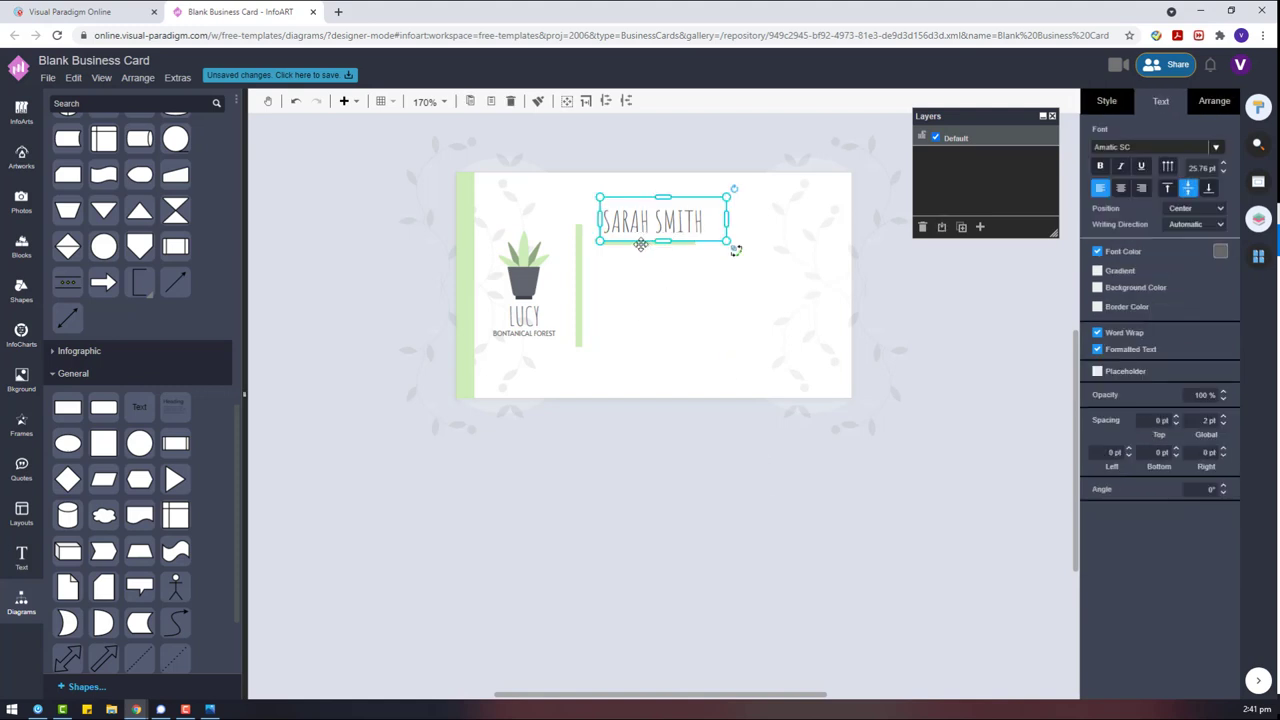
pyautogui.click(594, 565)
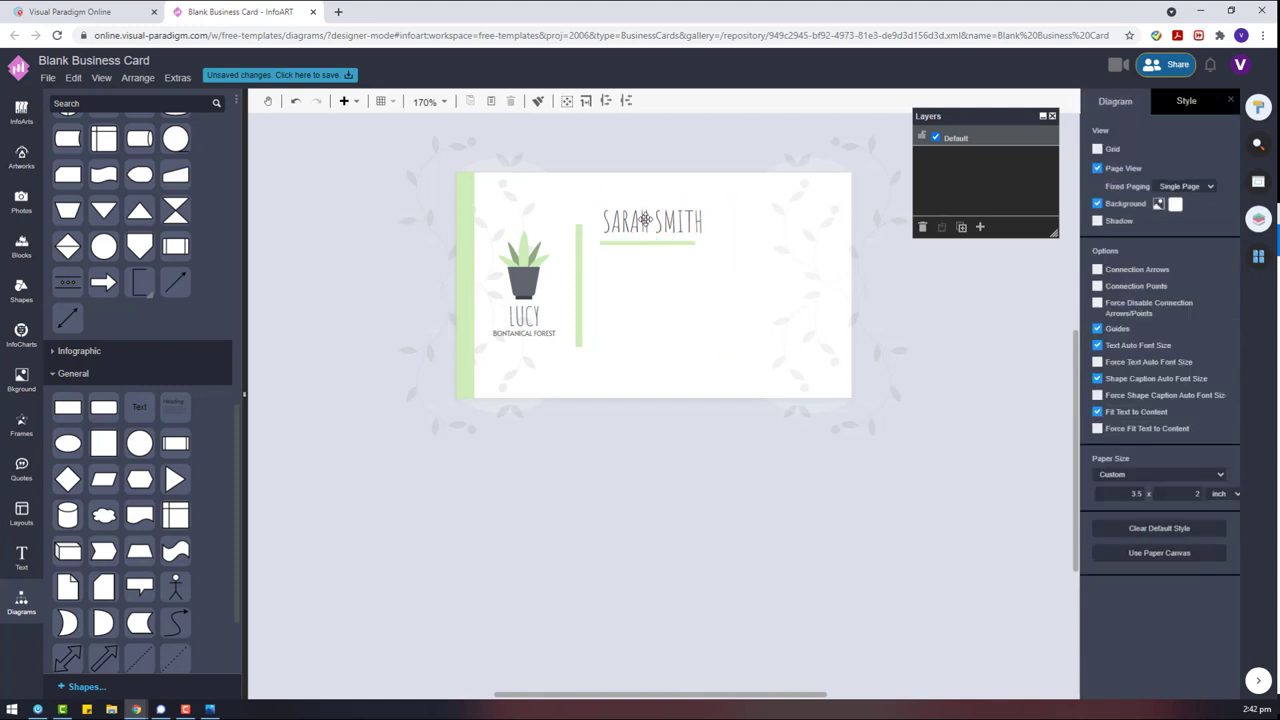
# Step: Duplicate the name text below the card and replace the copy's wording with the job title STORE MANAGER
pyautogui.click(646, 223)
pyautogui.moveTo(660, 237); pyautogui.dragTo(650, 477)
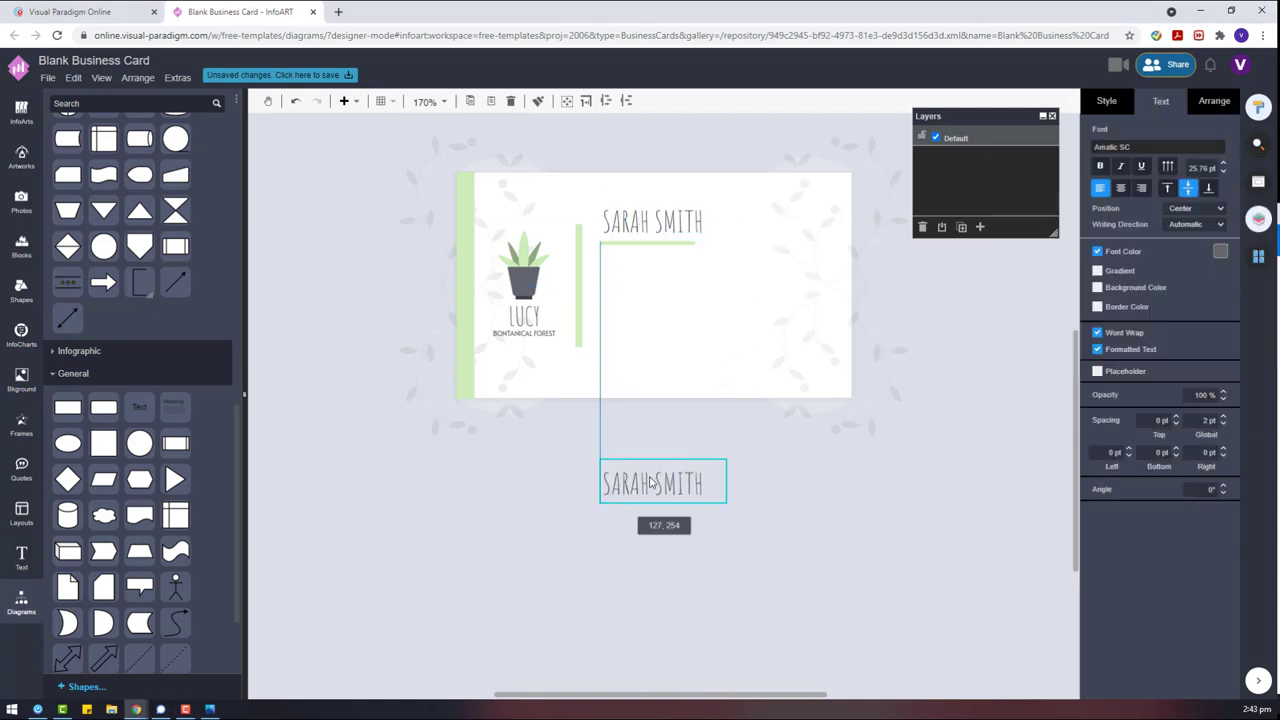
pyautogui.doubleClick(650, 477)
pyautogui.write('MANAGER')
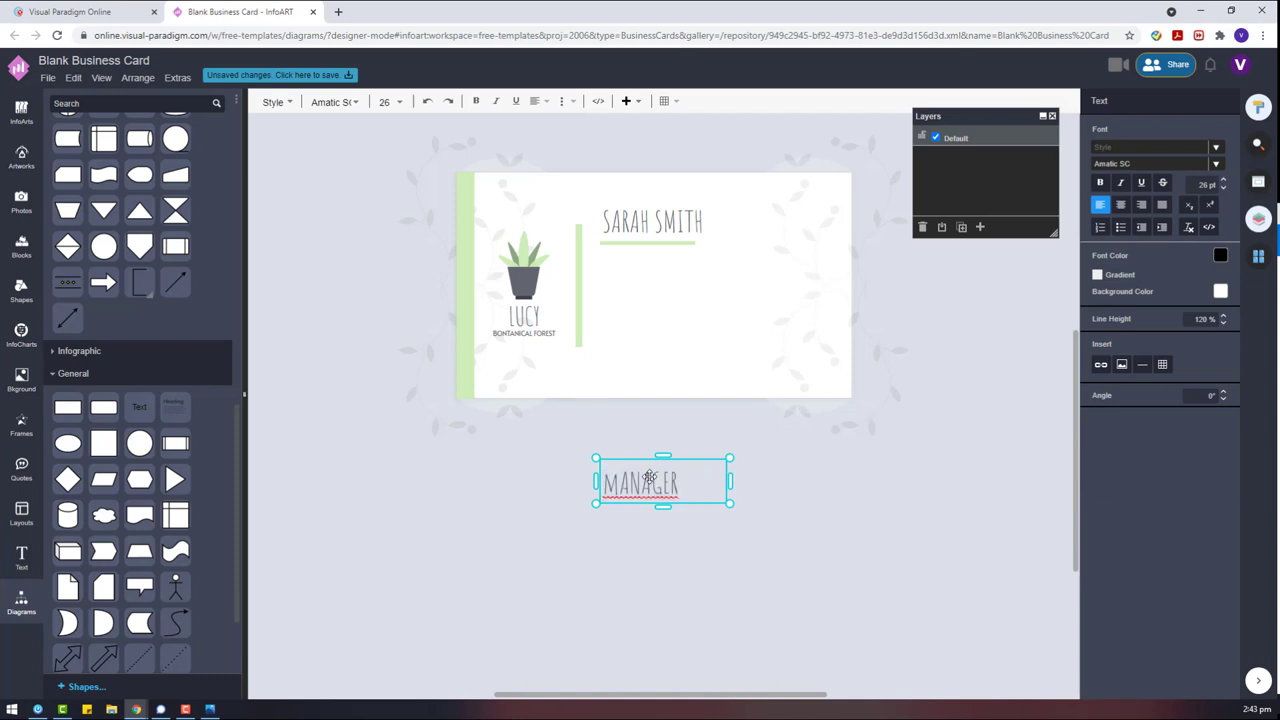
pyautogui.press('Home')
pyautogui.write('STORE')
pyautogui.press('Escape')
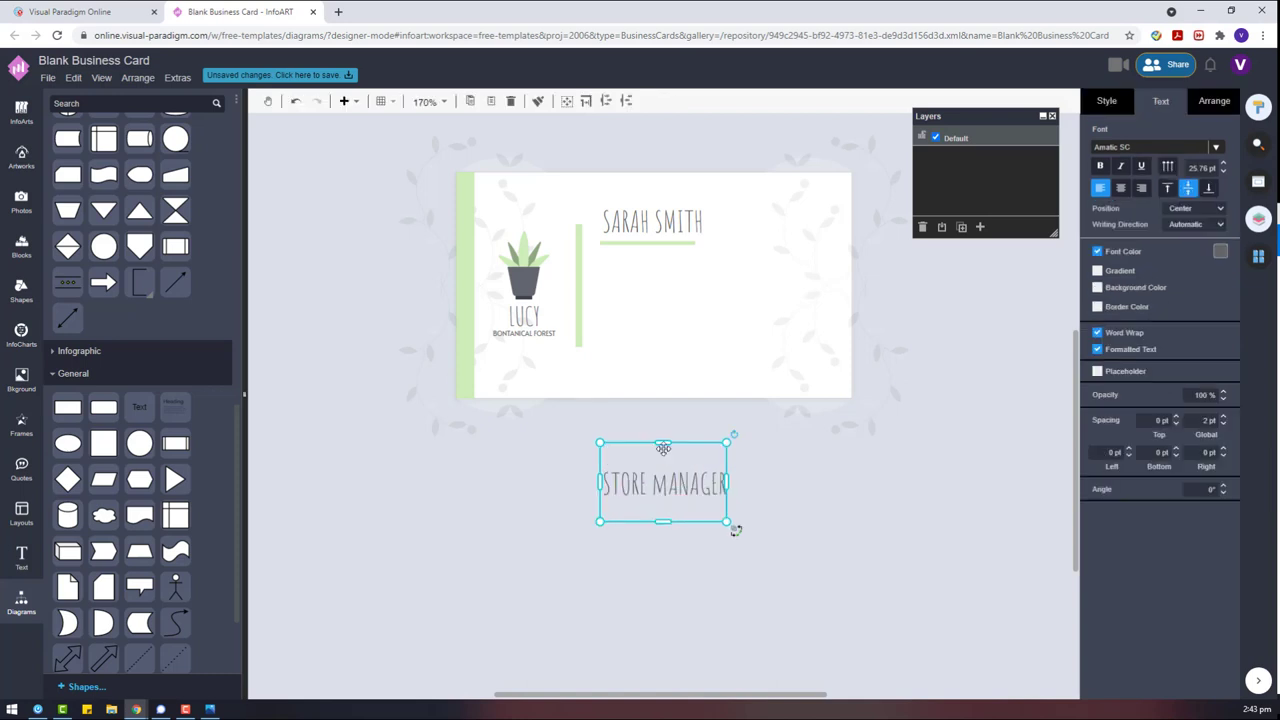
# Step: Set the job title's font to Abel and capitalize the first letter of MANAGER
pyautogui.click(1130, 147)
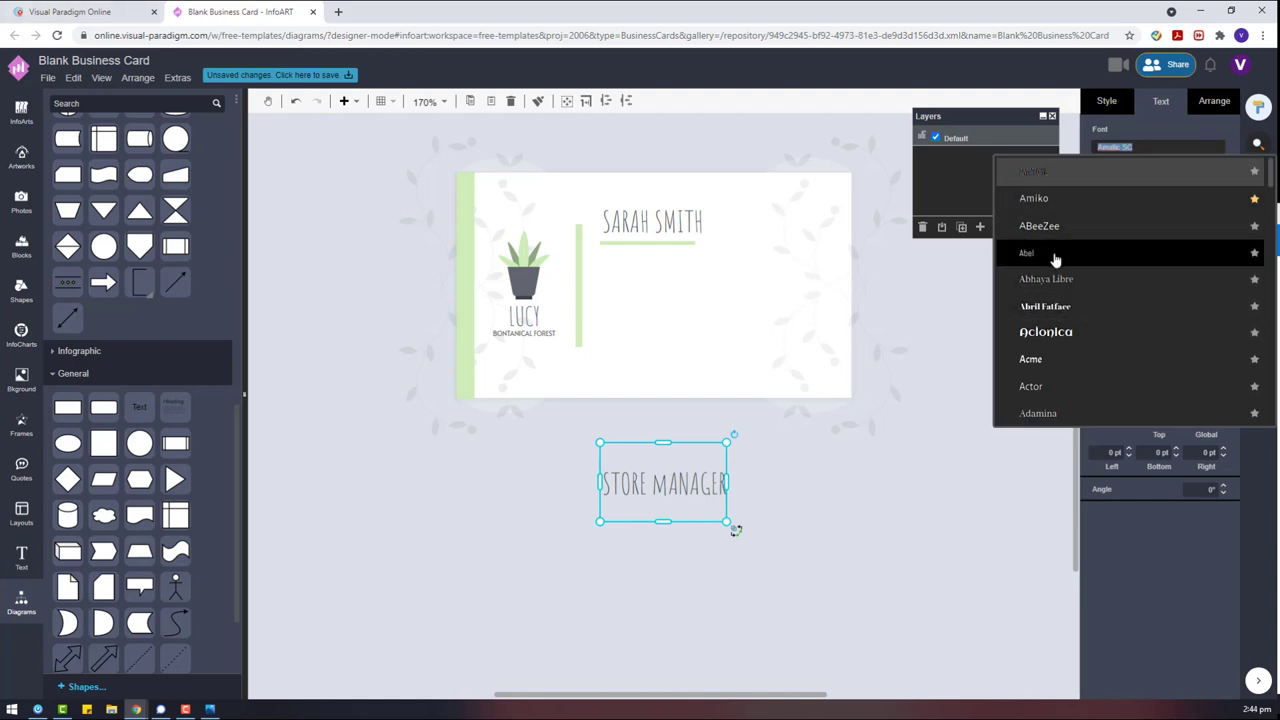
pyautogui.click(1055, 255)
pyautogui.doubleClick(623, 511)
pyautogui.doubleClick(619, 508)
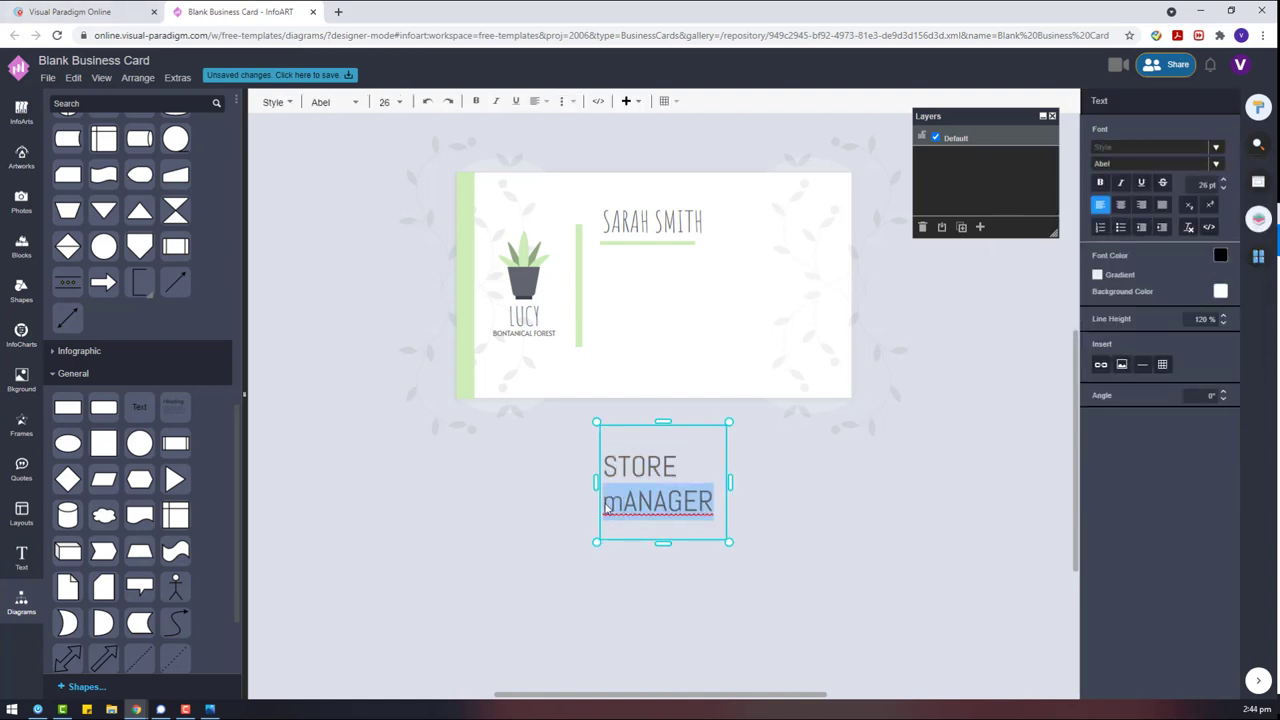
pyautogui.click(606, 507)
pyautogui.moveTo(605, 507); pyautogui.dragTo(618, 508)
pyautogui.write('M')
pyautogui.click(807, 543)
# Step: Shrink STORE MANAGER to a single line of about 9.3 pt below the card and raise the name slightly above the green bar
pyautogui.click(626, 467)
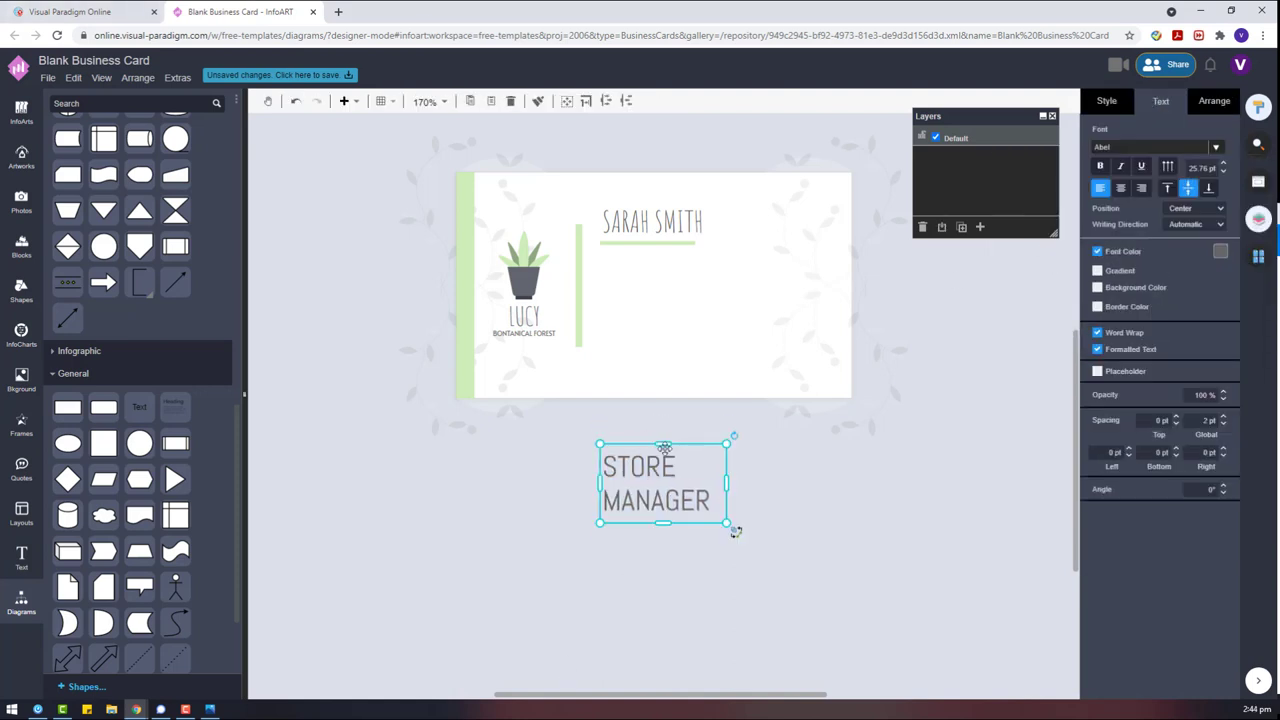
pyautogui.moveTo(664, 444); pyautogui.dragTo(675, 268)
pyautogui.moveTo(683, 403); pyautogui.dragTo(698, 521)
pyautogui.moveTo(640, 240); pyautogui.dragTo(643, 229)
# Step: Change the STORE MANAGER text's font to Archivo Black
pyautogui.click(668, 517)
pyautogui.click(1123, 148)
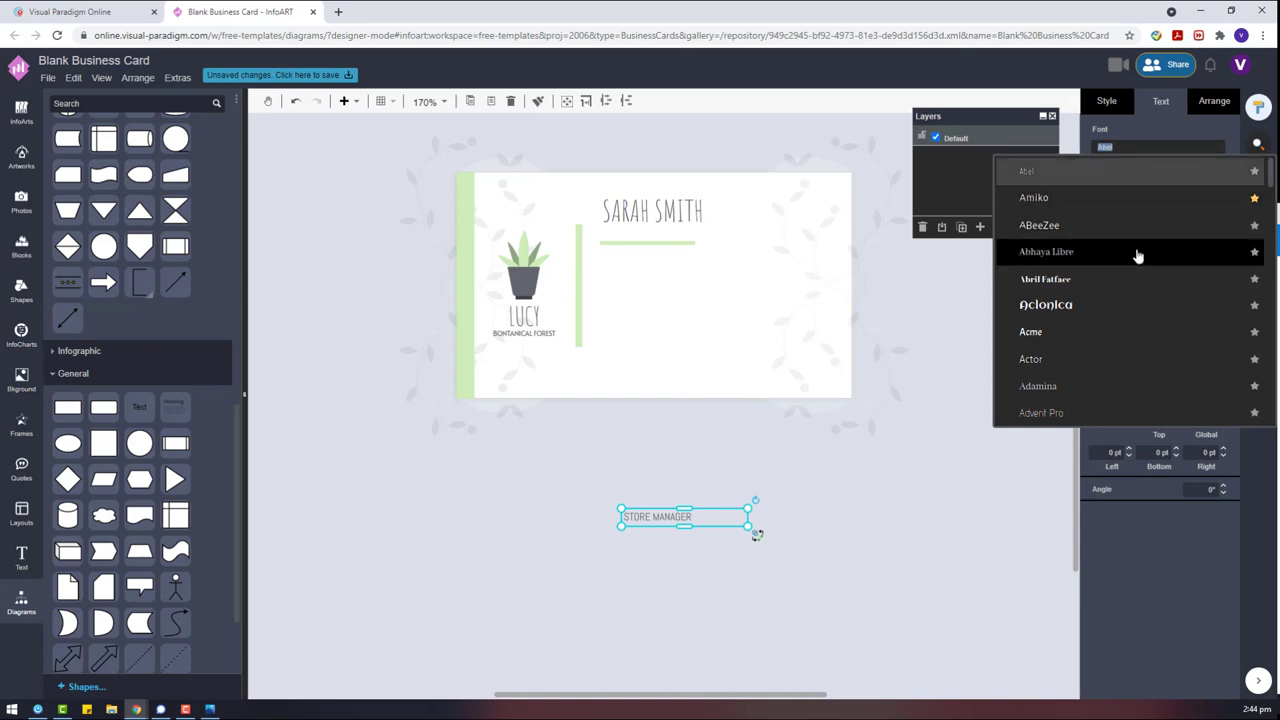
pyautogui.scroll(-6, 1138, 257)
pyautogui.scroll(-10, 1137, 258)
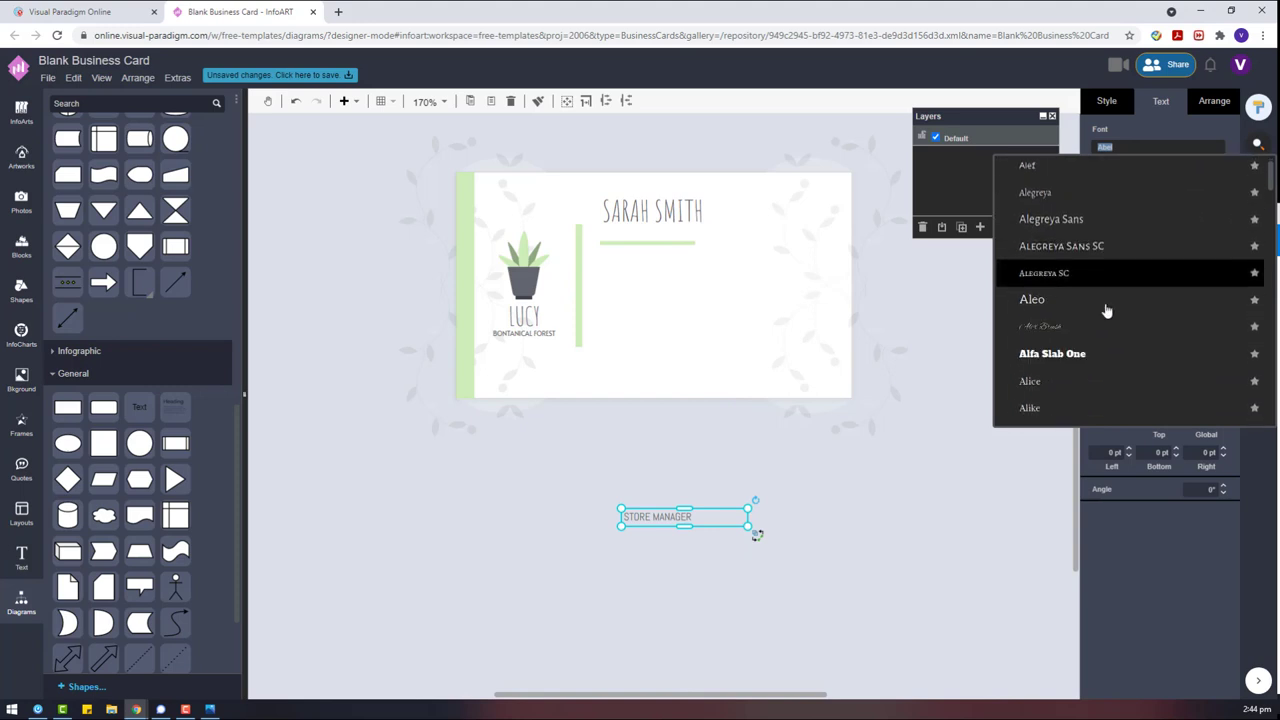
pyautogui.scroll(-3, 1084, 330)
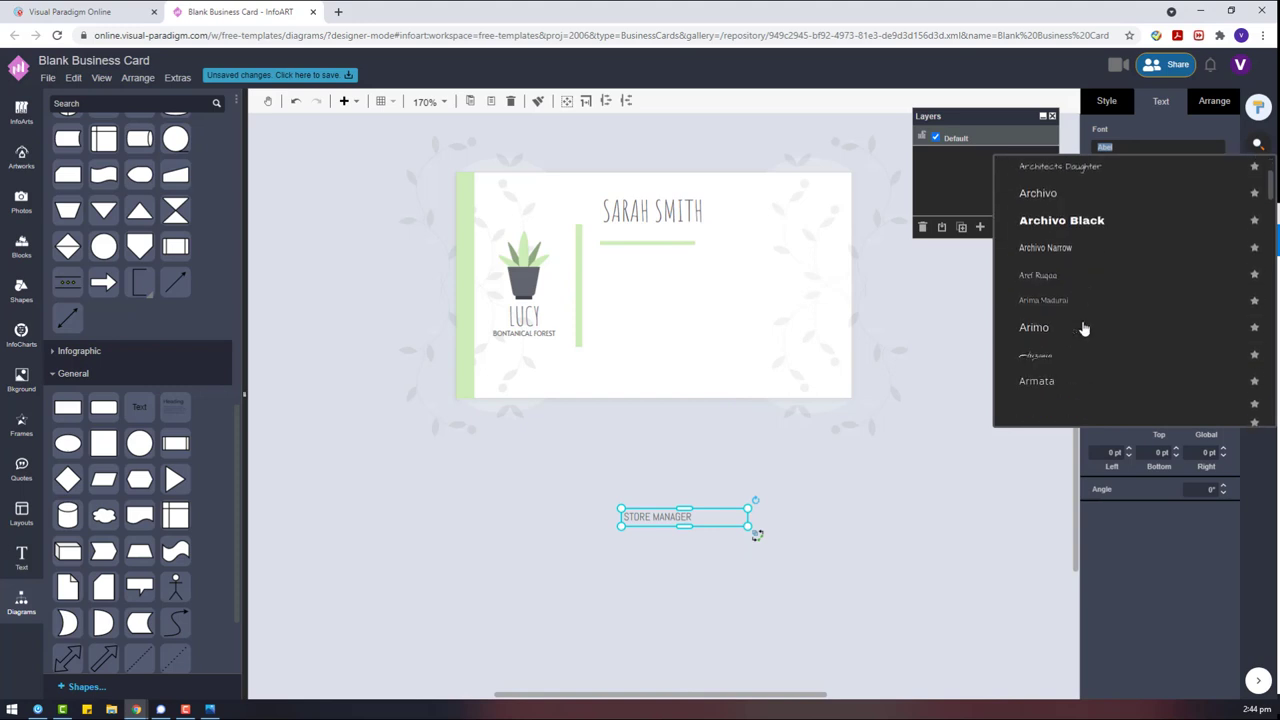
pyautogui.click(1060, 214)
# Step: Place STORE MANAGER between the name and the horizontal green bar, aligned with the name's left edge
pyautogui.moveTo(696, 514); pyautogui.dragTo(682, 232)
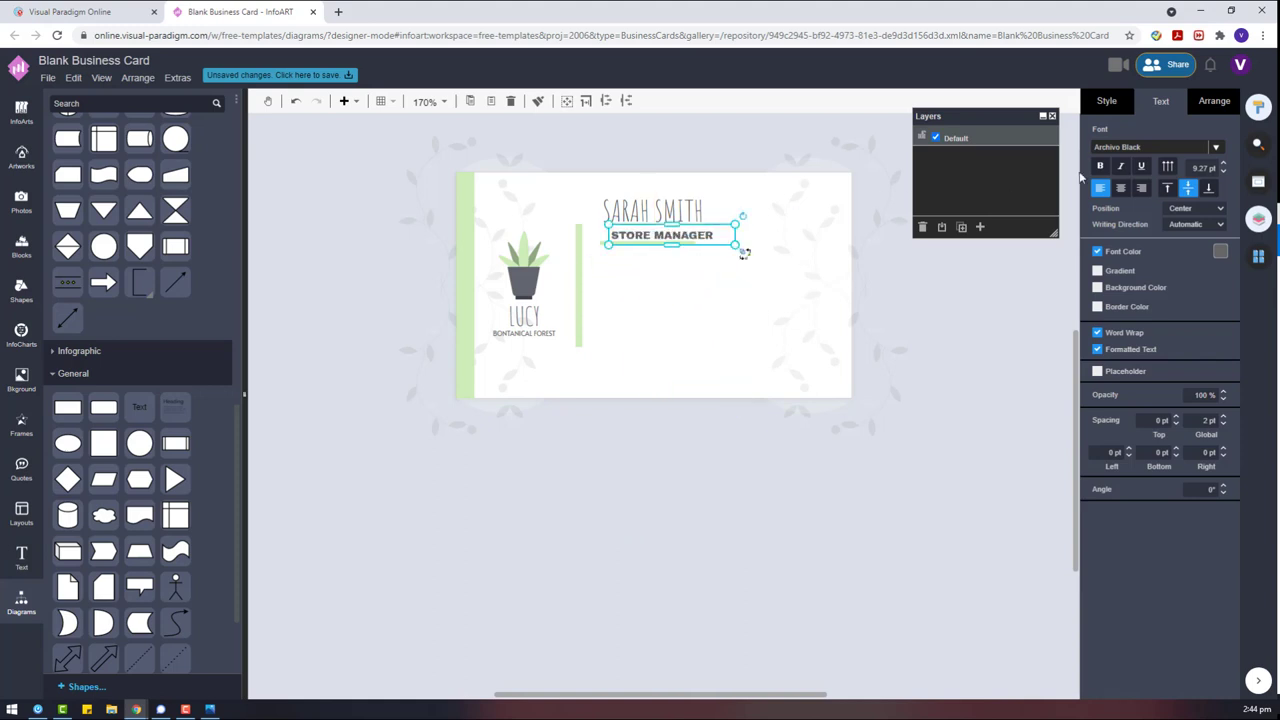
pyautogui.click(1208, 104)
pyautogui.click(1126, 200)
pyautogui.scroll(4, 573, 214)
pyautogui.scroll(4, 640, 240)
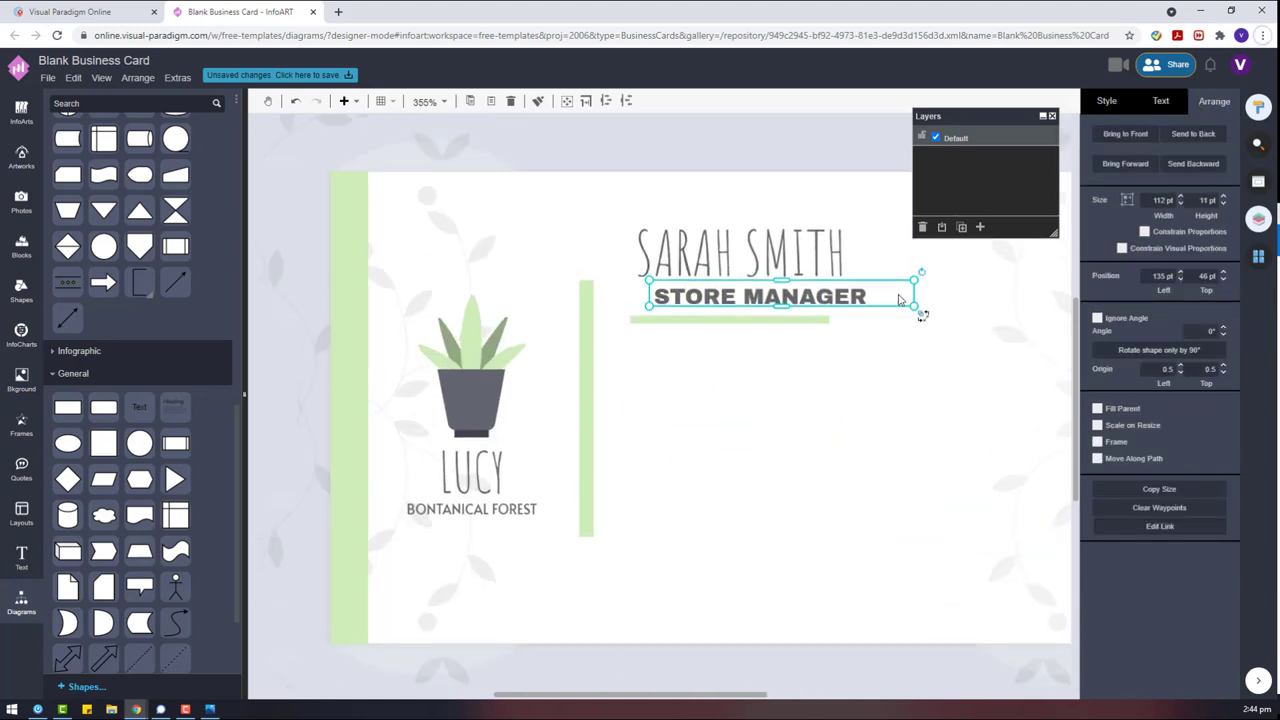
pyautogui.scroll(-3, 697, 451)
pyautogui.keyDown('shift'); pyautogui.click(798, 262); pyautogui.keyUp('shift')
pyautogui.click(1104, 472)
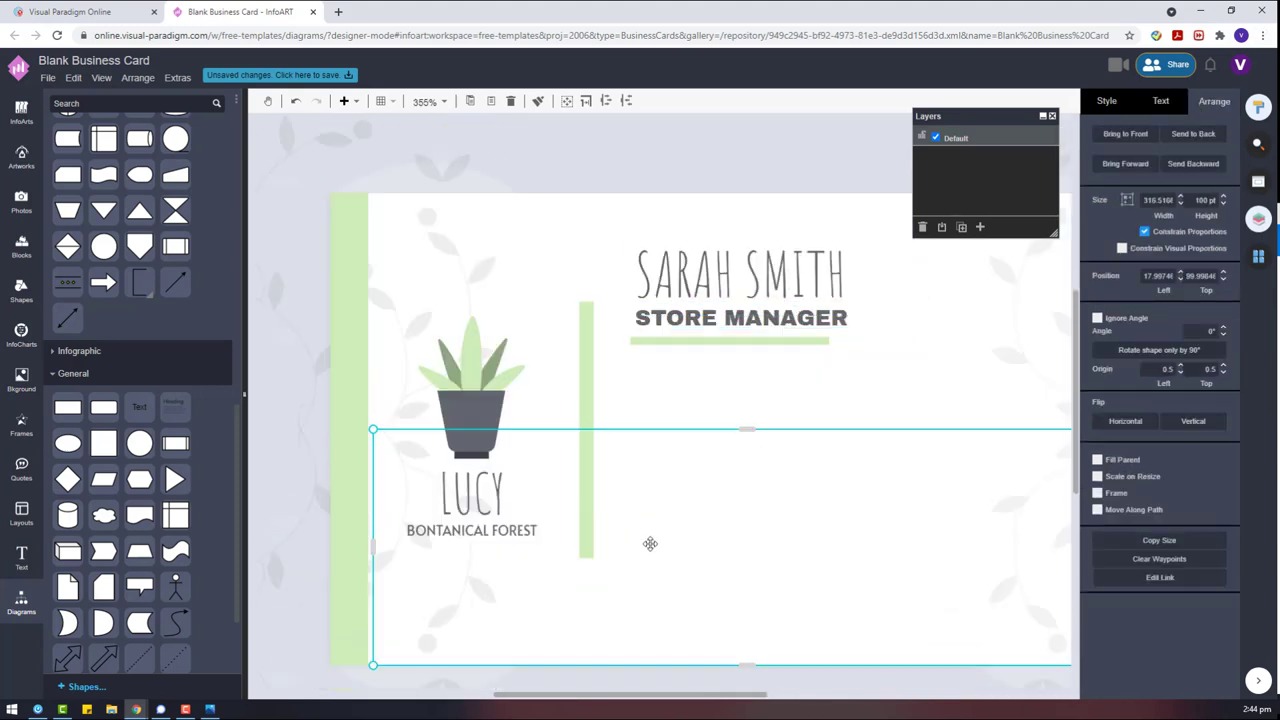
# Step: Drag the stray white shape off the card's lower half and delete it
pyautogui.scroll(-3, 649, 540)
pyautogui.click(742, 676)
pyautogui.scroll(-2, 742, 676)
pyautogui.moveTo(718, 430); pyautogui.dragTo(714, 606)
pyautogui.press('Delete')
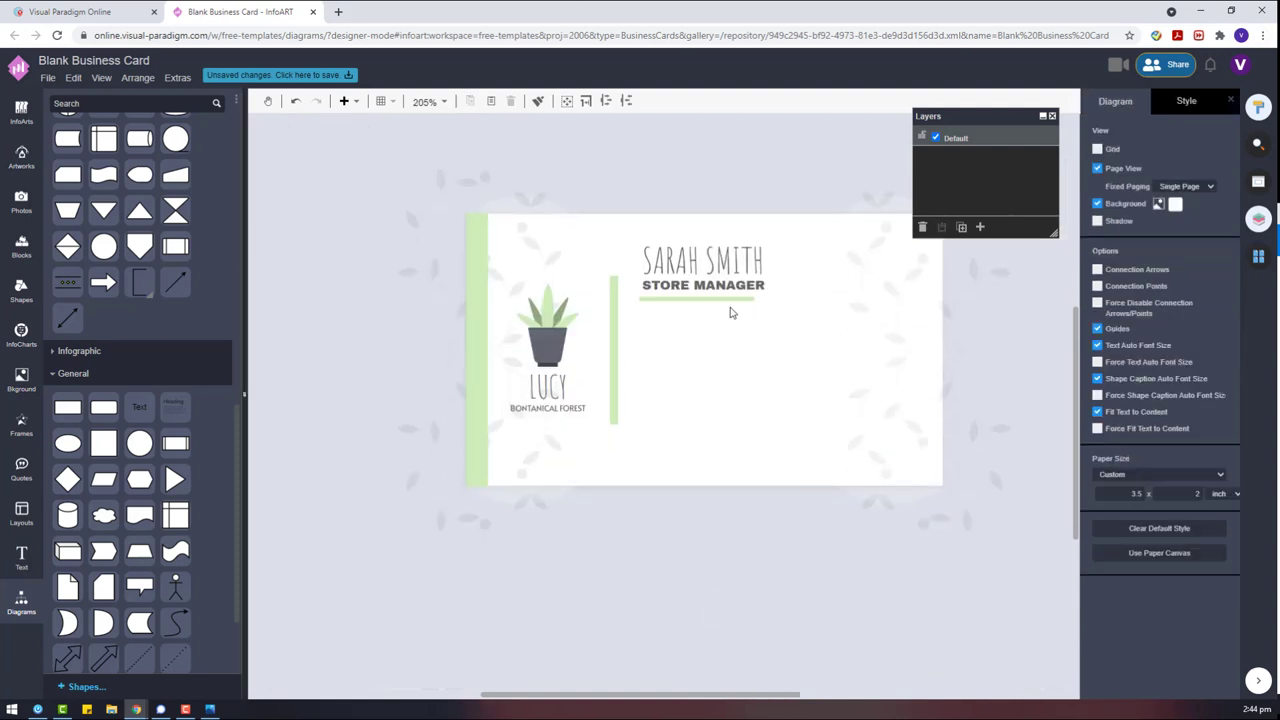
# Step: Duplicate the STORE MANAGER text and move the copy below the card
pyautogui.click(715, 287)
pyautogui.moveTo(799, 300); pyautogui.dragTo(869, 303)
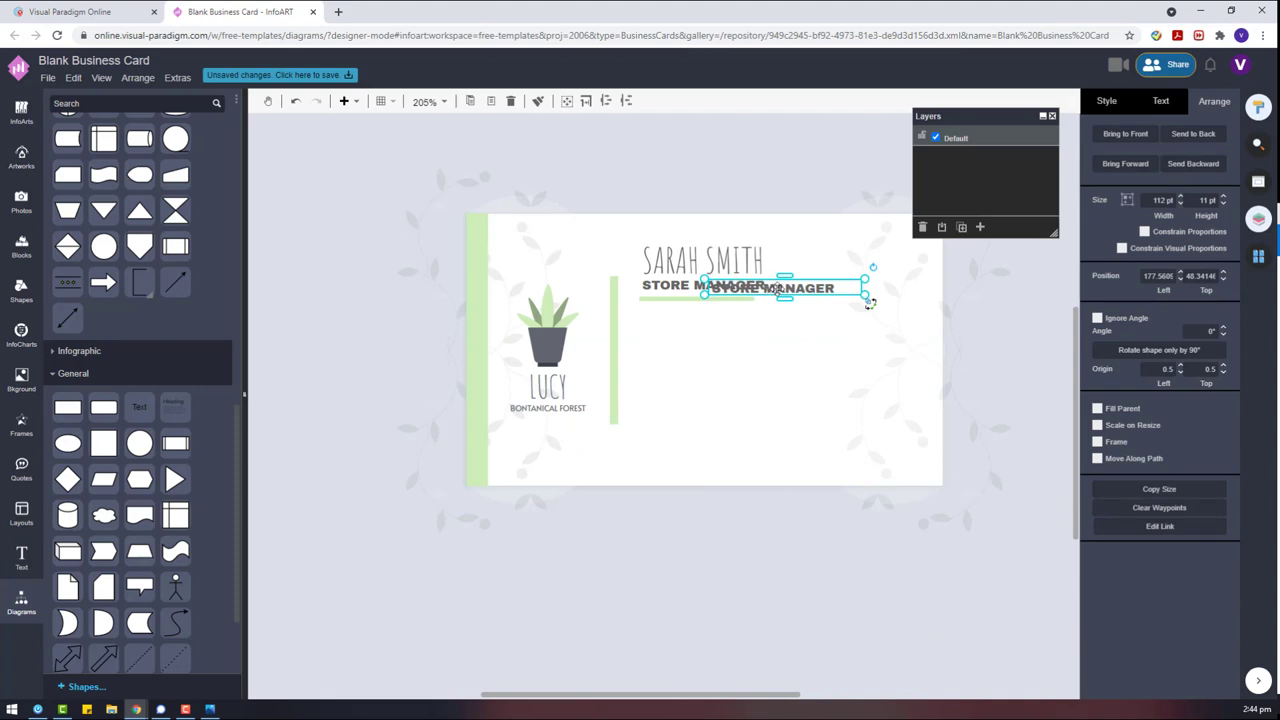
pyautogui.scroll(-2, 777, 289)
pyautogui.moveTo(777, 289); pyautogui.dragTo(687, 444)
# Step: Change the font of the STORE MANAGER copy below the card to Archivo
pyautogui.click(1158, 105)
pyautogui.click(1133, 150)
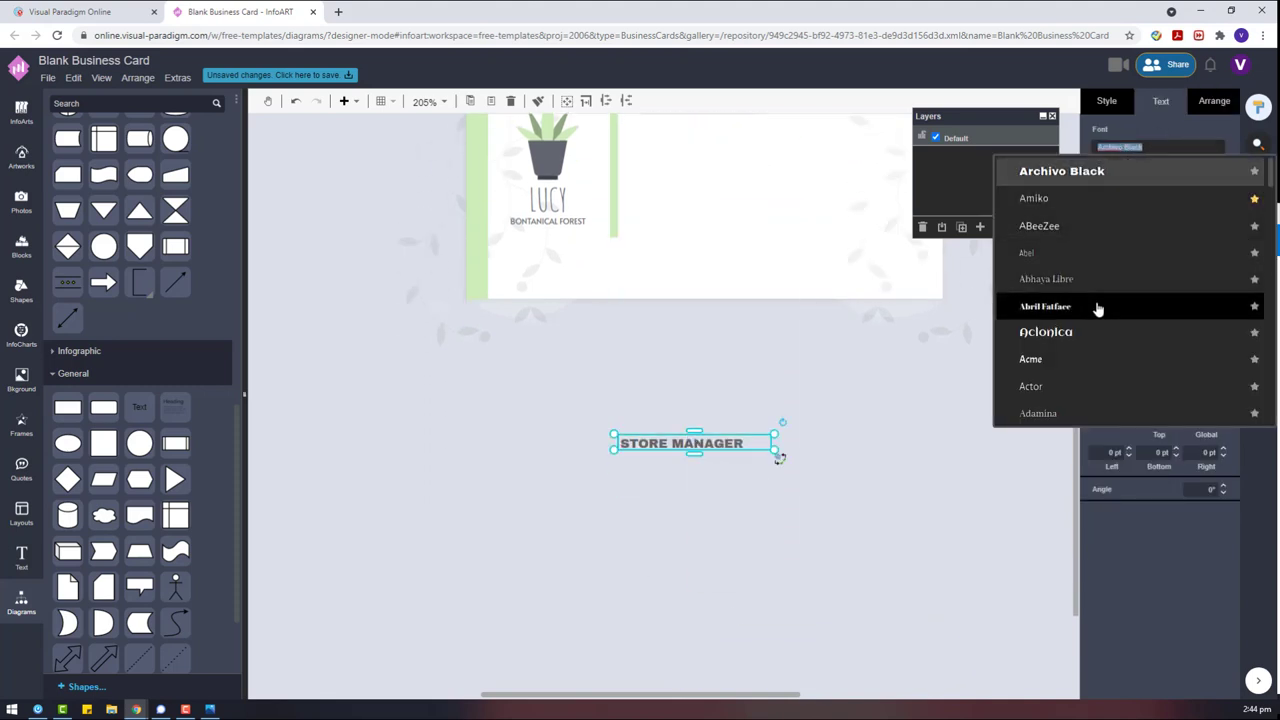
pyautogui.scroll(-3, 1097, 309)
pyautogui.scroll(-6, 1095, 309)
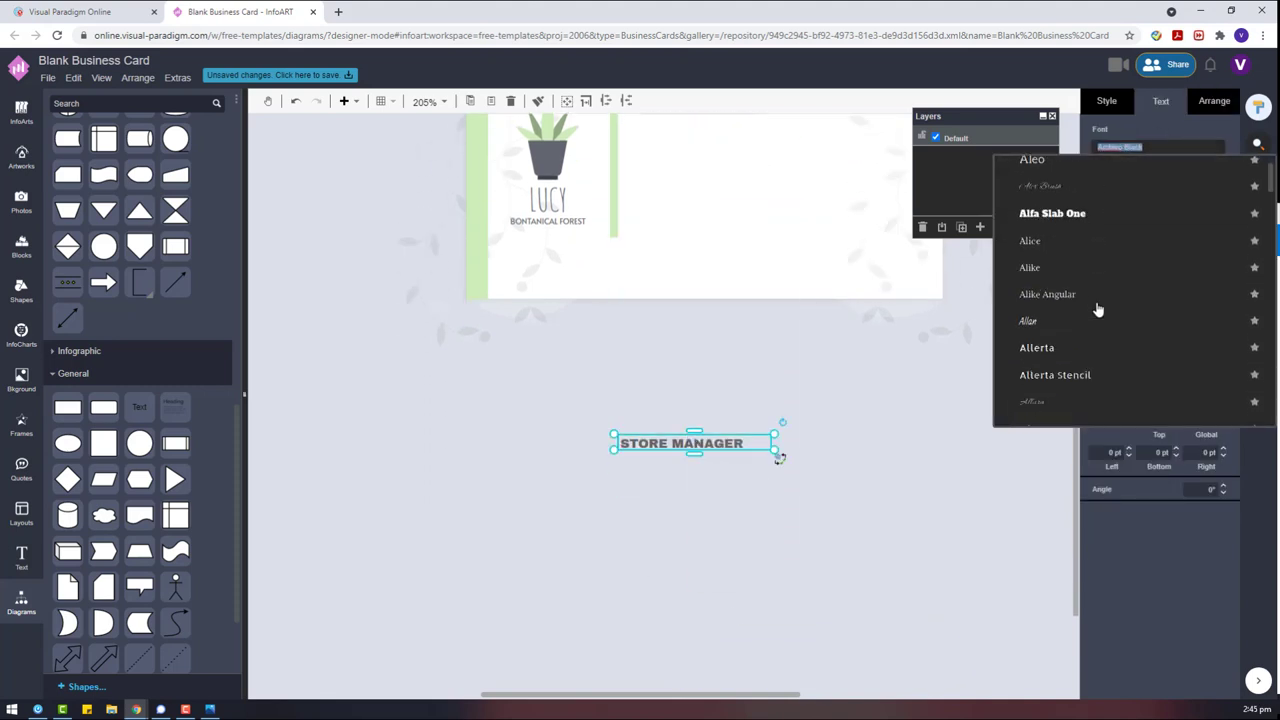
pyautogui.scroll(6, 1090, 307)
pyautogui.scroll(5, 1087, 306)
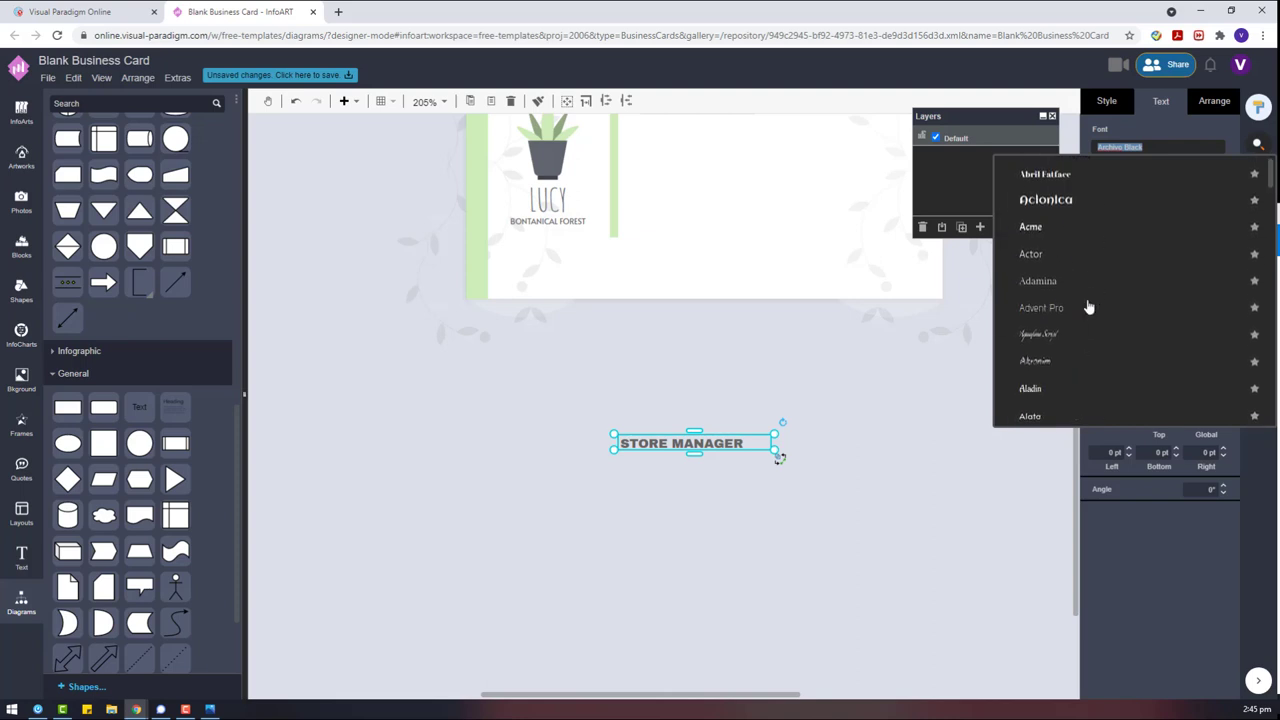
pyautogui.scroll(-3, 1082, 309)
pyautogui.scroll(-10, 1078, 311)
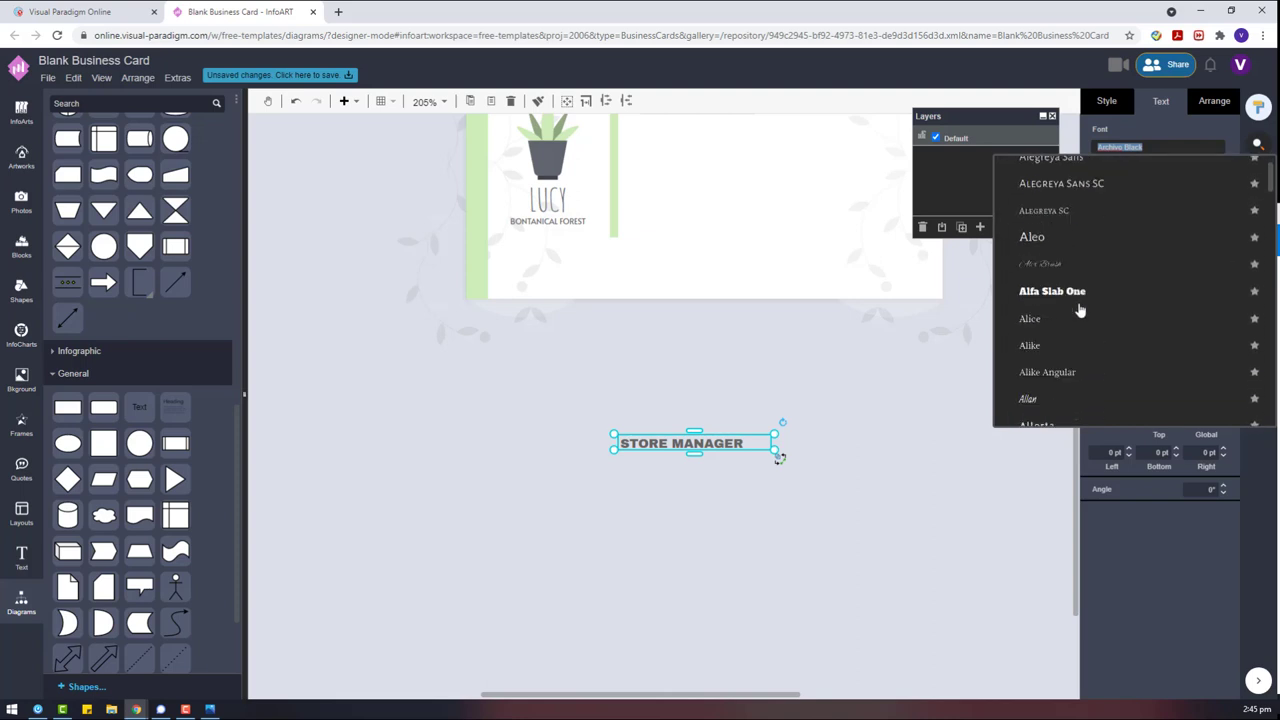
pyautogui.scroll(-1, 1075, 311)
pyautogui.scroll(3, 1100, 280)
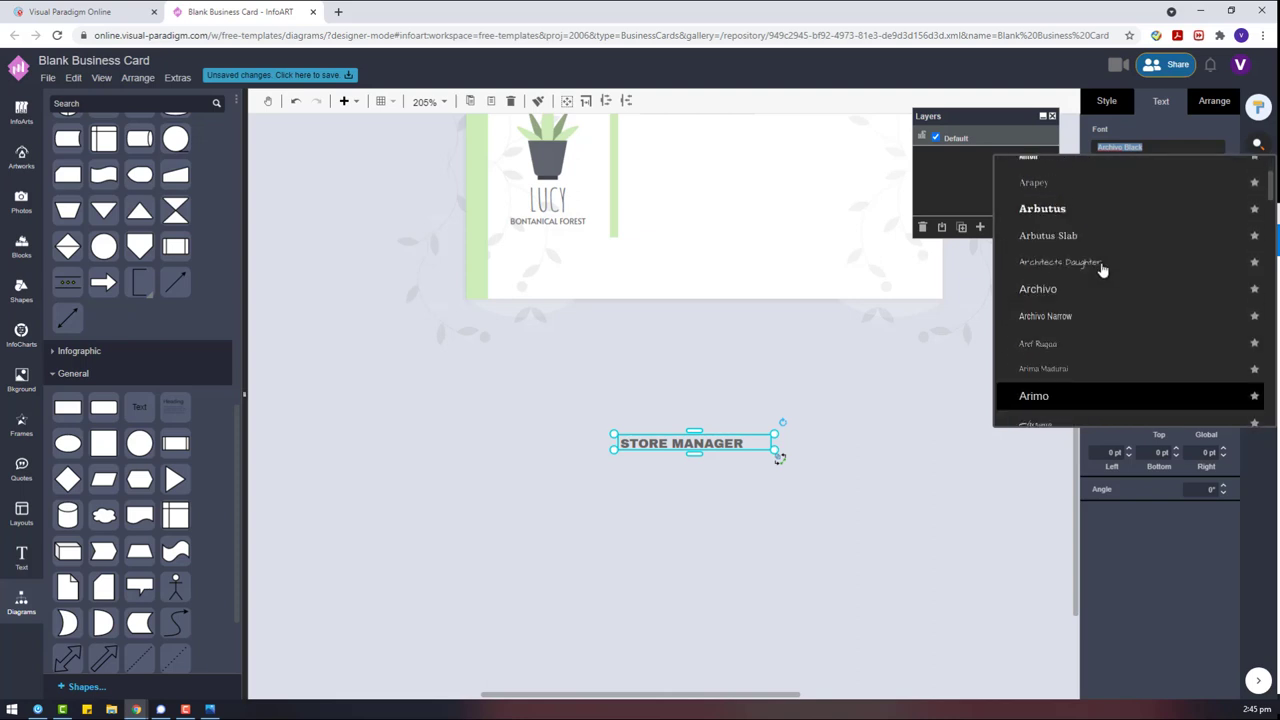
pyautogui.click(1105, 343)
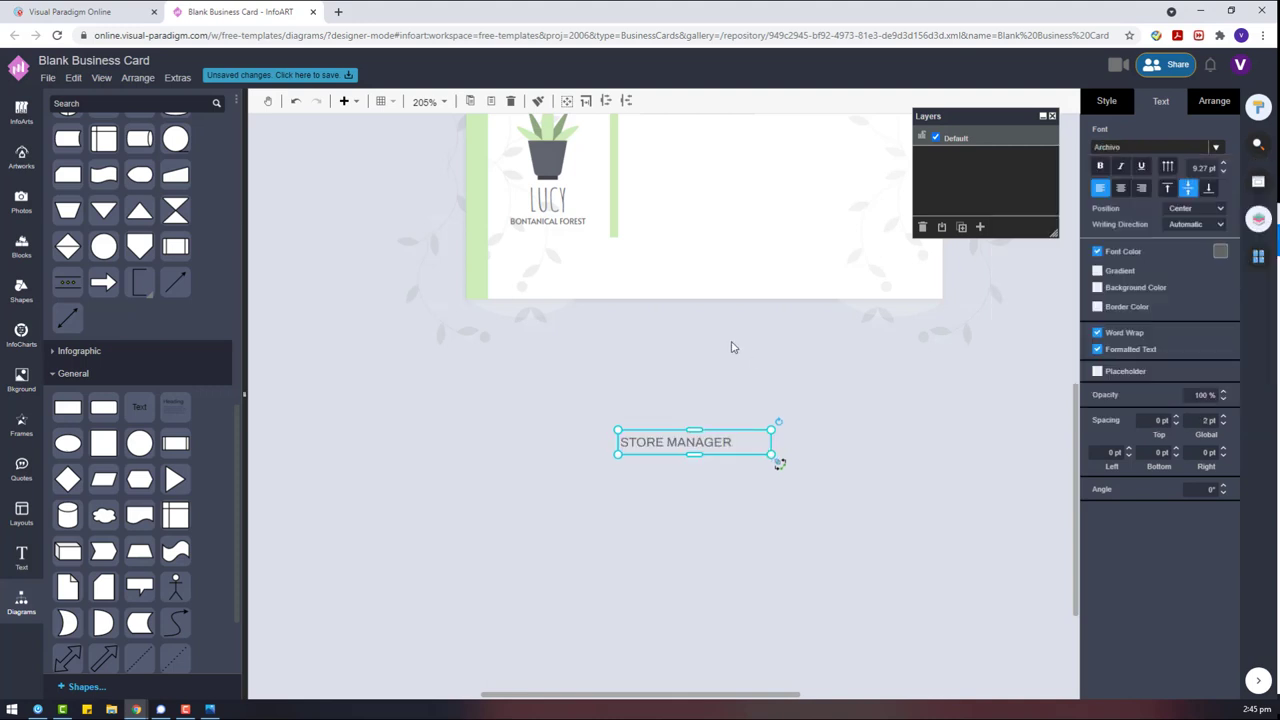
# Step: Reposition and resize the horizontal green bar so it sits just below STORE MANAGER on the card and matches the text's width
pyautogui.scroll(2, 694, 430)
pyautogui.click(703, 313)
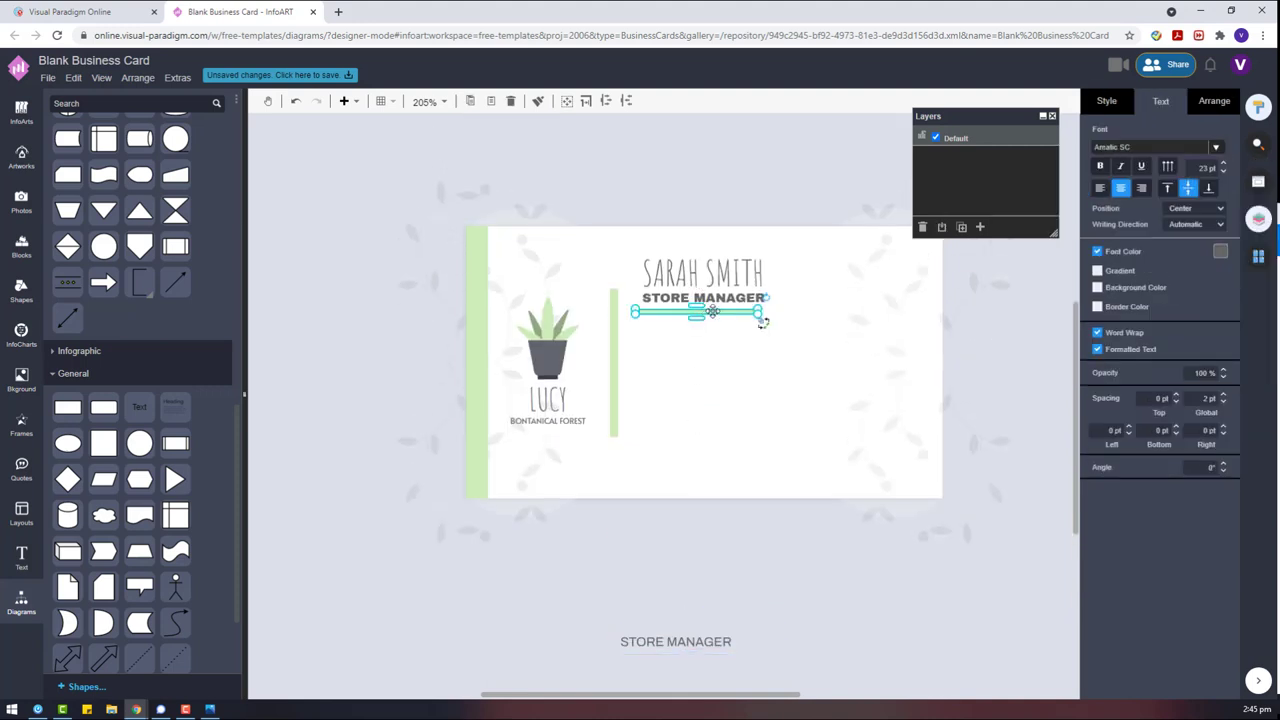
pyautogui.scroll(3, 760, 317)
pyautogui.moveTo(686, 316); pyautogui.dragTo(686, 345)
pyautogui.moveTo(787, 323); pyautogui.dragTo(803, 320)
pyautogui.moveTo(694, 323); pyautogui.dragTo(694, 313)
# Step: Duplicate the STORE MANAGER copy below the card into a stack of four lines
pyautogui.scroll(-4, 653, 420)
pyautogui.scroll(-2, 674, 438)
pyautogui.click(674, 443)
pyautogui.moveTo(676, 510)
pyautogui.mouseDown()
pyautogui.moveTo(714, 331)
pyautogui.moveTo(726, 514)
pyautogui.moveTo(800, 526)
pyautogui.moveTo(666, 520)
pyautogui.mouseUp()
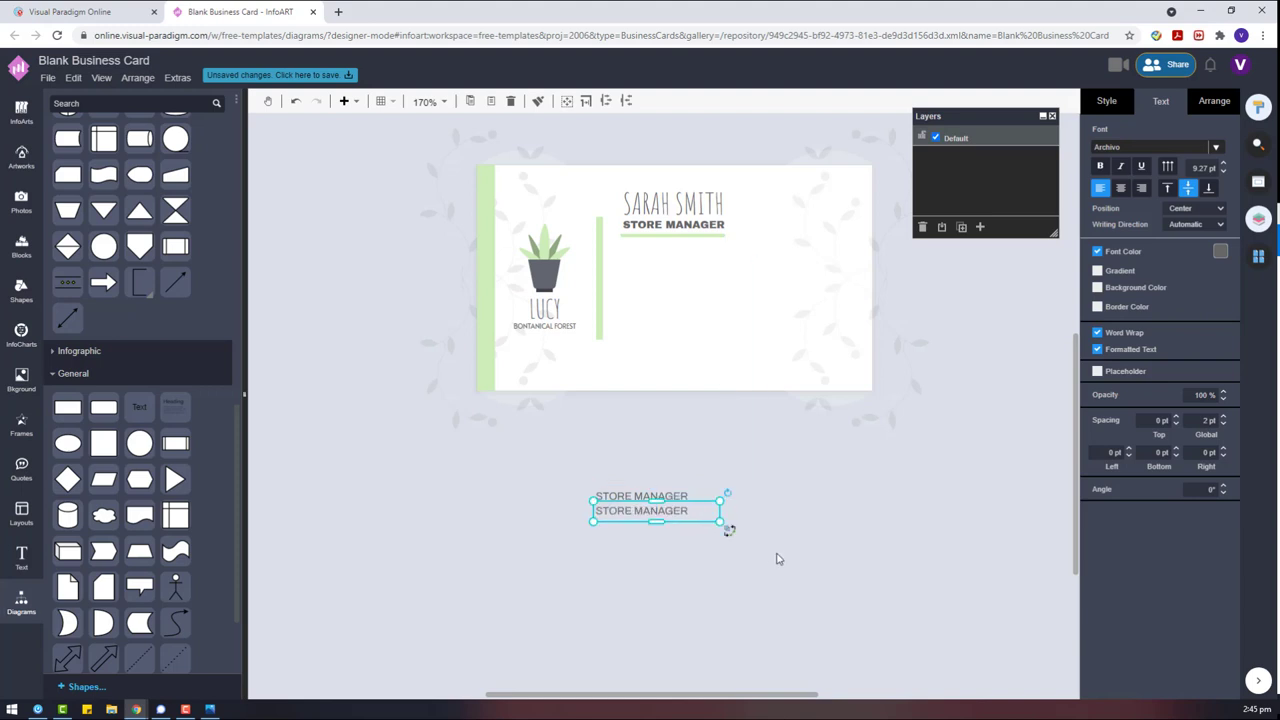
pyautogui.click(757, 538)
pyautogui.doubleClick(468, 420)
pyautogui.click(760, 545)
pyautogui.hotkey('ctrl', 'z')
pyautogui.moveTo(751, 568); pyautogui.dragTo(526, 444)
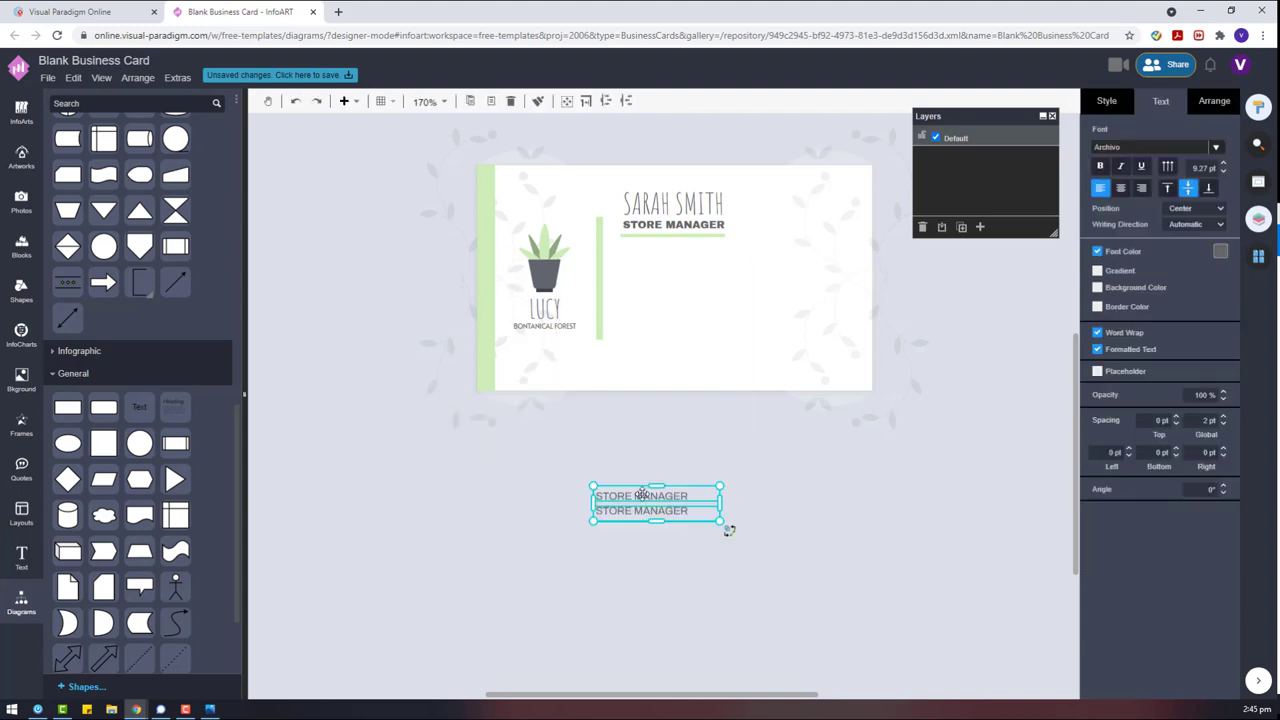
pyautogui.moveTo(720, 507); pyautogui.dragTo(720, 535)
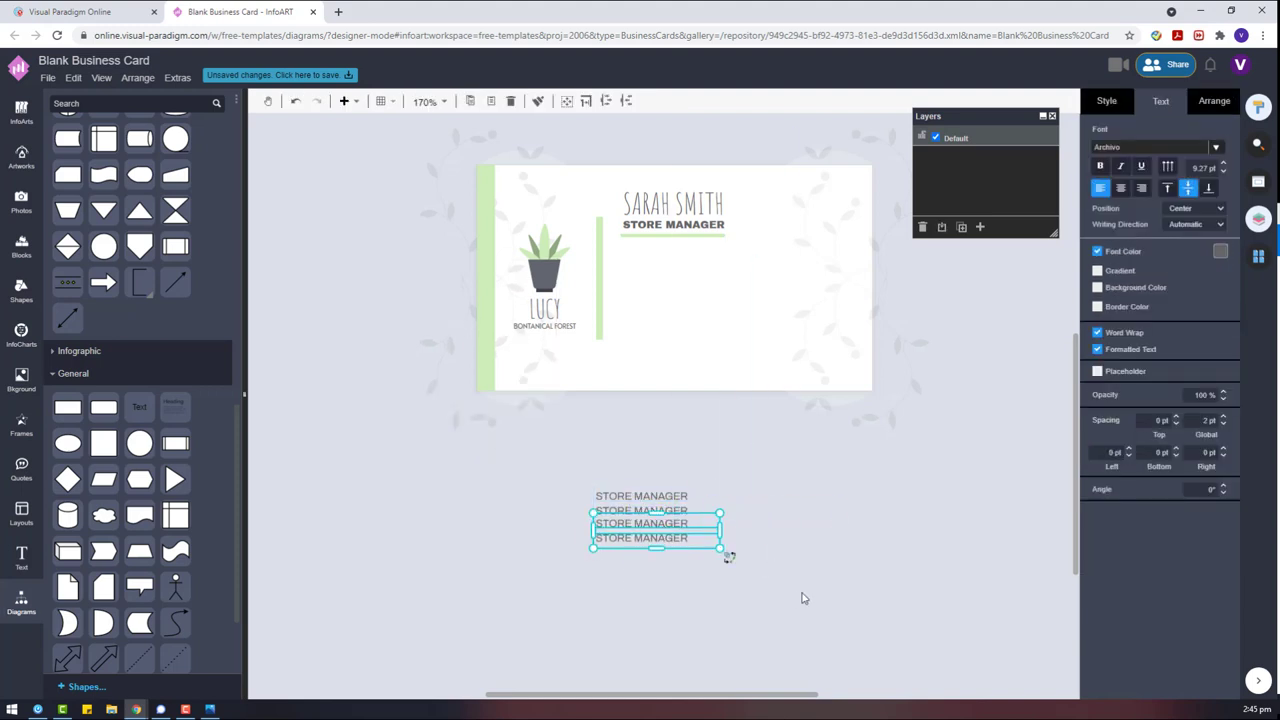
# Step: Distribute the four stacked text lines vertically and widen their boxes to about 155 pt
pyautogui.click(1214, 101)
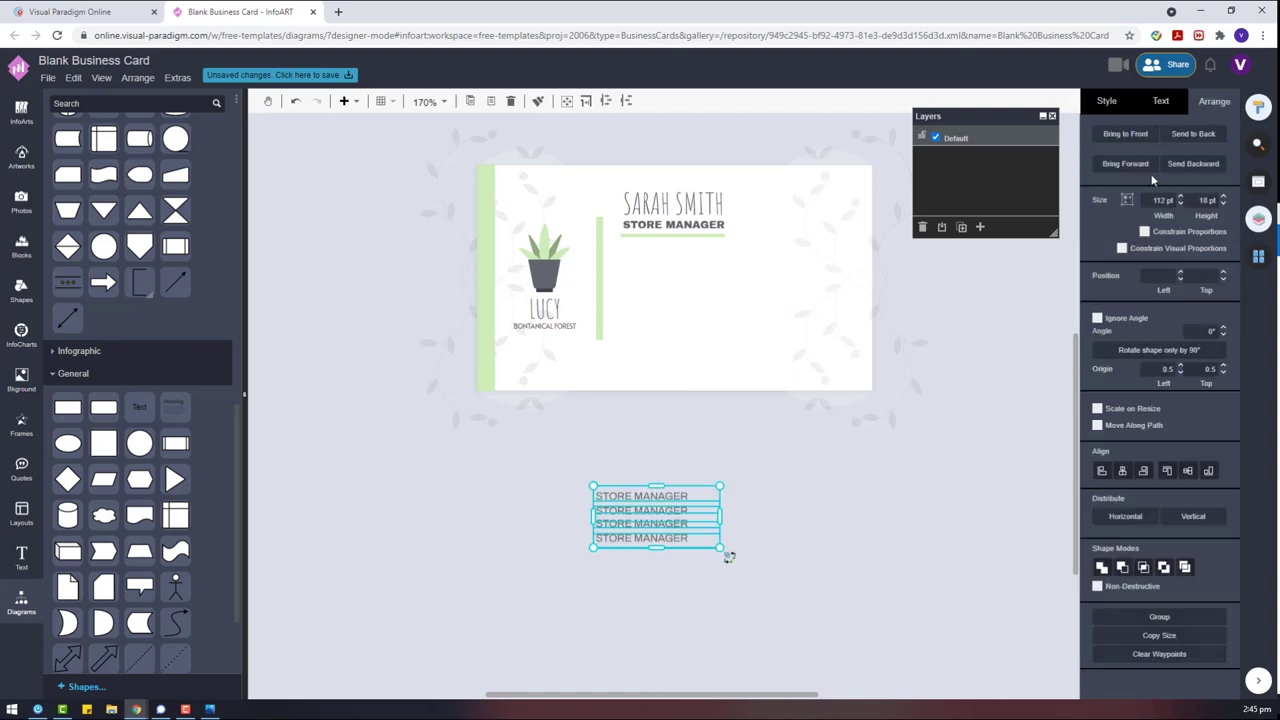
pyautogui.click(1193, 516)
pyautogui.moveTo(720, 511); pyautogui.dragTo(768, 511)
# Step: Replace the first stacked line with the contact's phone number and the second with the contact's e-mail address
pyautogui.doubleClick(694, 490)
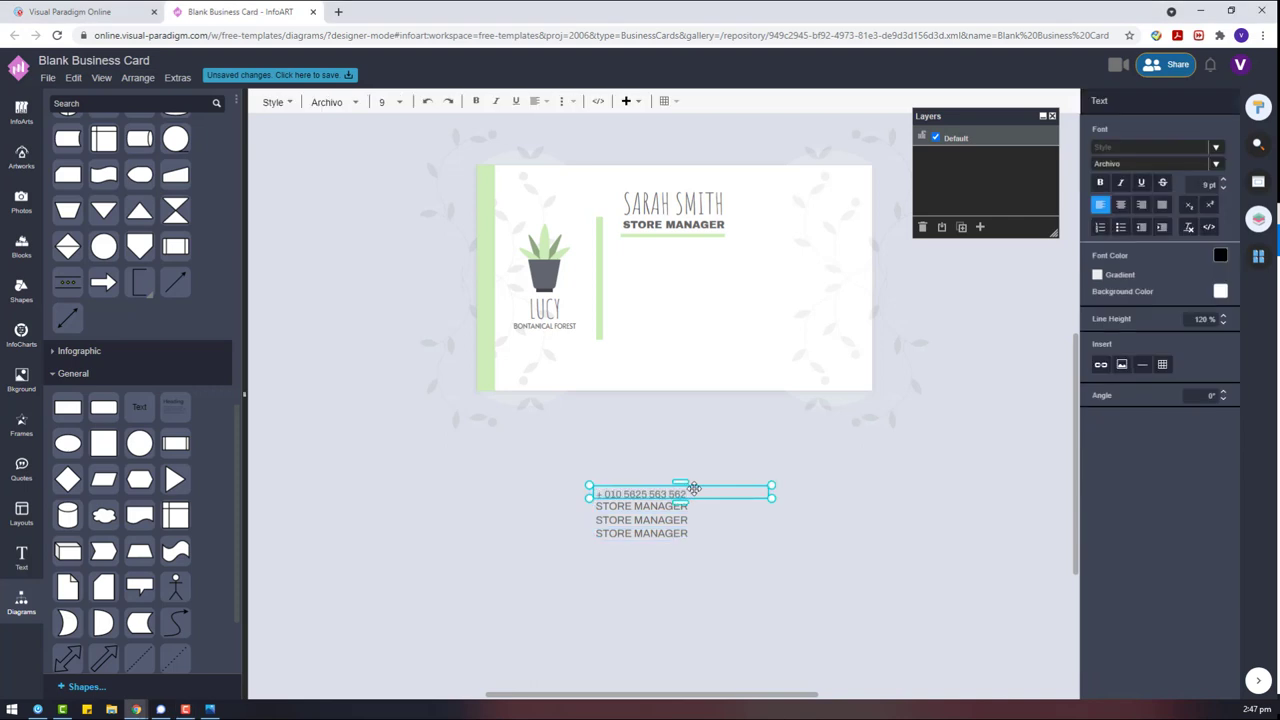
pyautogui.doubleClick(604, 506)
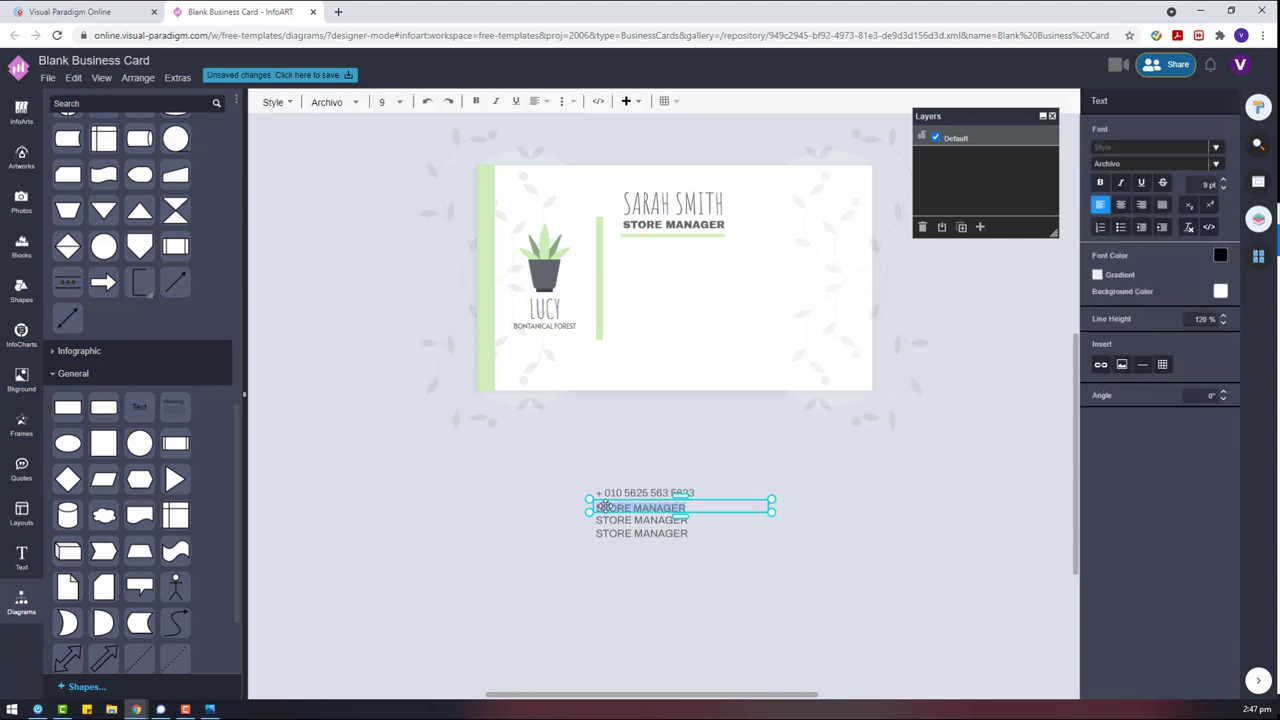
pyautogui.write('sa')
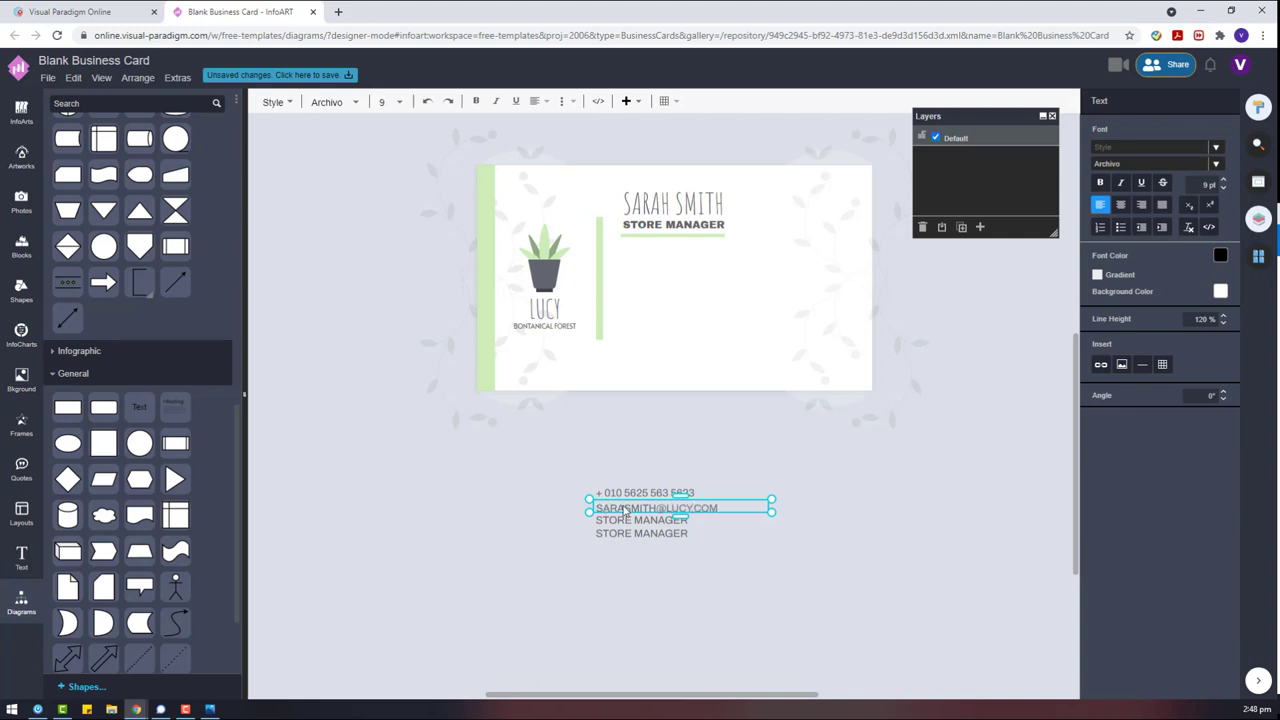
pyautogui.click(628, 520)
pyautogui.doubleClick(628, 520)
pyautogui.write('ww')
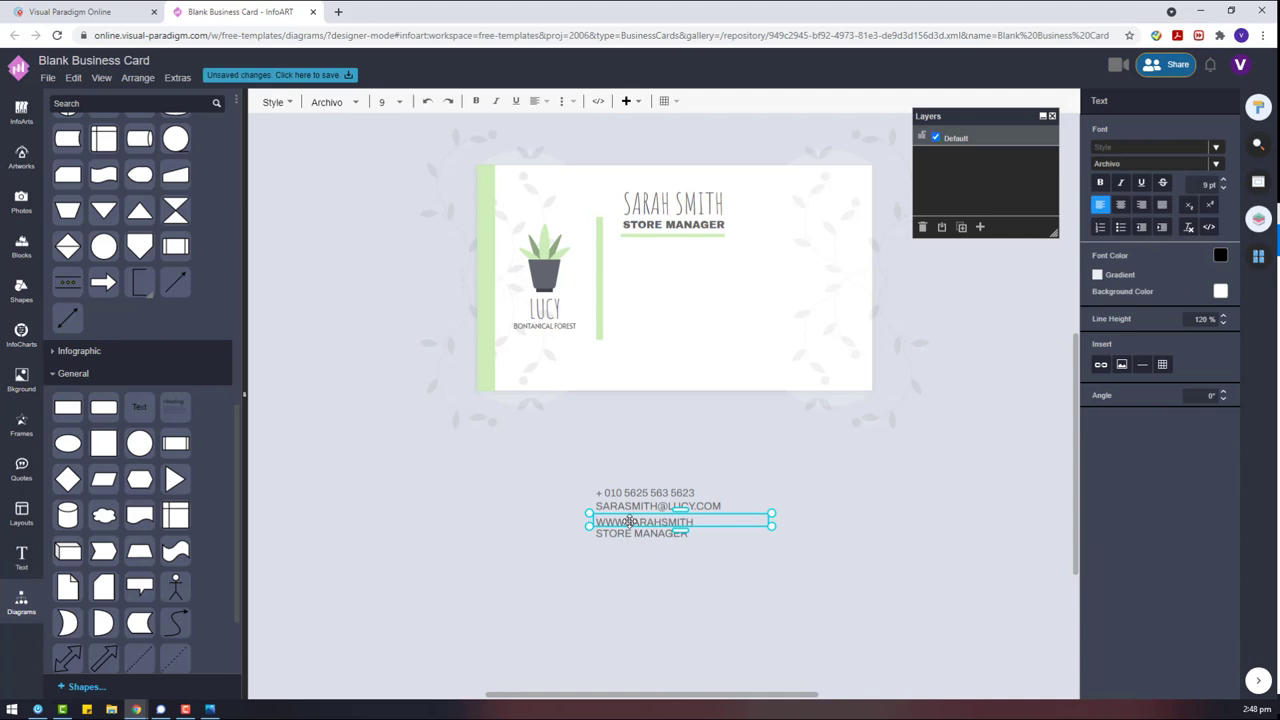
pyautogui.press('BackSpace')
pyautogui.press('BackSpace')
pyautogui.press('BackSpace')
pyautogui.press('BackSpace')
pyautogui.press('BackSpace')
pyautogui.press('BackSpace')
pyautogui.press('BackSpace')
pyautogui.press('BackSpace')
pyautogui.press('BackSpace')
# Step: Replace the fourth stacked line with the postal address, and distribute the four contact lines vertically
pyautogui.doubleClick(639, 537)
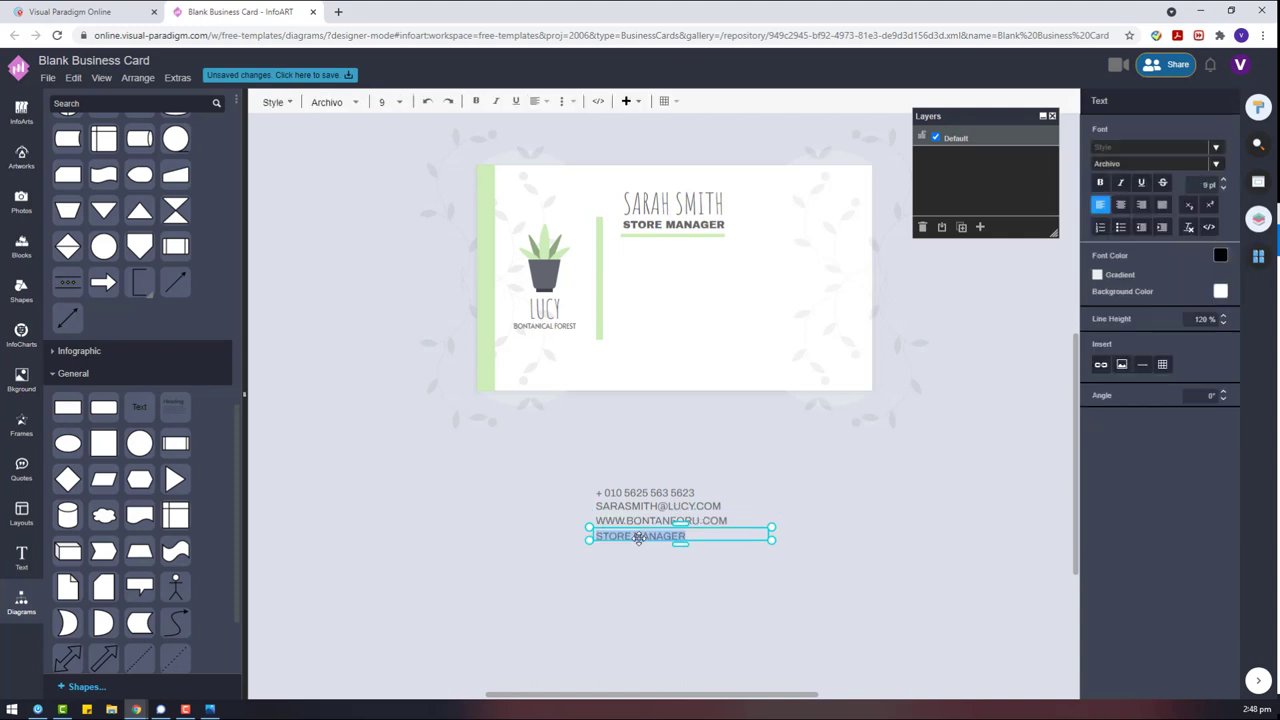
pyautogui.write('123 BUCKLEY STRT. LA, US')
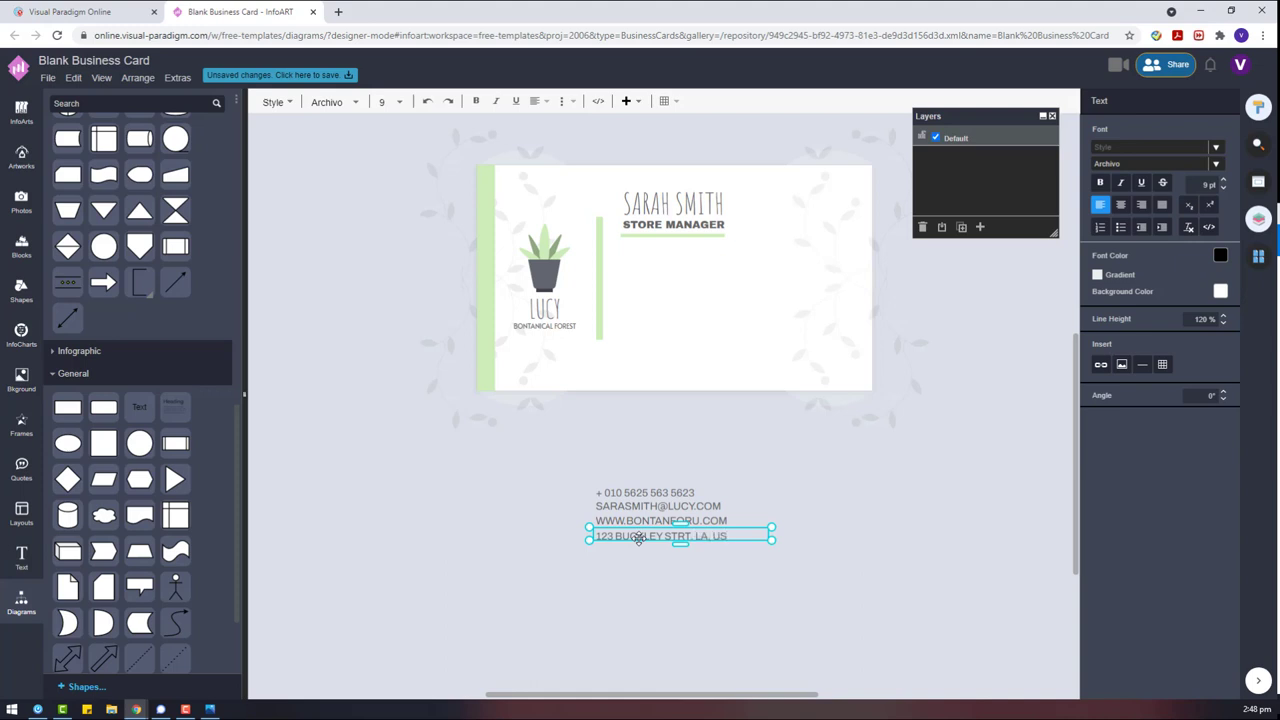
pyautogui.click(757, 583)
pyautogui.moveTo(846, 588); pyautogui.dragTo(572, 470)
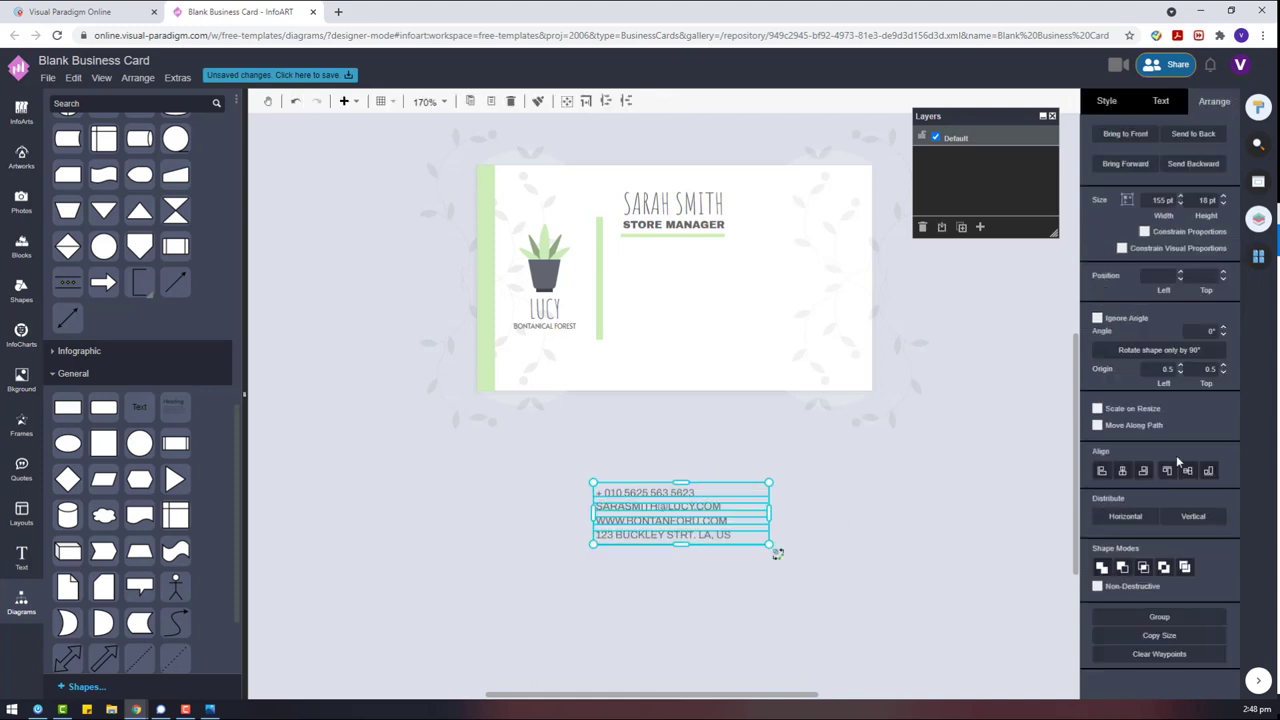
pyautogui.click(1192, 517)
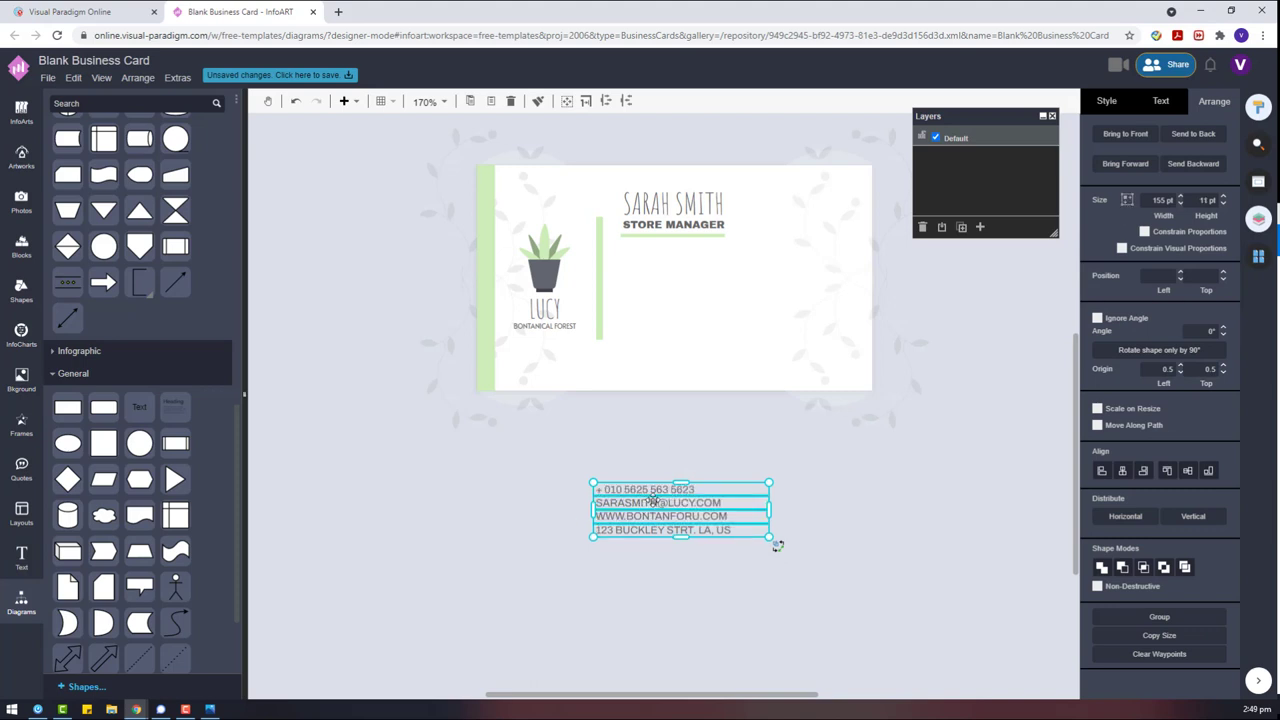
# Step: Scale the four contact lines down to about 114 pt wide and place them below the card
pyautogui.moveTo(653, 498); pyautogui.dragTo(681, 292)
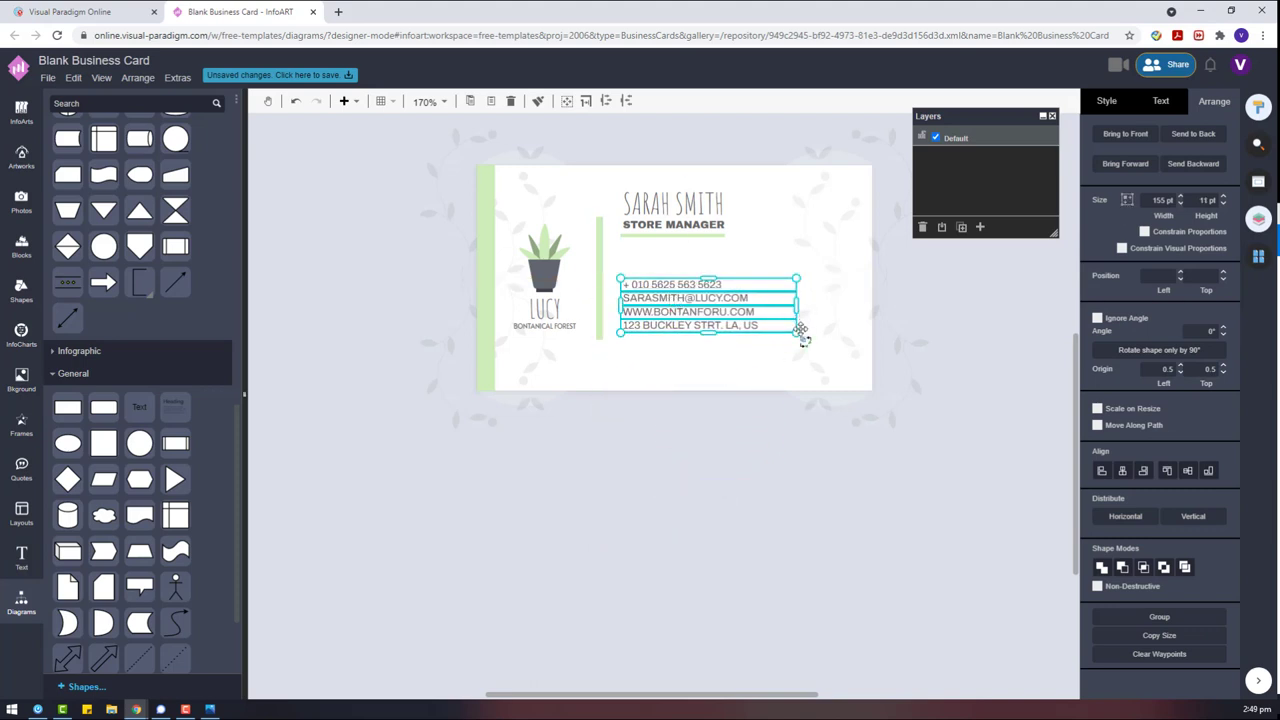
pyautogui.moveTo(801, 330); pyautogui.dragTo(643, 505)
pyautogui.click(651, 600)
pyautogui.moveTo(843, 594); pyautogui.dragTo(535, 445)
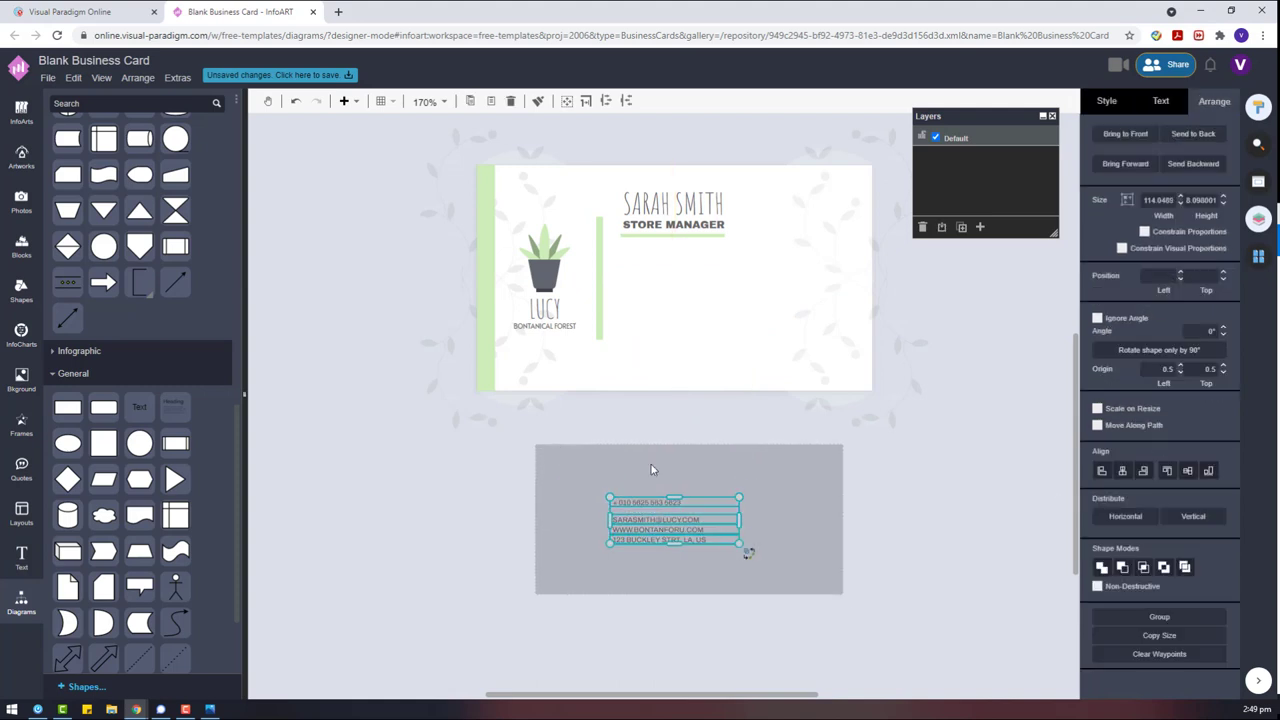
# Step: Move the phone line slightly up and distribute the four contact lines evenly in the vertical direction
pyautogui.click(843, 574)
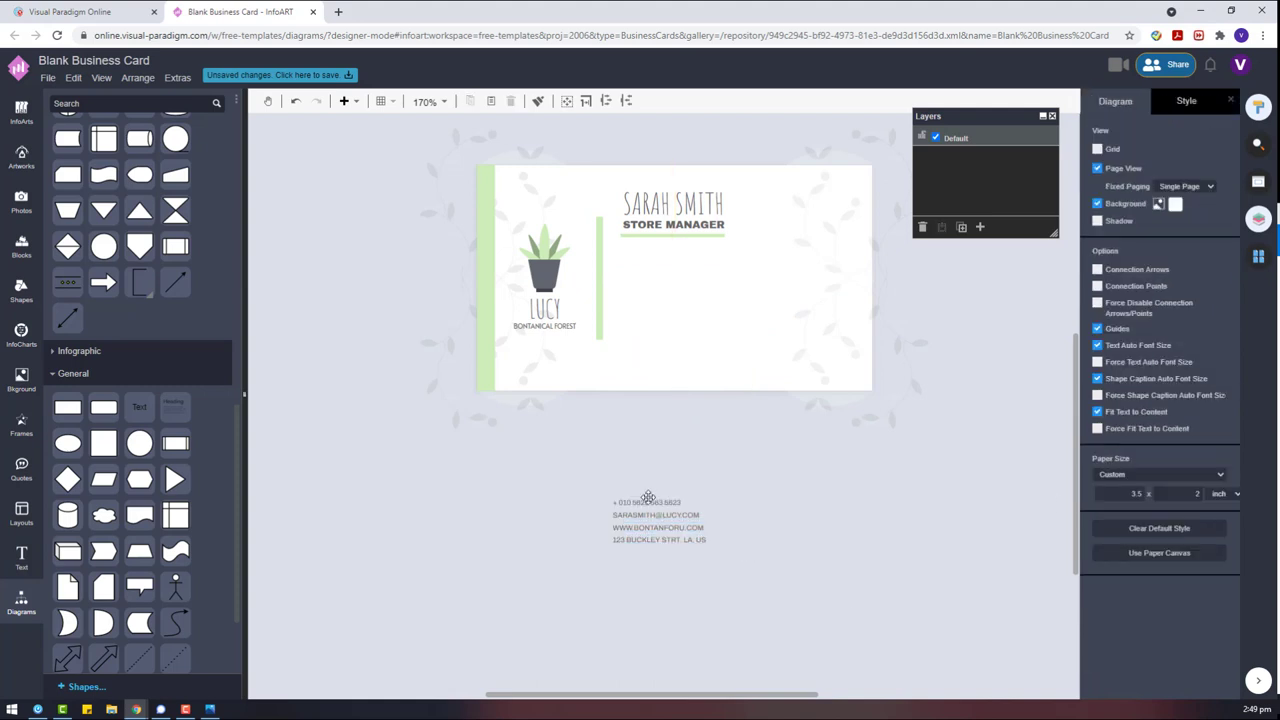
pyautogui.moveTo(648, 499); pyautogui.dragTo(650, 493)
pyautogui.moveTo(820, 597); pyautogui.dragTo(554, 441)
pyautogui.click(1192, 514)
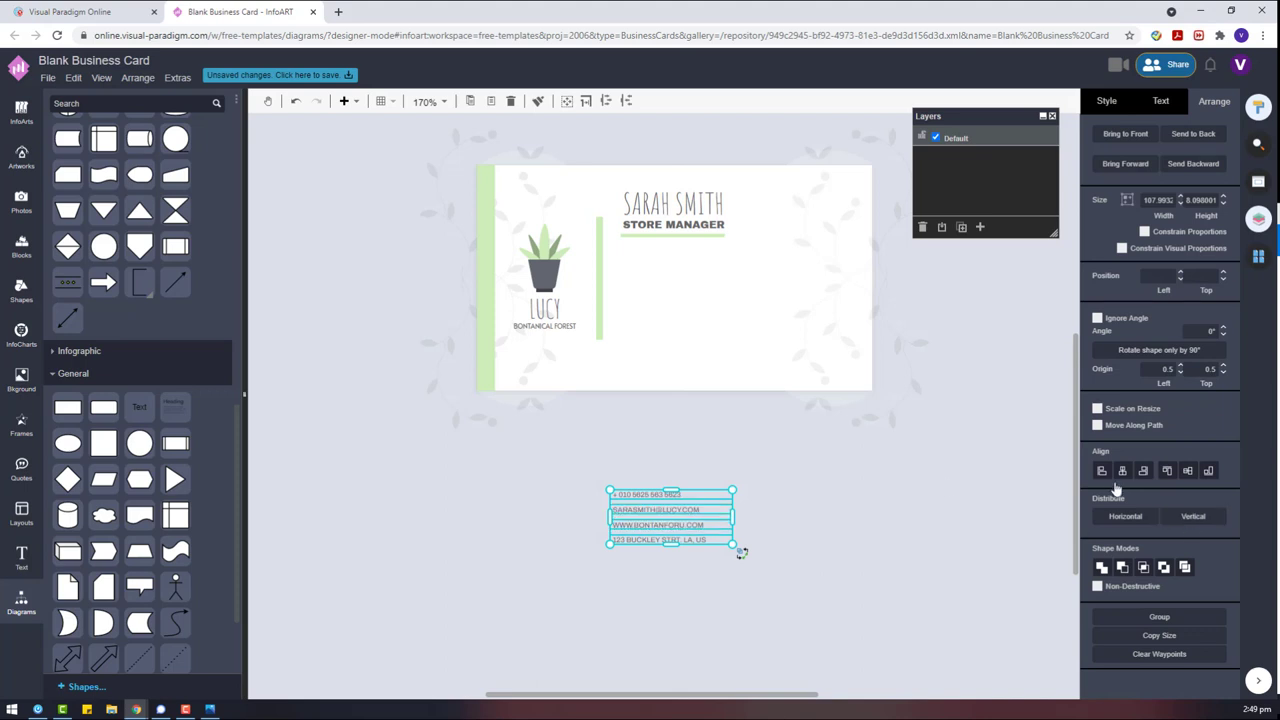
# Step: Place the four contact lines on the card under the horizontal green bar, and move the name, job title and bar down slightly
pyautogui.moveTo(660, 512); pyautogui.dragTo(676, 311)
pyautogui.moveTo(716, 395); pyautogui.dragTo(716, 395)
pyautogui.moveTo(617, 136); pyautogui.dragTo(762, 258)
pyautogui.moveTo(655, 208); pyautogui.dragTo(655, 224)
pyautogui.click(765, 447)
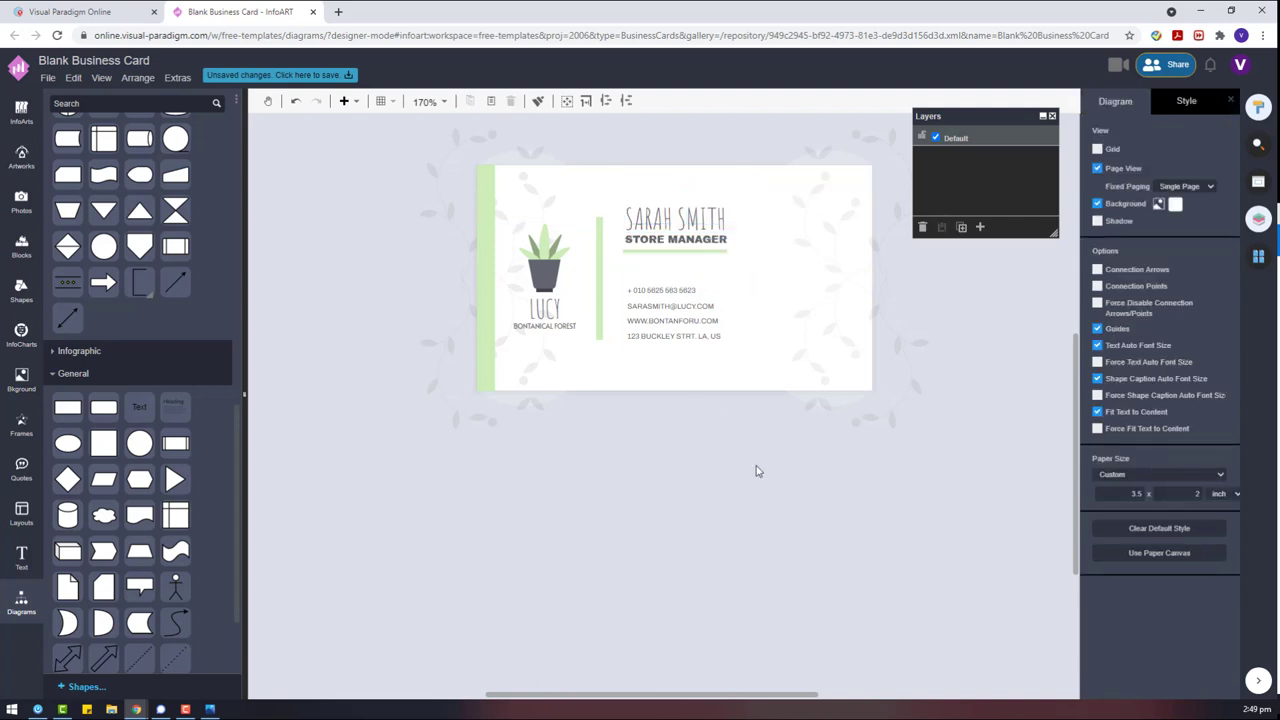
# Step: Enlarge the name, job title, green bar and contact lines together to about 144 pt wide and reposition them beside the vertical green bar
pyautogui.moveTo(790, 508); pyautogui.dragTo(586, 165)
pyautogui.moveTo(772, 454); pyautogui.dragTo(615, 162)
pyautogui.moveTo(749, 338); pyautogui.dragTo(785, 381)
pyautogui.moveTo(691, 339); pyautogui.dragTo(687, 329)
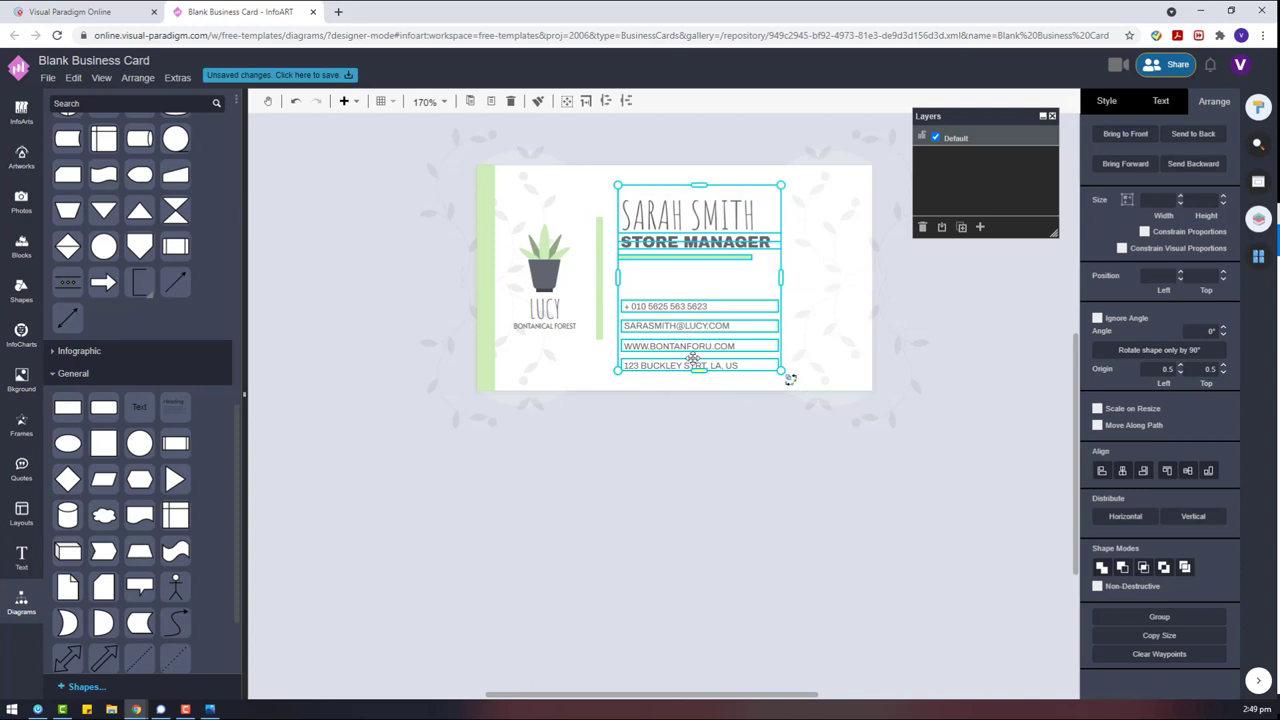
pyautogui.moveTo(844, 494); pyautogui.dragTo(607, 173)
pyautogui.moveTo(680, 222); pyautogui.dragTo(683, 222)
pyautogui.click(746, 457)
# Step: Fit the name's text box to its text at 41 pt high and nudge it down toward STORE MANAGER
pyautogui.click(694, 202)
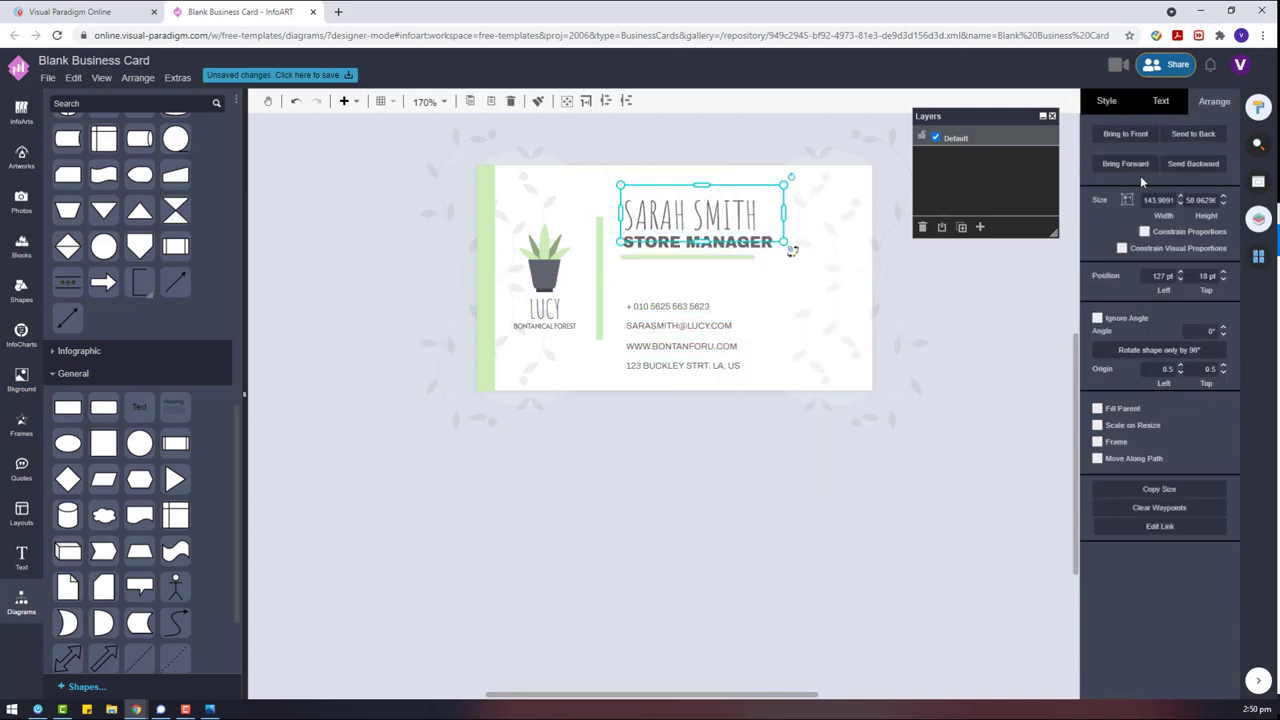
pyautogui.click(1126, 200)
pyautogui.press('Down')
pyautogui.press('Down')
pyautogui.press('Down')
pyautogui.press('Down')
pyautogui.press('Down')
pyautogui.press('Down')
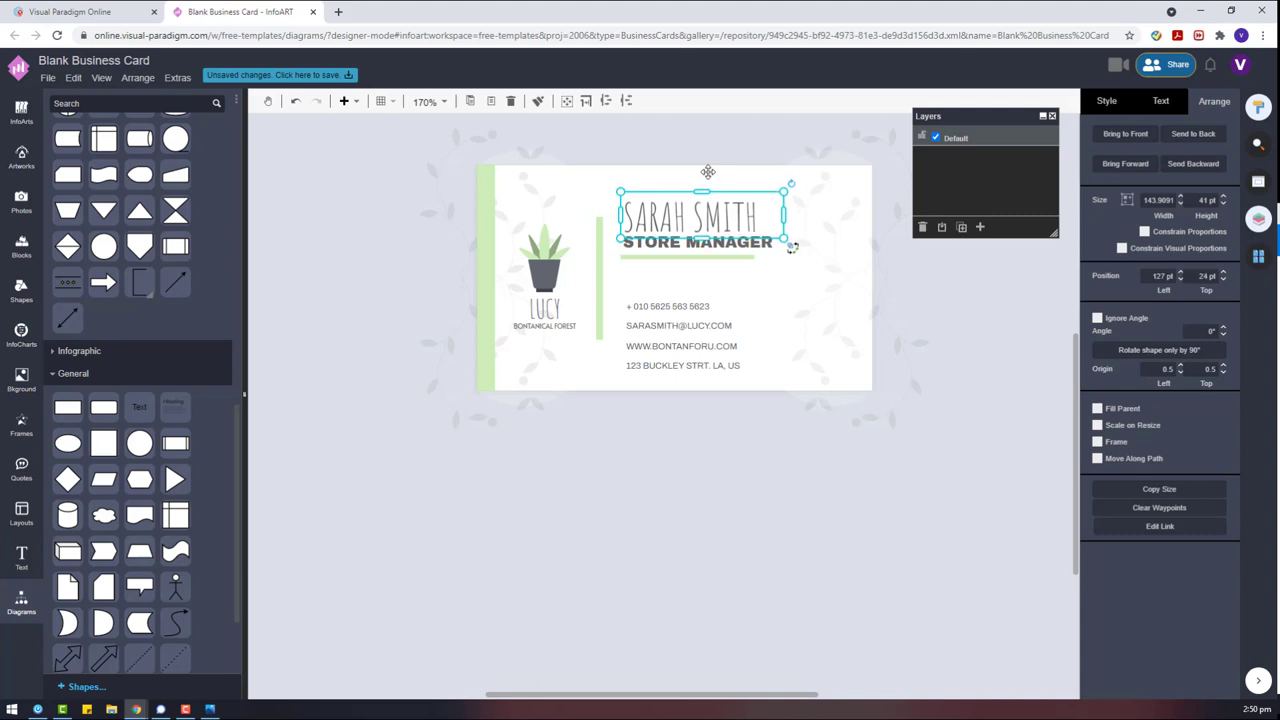
pyautogui.click(738, 512)
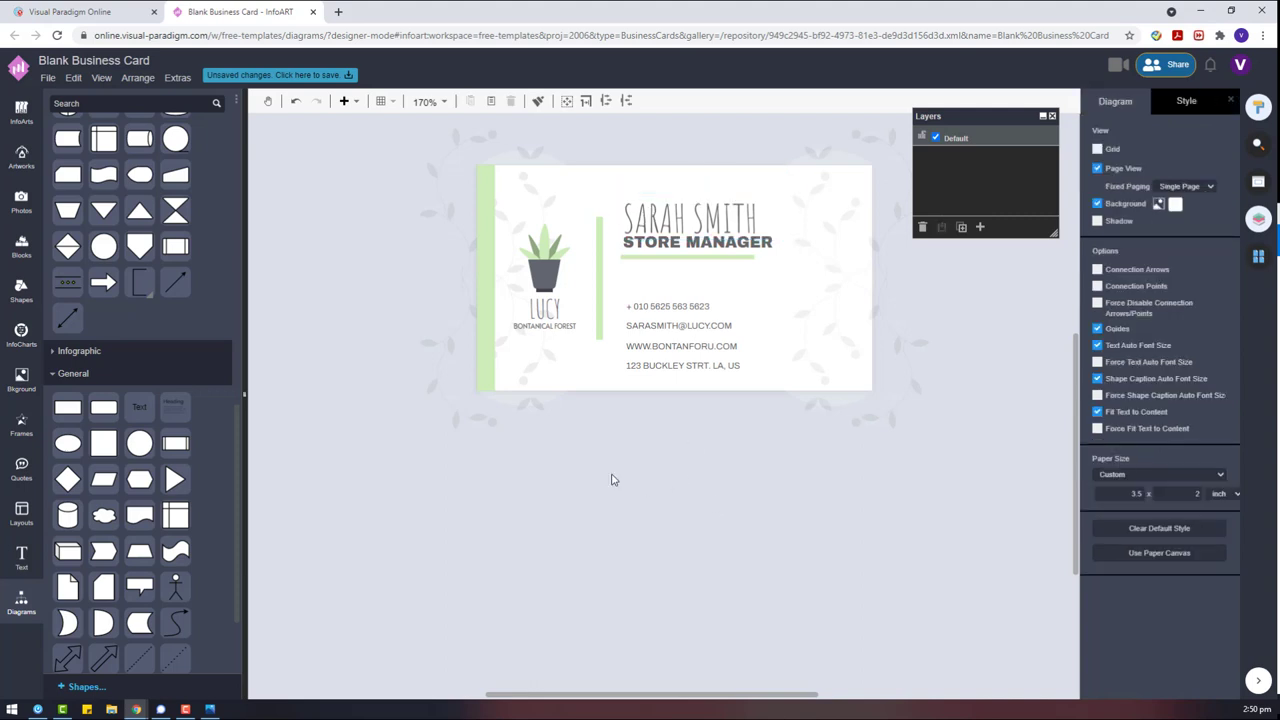
# Step: Move the postal address line up slightly and space the four contact lines evenly on the card
pyautogui.click(725, 365)
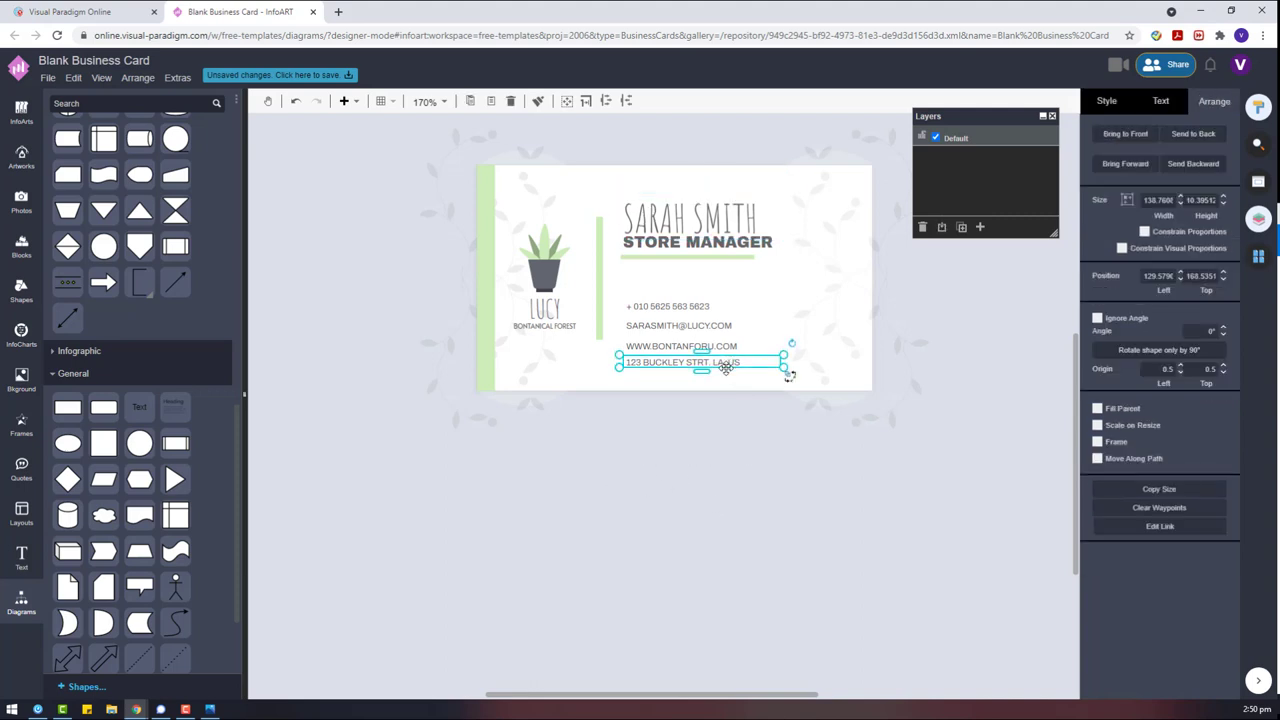
pyautogui.moveTo(601, 440); pyautogui.dragTo(806, 287)
pyautogui.click(782, 492)
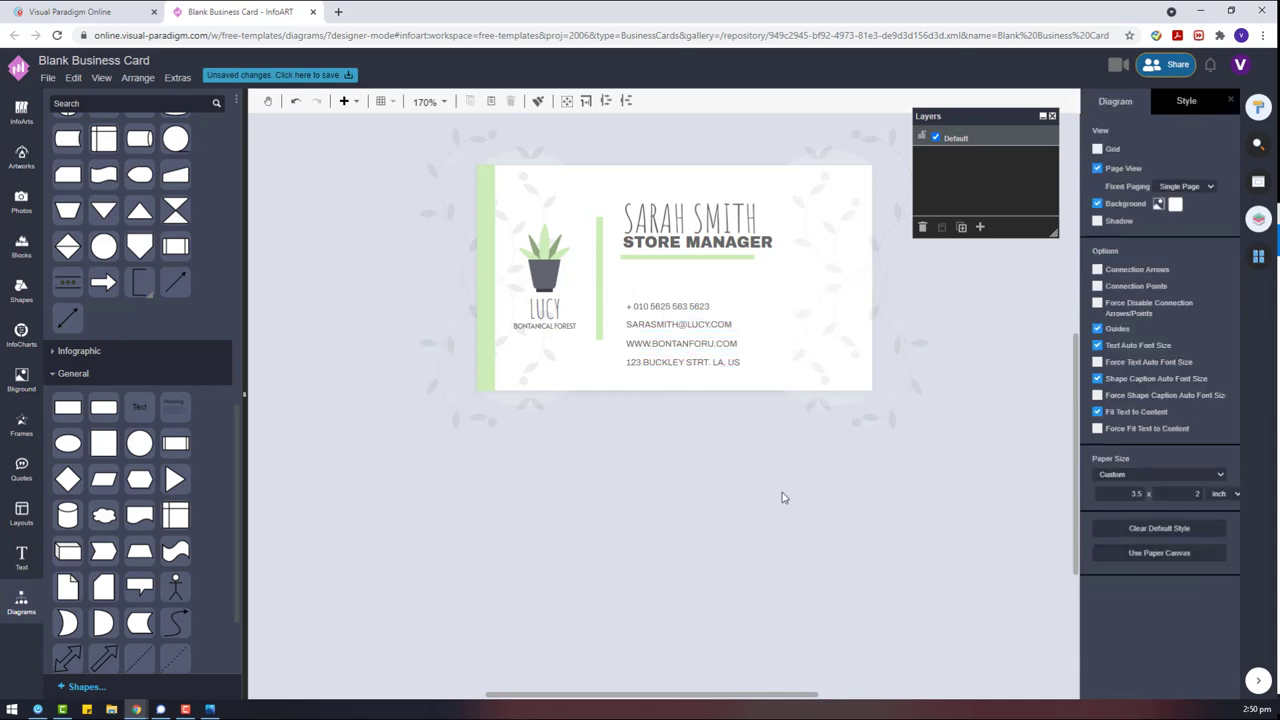
pyautogui.click(640, 310)
pyautogui.click(655, 450)
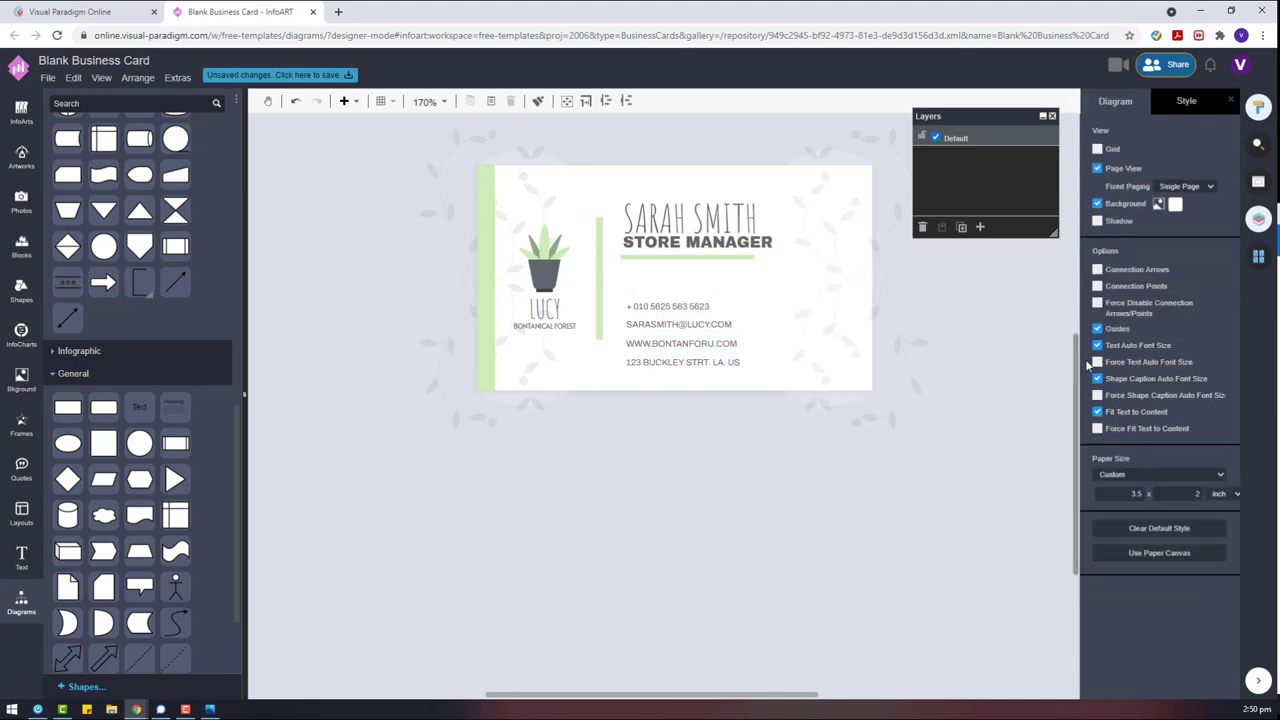
# Step: Show the document's pages and open Page-1, the green front of the card
pyautogui.click(1258, 256)
pyautogui.click(1210, 218)
pyautogui.click(1188, 283)
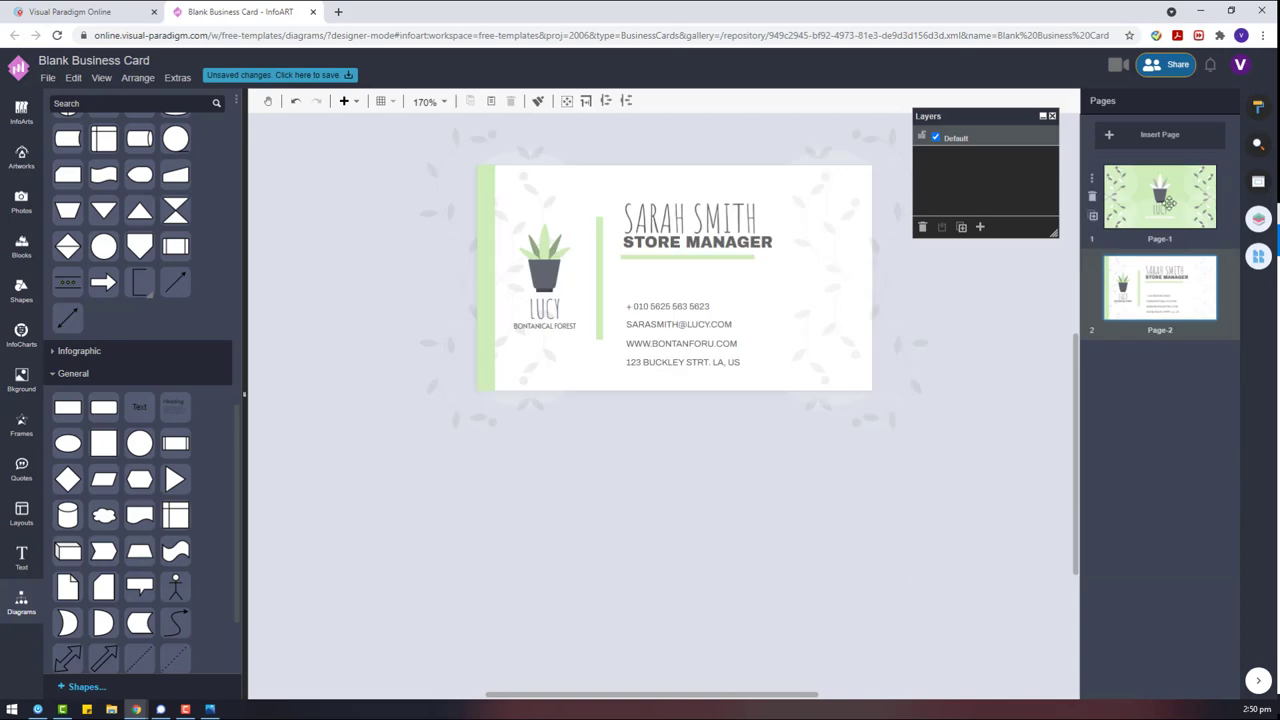
pyautogui.click(1166, 200)
# Step: Rename the file as Botanical Forest Store Business Card
pyautogui.click(48, 64)
pyautogui.doubleClick(625, 280)
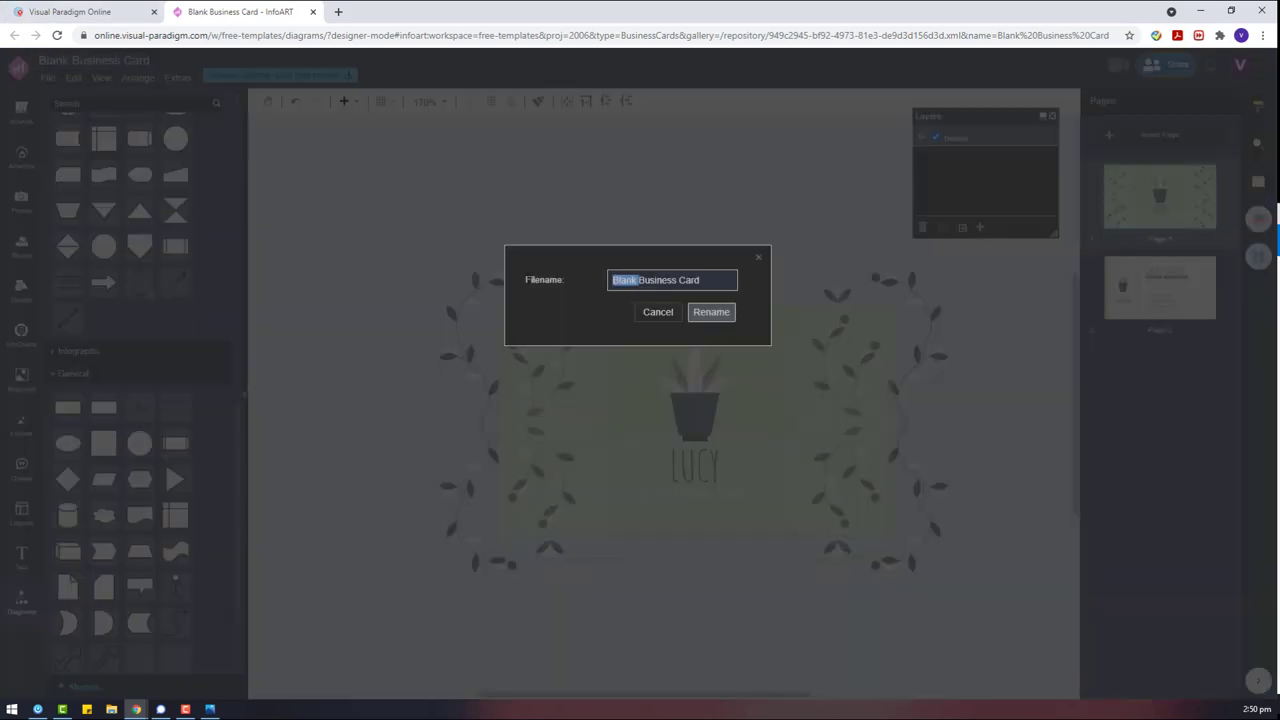
pyautogui.write('Bontanical')
pyautogui.rightClick(638, 281)
pyautogui.click(649, 291)
pyautogui.write('Forest Store')
pyautogui.press('Return')
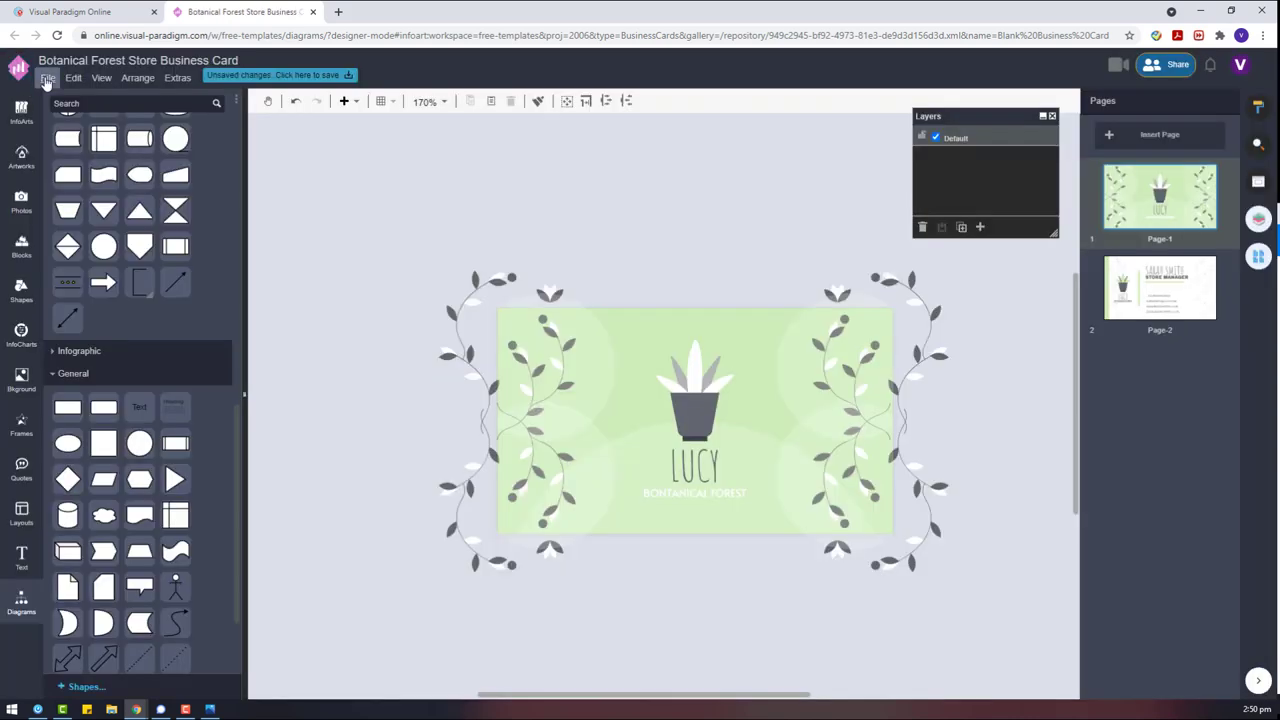
# Step: Correct the tagline under LUCY on Page-1 to BOTANICAL FOREST
pyautogui.doubleClick(672, 497)
pyautogui.click(666, 495)
pyautogui.press('BackSpace')
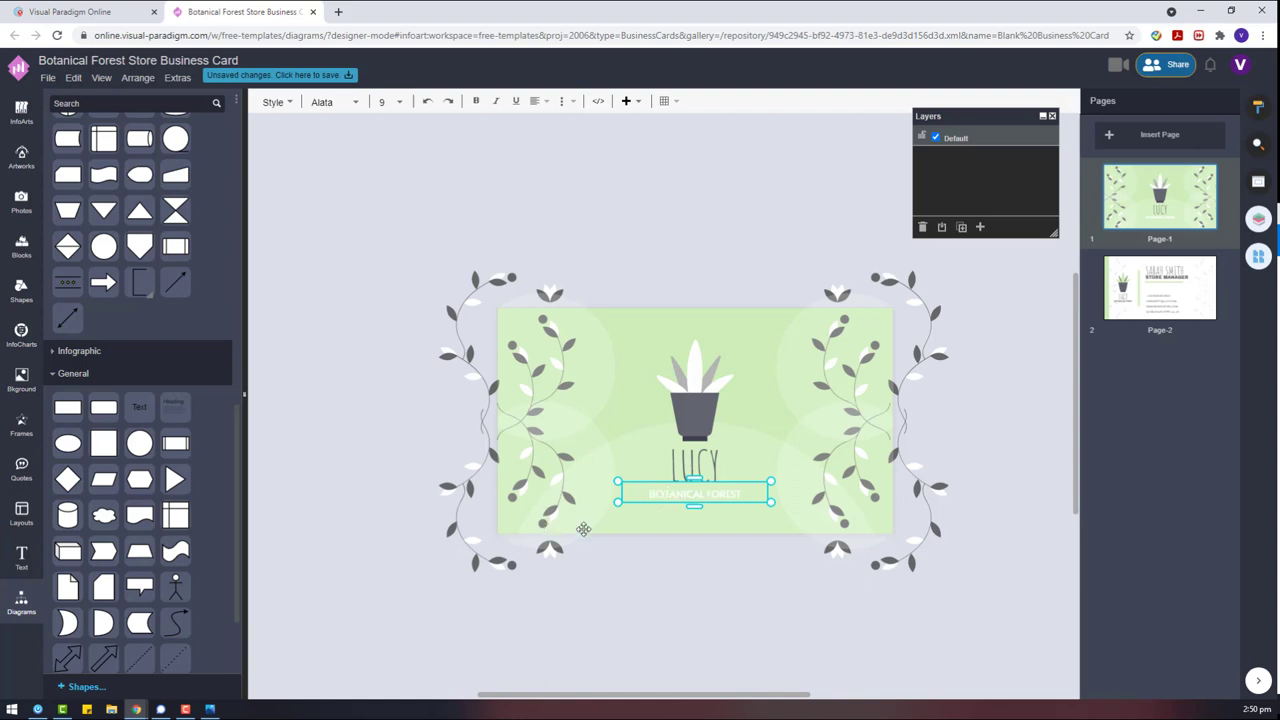
pyautogui.click(582, 572)
pyautogui.click(1094, 306)
pyautogui.doubleClick(670, 345)
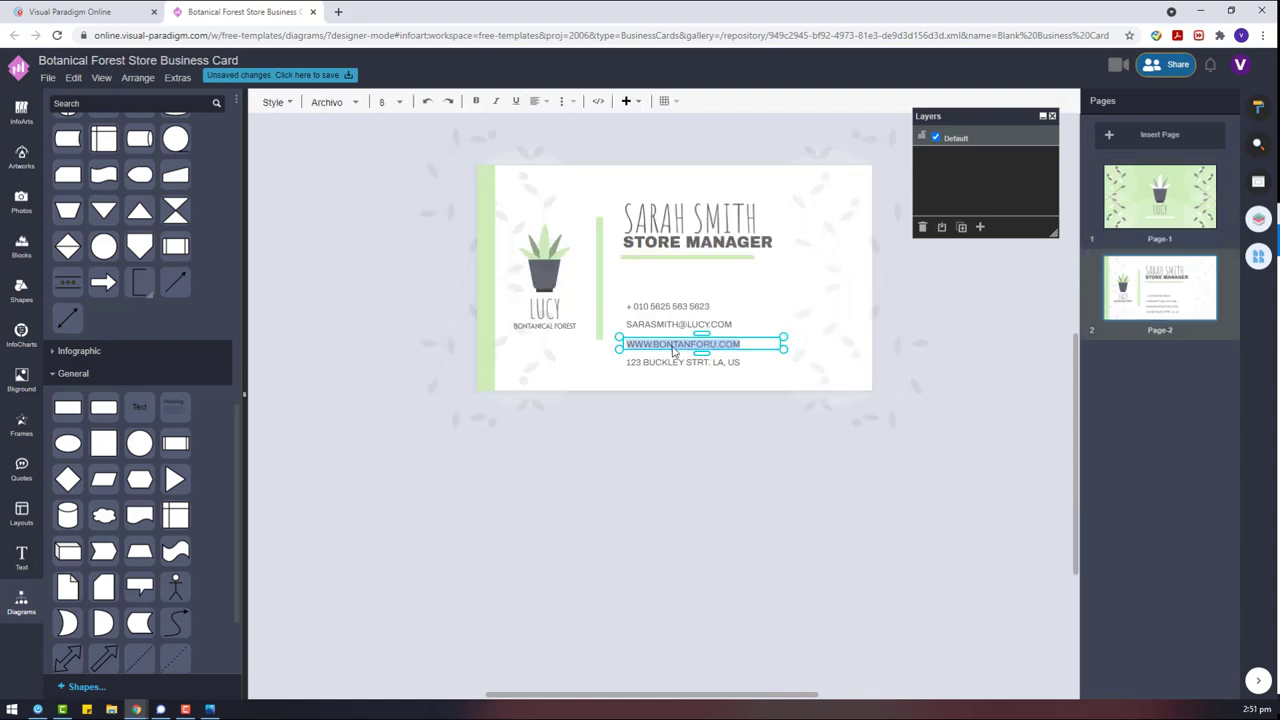
pyautogui.press('BackSpace')
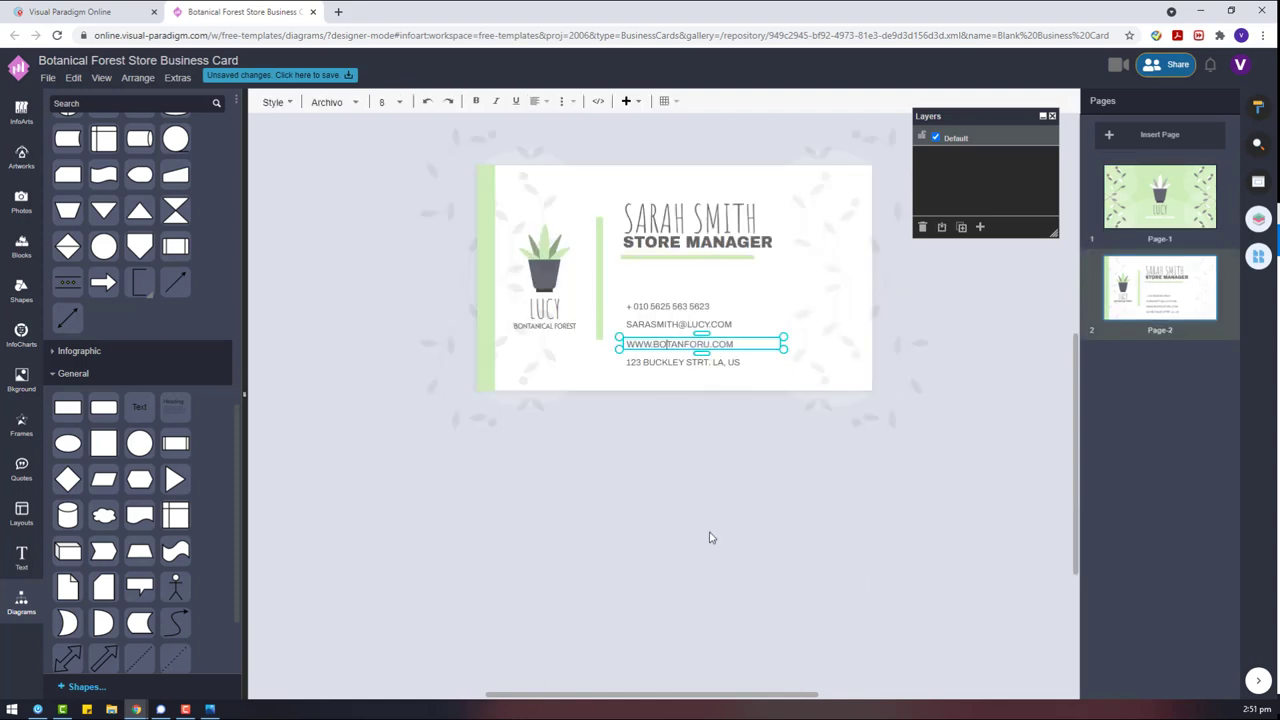
pyautogui.click(711, 534)
# Step: Correct the tagline under the LUCY logo on Page-2 to BOTANICAL FOREST
pyautogui.doubleClick(543, 328)
pyautogui.press('BackSpace')
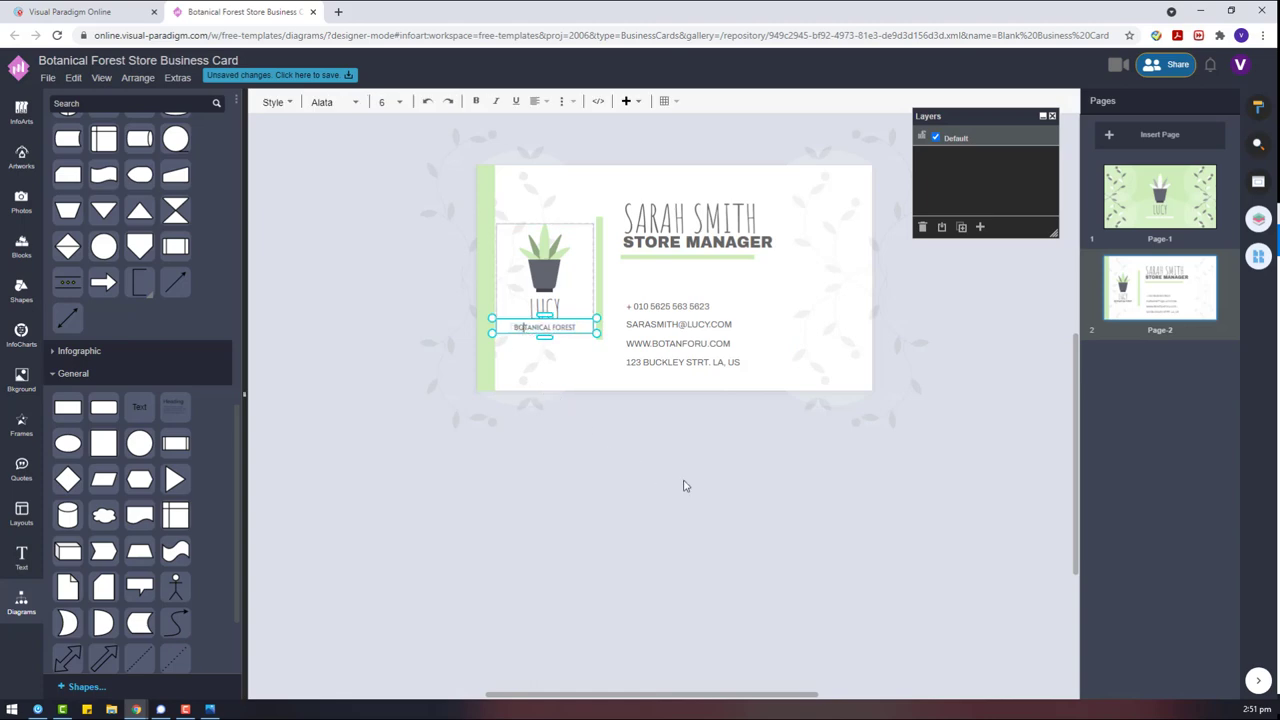
pyautogui.click(683, 486)
# Step: Save the business card and download it as a PDF named Botanical Forest Store Business Card
pyautogui.click(47, 77)
pyautogui.click(542, 340)
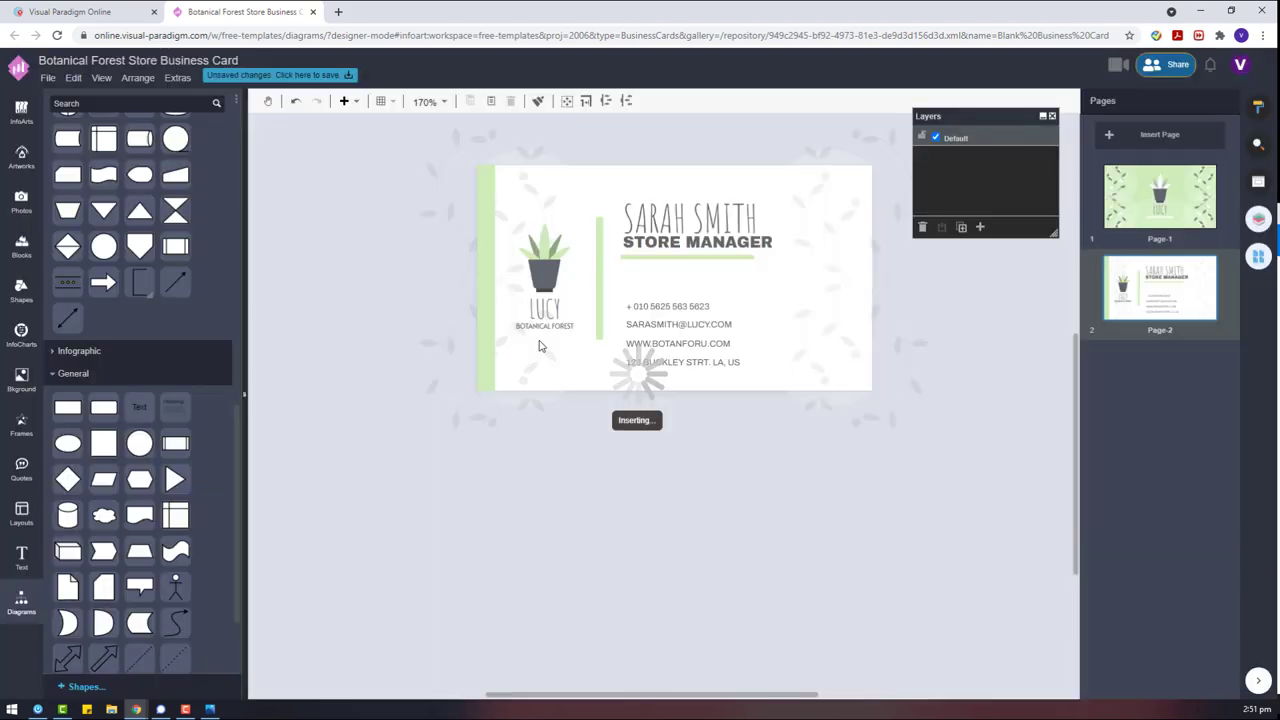
pyautogui.click(47, 78)
pyautogui.moveTo(160, 304)
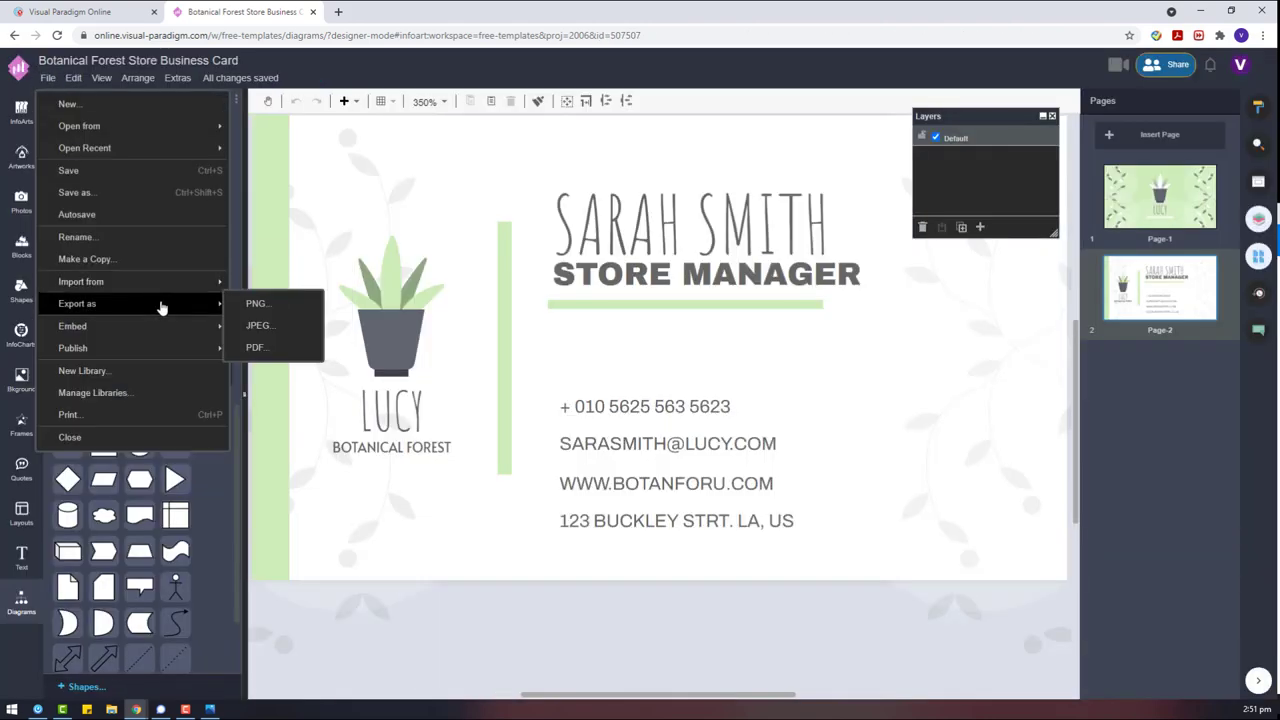
pyautogui.click(258, 346)
pyautogui.click(681, 399)
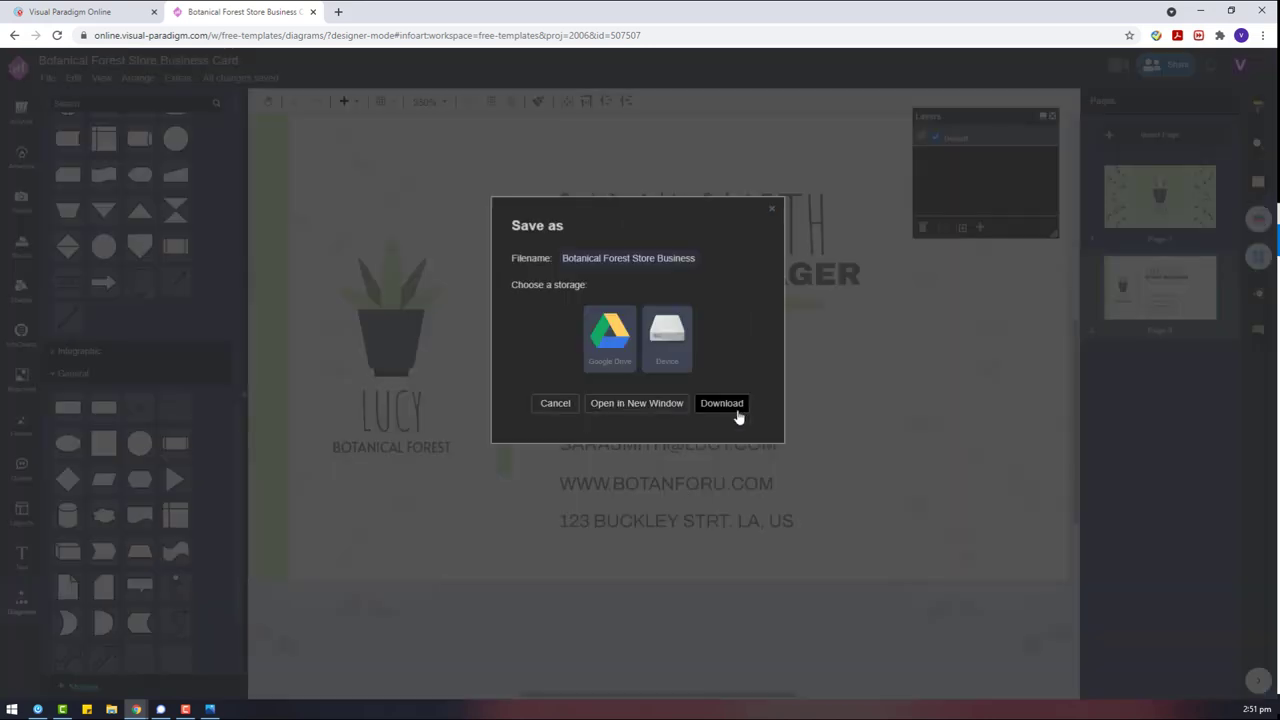
pyautogui.click(736, 415)
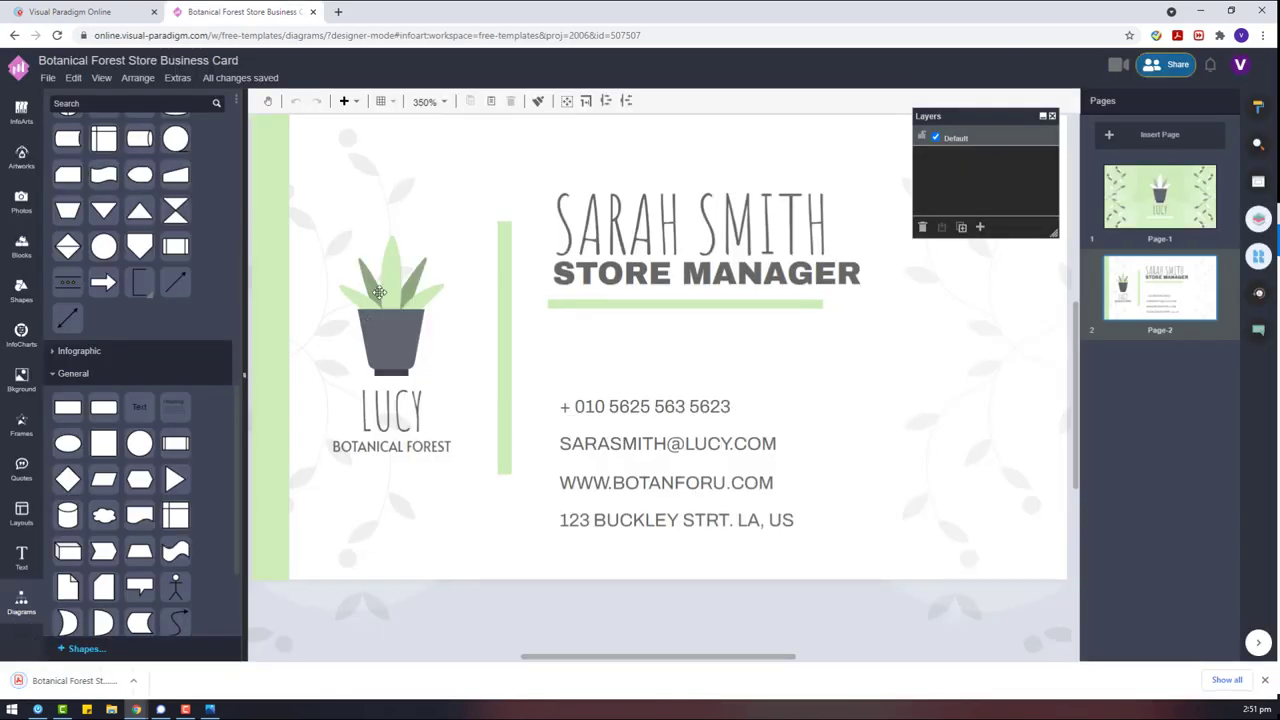
# Step: Open the downloaded business card PDF in Adobe Acrobat Reader and look through its pages
pyautogui.click(79, 682)
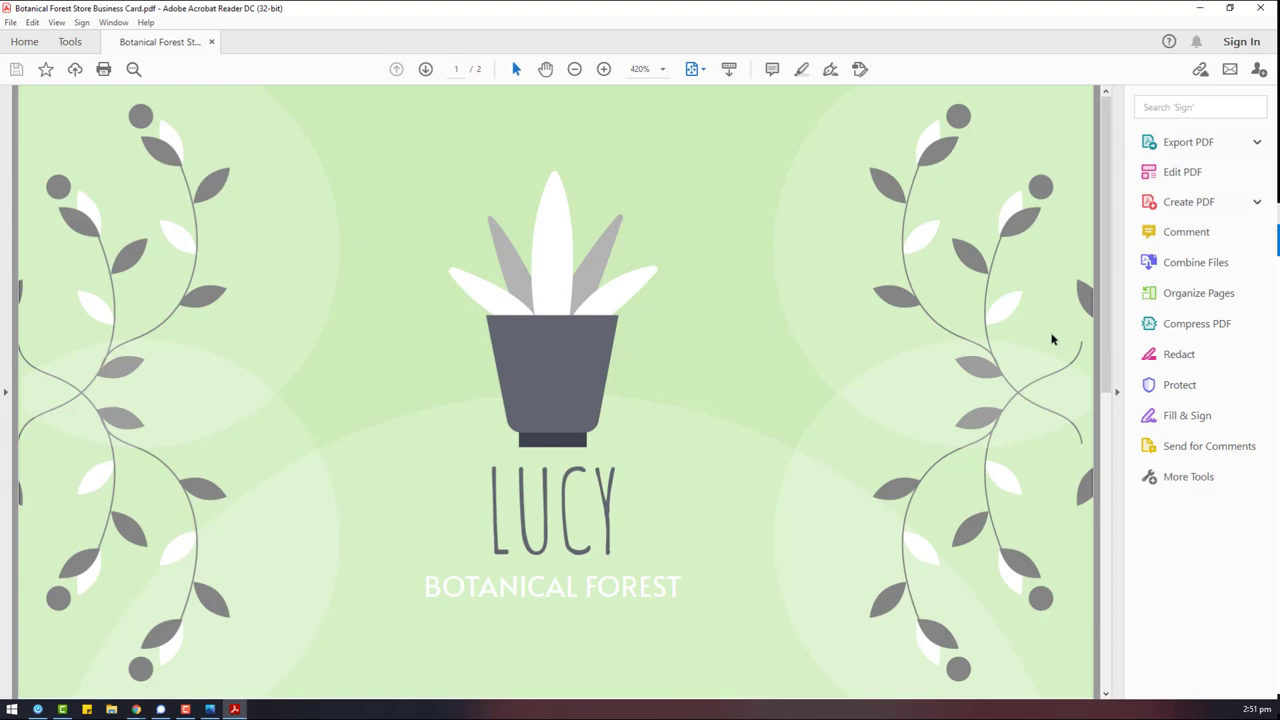
pyautogui.scroll(-2, 1054, 340)
pyautogui.scroll(2, 1052, 340)
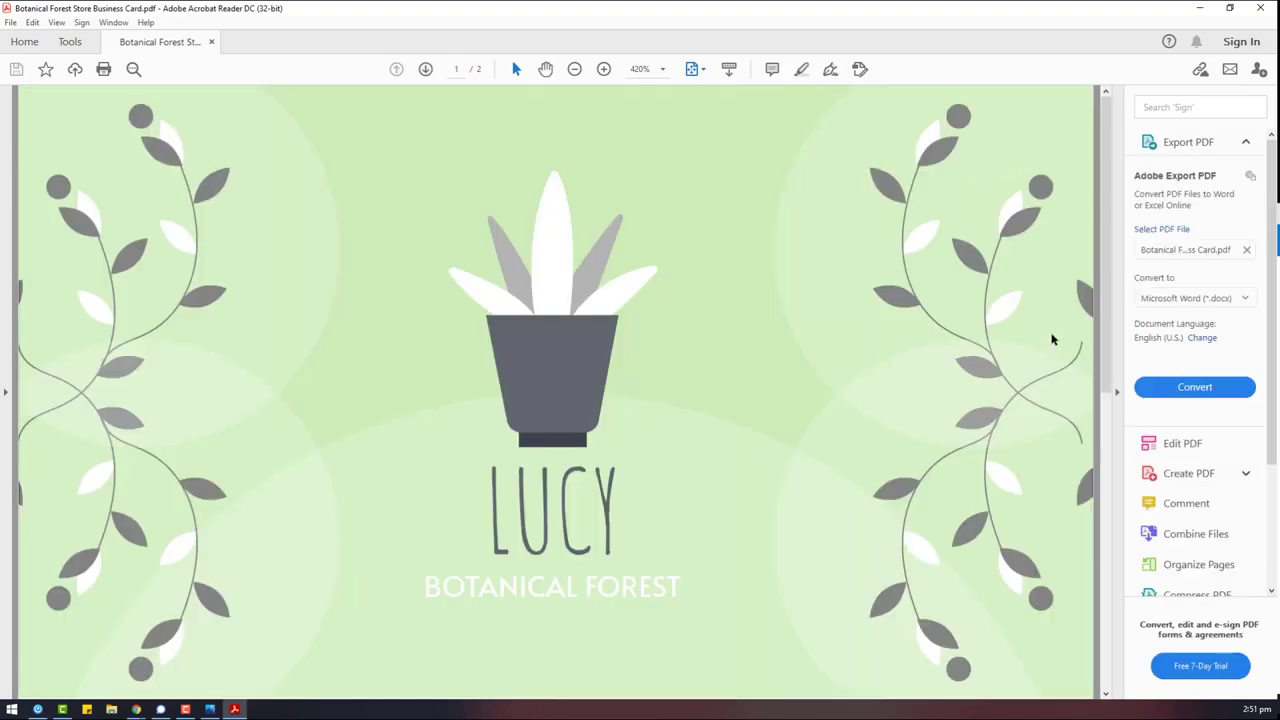